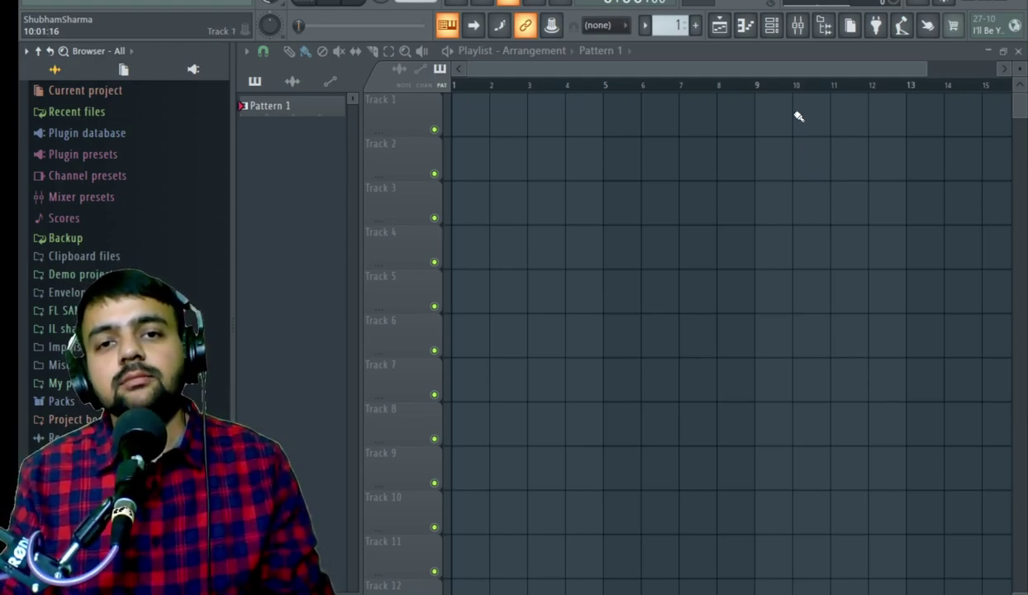
- Show the channel rack and add a FLEX synthesizer channel, moving its window clear for preset selection
click(784, 25)
right_click(330, 150)
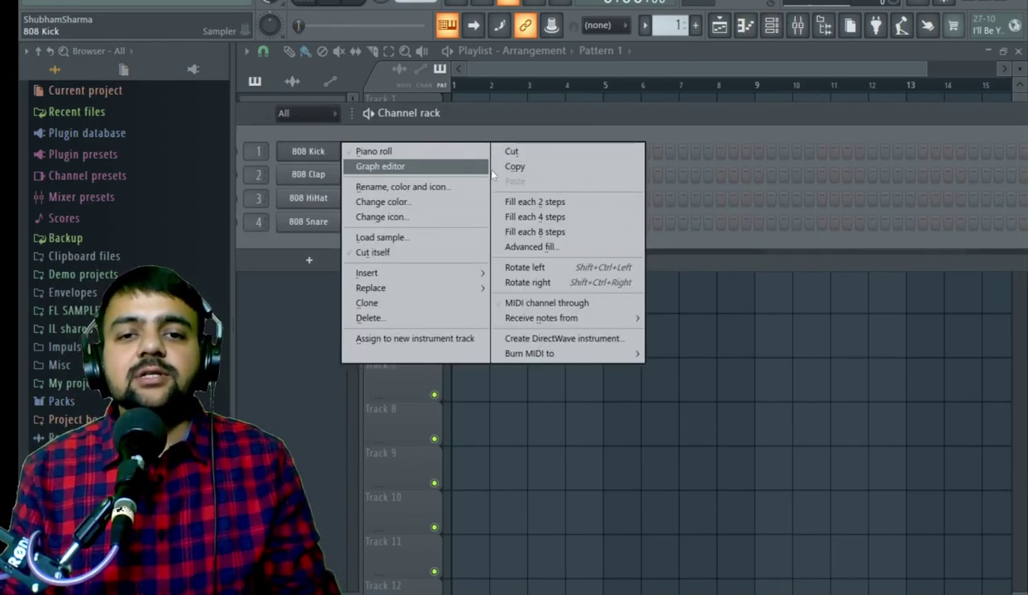
click(502, 152)
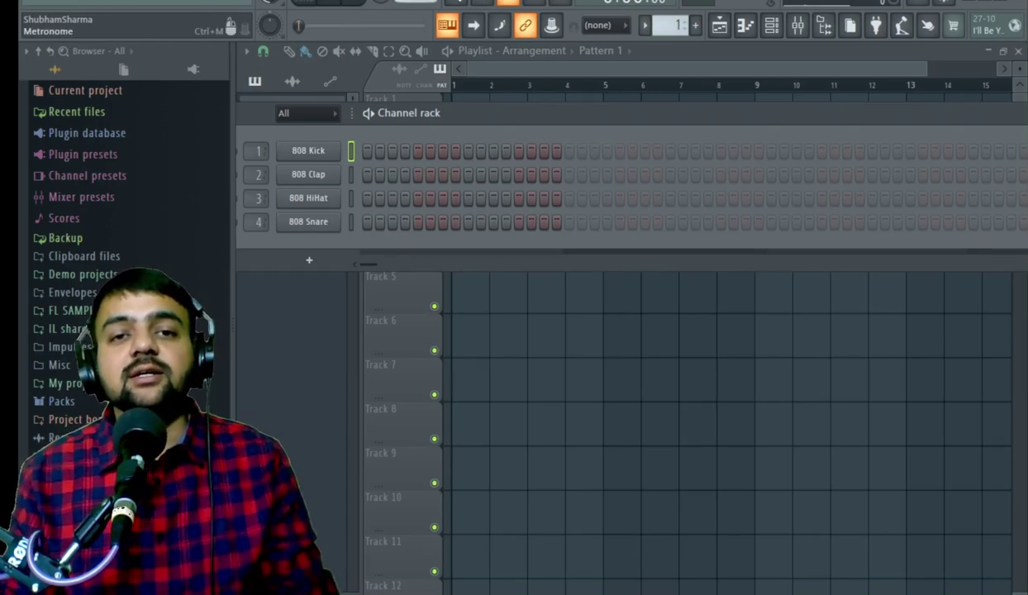
click(105, 2)
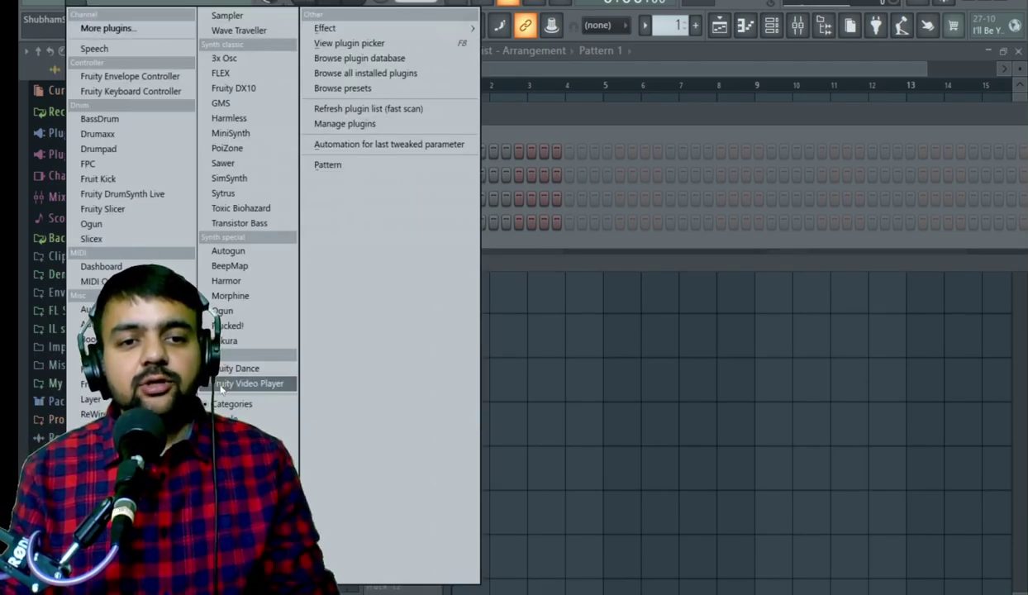
click(221, 73)
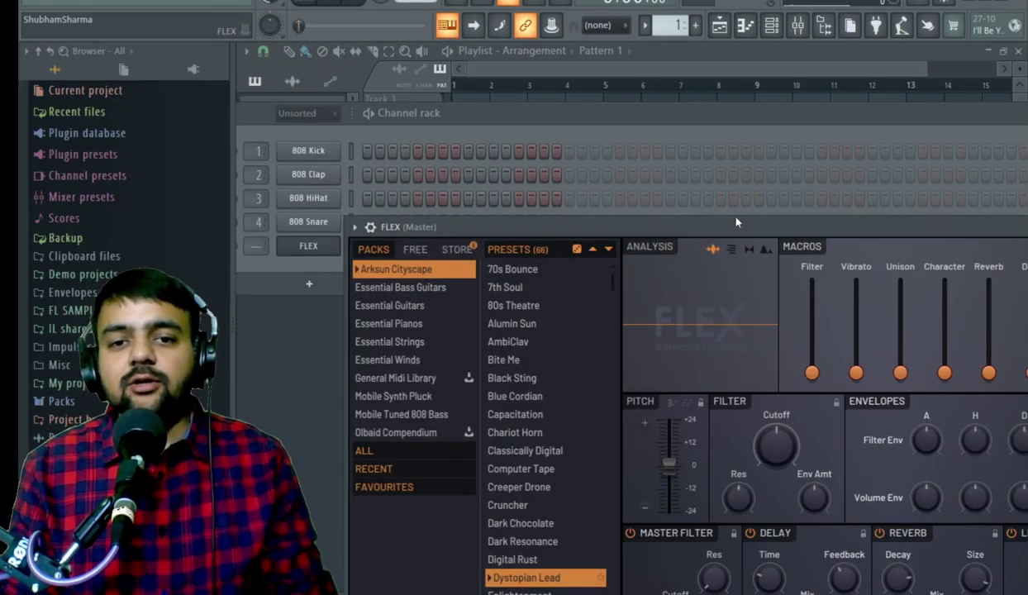
drag(735, 225, 671, 128)
- Audition Cellos Pizzicato from the Essential Strings pack in FLEX and load the Cellos Sustain preset
click(359, 252)
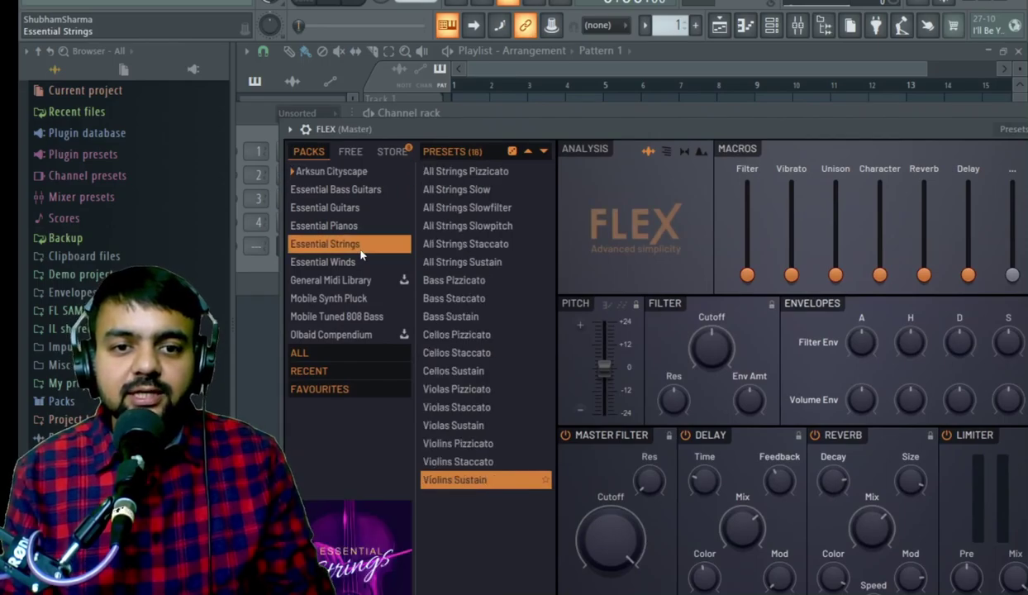
click(477, 333)
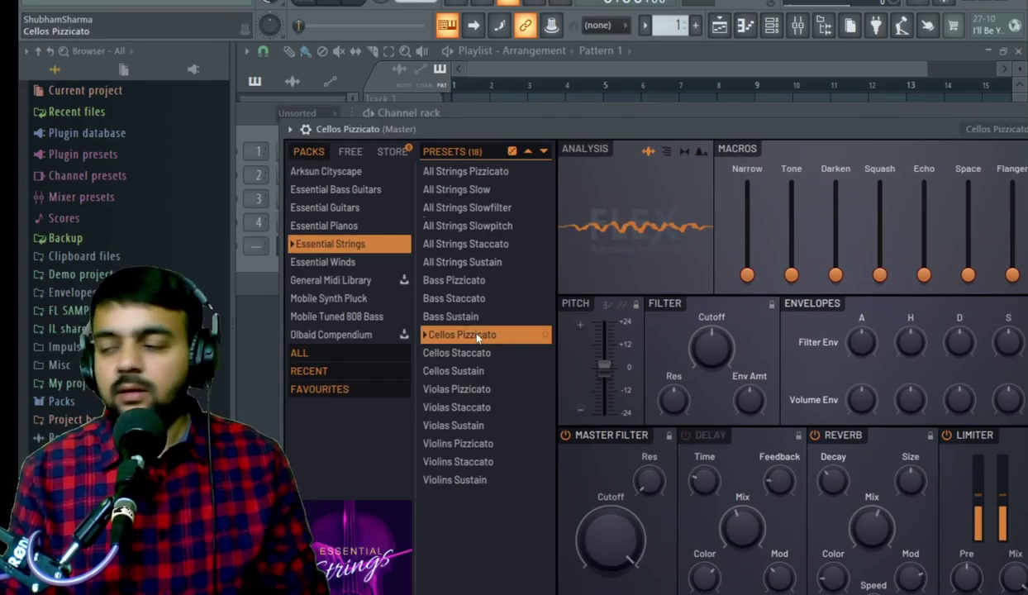
click(457, 371)
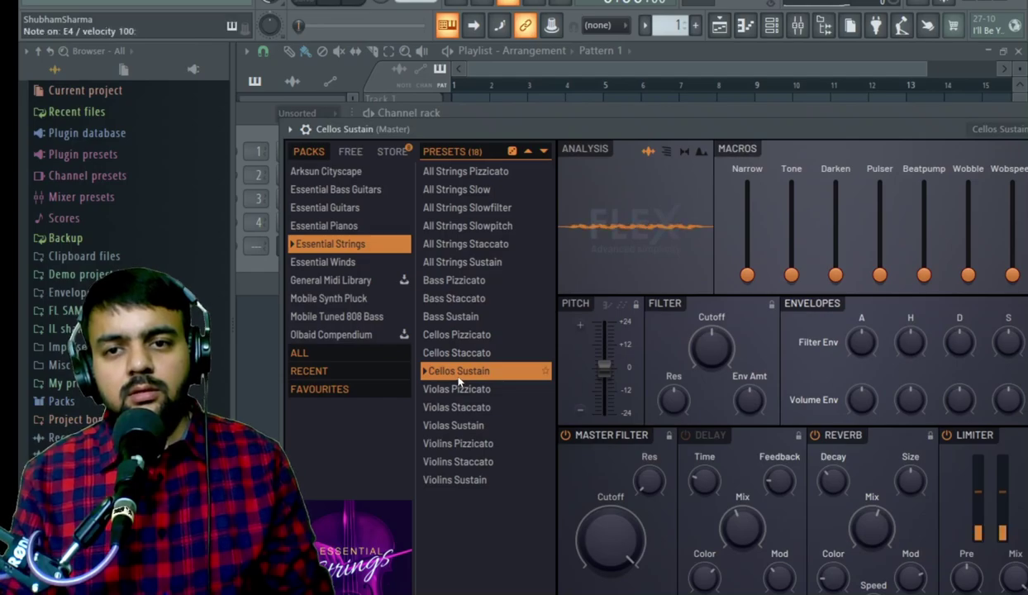
- Check the buffer length in the audio settings
click(172, 3)
click(198, 42)
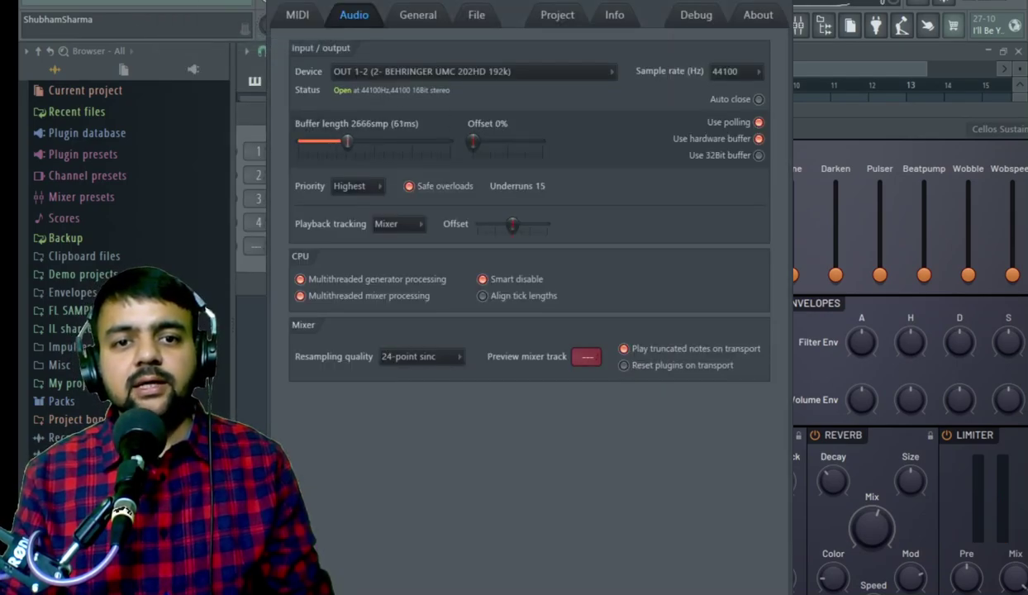
key(Escape)
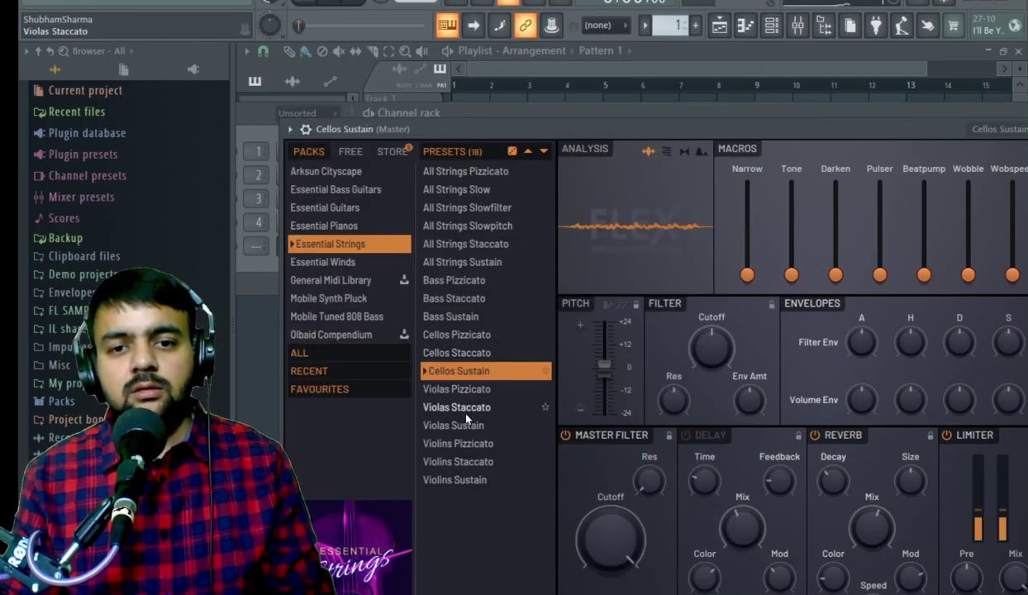
- Audition the Violas Pizzicato and Violas Staccato presets and return to Cellos Sustain
click(461, 391)
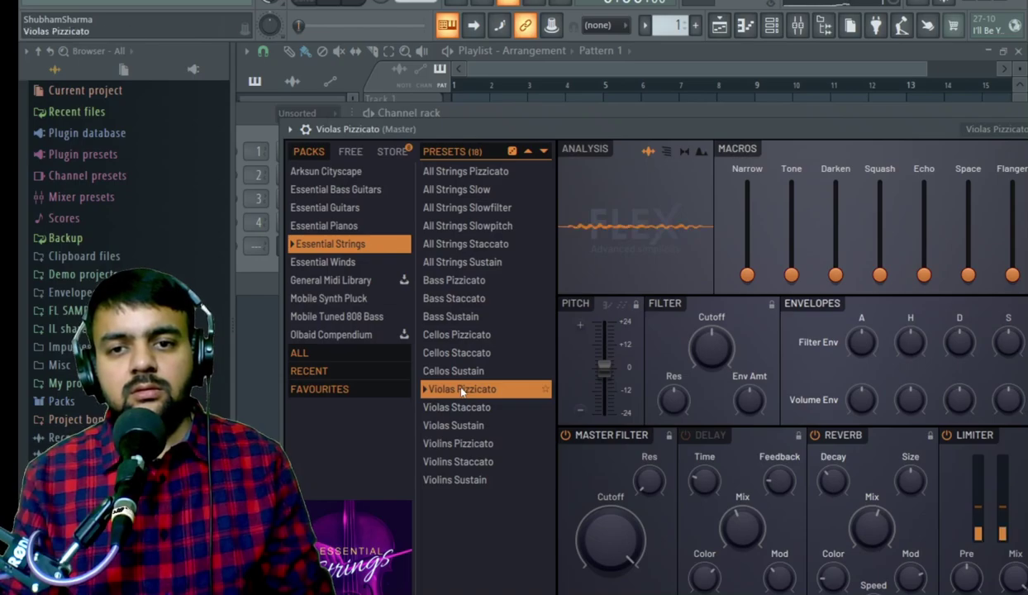
click(456, 409)
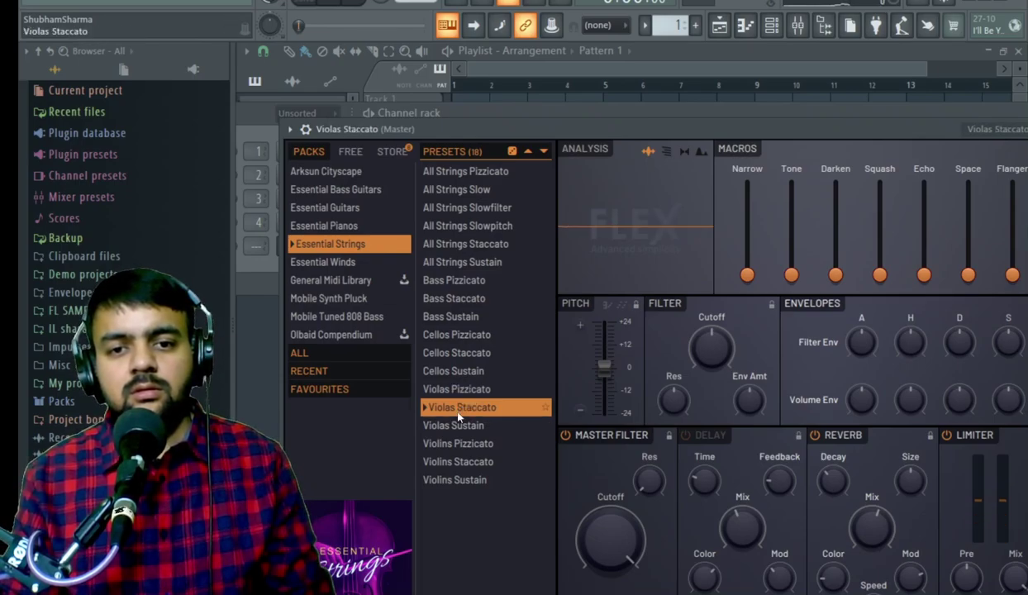
click(462, 371)
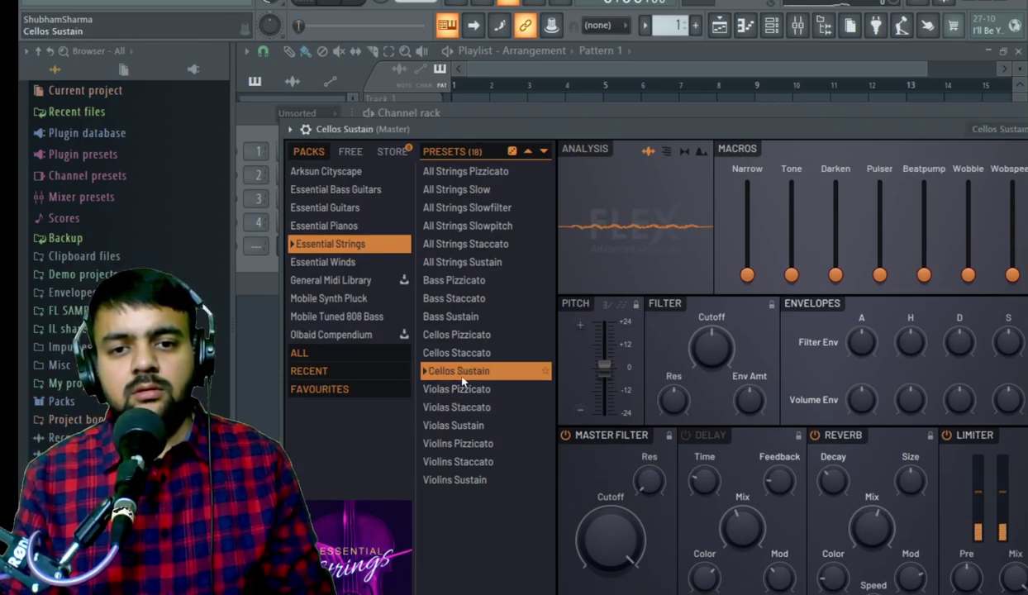
- Close the FLEX window and open the piano roll of the Cellos Sustain channel around octaves 4 and 5
drag(818, 132, 575, 154)
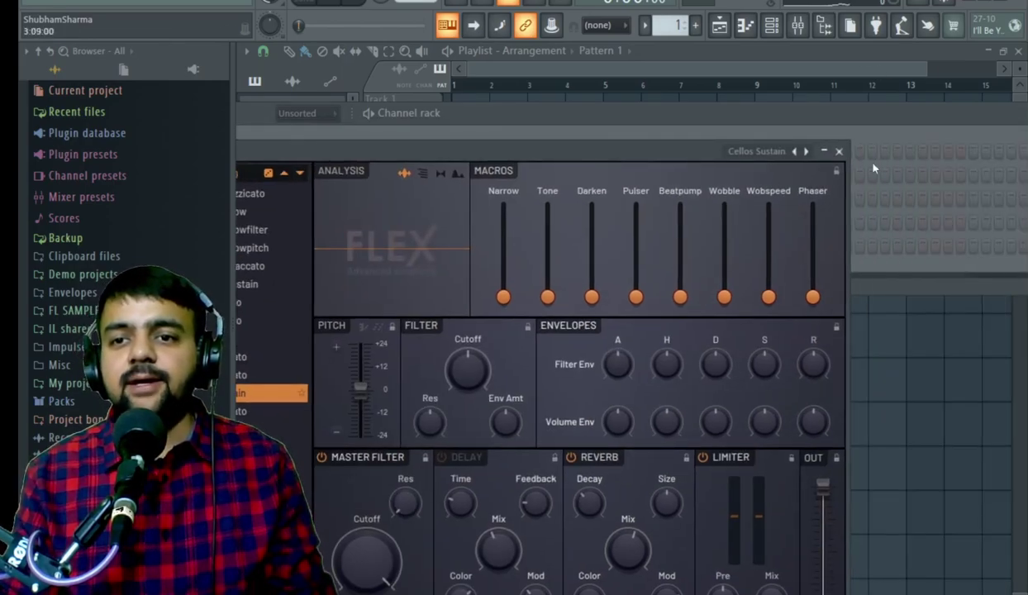
click(839, 152)
right_click(314, 244)
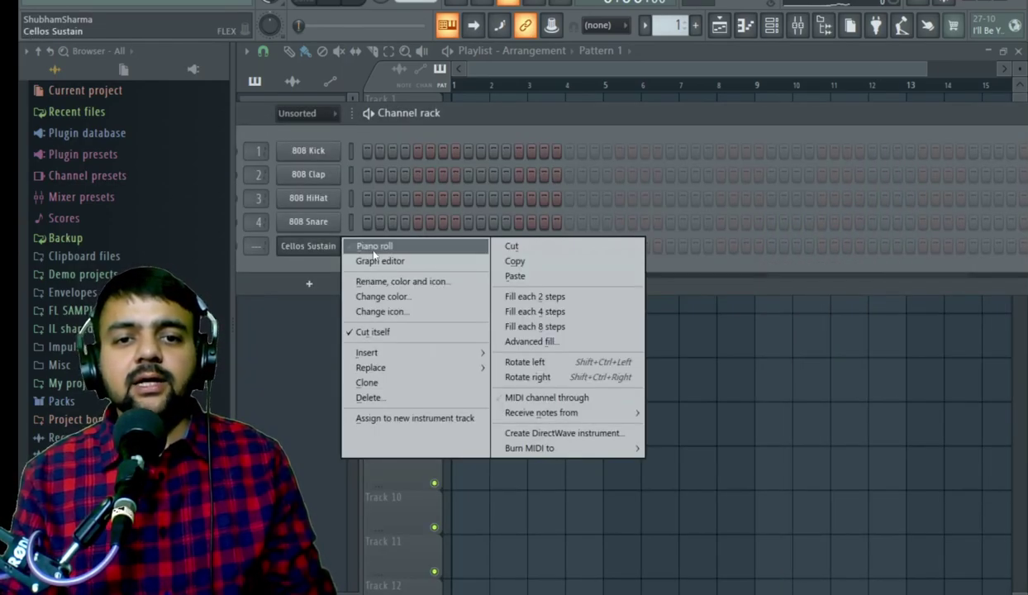
click(367, 244)
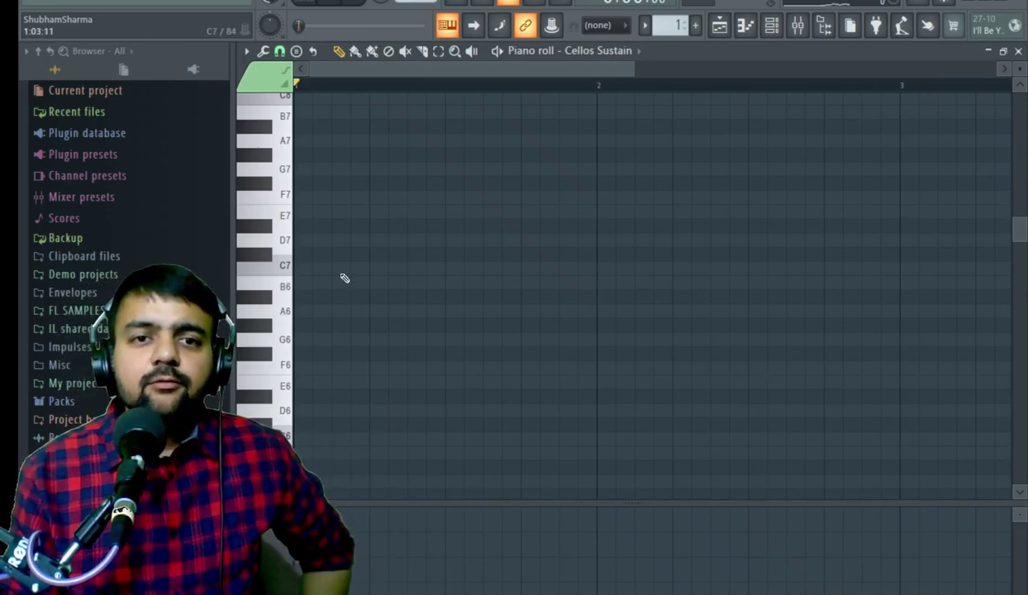
scroll(307, 284, down, 5)
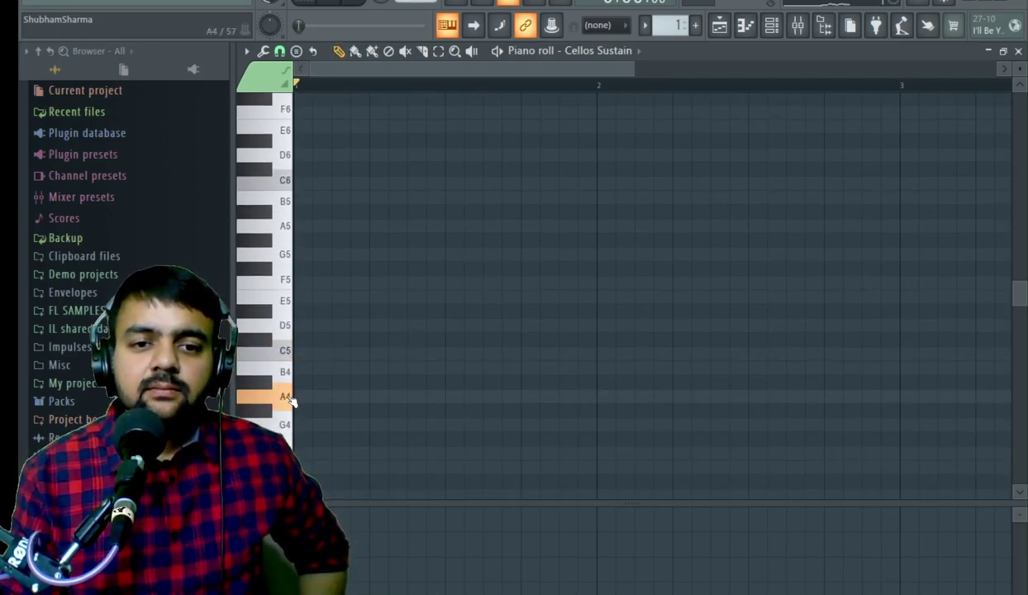
- Set the audio buffer length to 5880 smp in the audio settings
click(190, 2)
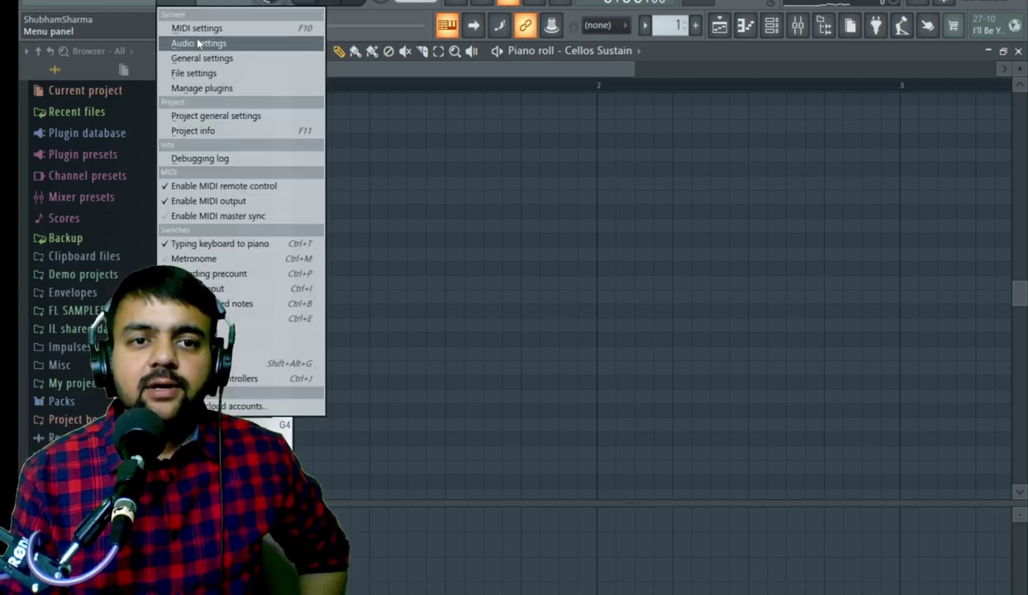
click(192, 43)
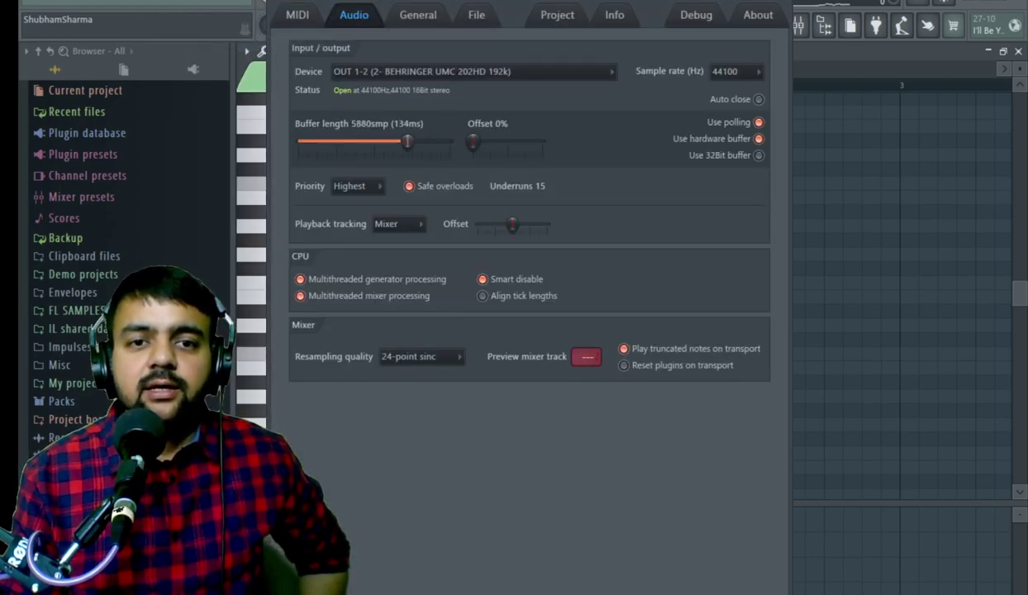
click(789, 3)
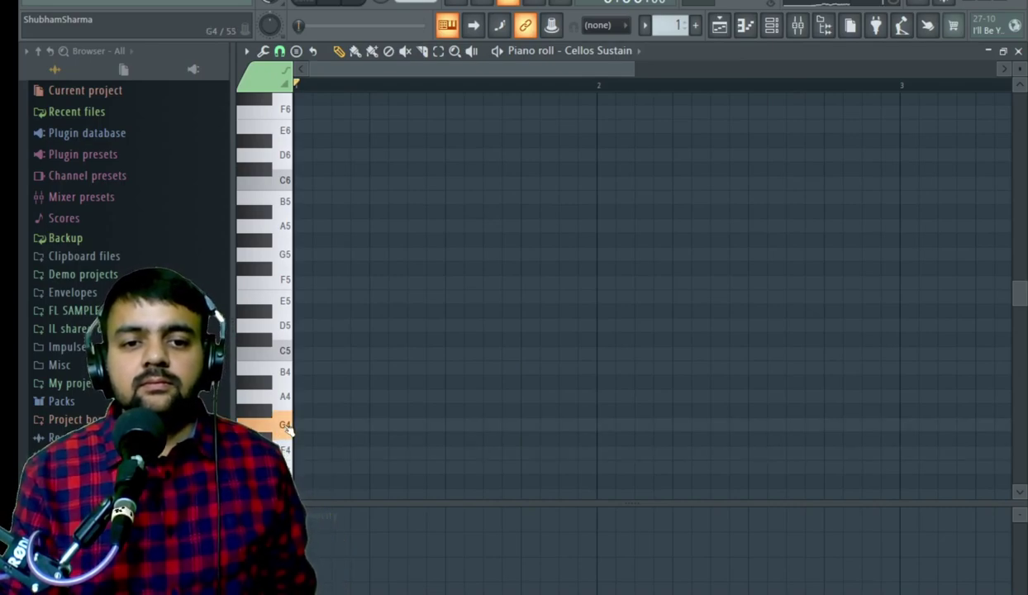
- Draw a one-bar chord of A4, B4 and E5 in bar 1 and play it back
click(298, 396)
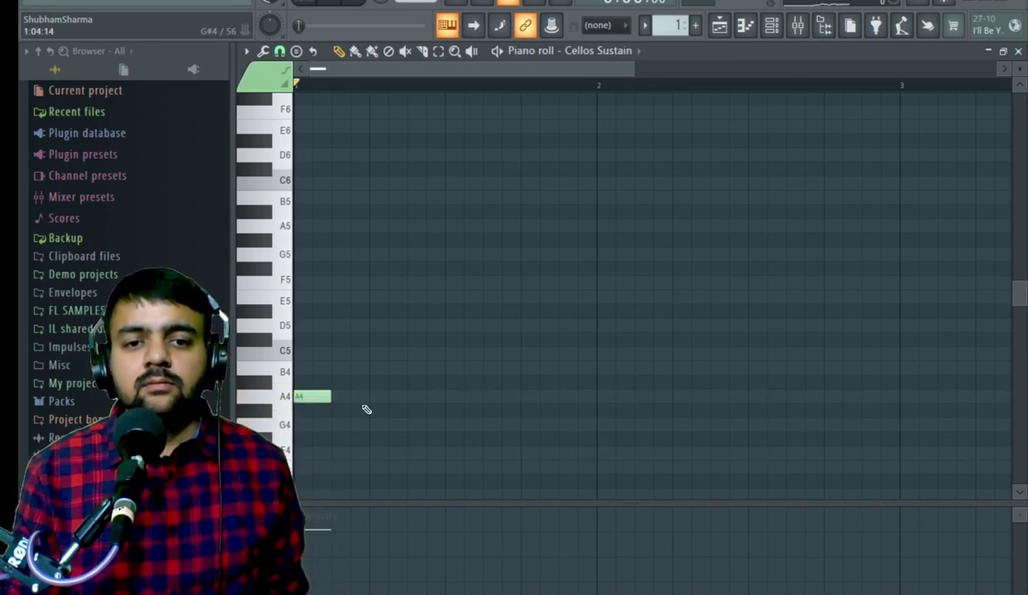
drag(337, 396, 597, 396)
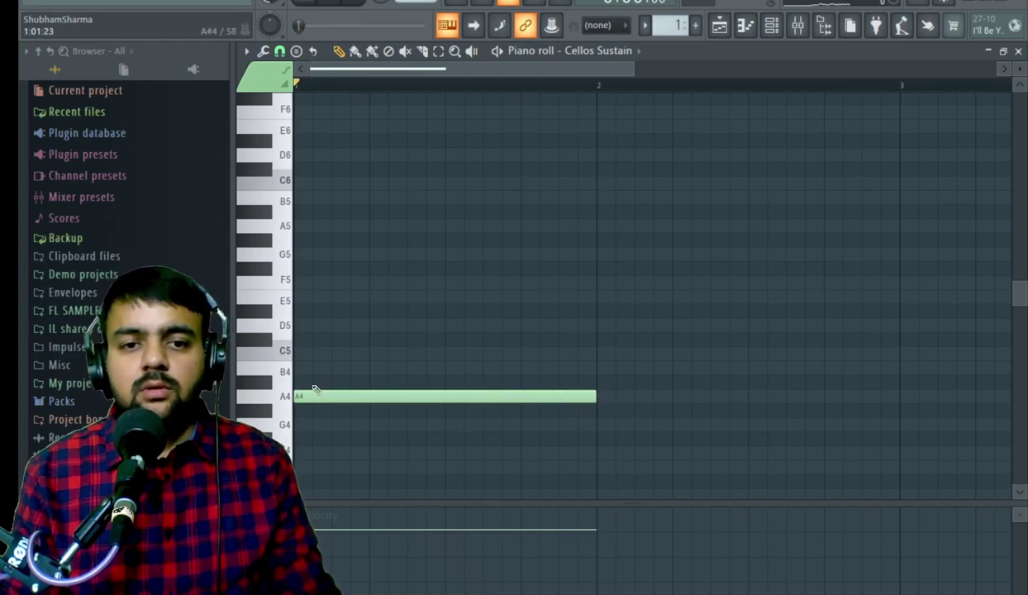
click(299, 369)
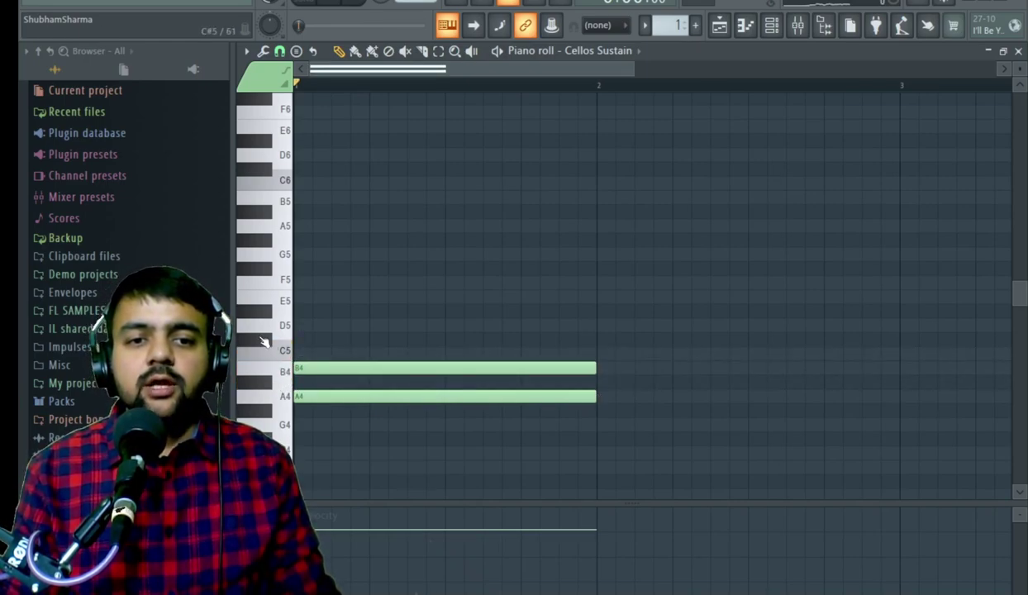
click(299, 297)
key(space)
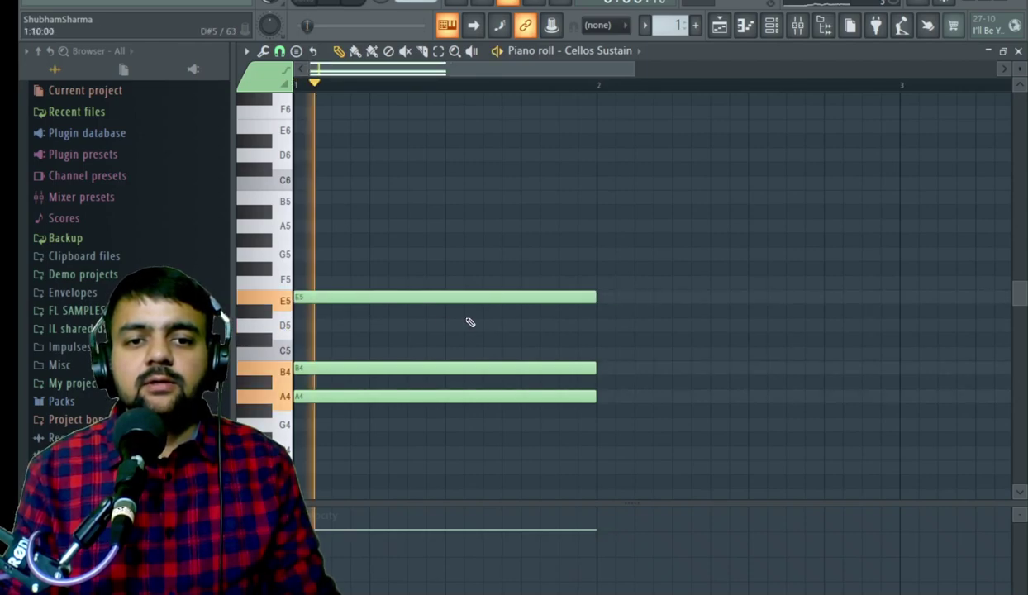
key(space)
- Raise the B4 note in bar 1 to C5, without any extra B4 note, and play the chord
click(420, 367)
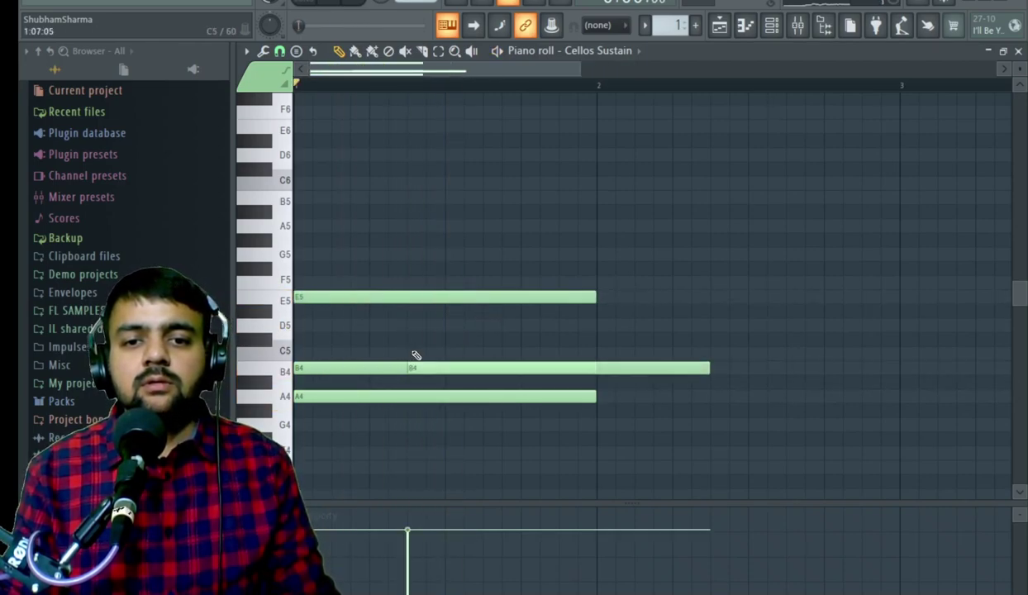
right_click(414, 364)
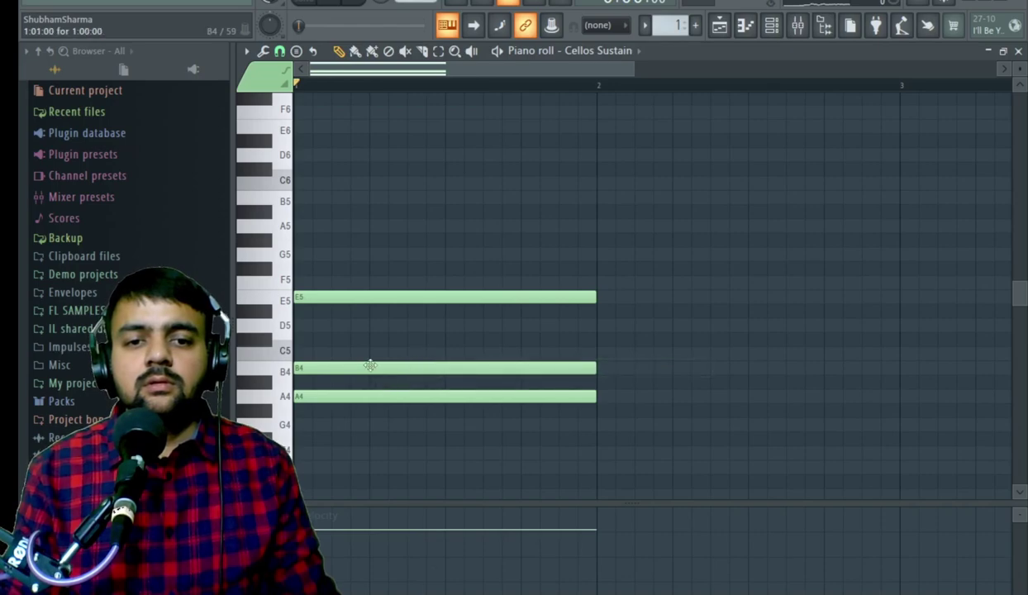
drag(370, 365, 366, 352)
key(space)
- Add a one-bar chord of A4, B4 and E5 in bar 2 and play the pattern
click(600, 369)
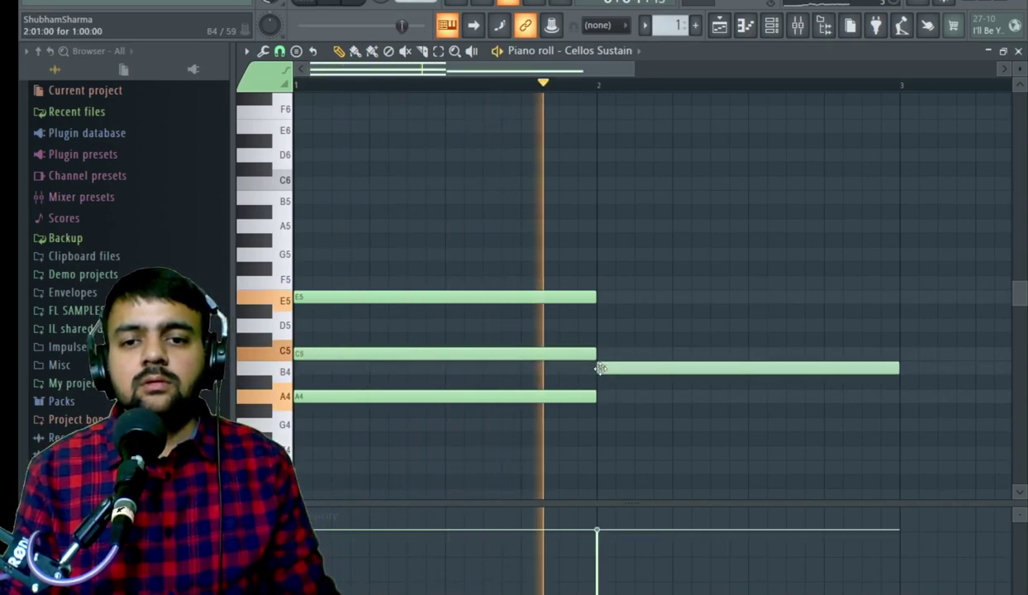
key(space)
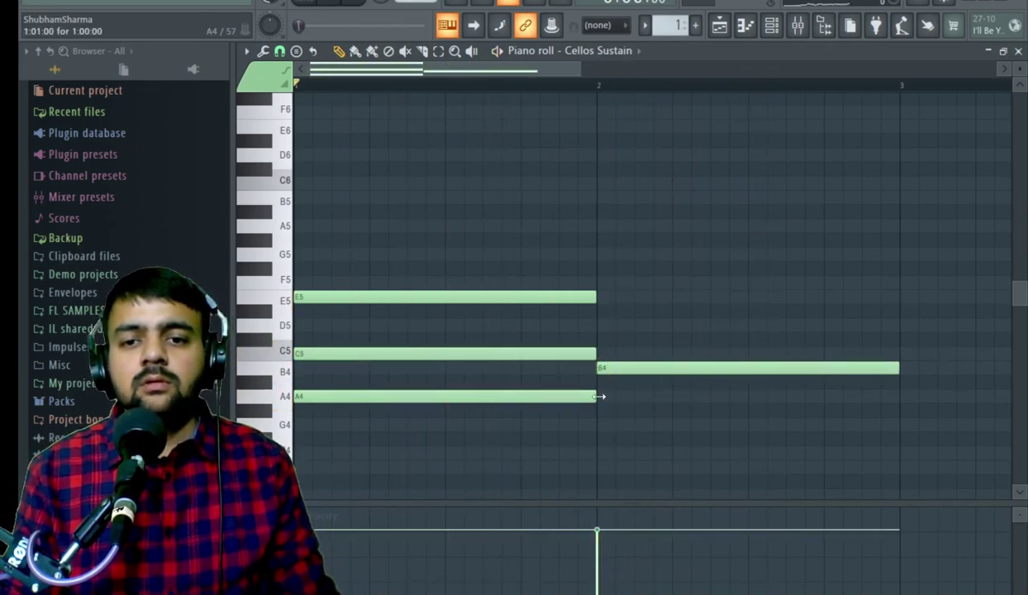
click(602, 397)
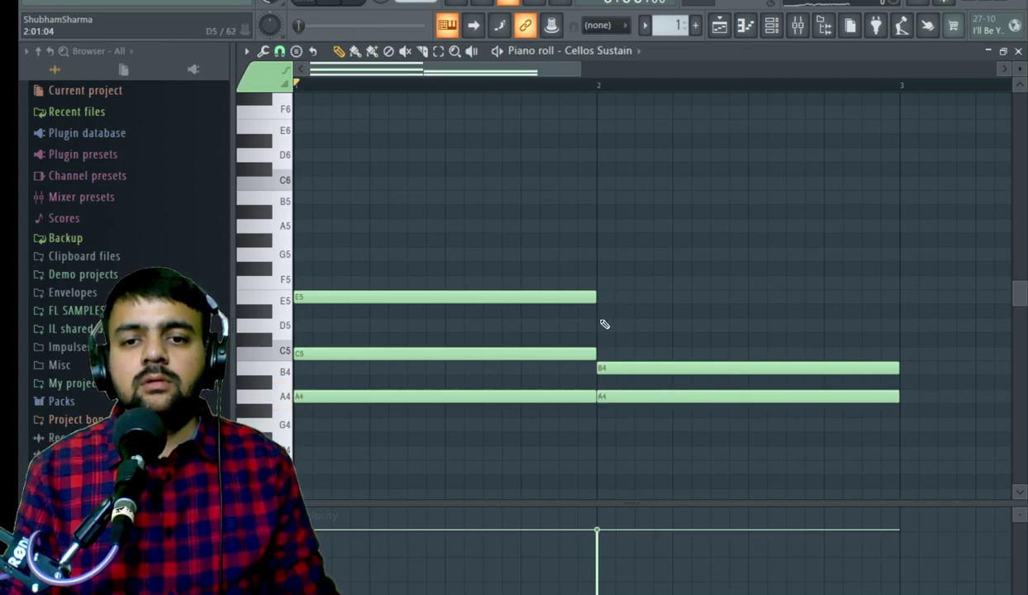
click(600, 297)
key(space)
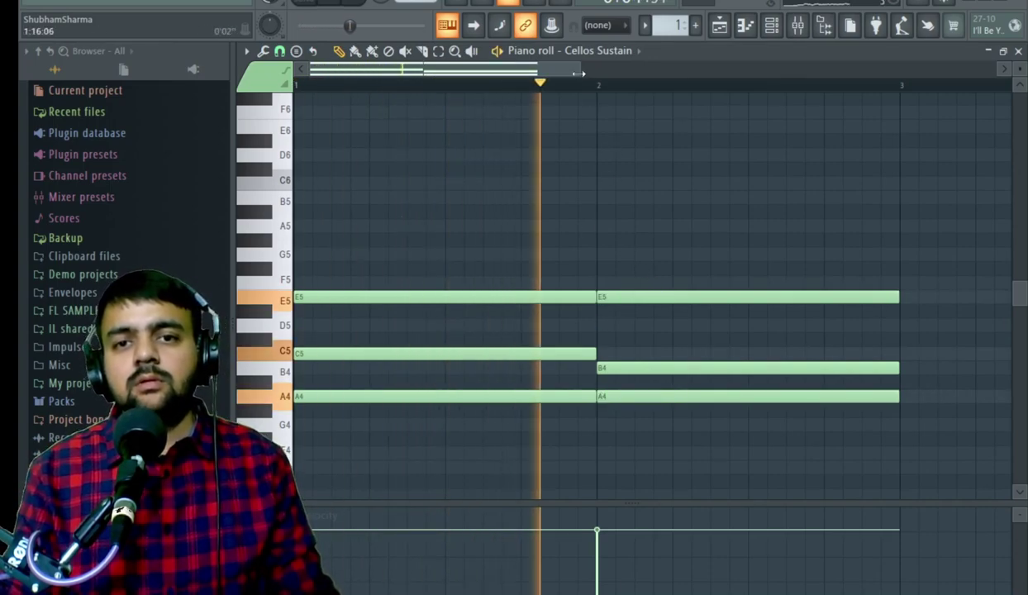
- Add a one-bar chord of A4, D5 and E5 in bar 3 and play the progression
drag(578, 73, 783, 73)
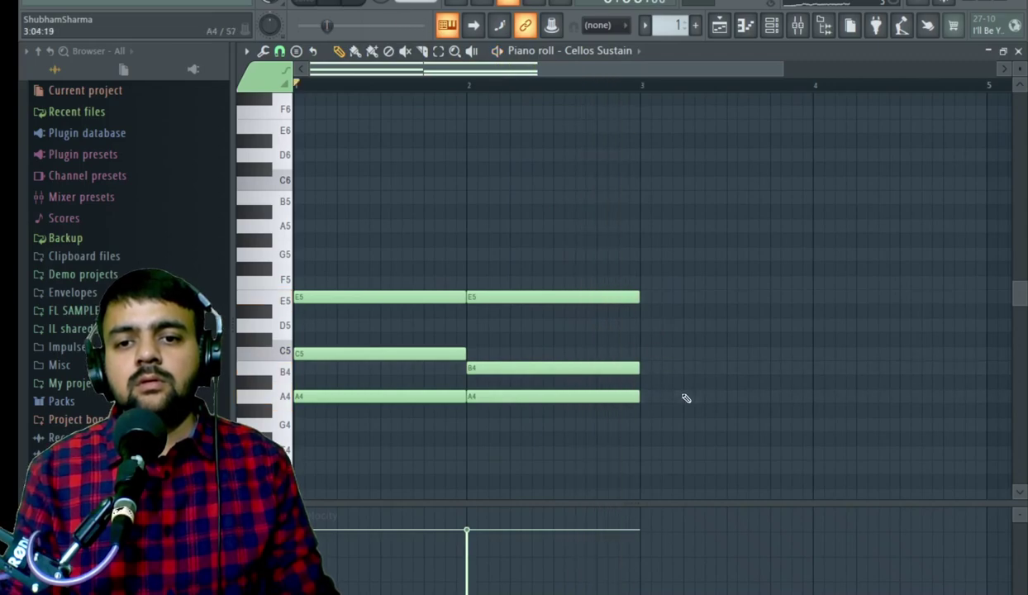
drag(651, 353, 640, 318)
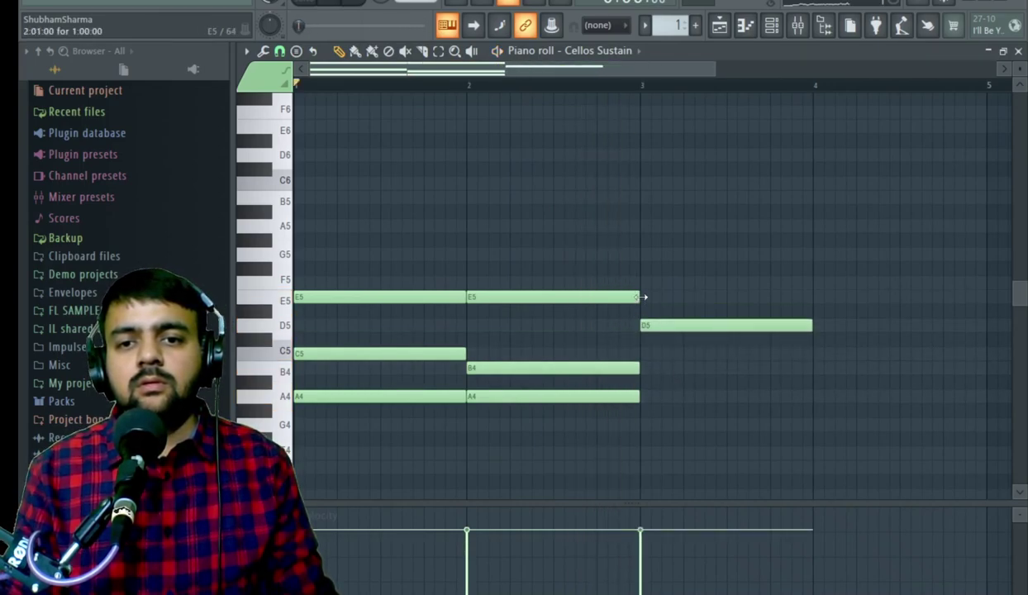
click(644, 296)
click(644, 396)
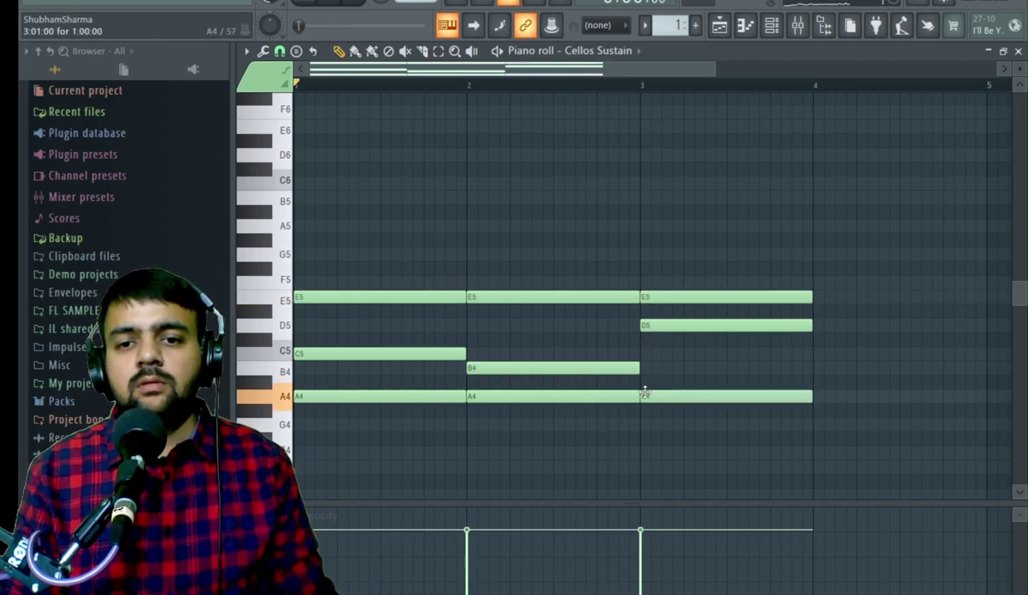
key(space)
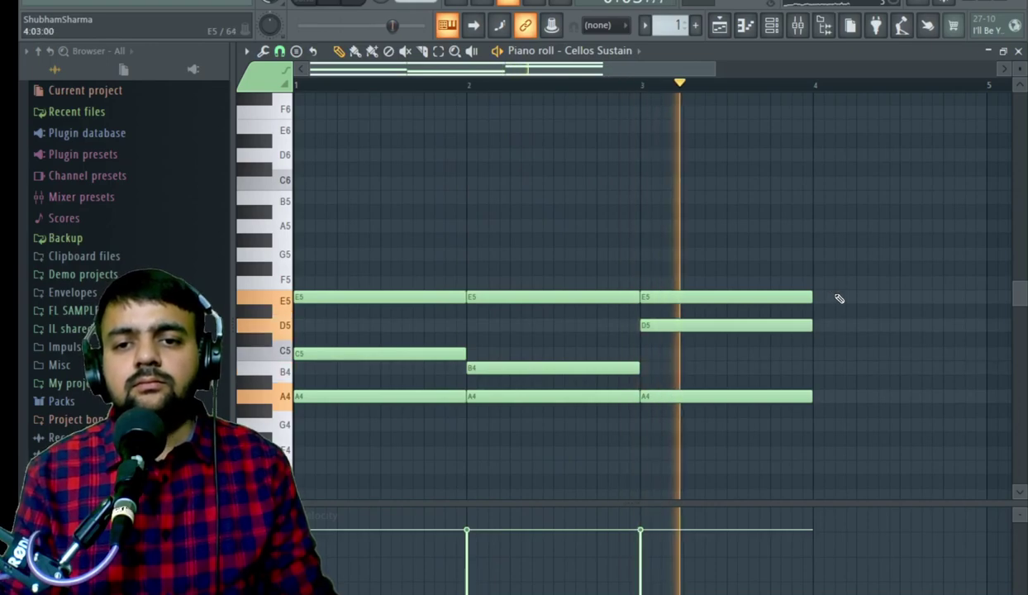
key(space)
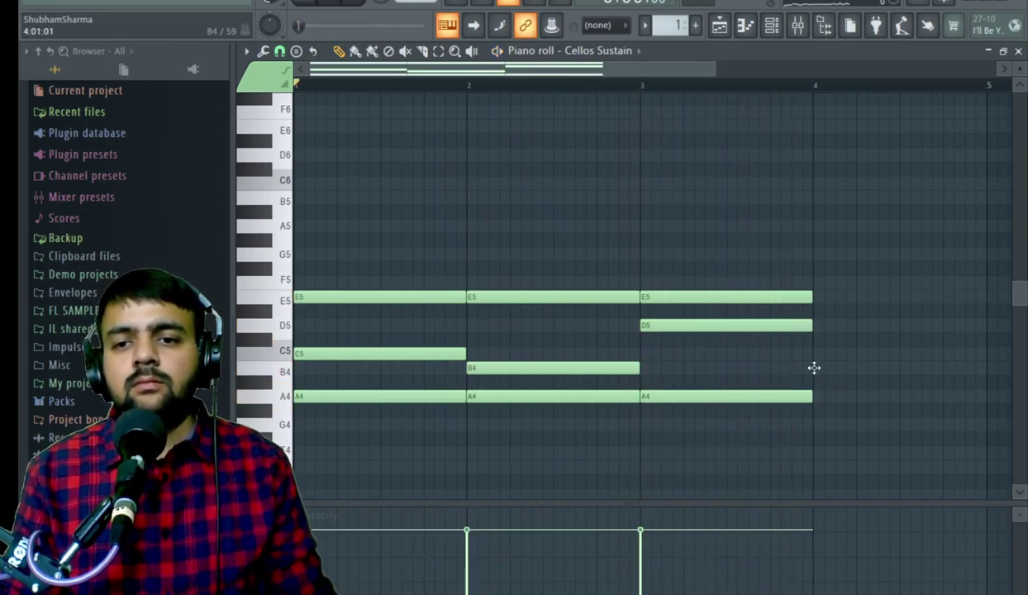
- Add a one-bar chord of A4, C5 and E5 in bar 4 and play the full four-bar progression
drag(813, 368, 820, 295)
click(814, 328)
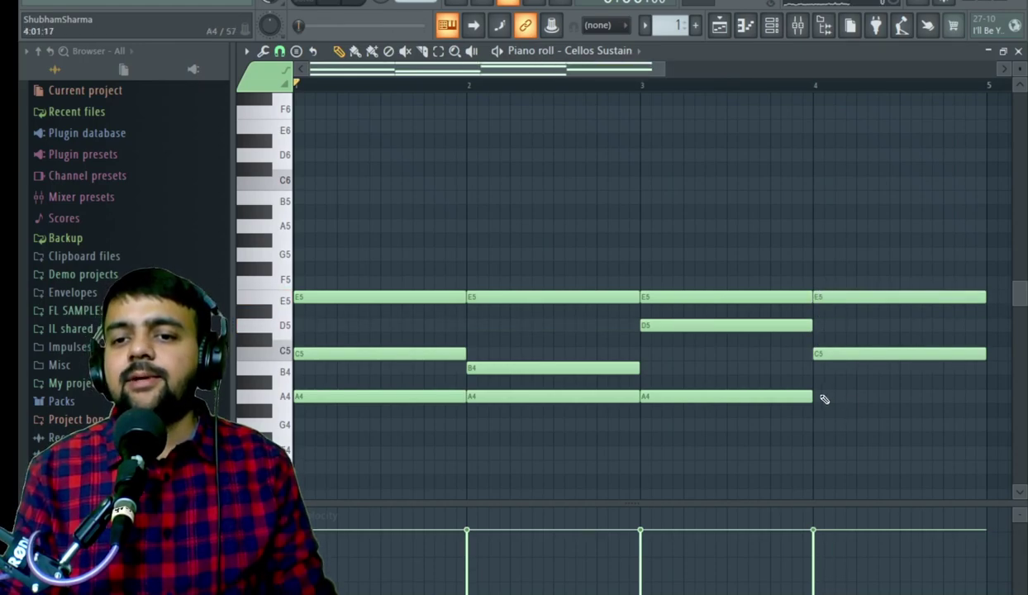
drag(822, 399, 820, 395)
key(space)
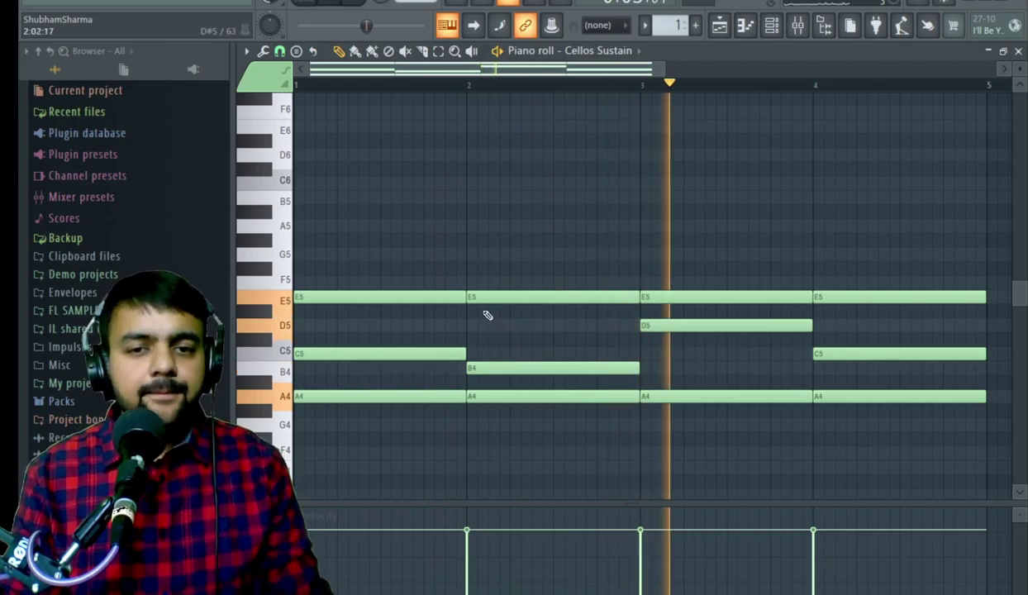
key(space)
- Try the whole chord progression one octave higher and play it
key(ctrl+a)
key(ctrl+Up)
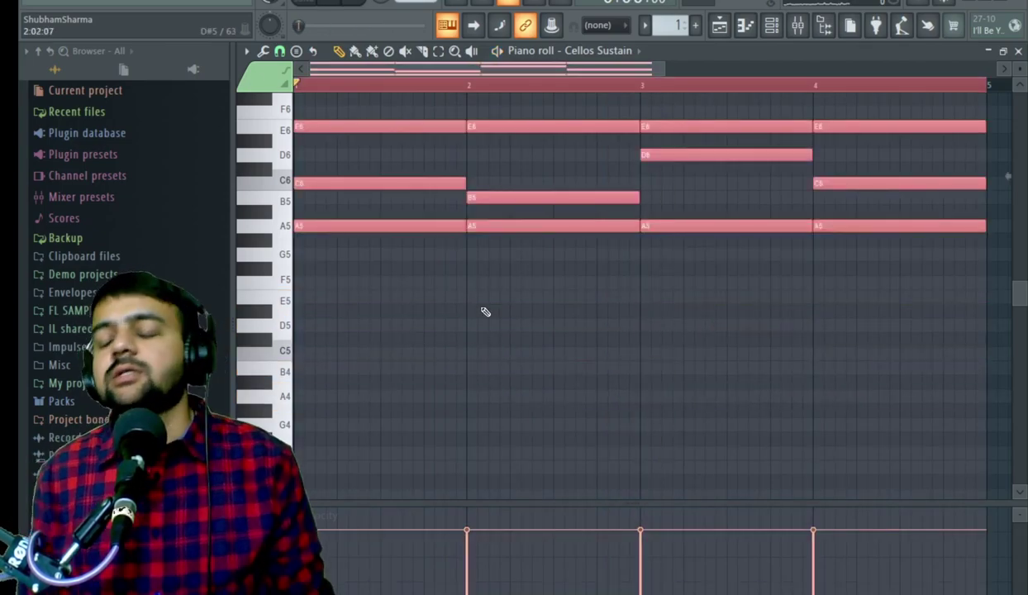
key(space)
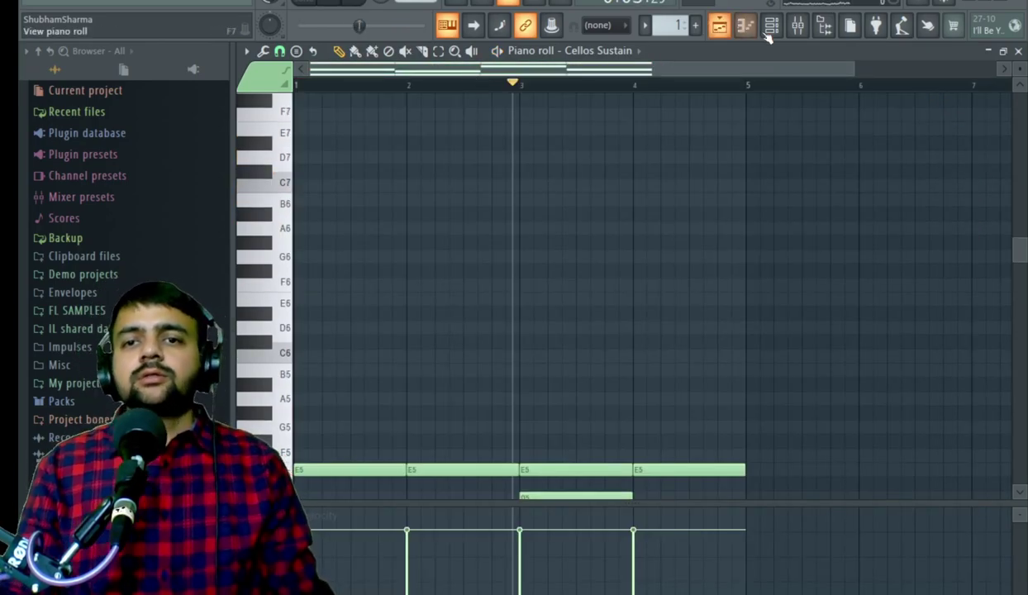
- Clone the Cellos Sustain channel and reposition the copy's FLEX window so its preset list is accessible
click(770, 25)
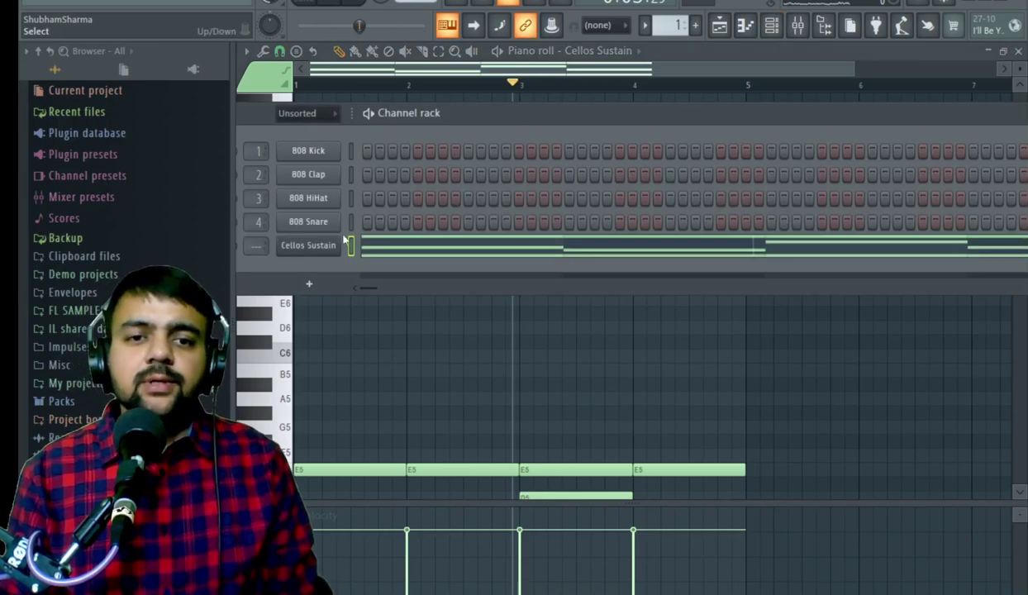
right_click(345, 238)
click(403, 382)
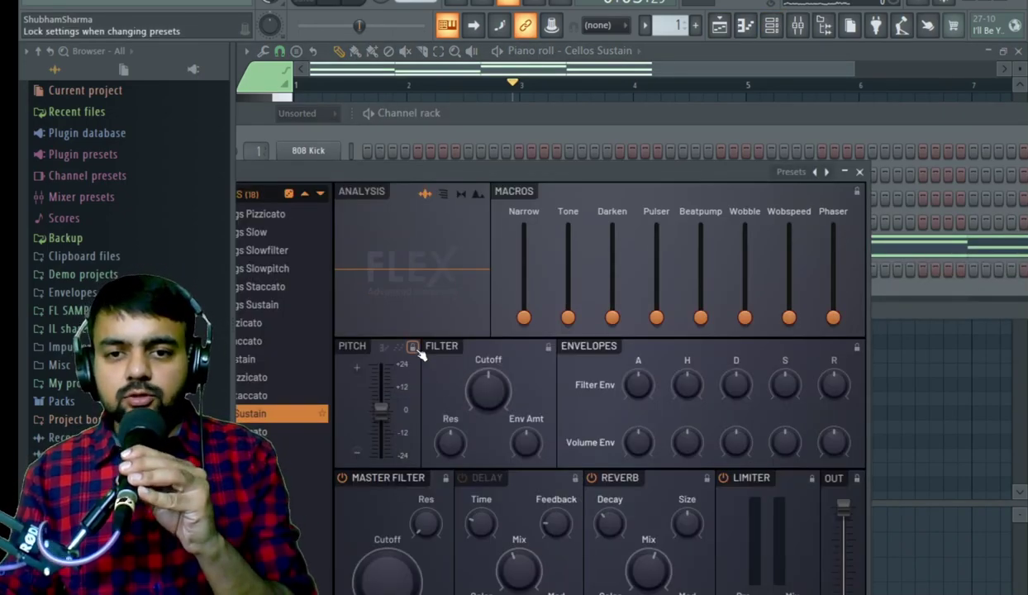
drag(371, 171, 451, 118)
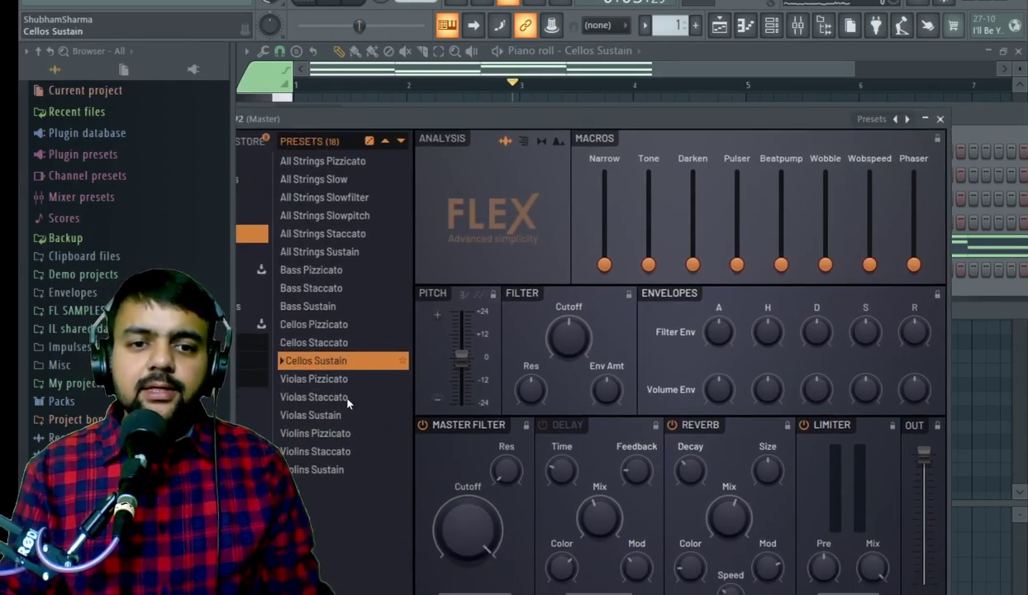
- Audition Violas Pizzicato and Violins Pizzicato in the cloned FLEX channel, and load the Bass Sustain preset
click(328, 379)
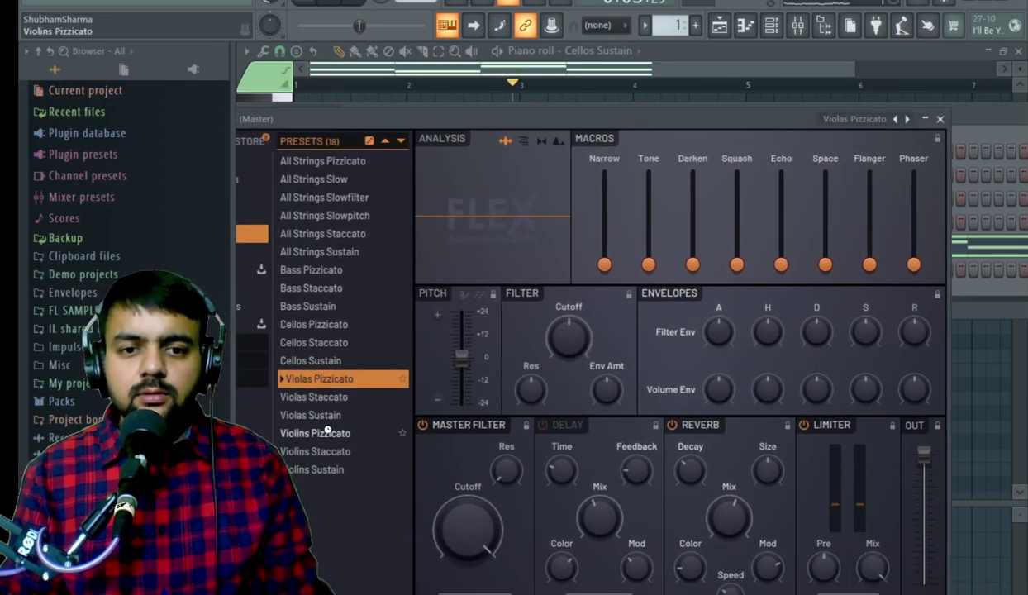
click(328, 432)
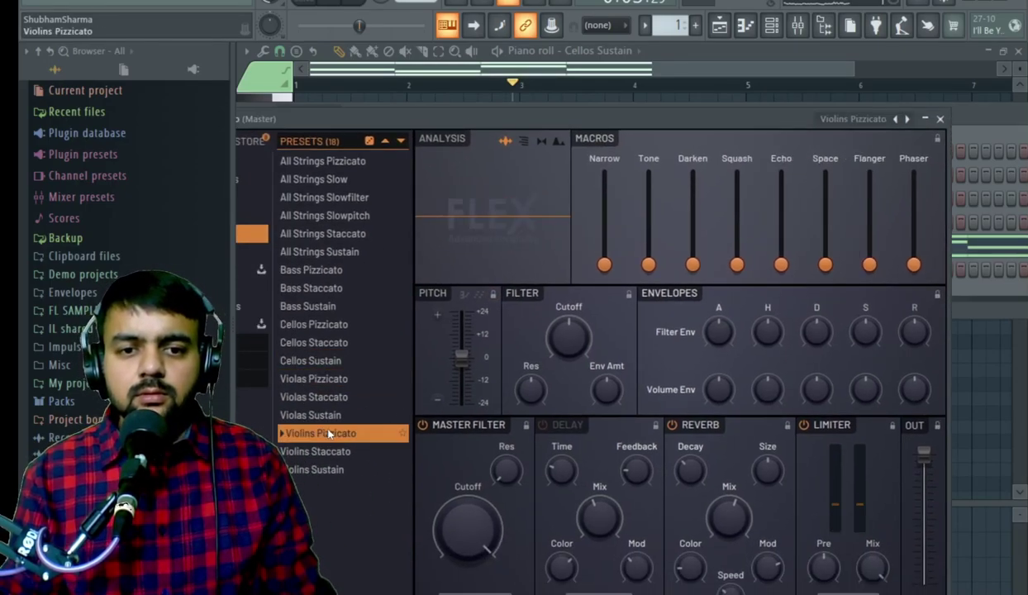
click(318, 303)
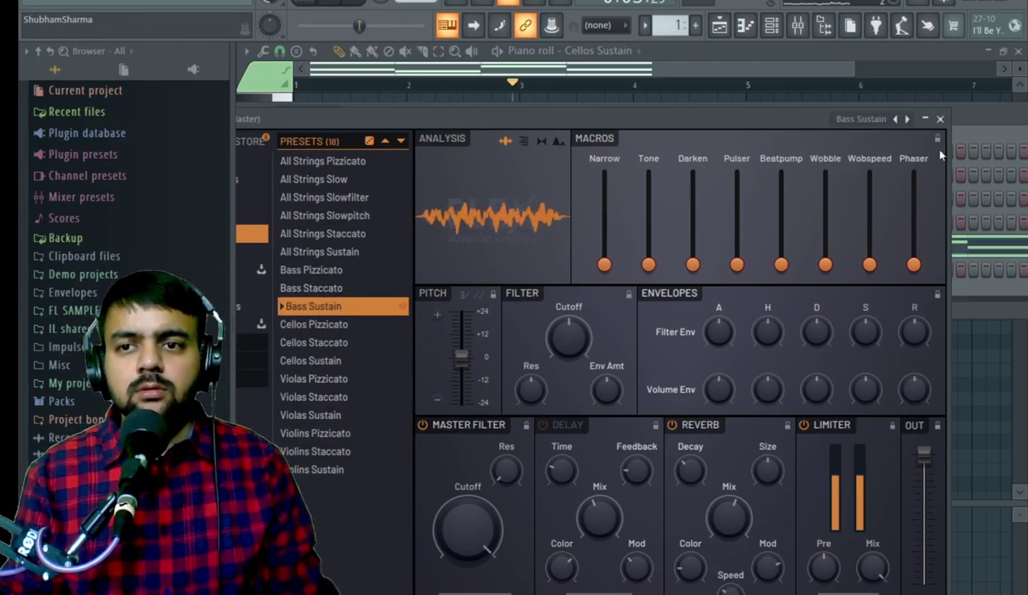
- Open the Bass Sustain channel's piano roll, place A5 at the start of bar 1 and B5 at bar 2, and play the pattern
key(F6)
right_click(314, 272)
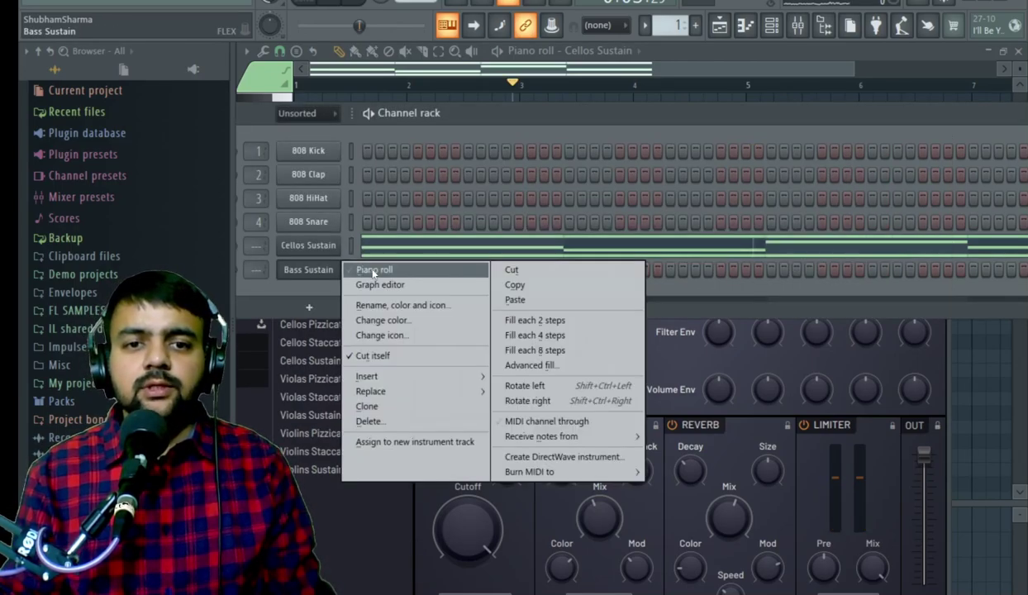
click(351, 263)
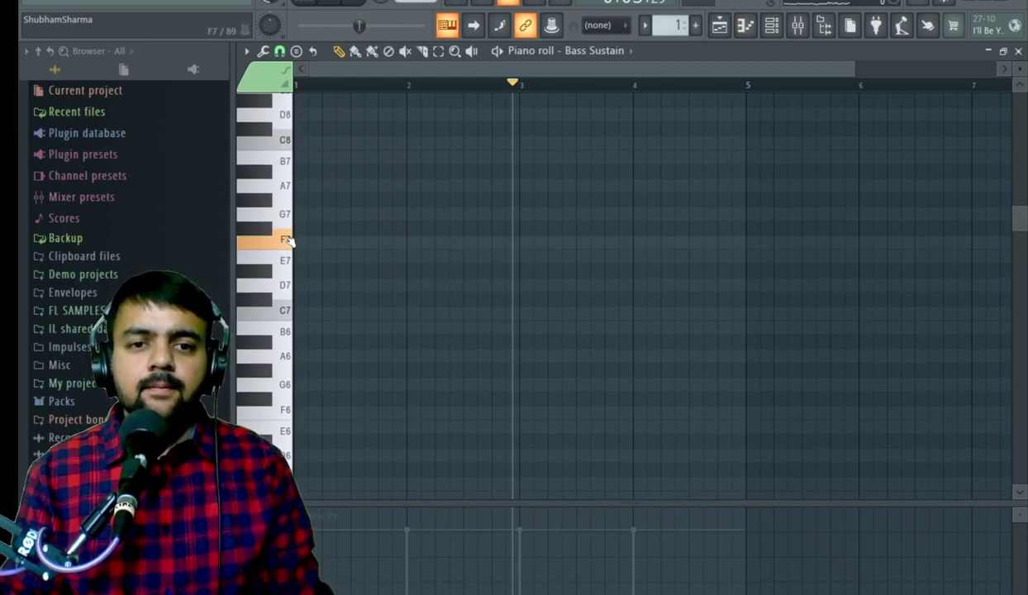
scroll(282, 404, down, 4)
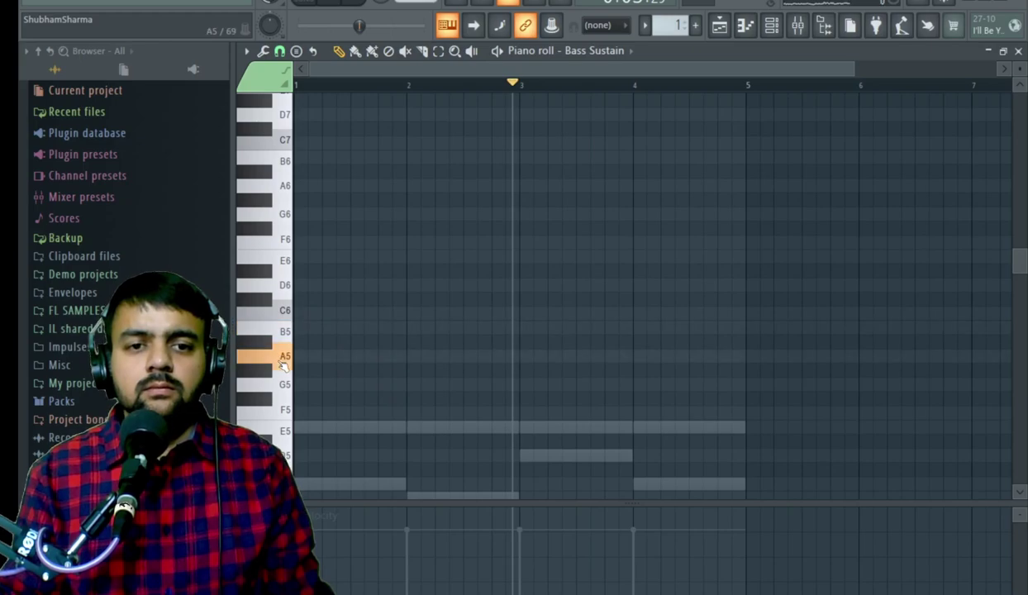
click(297, 357)
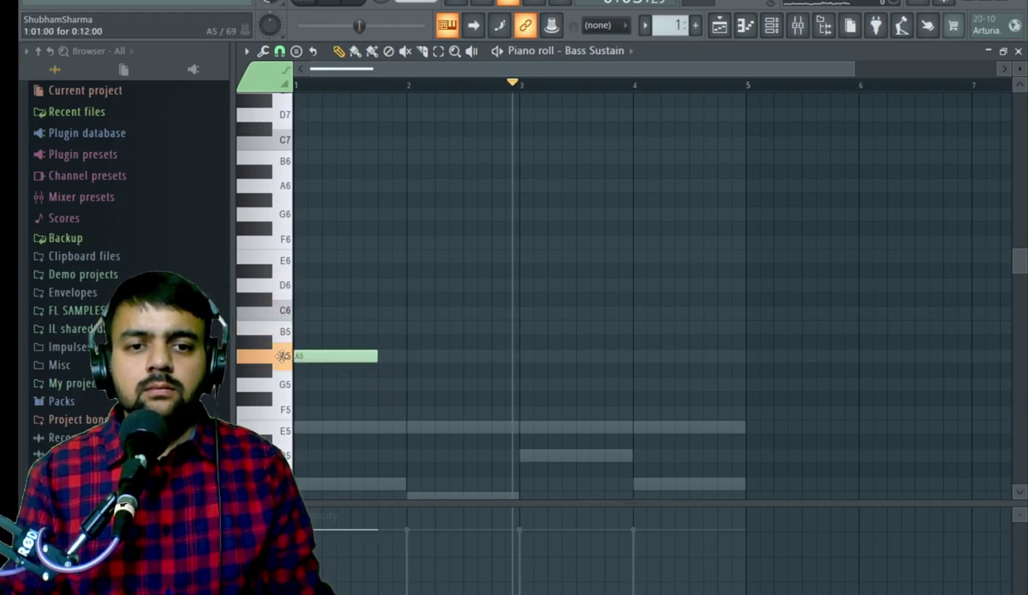
key(space)
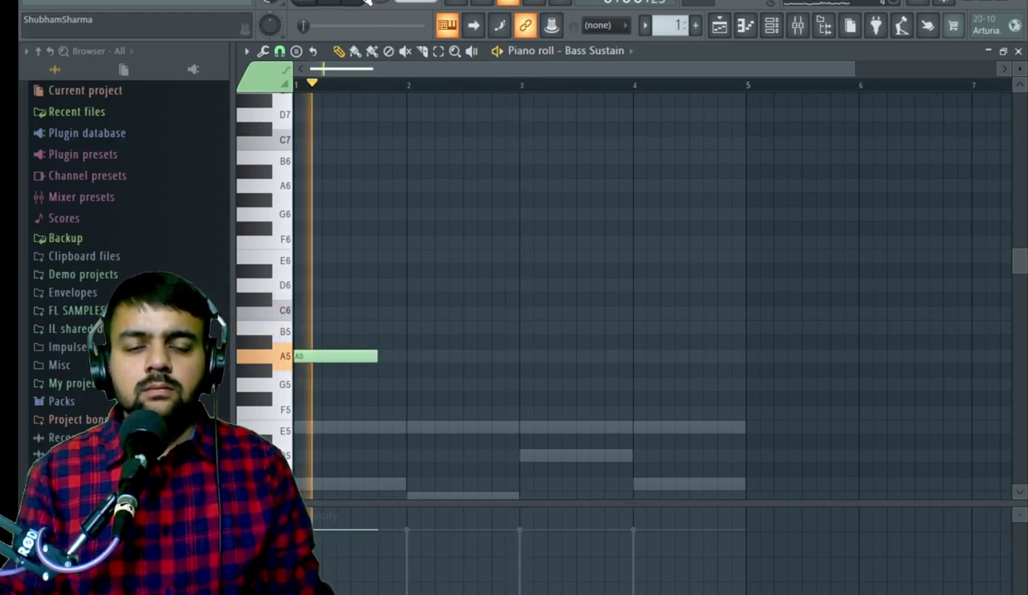
click(408, 330)
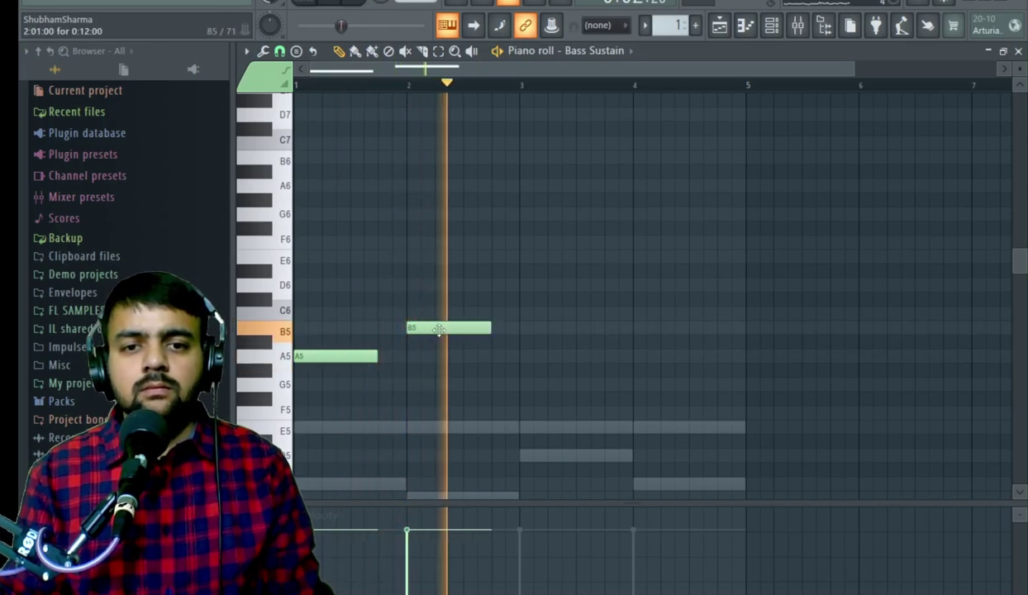
key(space)
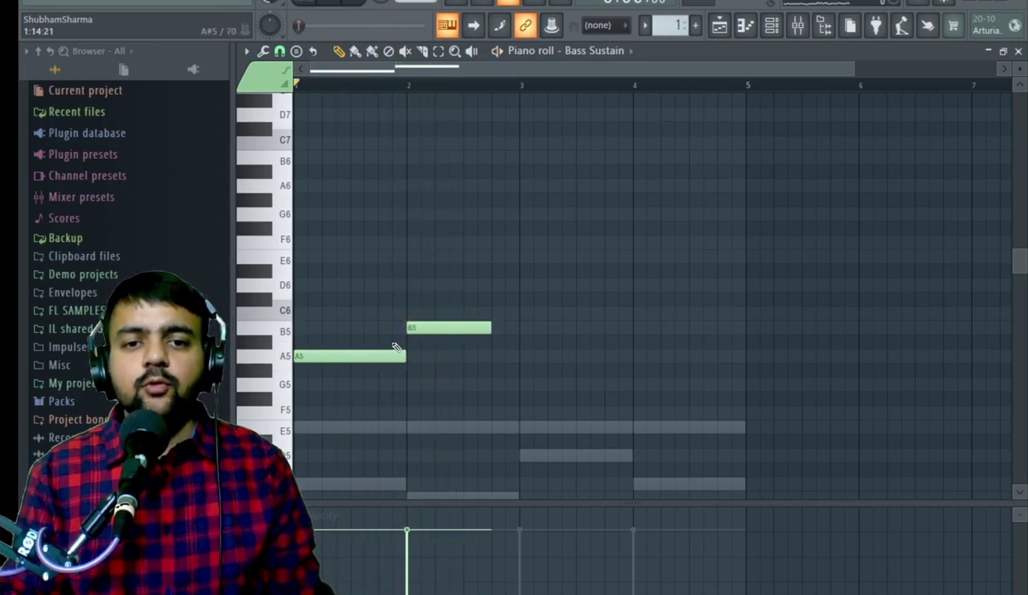
- Rework the bass line into one-bar notes A4, B4, D5 and E5 across bars 1 to 4, without the B5, and play it
scroll(396, 347, down, 4)
mouse_move(351, 225)
mouse_down()
mouse_move(351, 415)
mouse_move(349, 392)
mouse_move(348, 403)
mouse_up()
drag(415, 402, 403, 366)
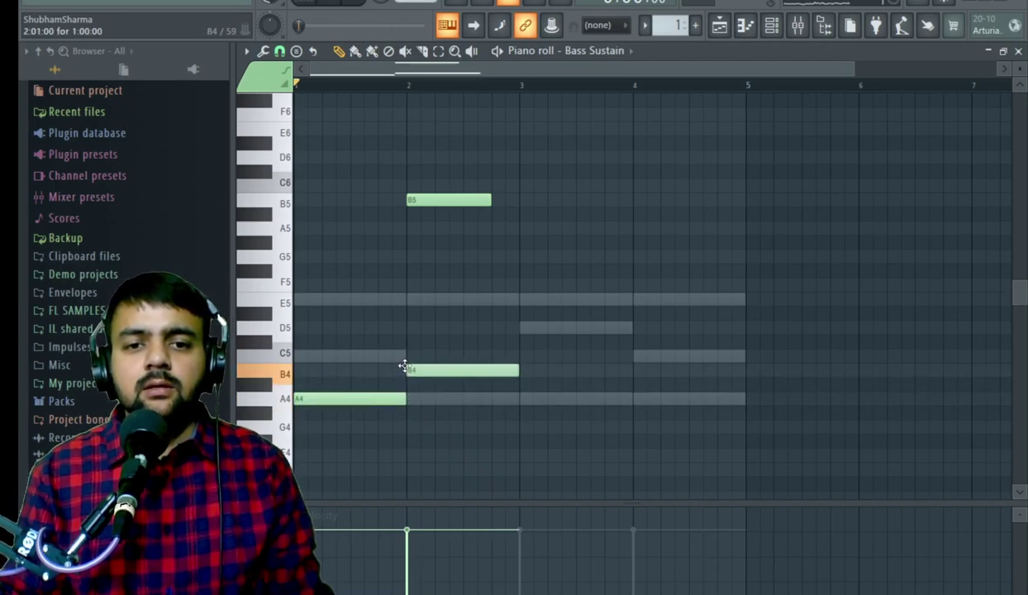
click(519, 328)
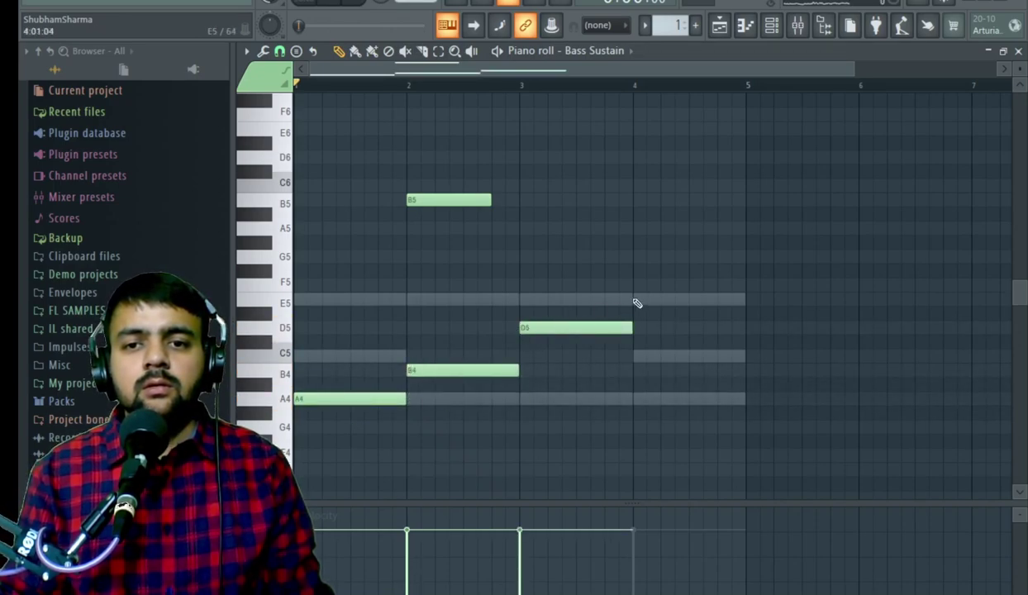
click(636, 301)
right_click(440, 199)
key(space)
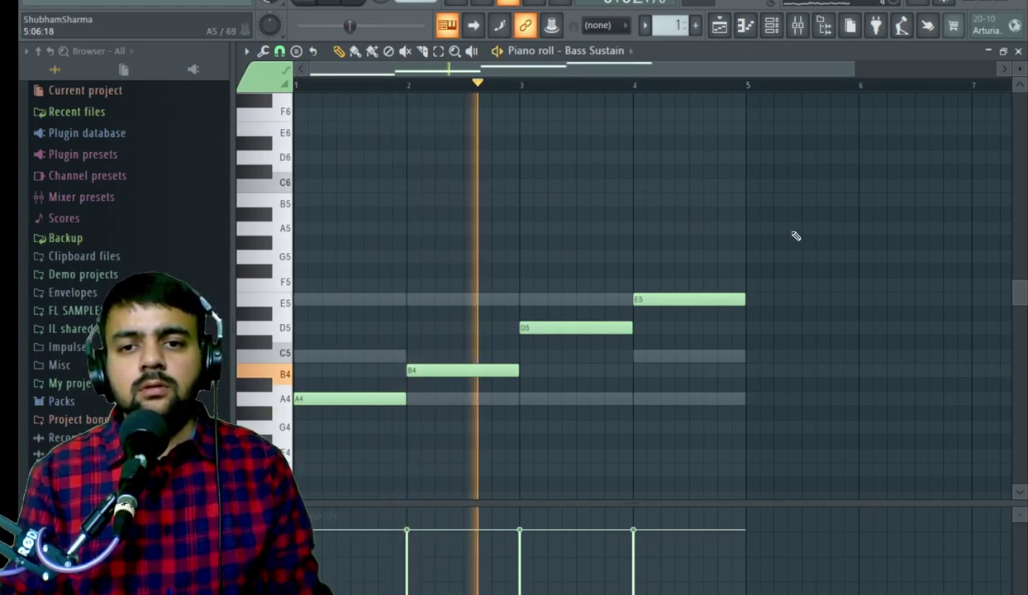
- Raise all four bass notes one octave during playback
drag(795, 236, 769, 306)
key(ctrl+Up)
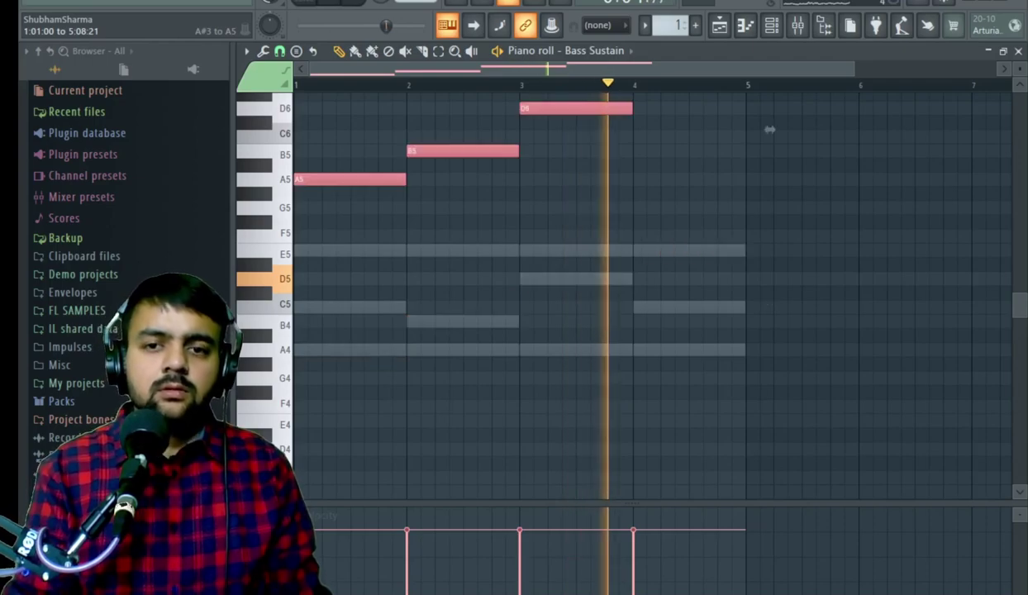
scroll(478, 419, up, 5)
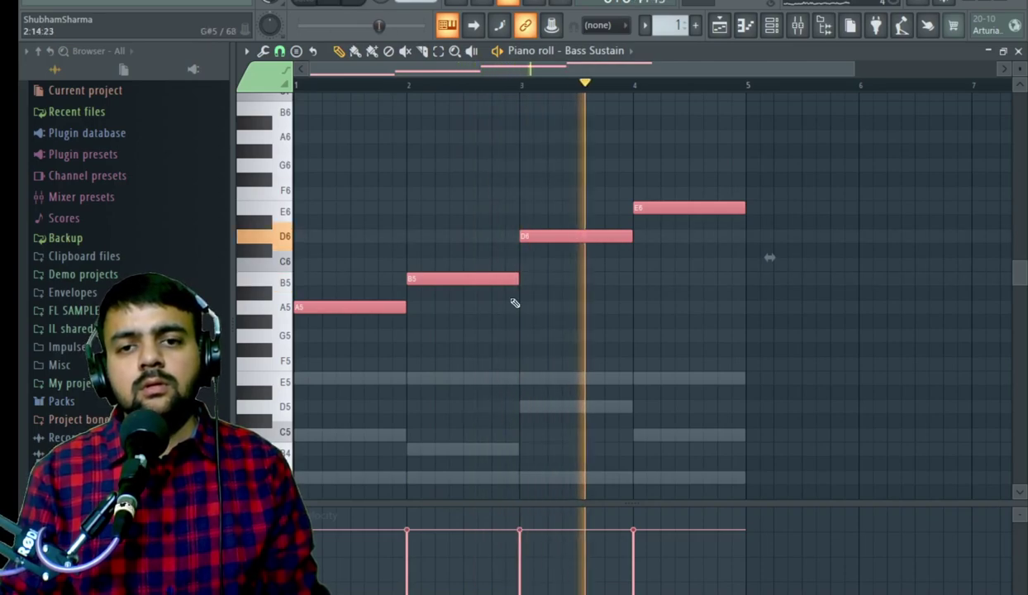
- Lower the bass notes in bars 3 and 4 by one octave, do the same in bars 1 and 2, and play the pattern
drag(567, 191, 792, 248)
key(ctrl+Down)
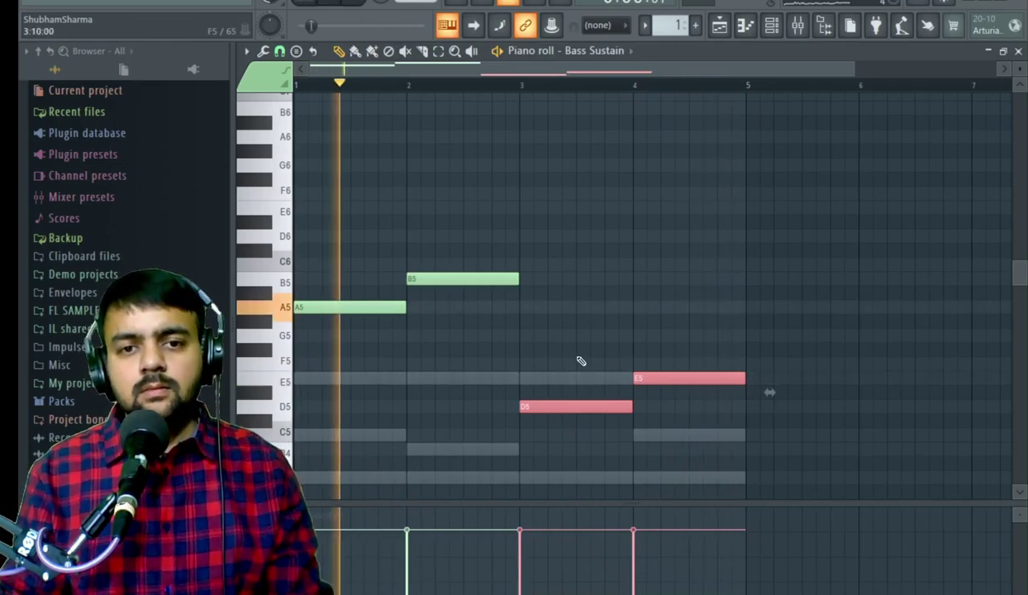
drag(539, 248, 295, 352)
key(ctrl+Down)
key(space)
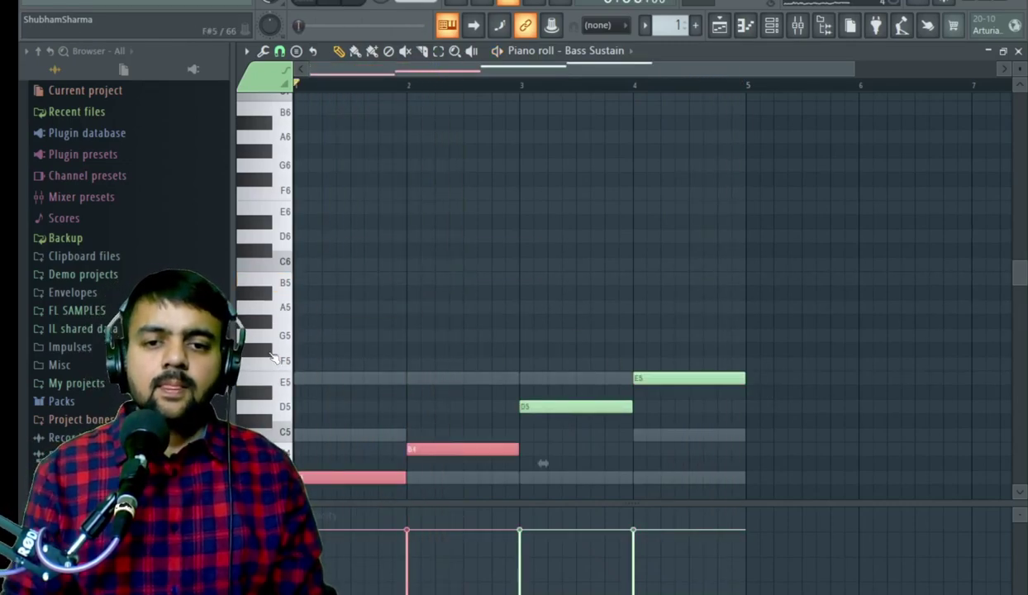
key(space)
scroll(299, 399, down, 4)
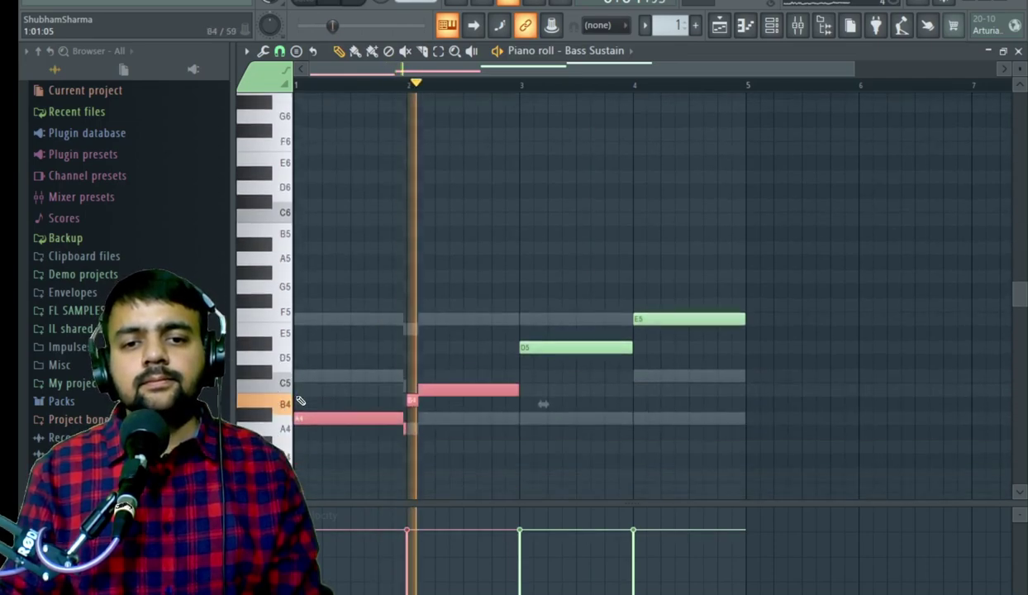
- Stop playback, clone the Bass Sustain channel and reposition the copy's FLEX window to show its packs and presets
key(F6)
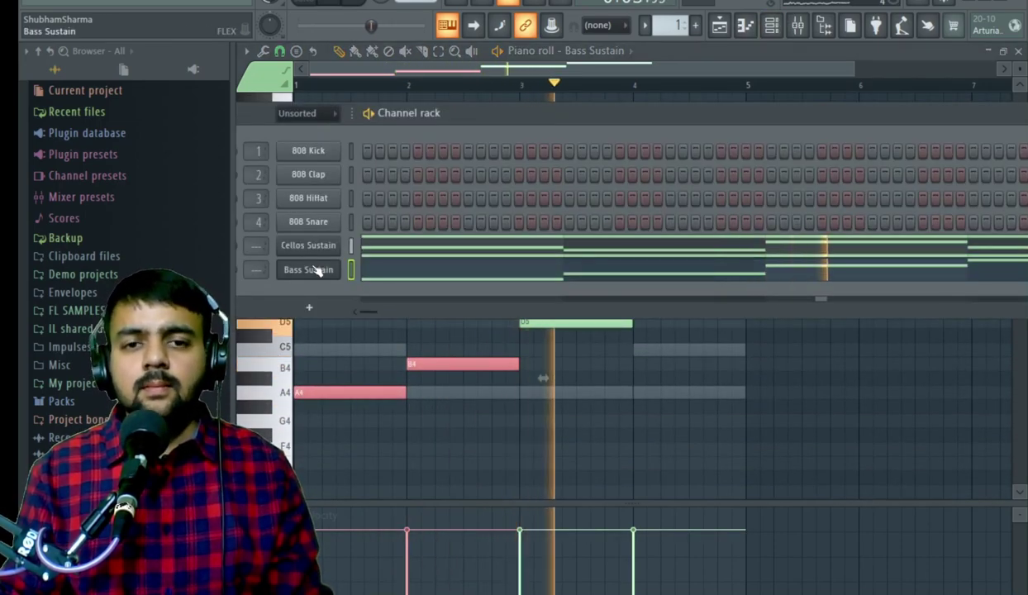
key(space)
right_click(310, 273)
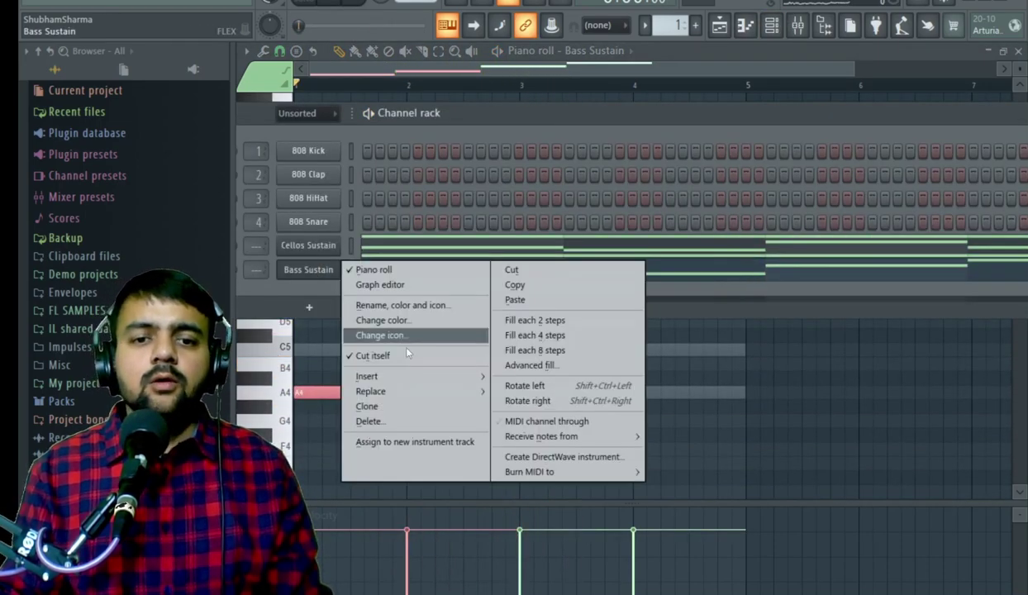
click(397, 407)
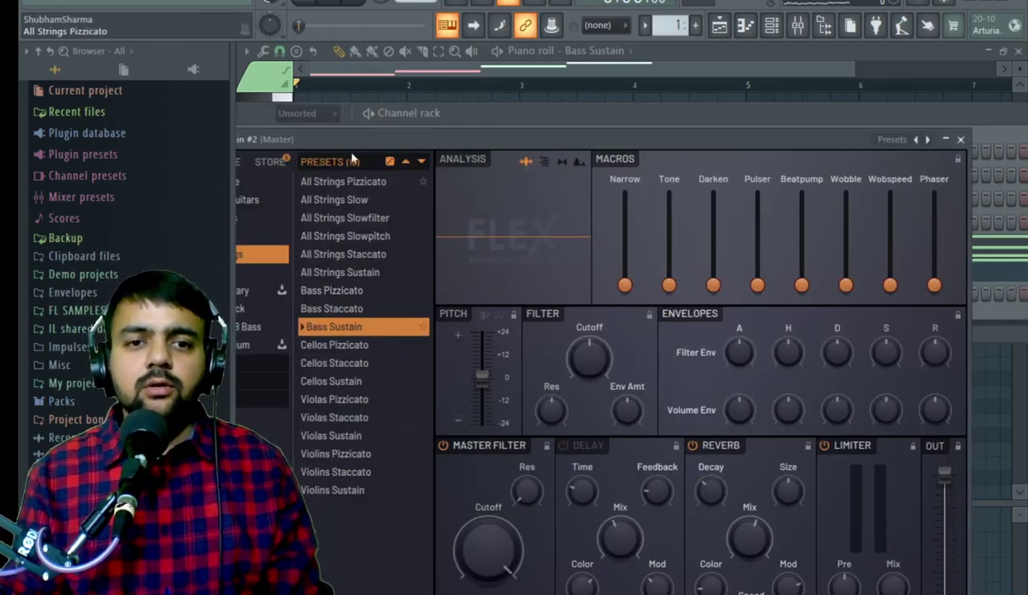
drag(353, 139, 480, 82)
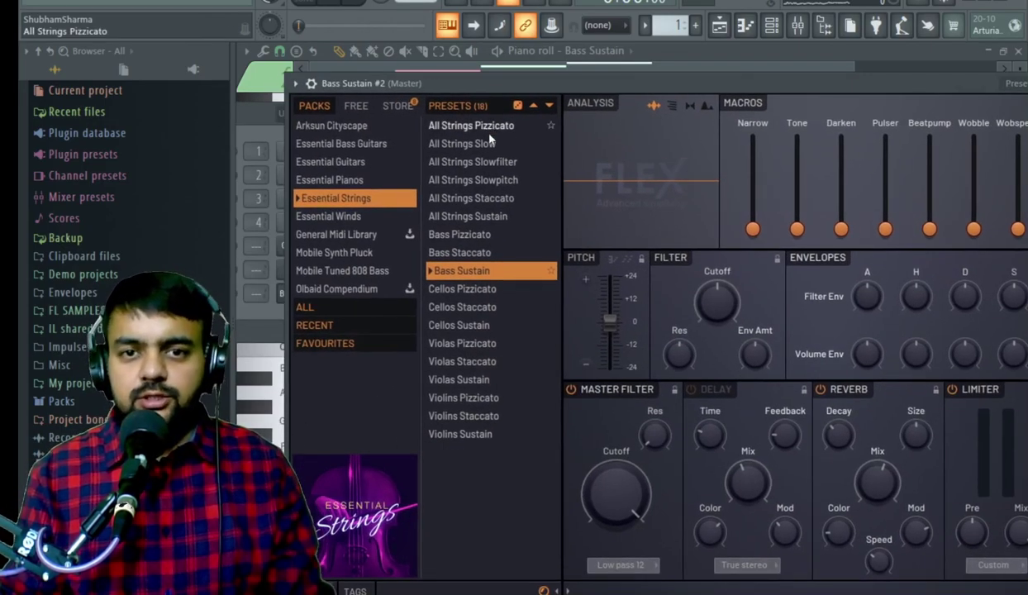
- Audition All Strings Pizzicato and All Strings Slowpitch in the new channel, and load the All Strings Staccato preset
click(489, 134)
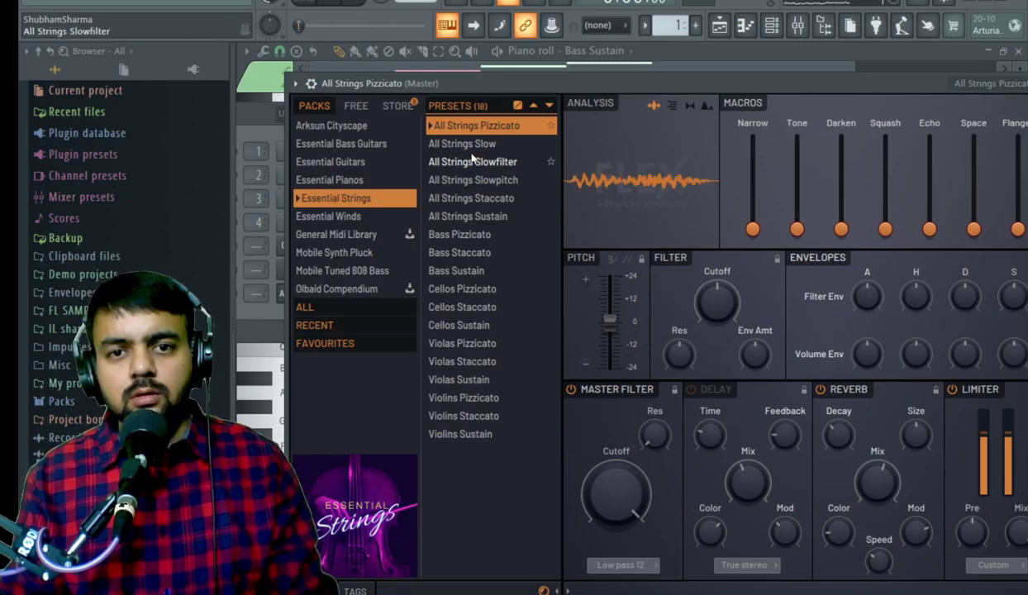
click(466, 180)
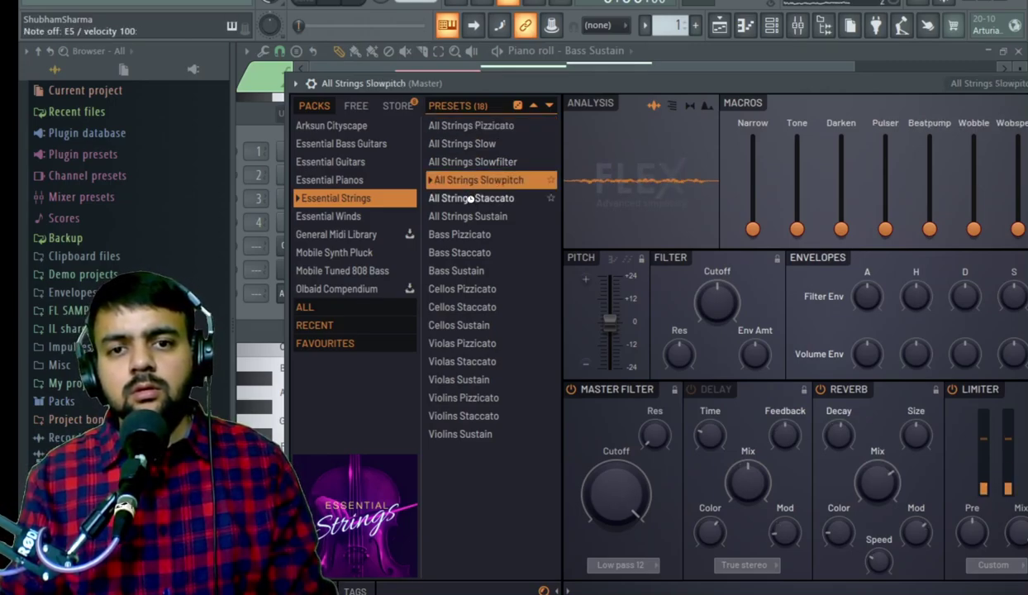
click(471, 198)
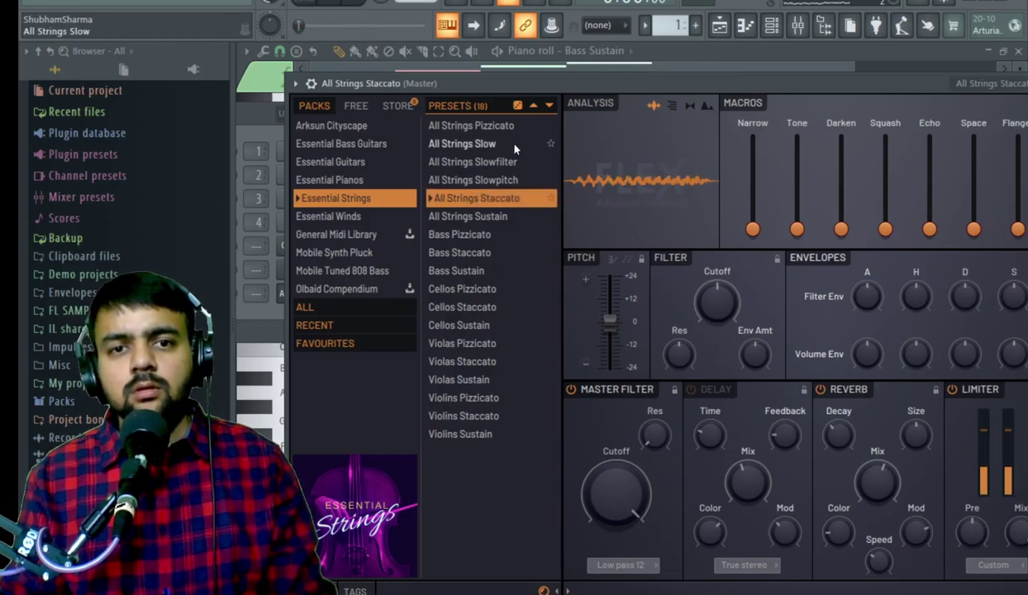
- Return to the Bass Sustain piano roll and delete its four notes in bars 1 to 4
click(632, 73)
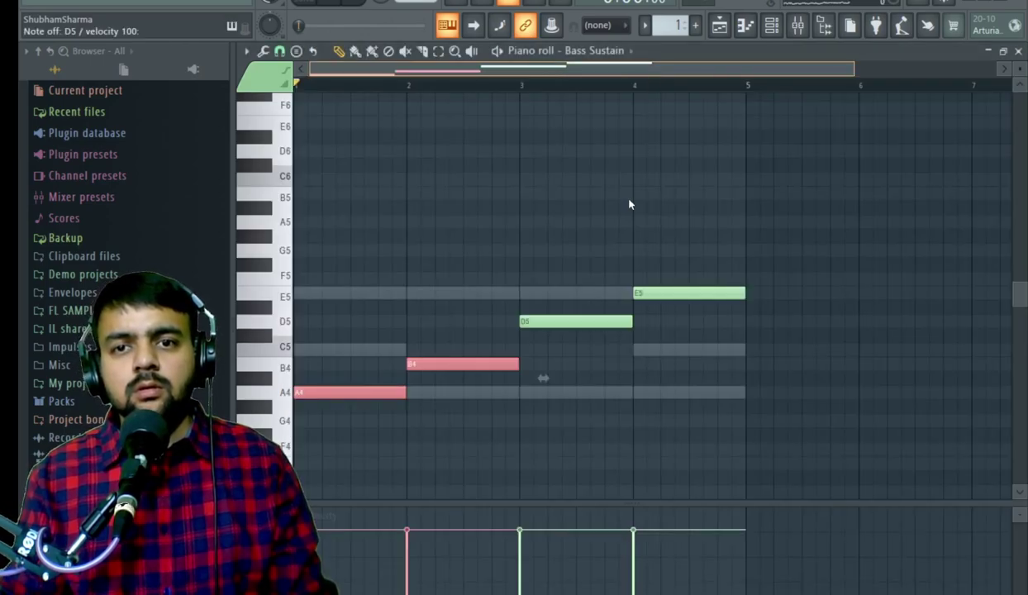
right_click(653, 292)
right_click(576, 321)
right_click(463, 364)
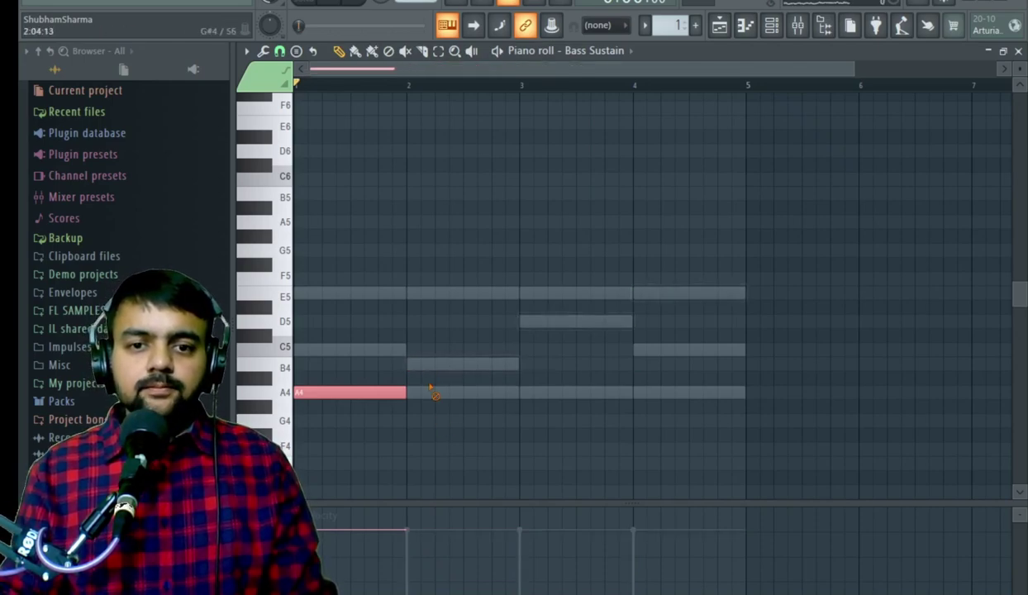
right_click(349, 393)
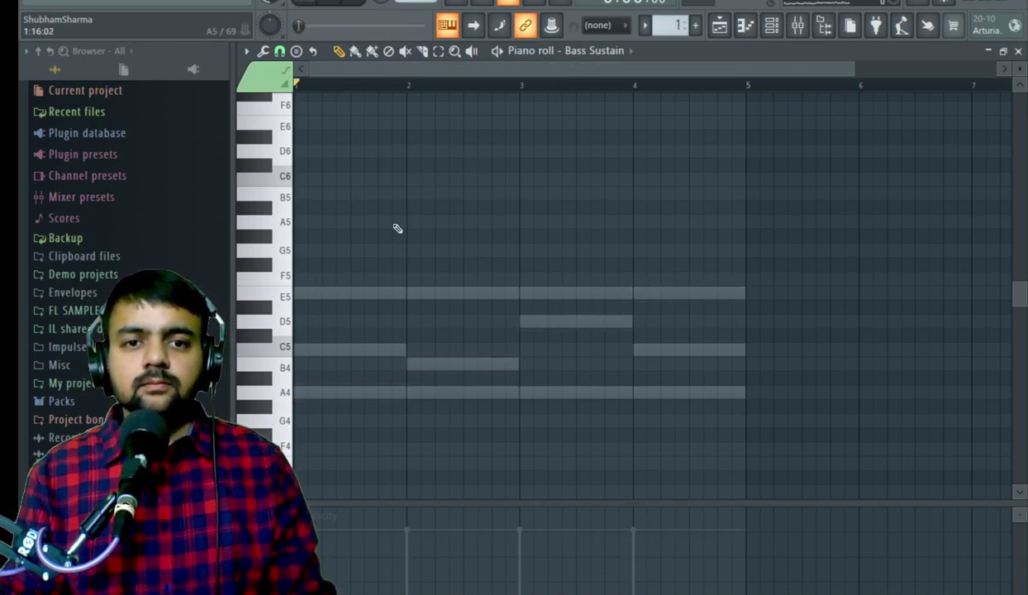
- Open the All Strings Staccato channel's piano roll and place an A5 note at the start of bar 1
scroll(335, 259, up, 4)
scroll(335, 260, down, 7)
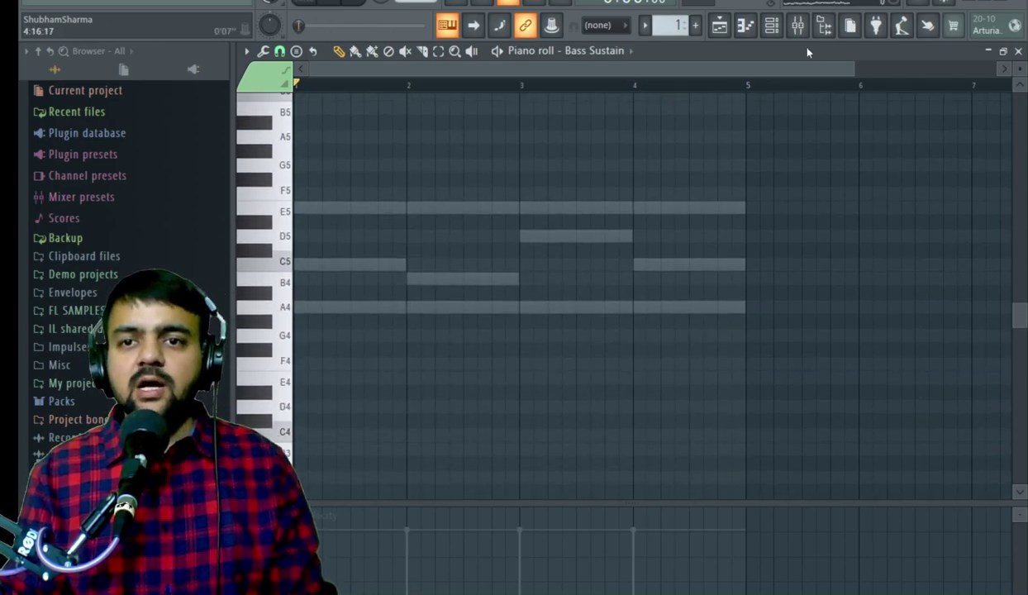
click(769, 27)
right_click(327, 293)
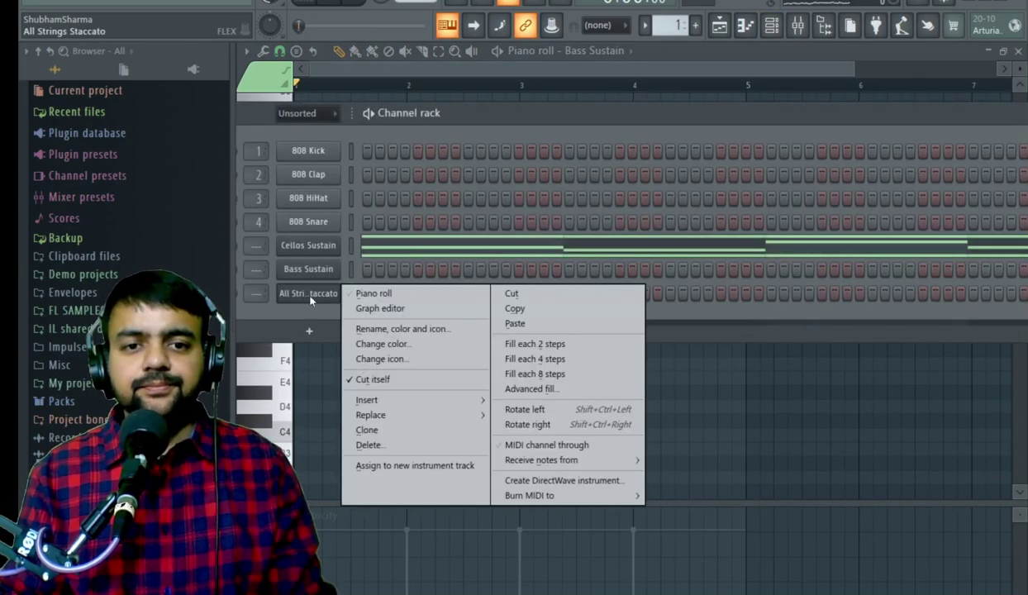
click(363, 293)
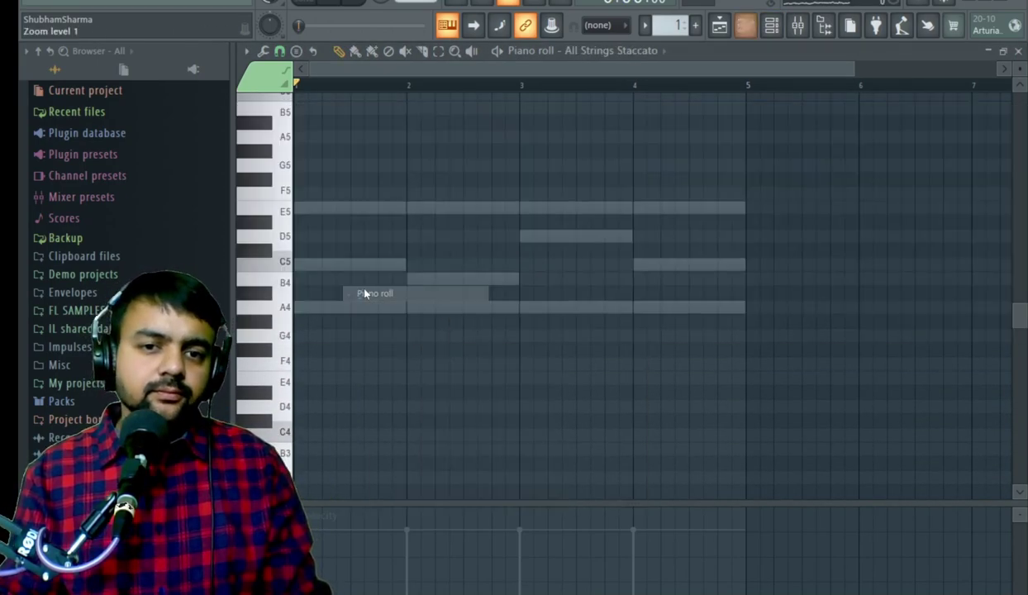
click(297, 135)
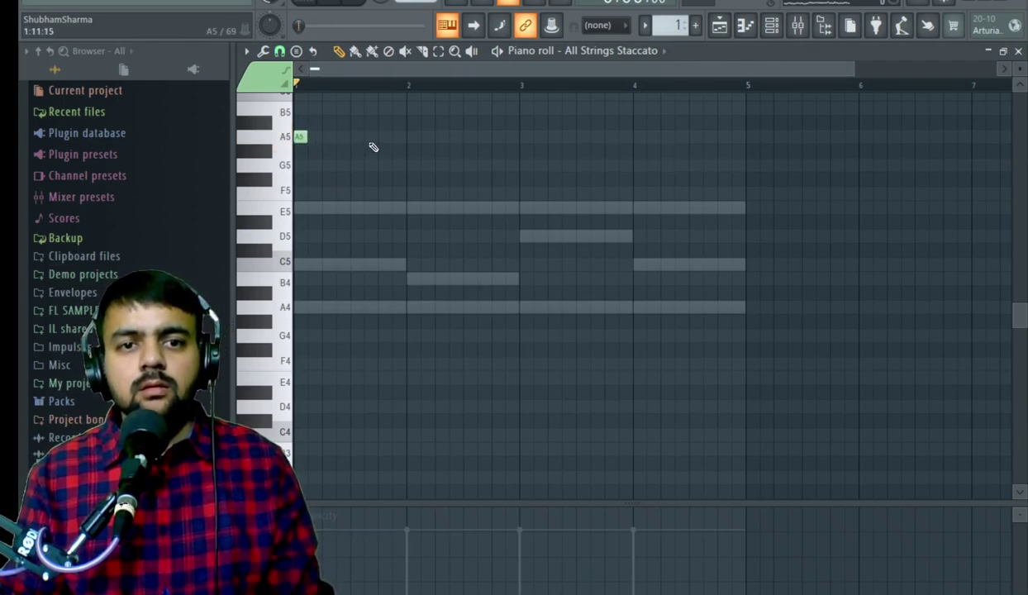
- Add a second A5 note on the second beat of bar 1 and play the pattern to check the rhythm
key(space)
click(341, 136)
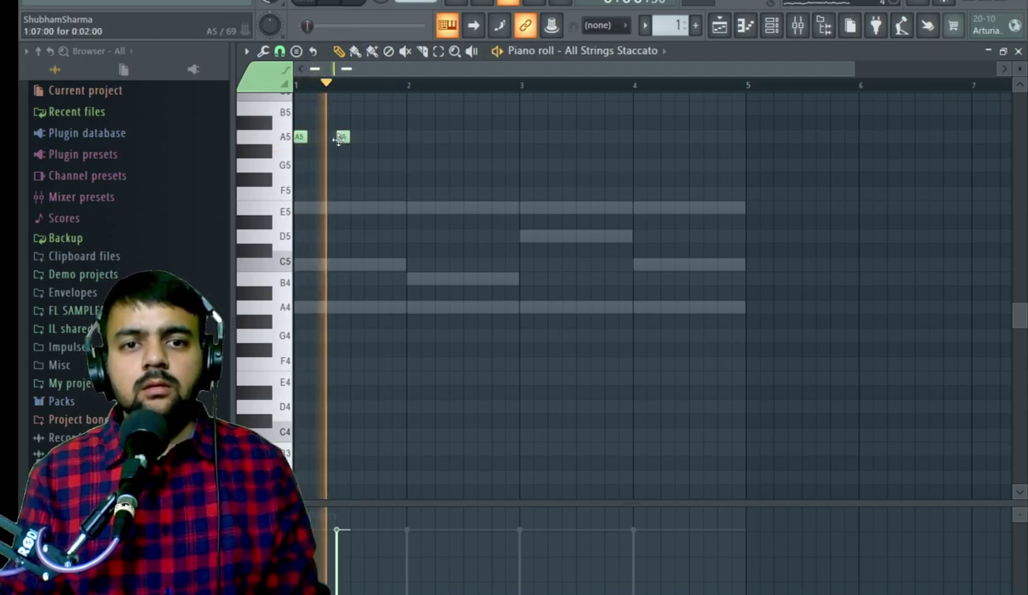
key(space)
key(space)
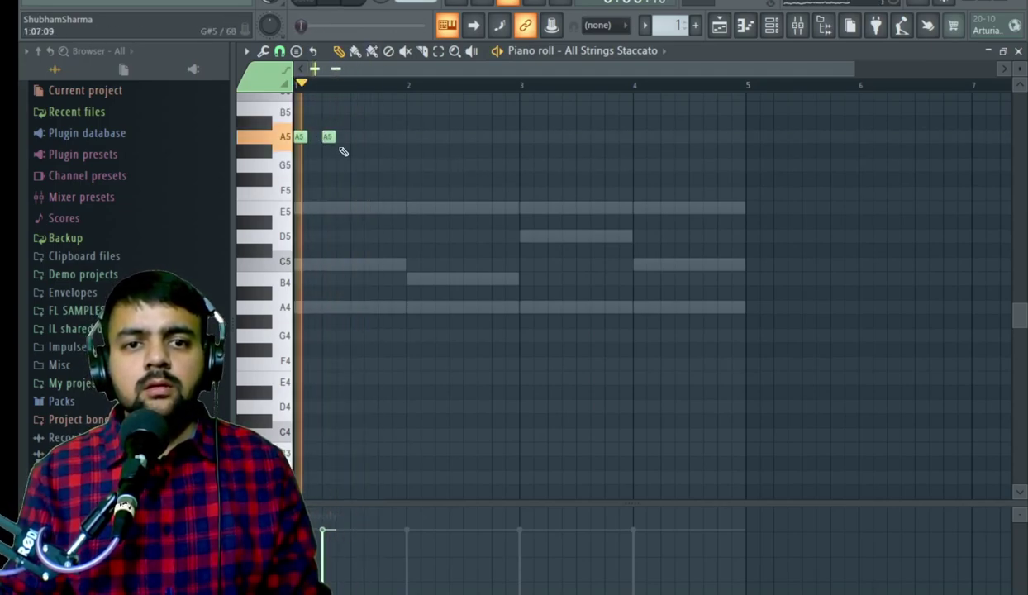
key(space)
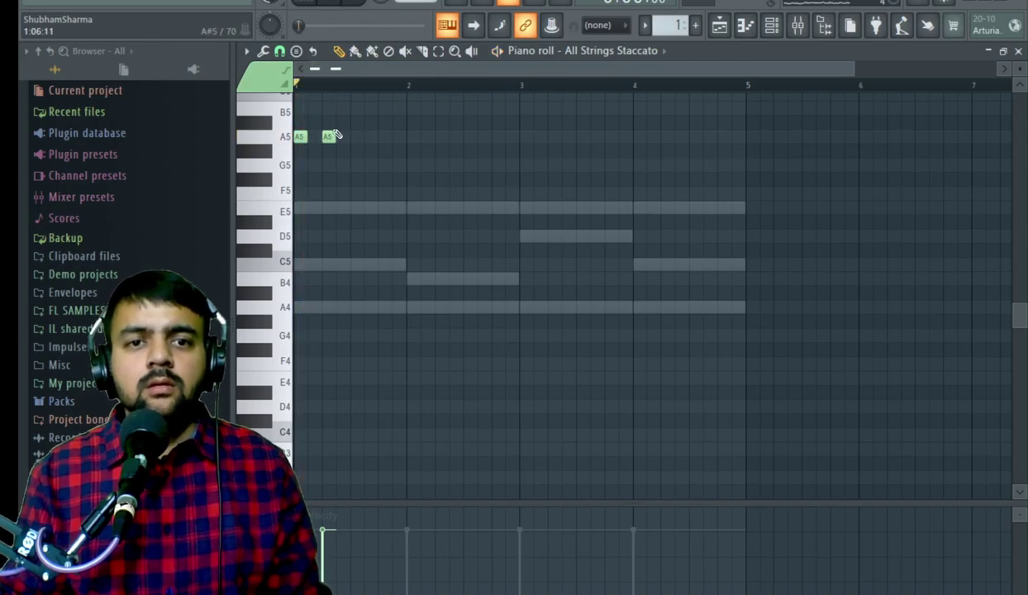
- Set the piano roll snap to 1/6 beat and add a third A5 note in bar 1 during playback
click(279, 52)
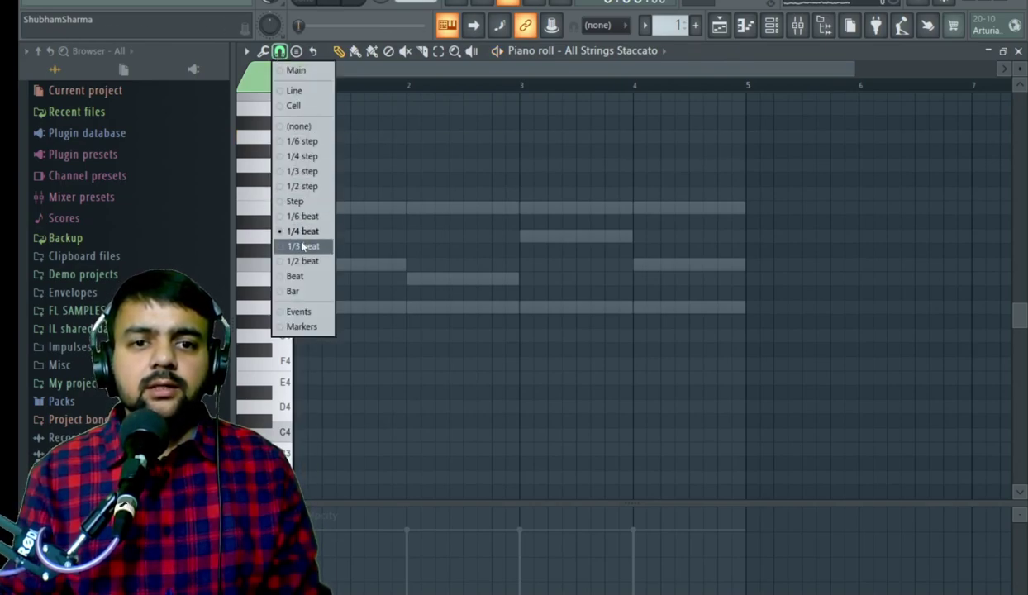
click(298, 213)
click(328, 137)
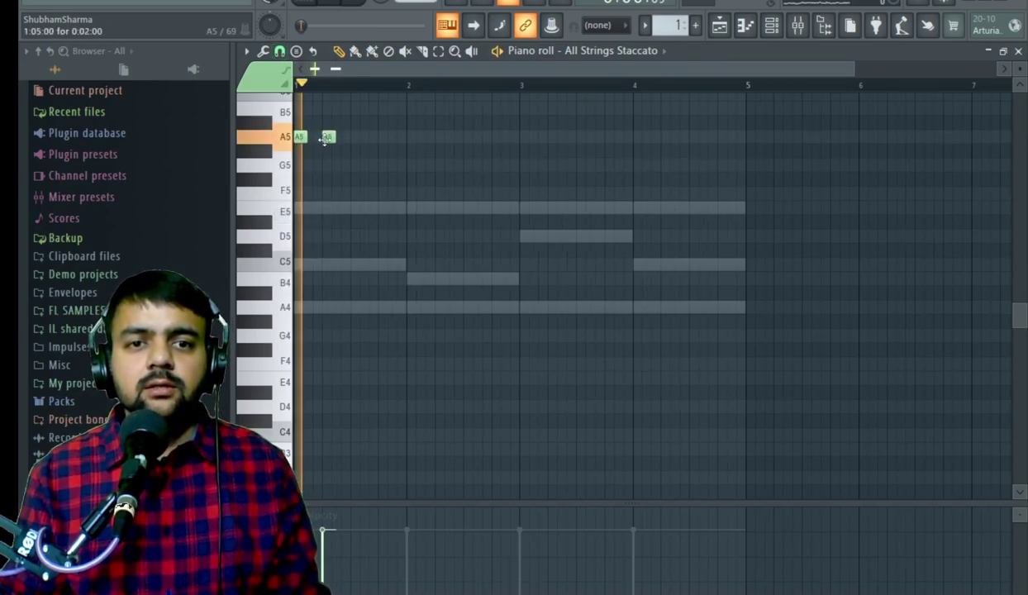
key(space)
click(347, 137)
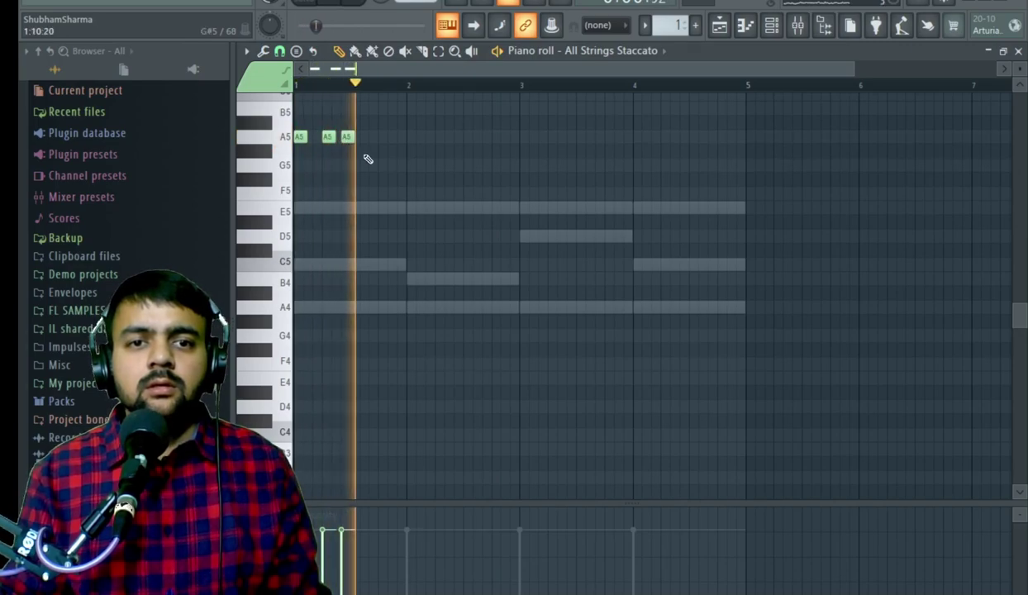
key(space)
- Place the third A5 note directly against the second and add a fourth A5 immediately after it
scroll(346, 152, up, 5)
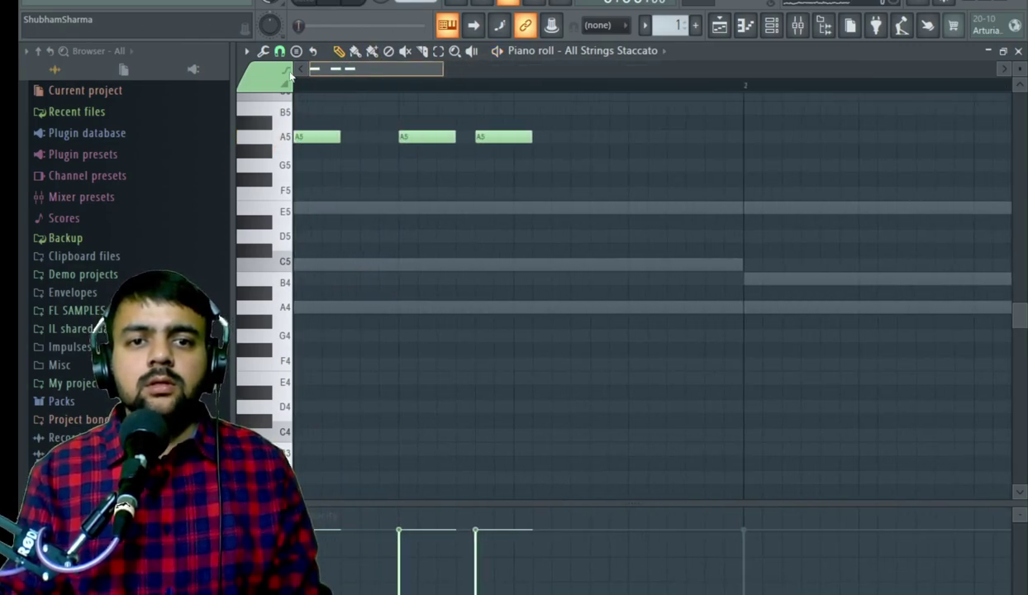
drag(504, 142, 484, 142)
key(space)
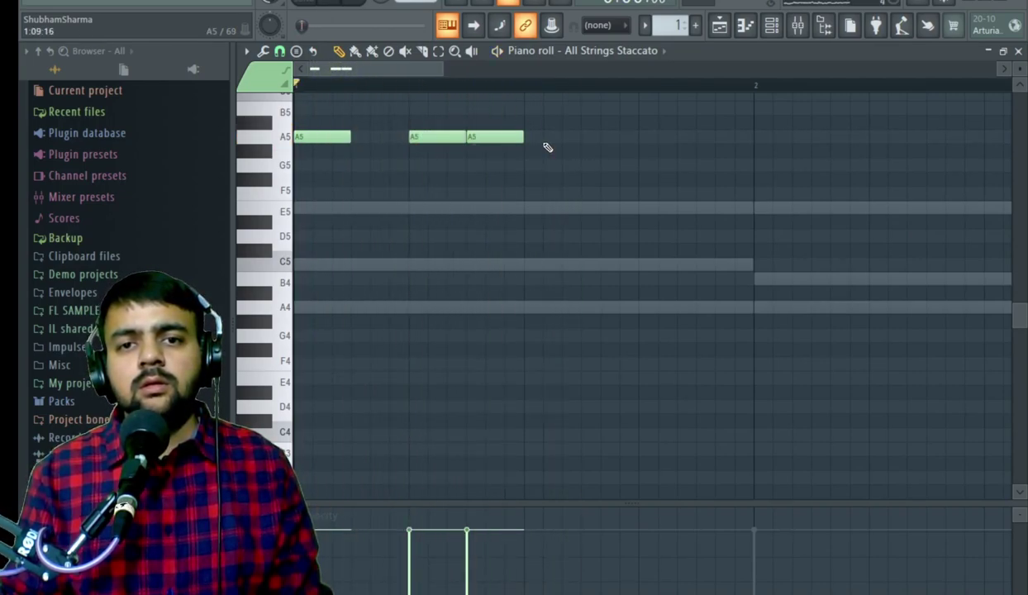
drag(503, 138, 523, 135)
key(ctrl+z)
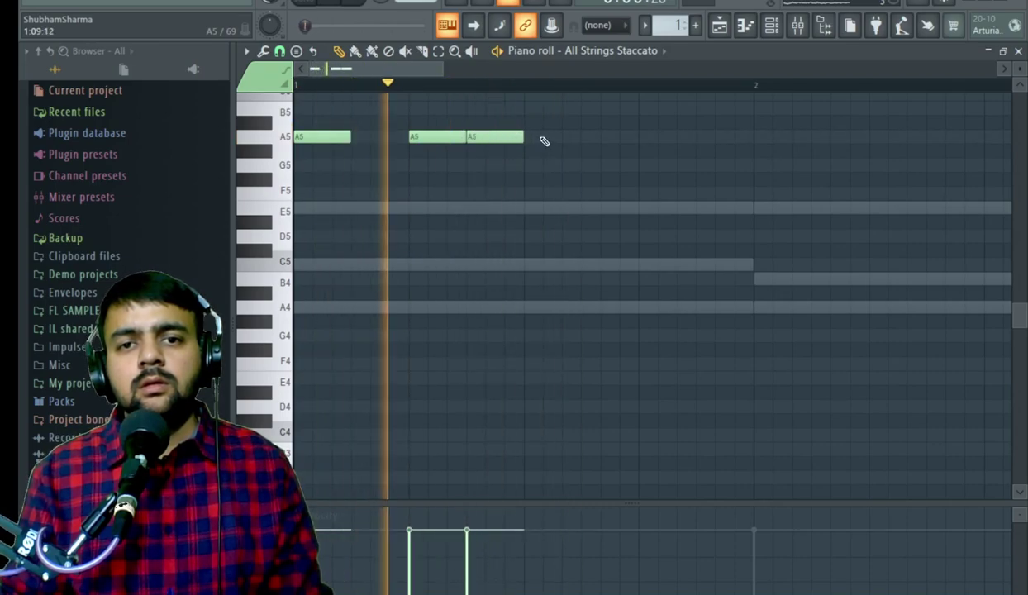
click(607, 136)
drag(626, 137, 552, 136)
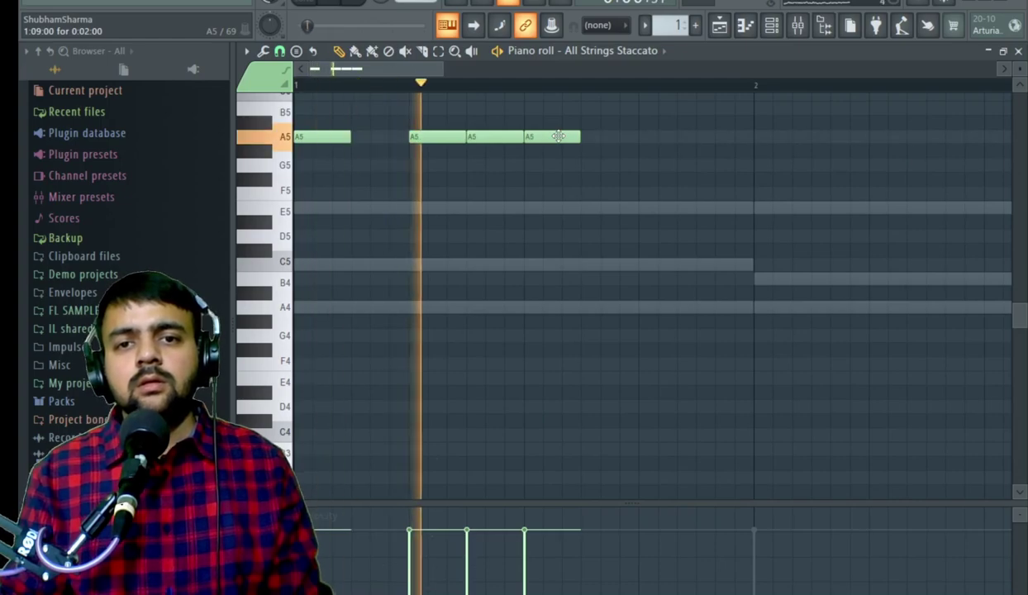
- Delete every A5 note after the first one and set the snap to 1/3 beat
right_click(551, 136)
right_click(494, 137)
right_click(437, 136)
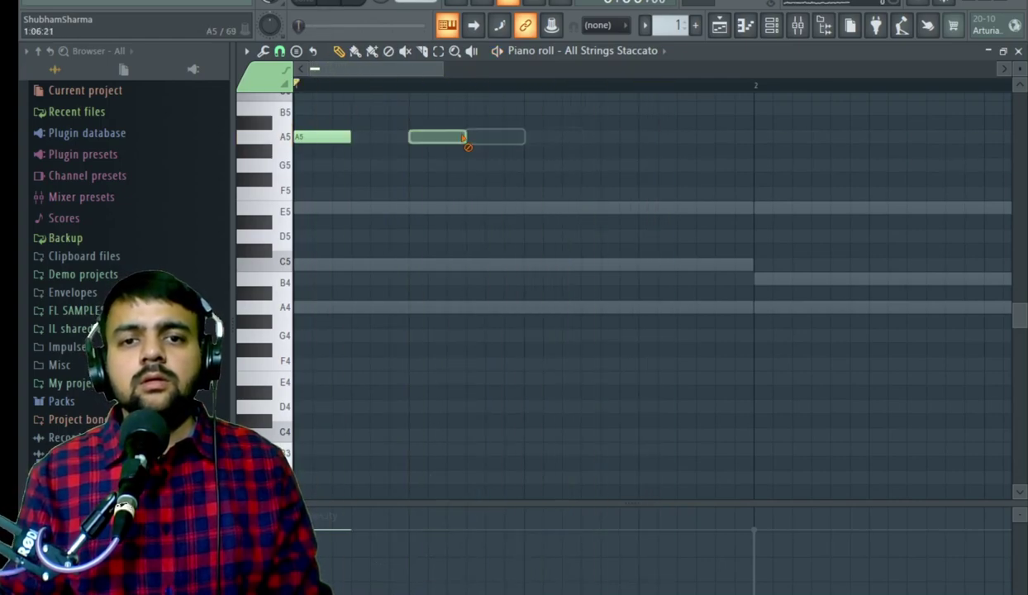
click(279, 50)
click(313, 246)
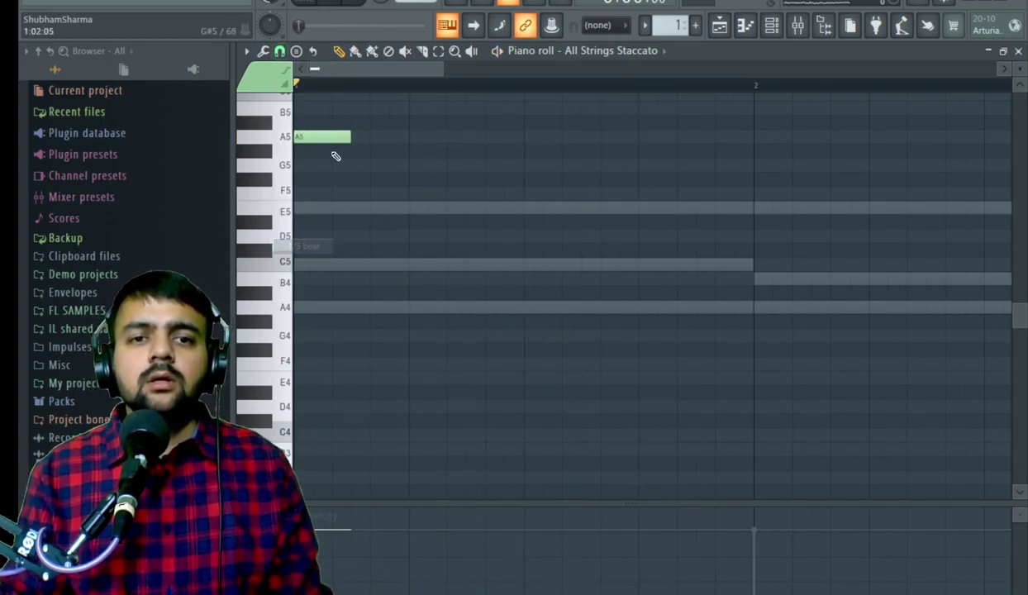
- Play the pattern and add another A5 note on the second beat of bar 1
click(380, 138)
key(space)
drag(383, 137, 439, 132)
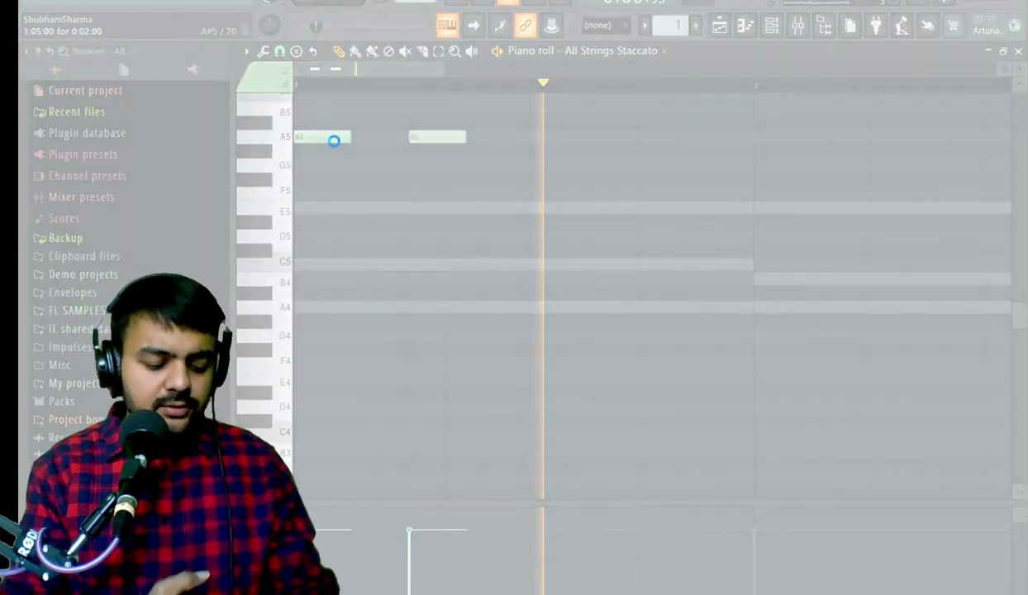
click(334, 142)
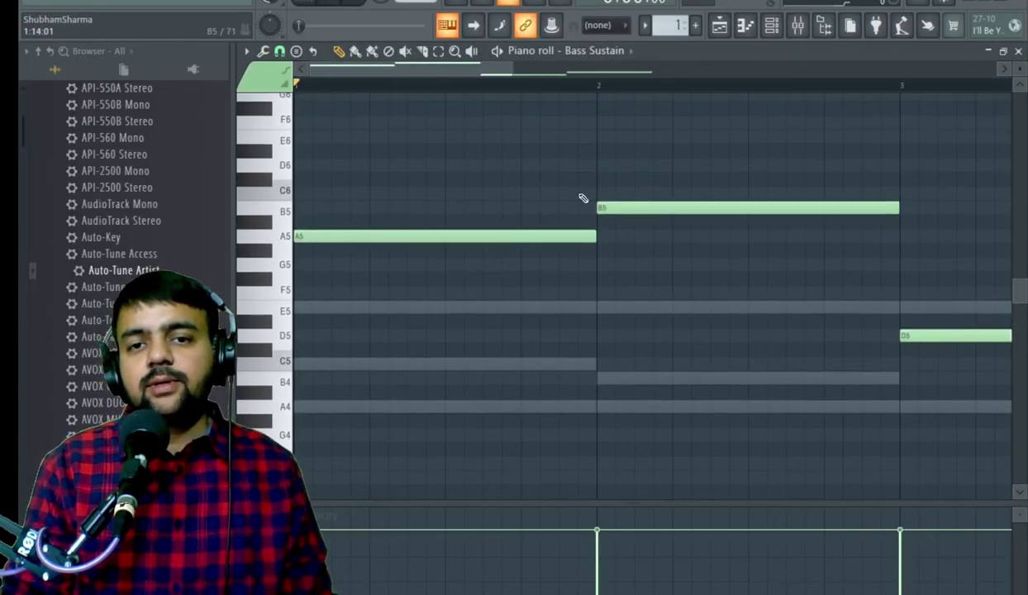
- Delete all four Bass Sustain notes across bars 1 to 4
drag(509, 66, 726, 65)
drag(951, 261, 381, 304)
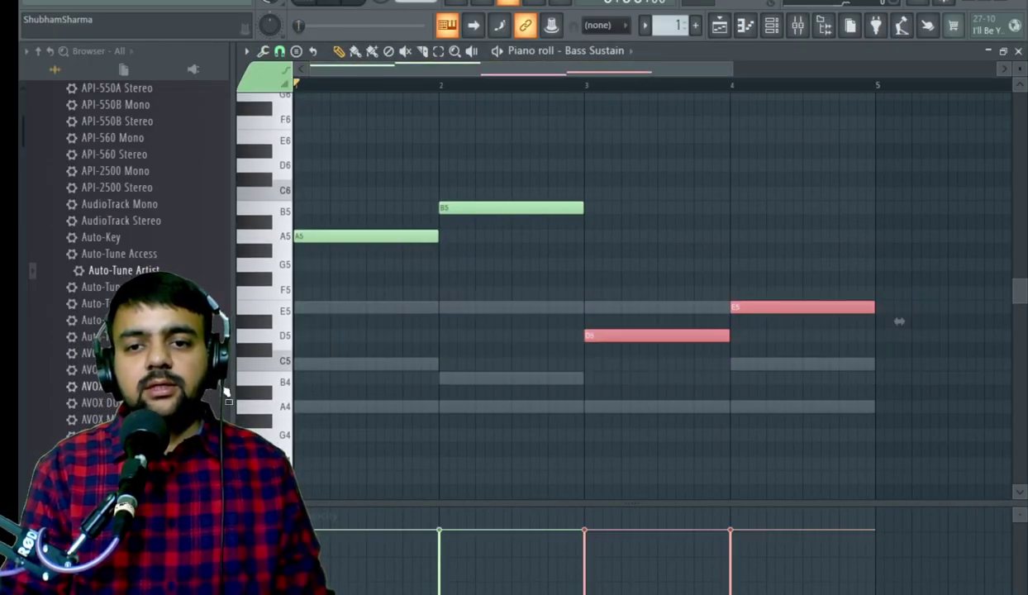
mouse_move(1001, 481)
mouse_down()
mouse_move(350, 116)
mouse_move(177, 53)
mouse_up()
key(Delete)
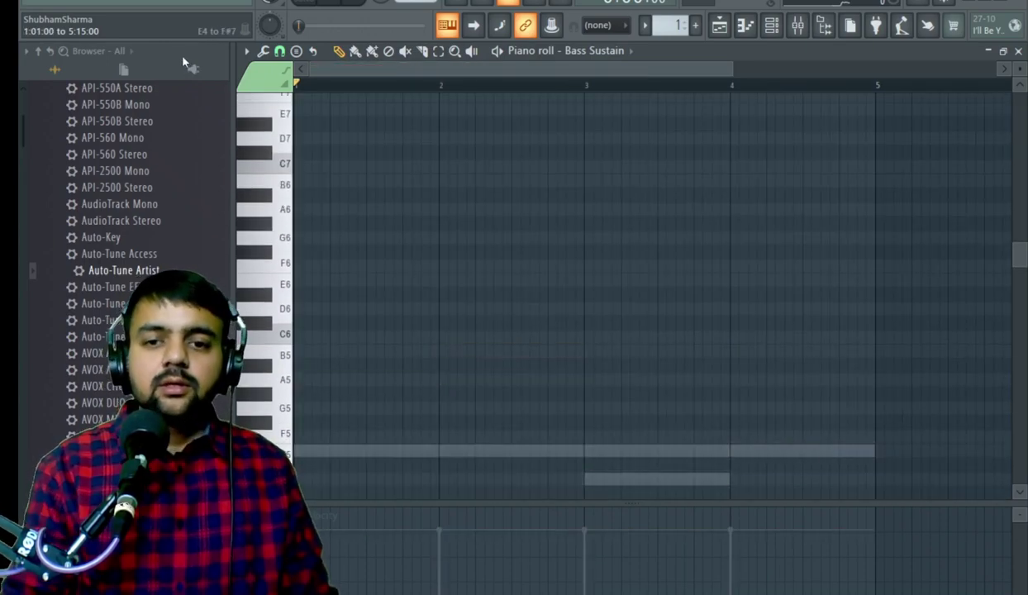
- Open the Bass Sustain channel's FLEX presets, audition All Strings Pizzicato and All Strings Slowpitch, and load All Strings Staccato
click(771, 25)
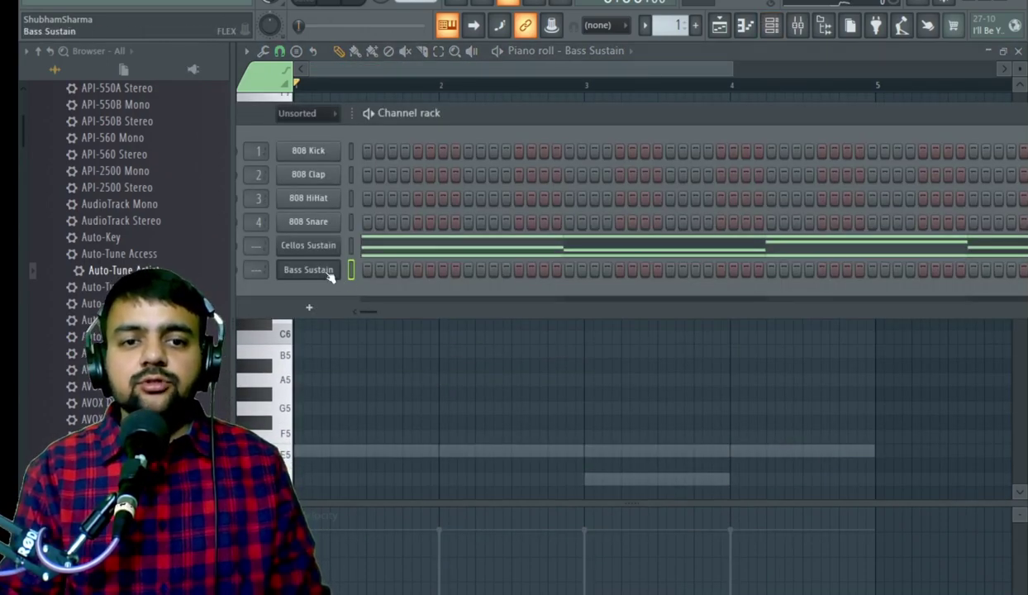
right_click(322, 273)
click(322, 272)
click(318, 273)
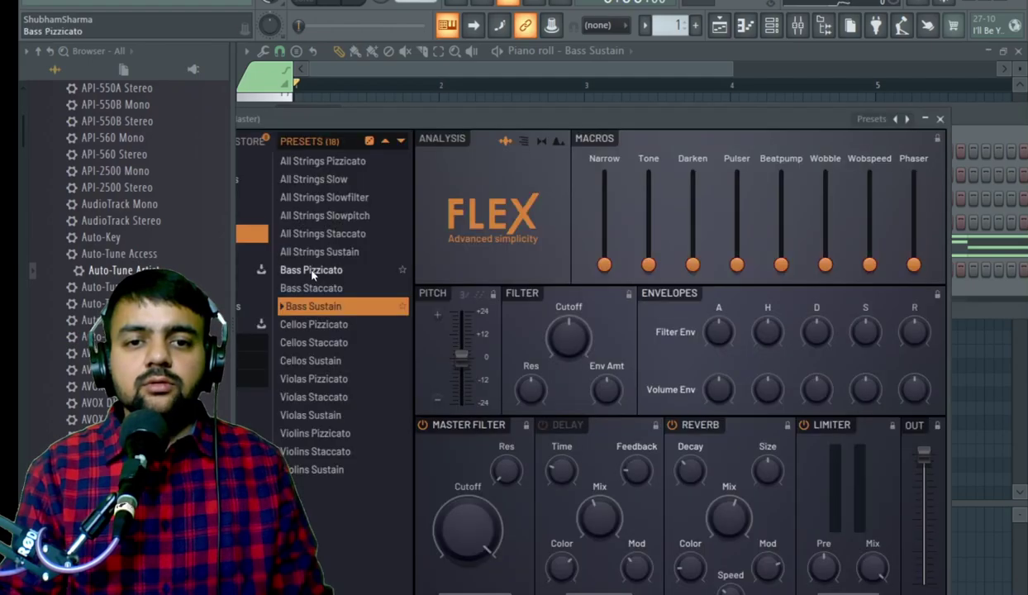
click(339, 180)
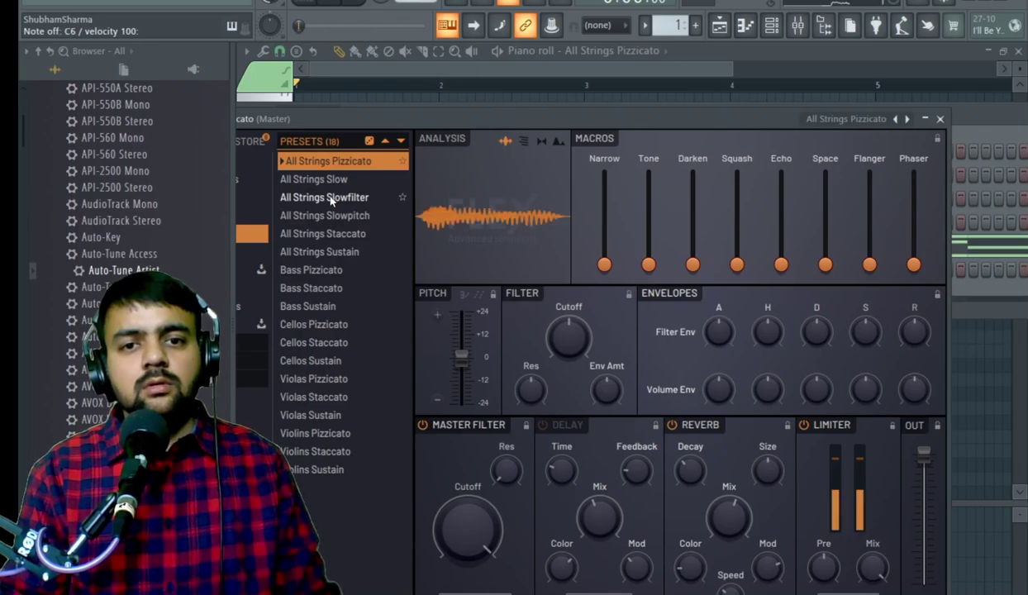
click(328, 220)
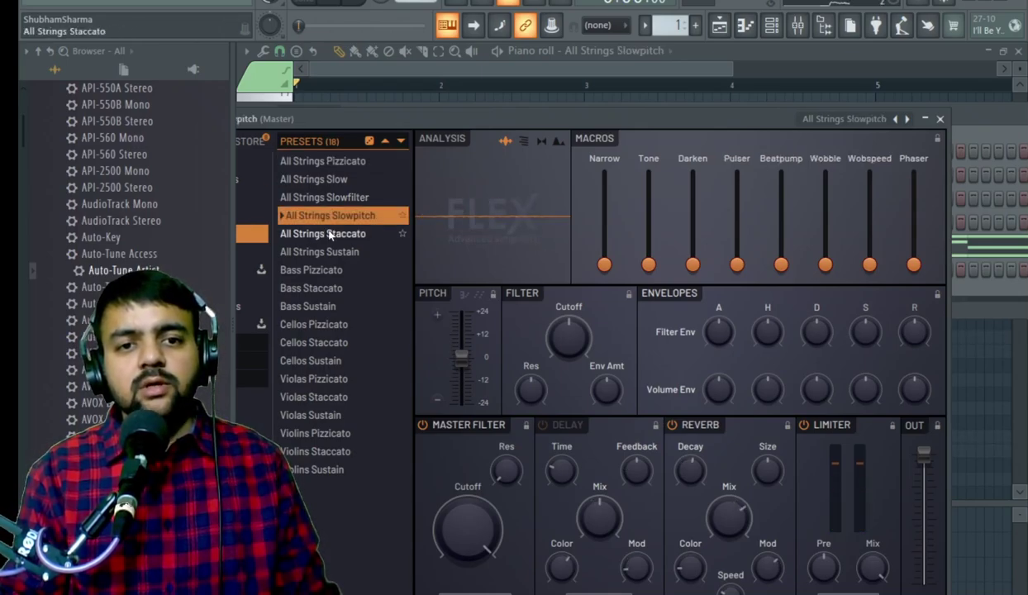
click(328, 233)
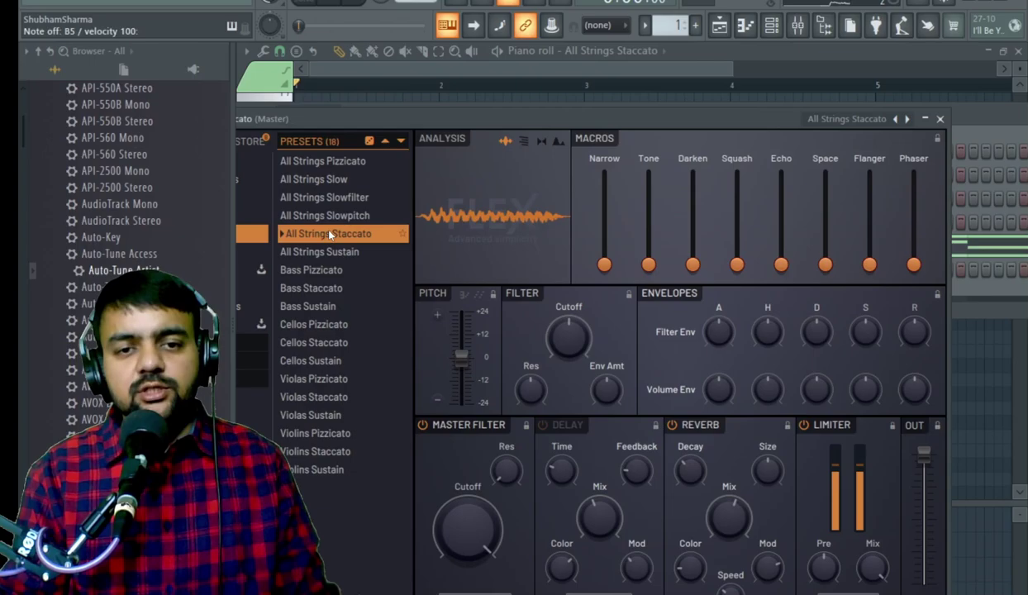
- Close the FLEX window, open the All Strings Staccato piano roll and play the pattern
click(940, 118)
right_click(328, 276)
click(364, 270)
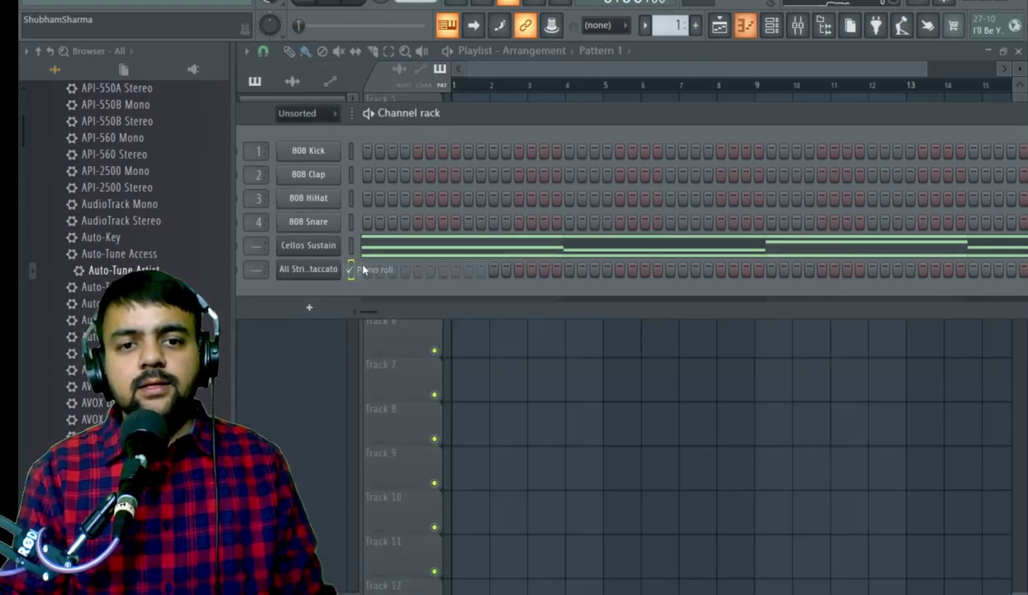
right_click(339, 266)
click(364, 269)
key(space)
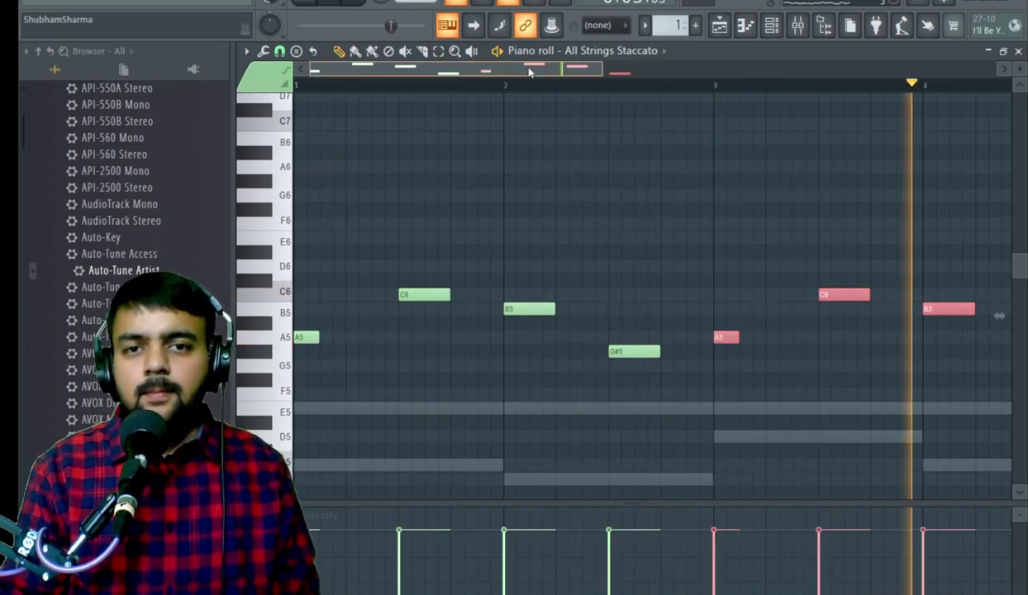
key(space)
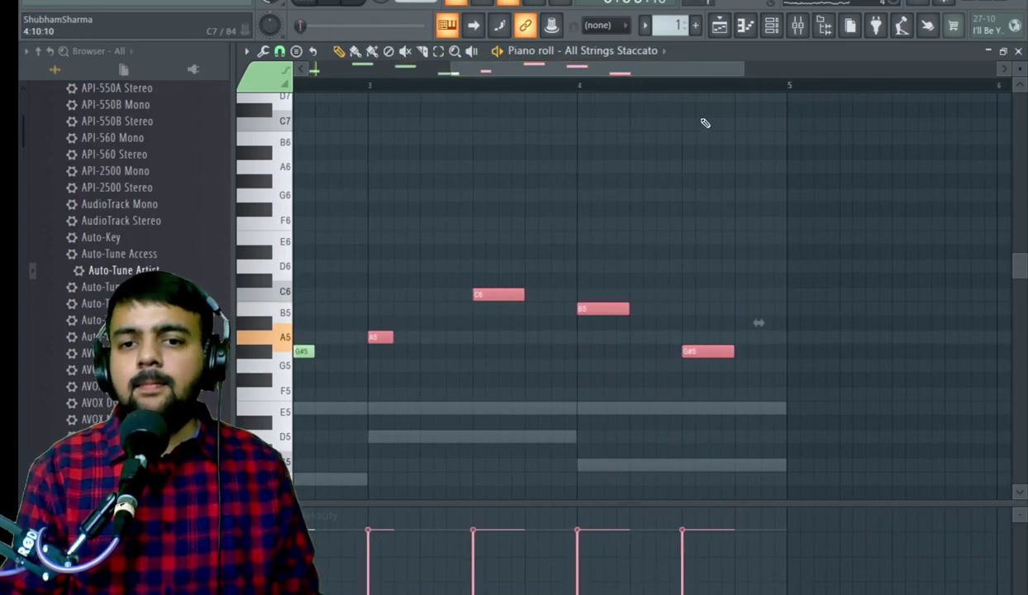
- Clone the All Strings Staccato channel and reposition the copy's FLEX window to show its packs and presets
click(771, 26)
key(space)
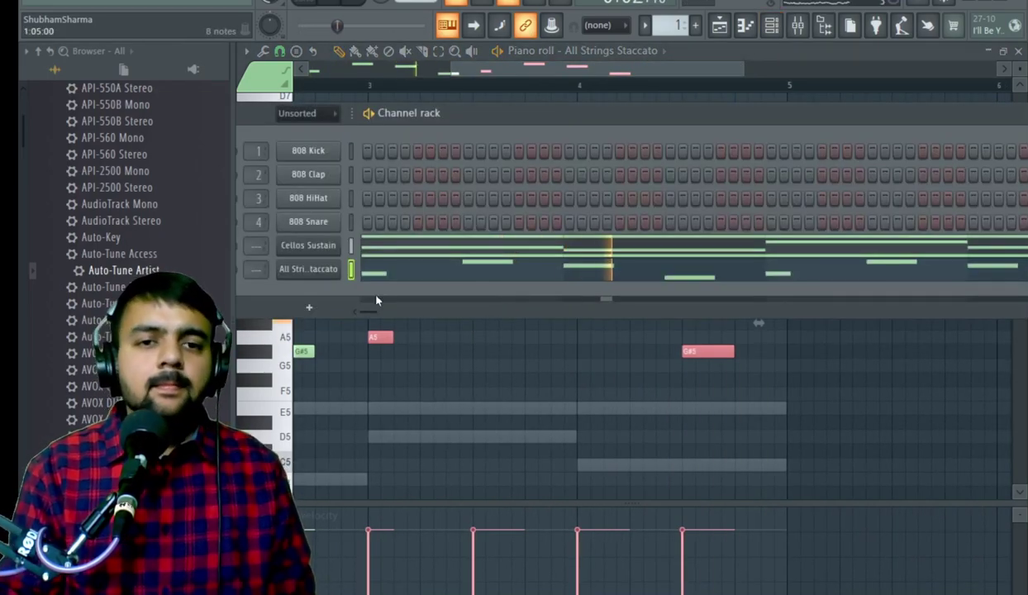
right_click(335, 266)
click(426, 405)
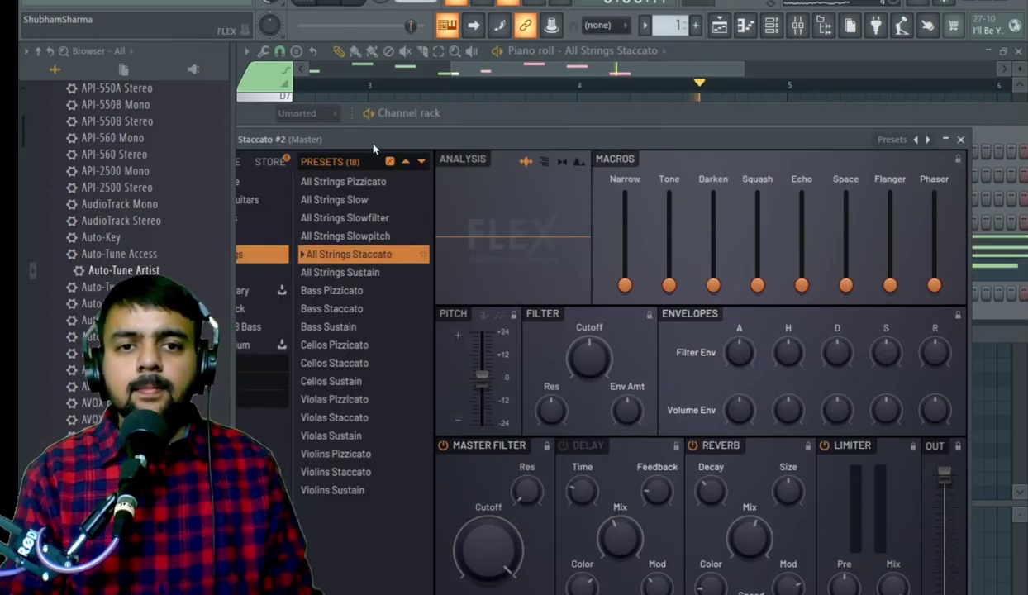
drag(373, 149, 558, 134)
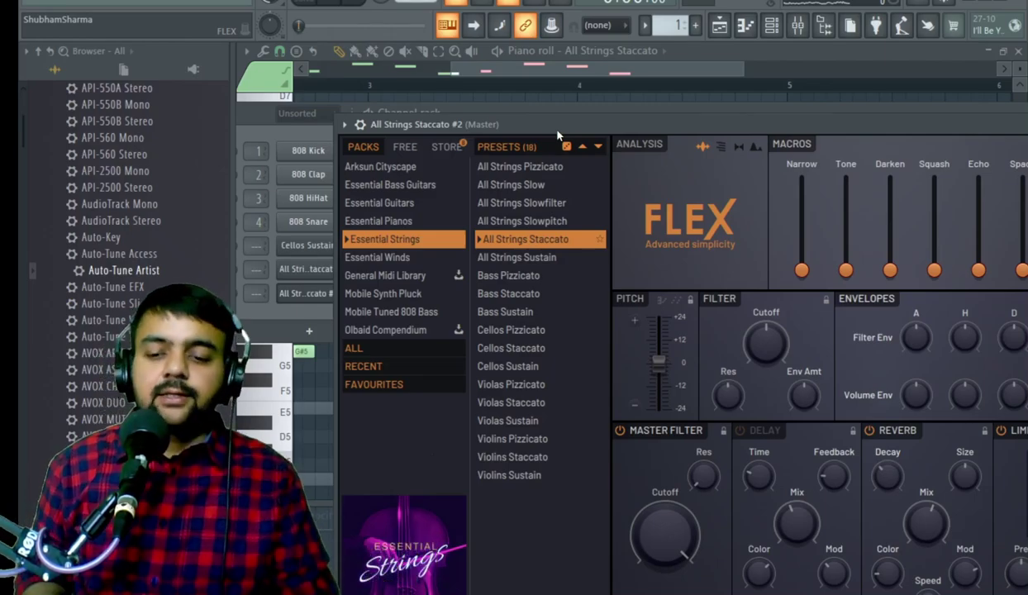
- Play the pattern, bring the channel rack in front of the FLEX window and collapse the browser to its main folders
key(space)
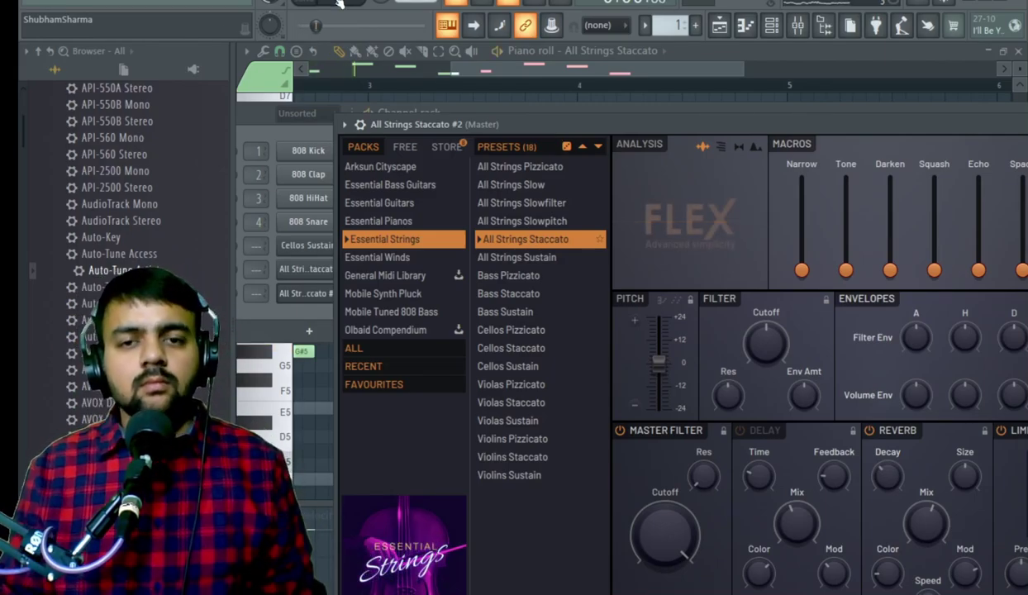
drag(530, 131, 531, 199)
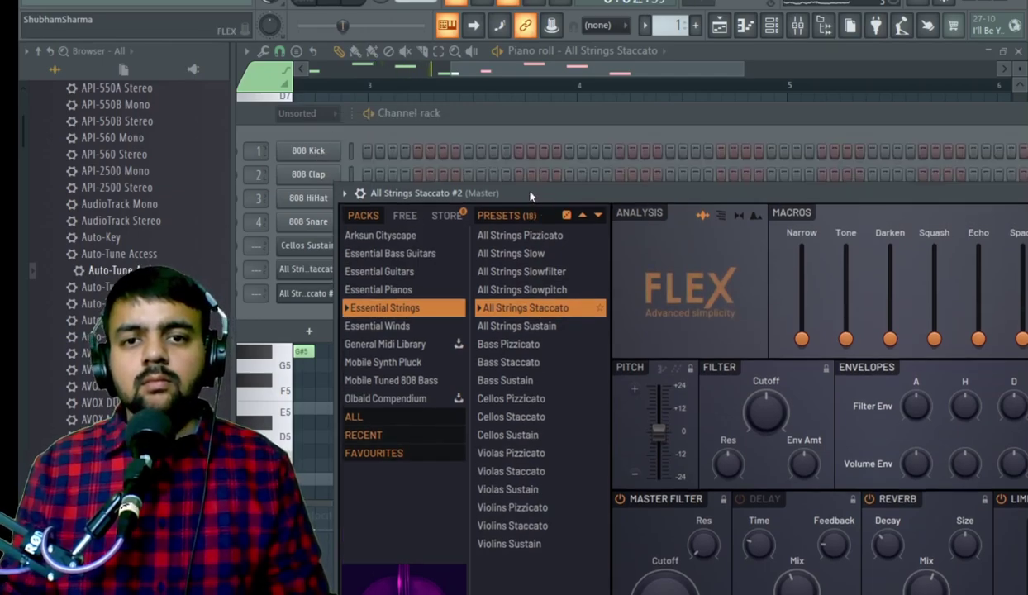
click(506, 110)
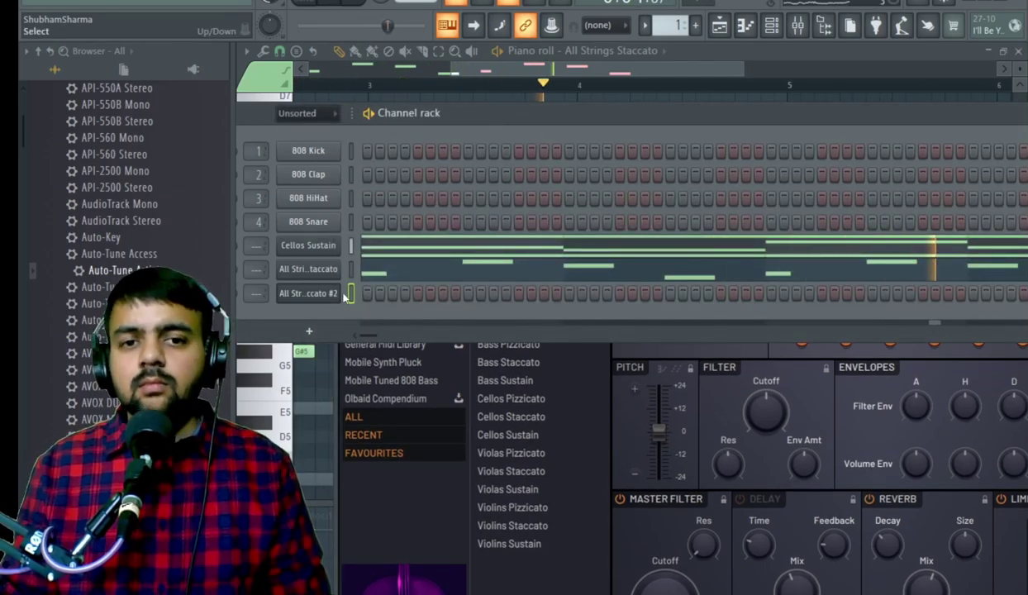
click(54, 69)
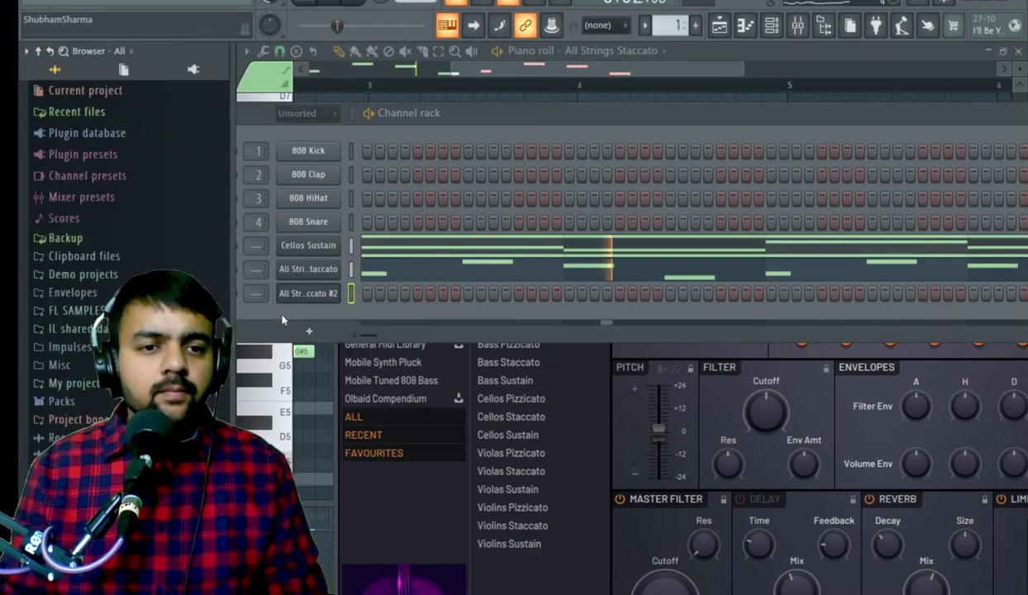
- Load the Close Grand preset from Essential Pianos in the cloned All Strings Staccato channel and open that channel's piano roll
click(329, 299)
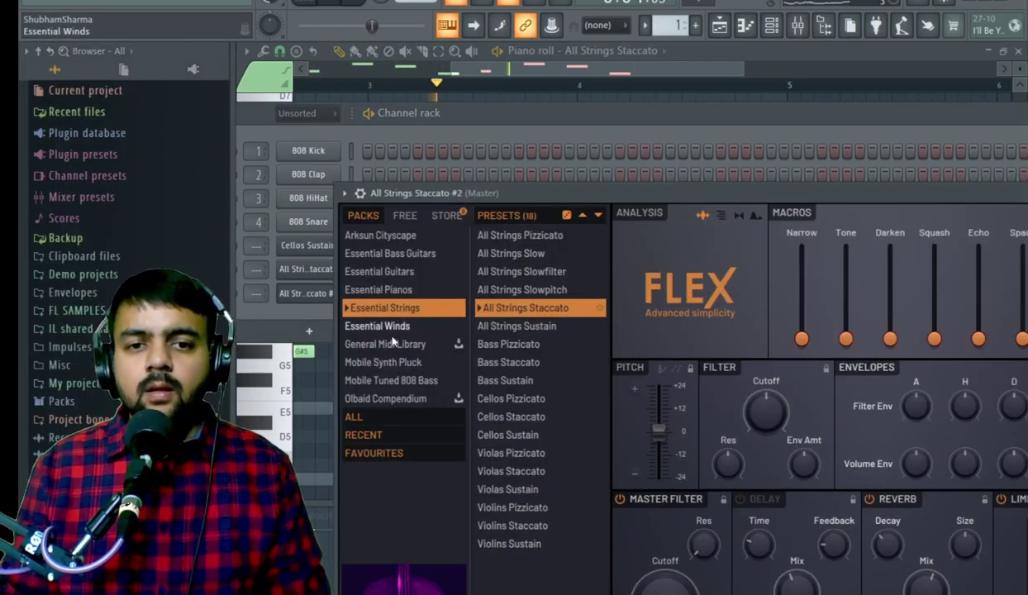
click(398, 289)
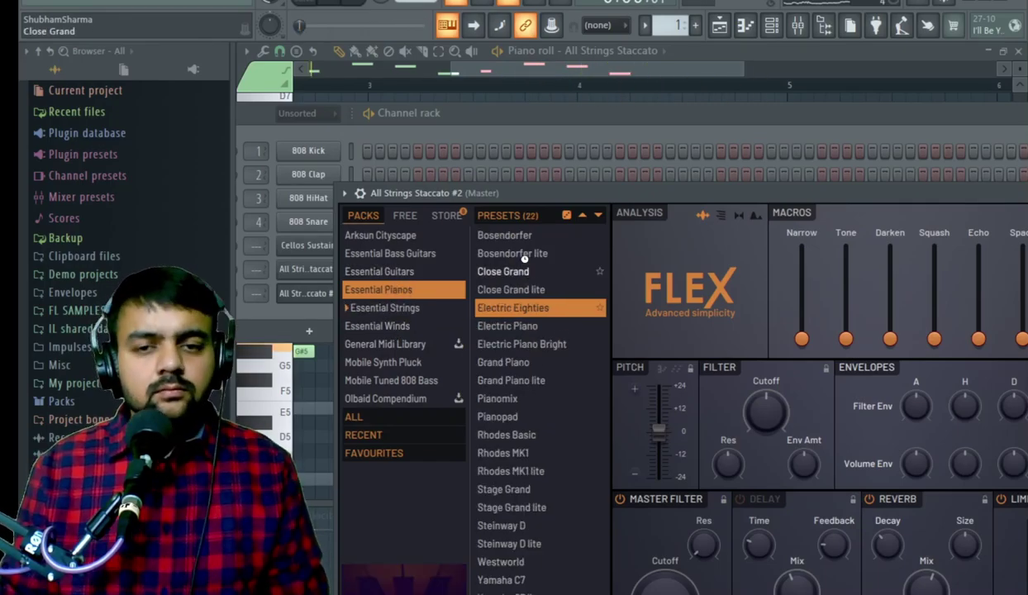
click(505, 268)
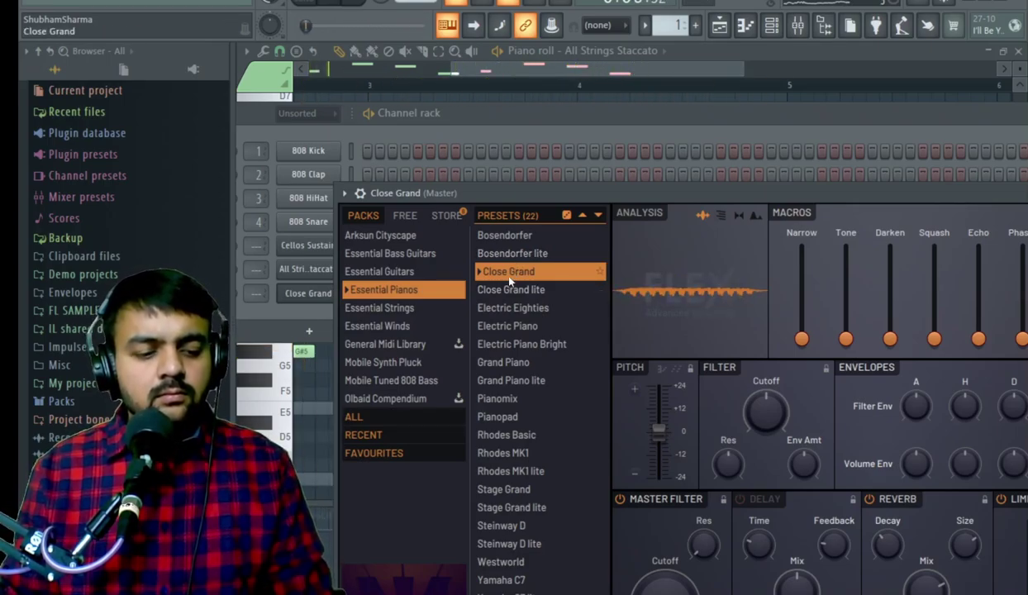
click(544, 137)
right_click(308, 292)
click(423, 293)
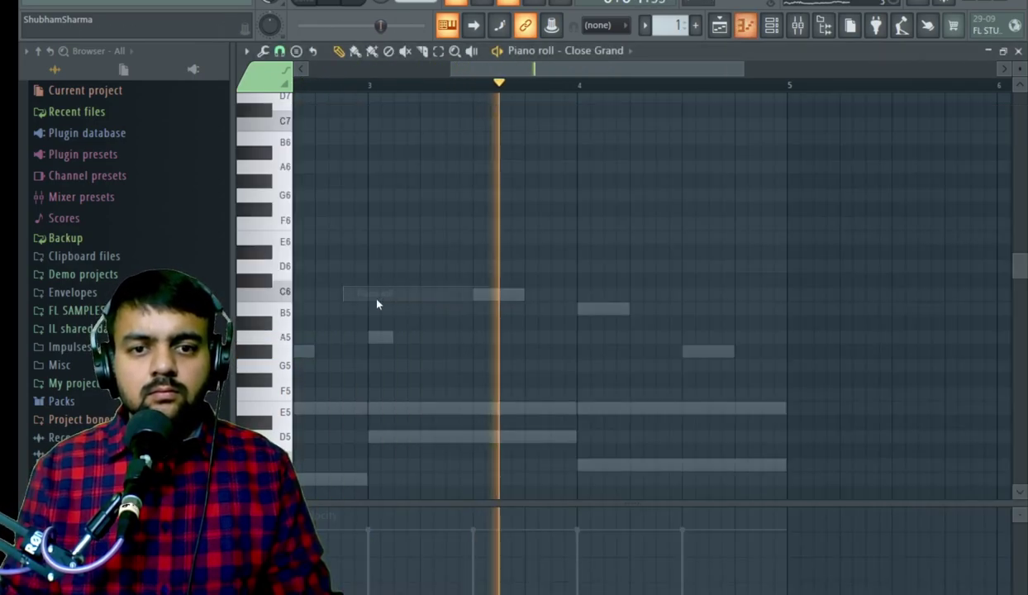
- Place one-beat Close Grand notes in bar 1, E5 on beat 1 and A5 on beat 2, and play them
click(309, 394)
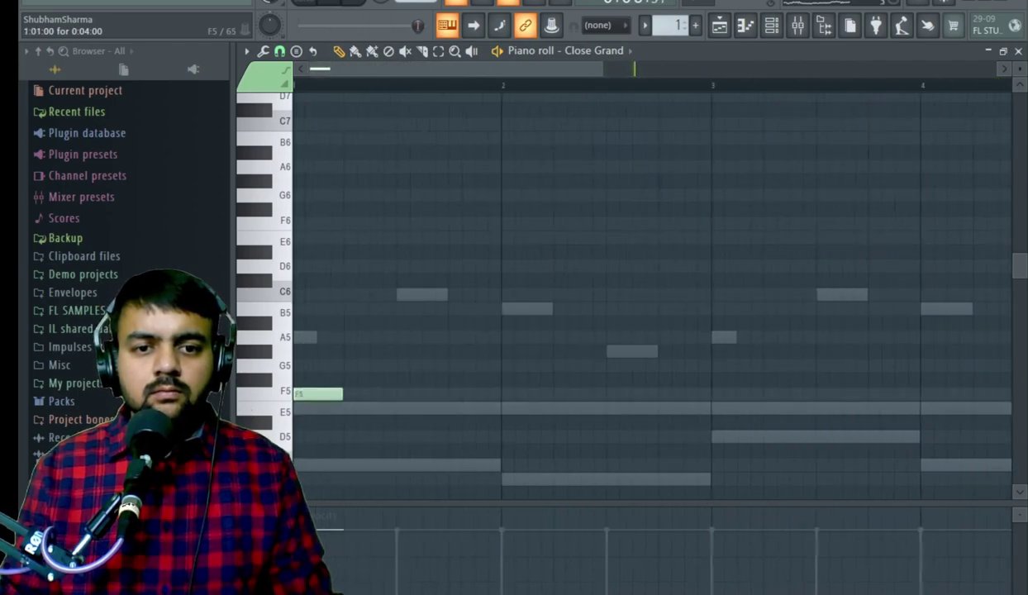
key(space)
key(space)
drag(319, 394, 319, 404)
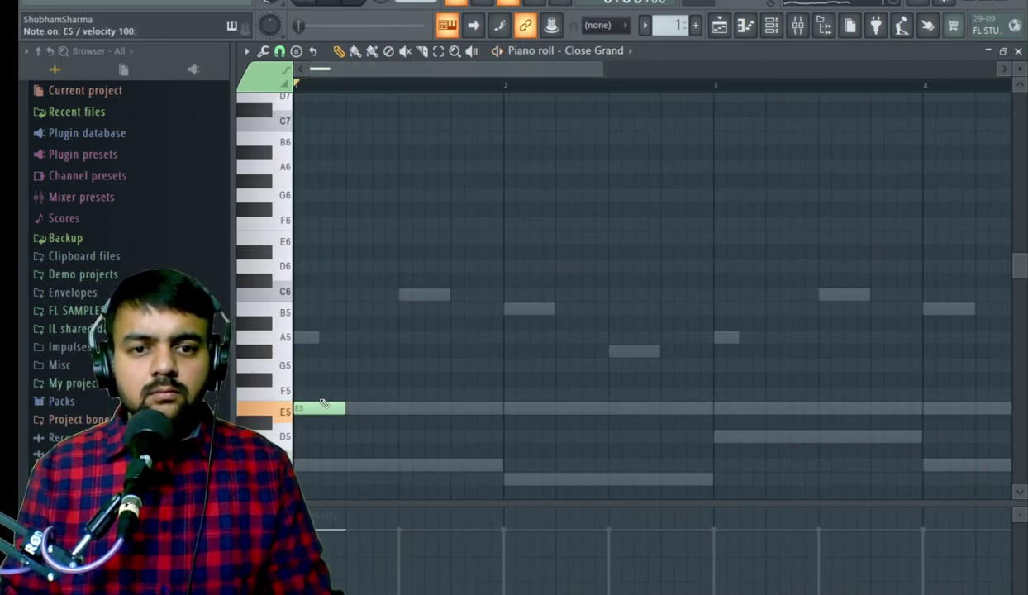
click(350, 336)
key(space)
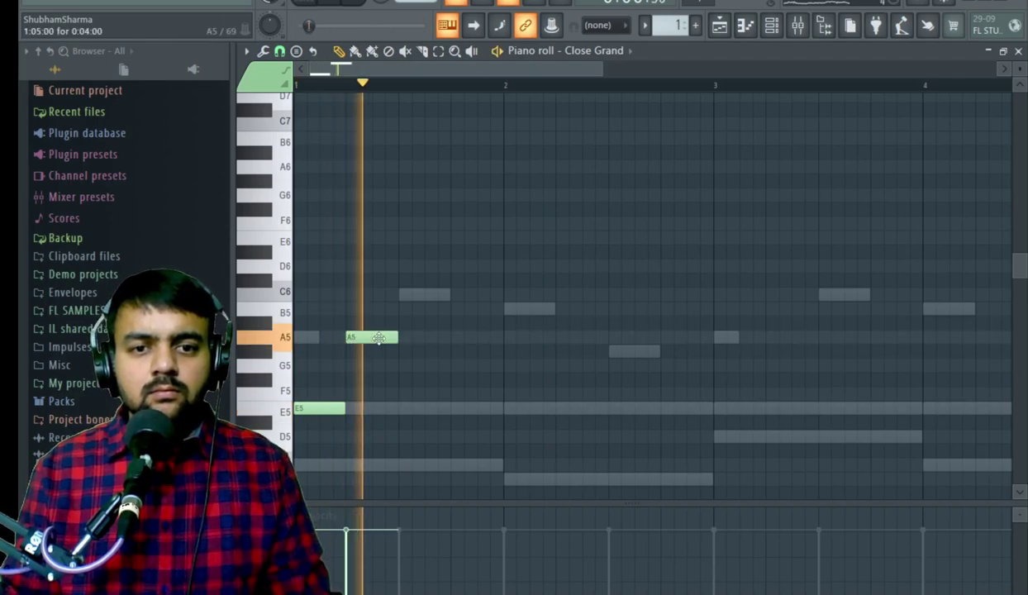
key(space)
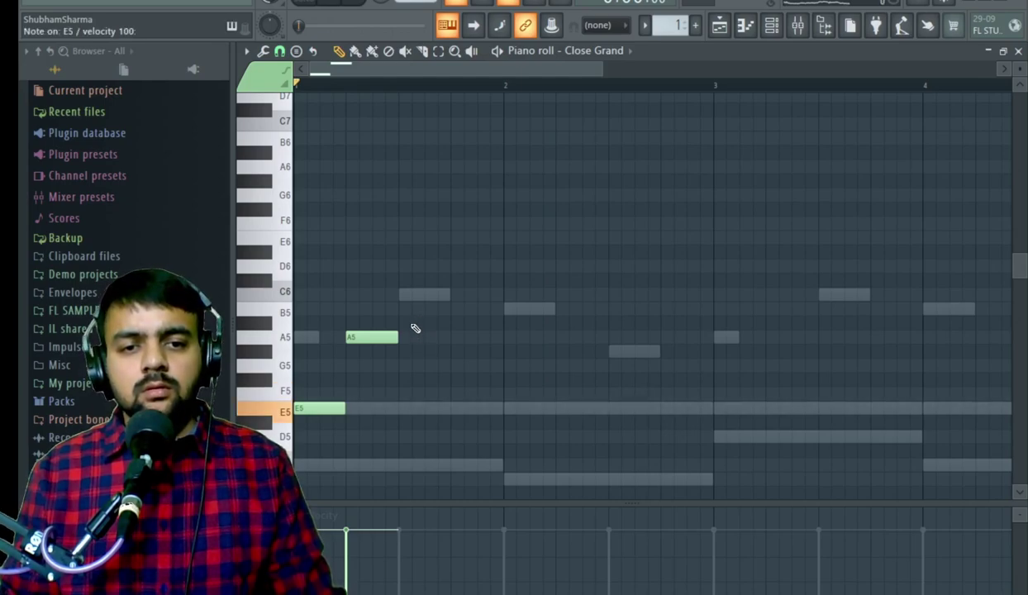
- Add G5 and F5 on beats 3 and 4 of bar 1 and a half-bar E5 at the start of bar 2 during playback
click(403, 362)
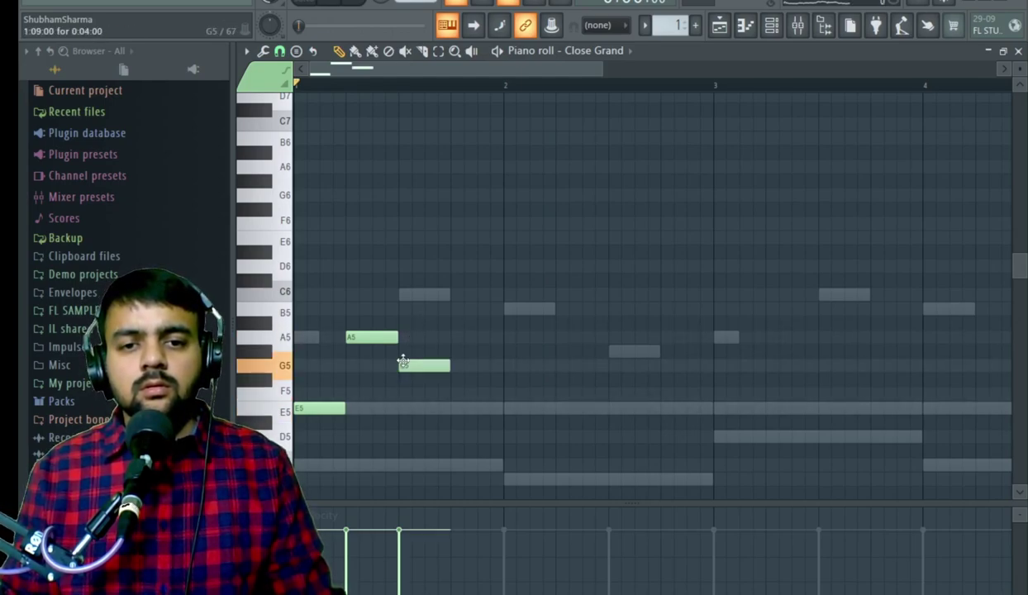
key(space)
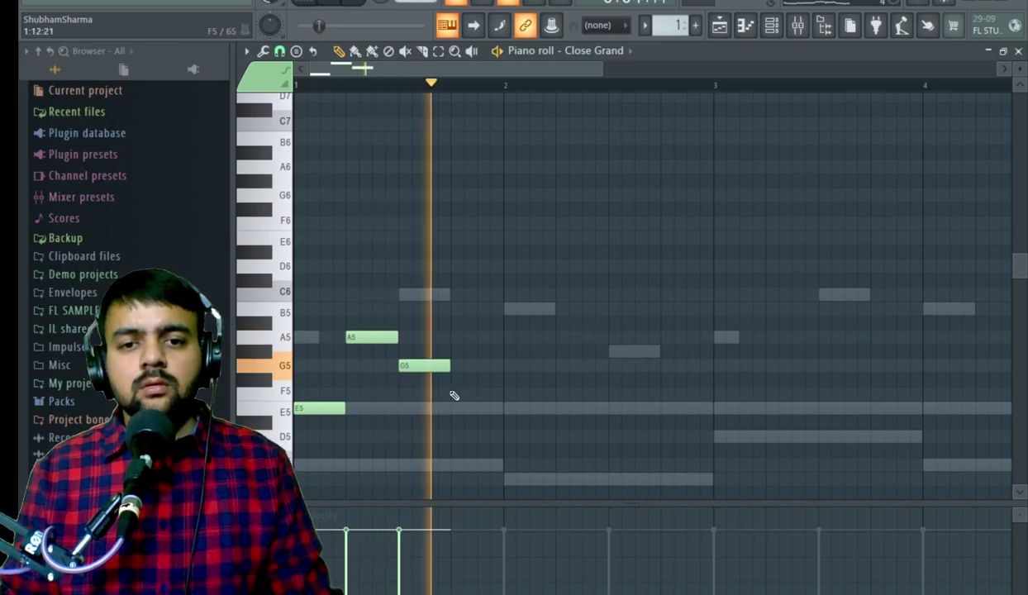
click(468, 393)
click(509, 408)
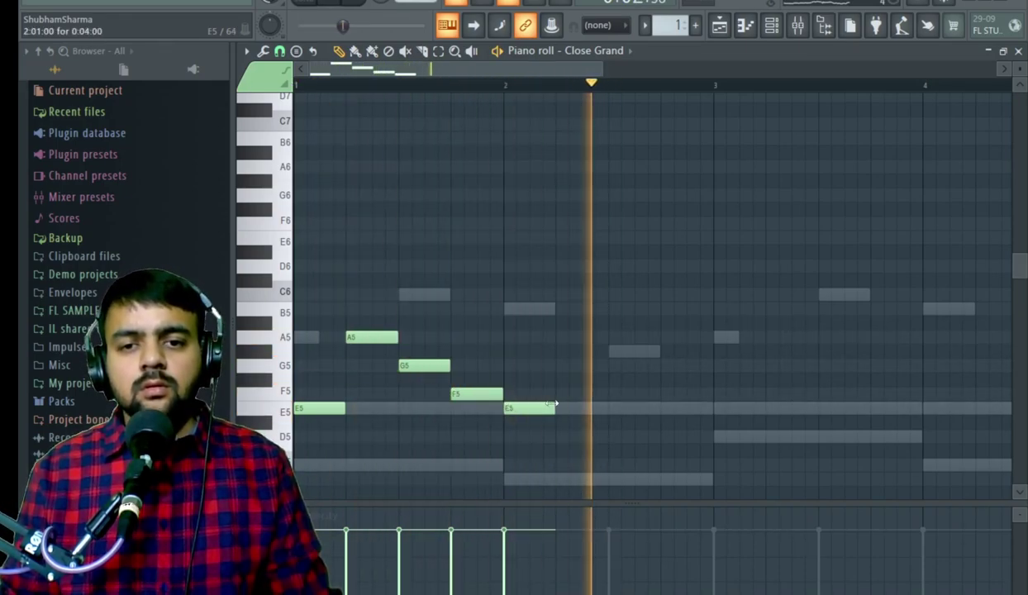
key(space)
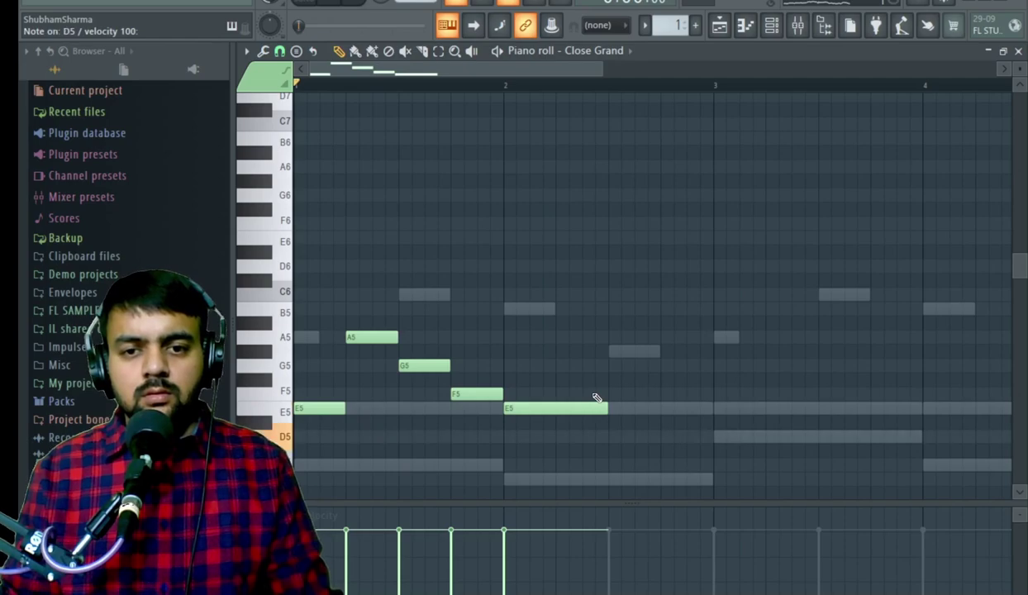
- Add a half-bar B4 note in the second half of bar 2 and play the piano phrase
double_click(621, 479)
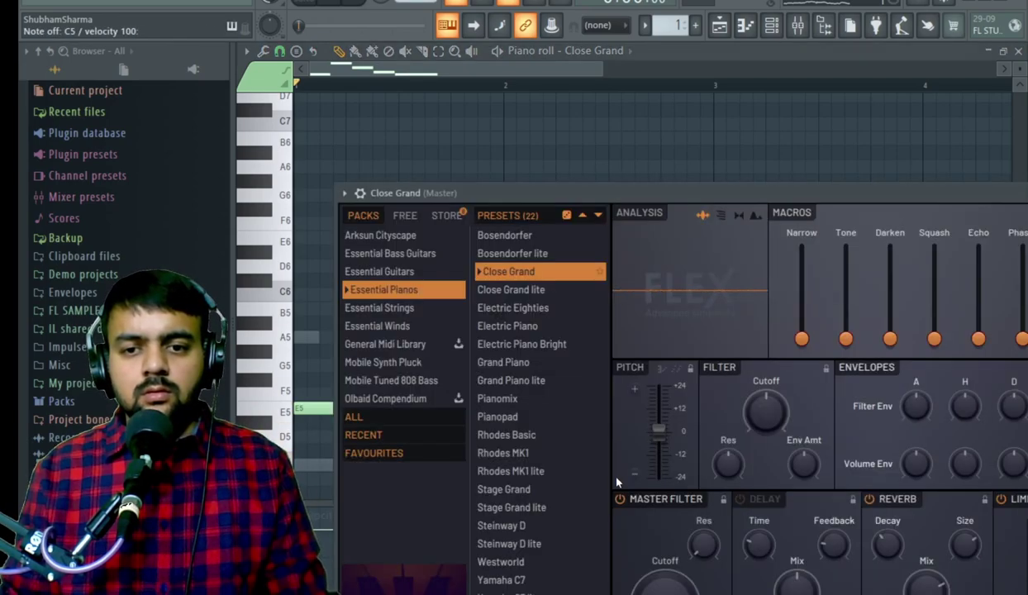
click(566, 84)
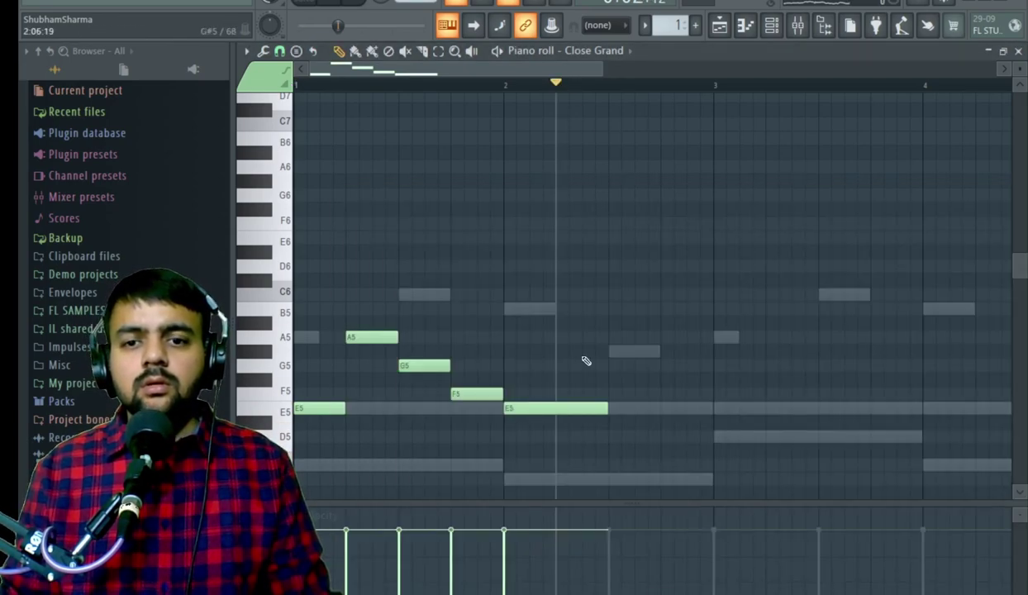
click(614, 485)
key(space)
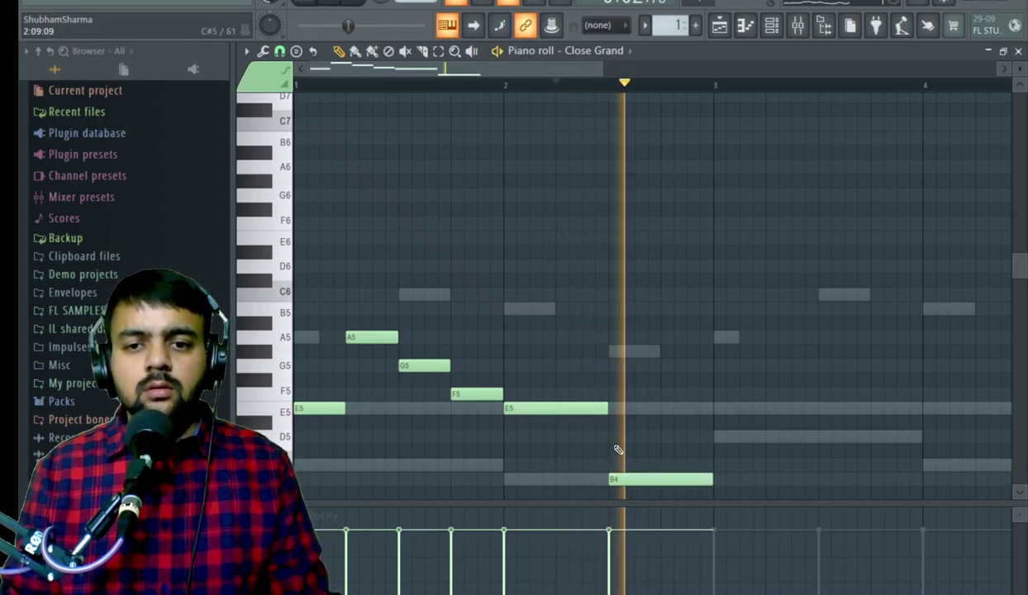
key(space)
key(space)
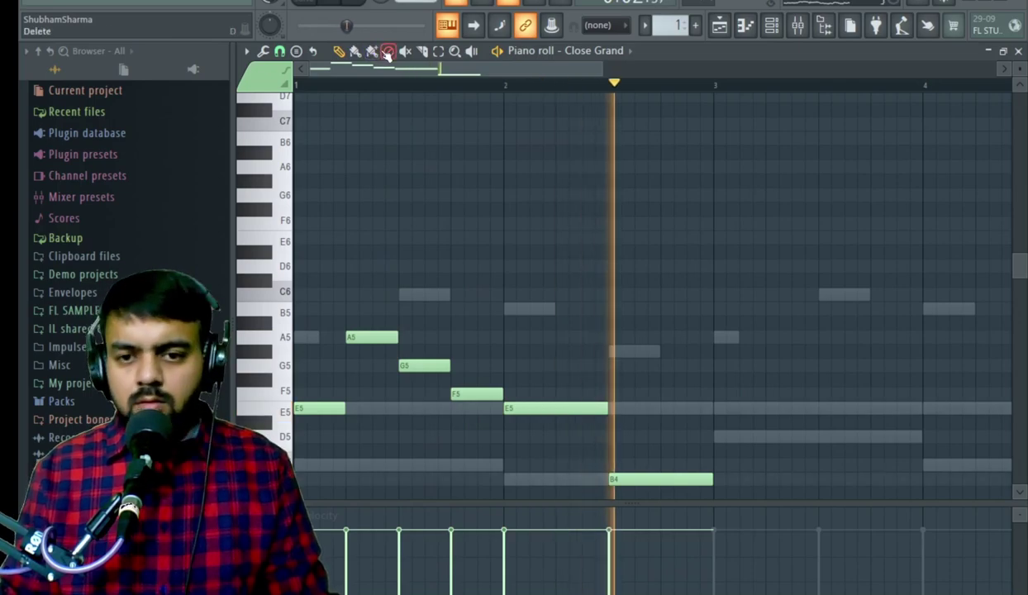
key(space)
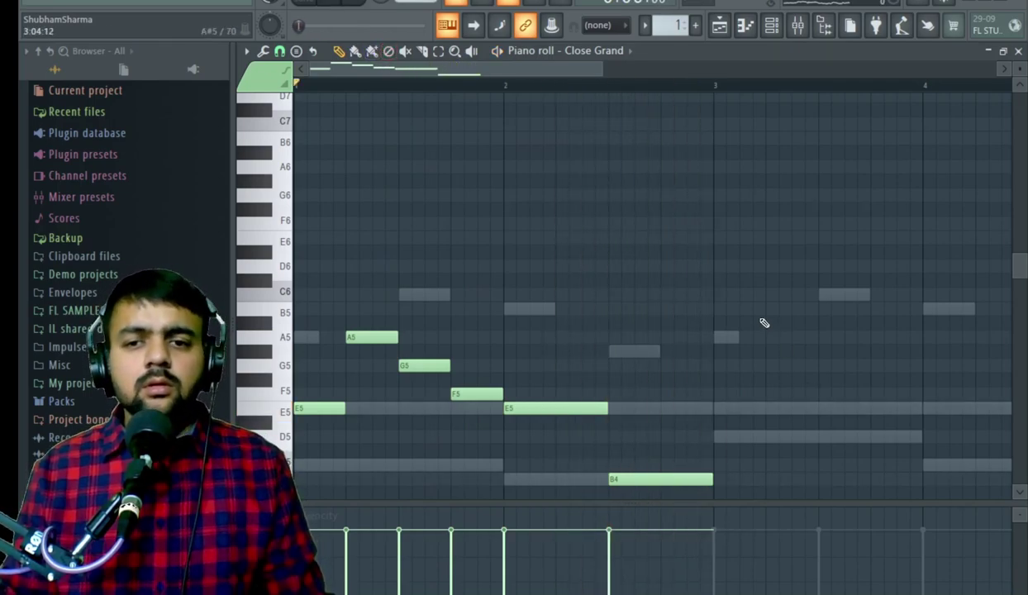
- Select the whole two-bar piano phrase and duplicate it into bars 3 and 4
scroll(764, 322, down, 2)
drag(807, 440, 322, 293)
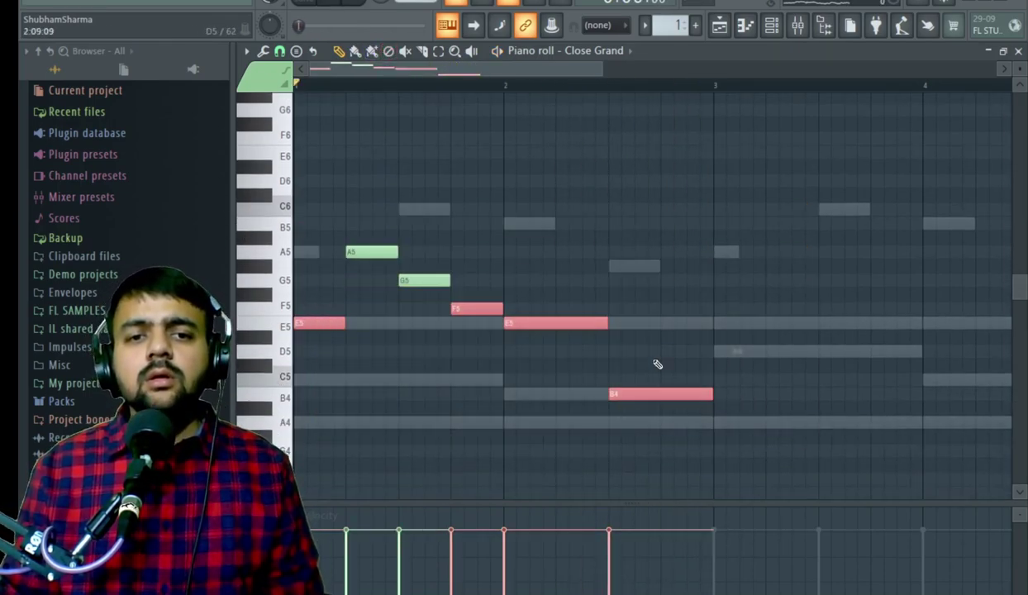
drag(724, 417, 301, 262)
key(ctrl+b)
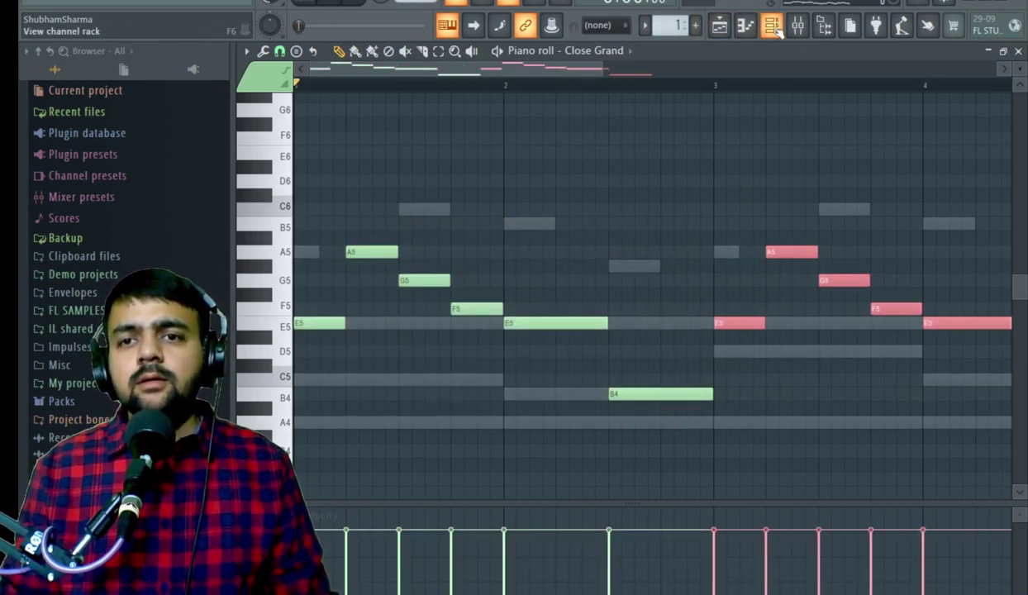
- Switch the piano roll to Cellos Sustain and copy all its four-bar chords to start at bar 5
click(748, 25)
click(563, 252)
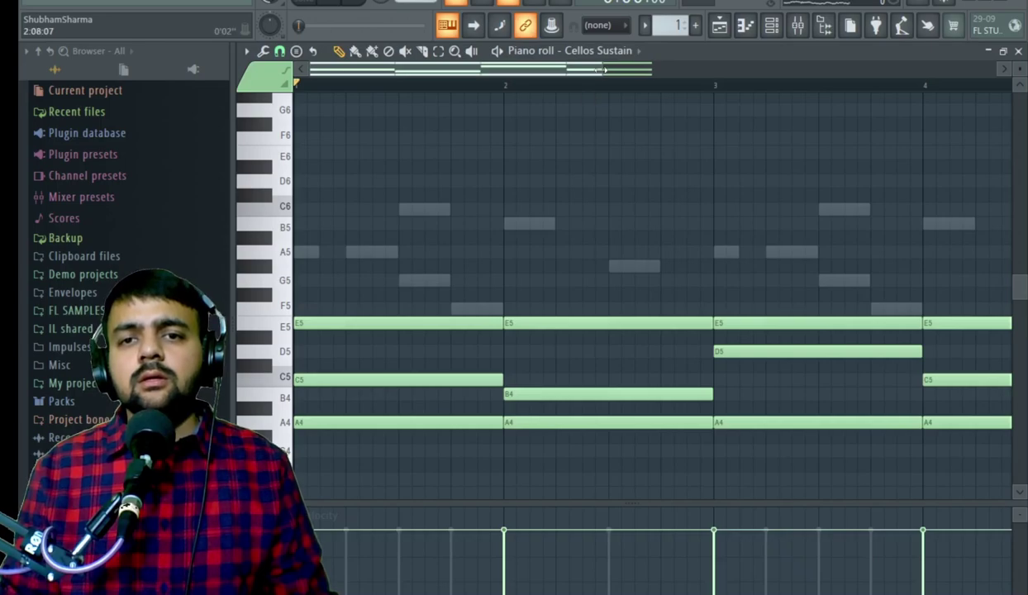
drag(599, 70, 895, 63)
key(ctrl+a)
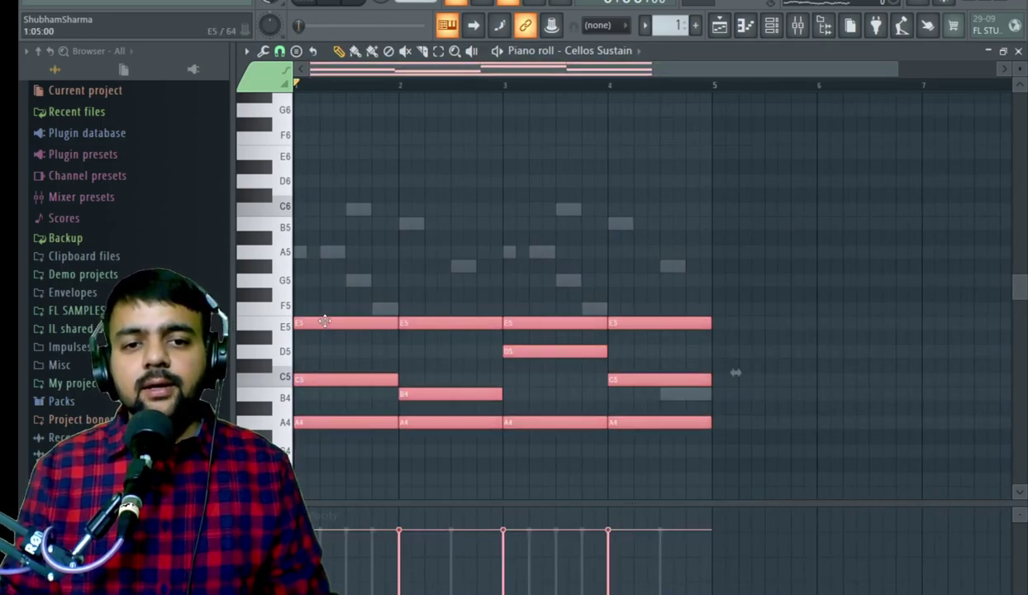
drag(325, 321, 735, 323)
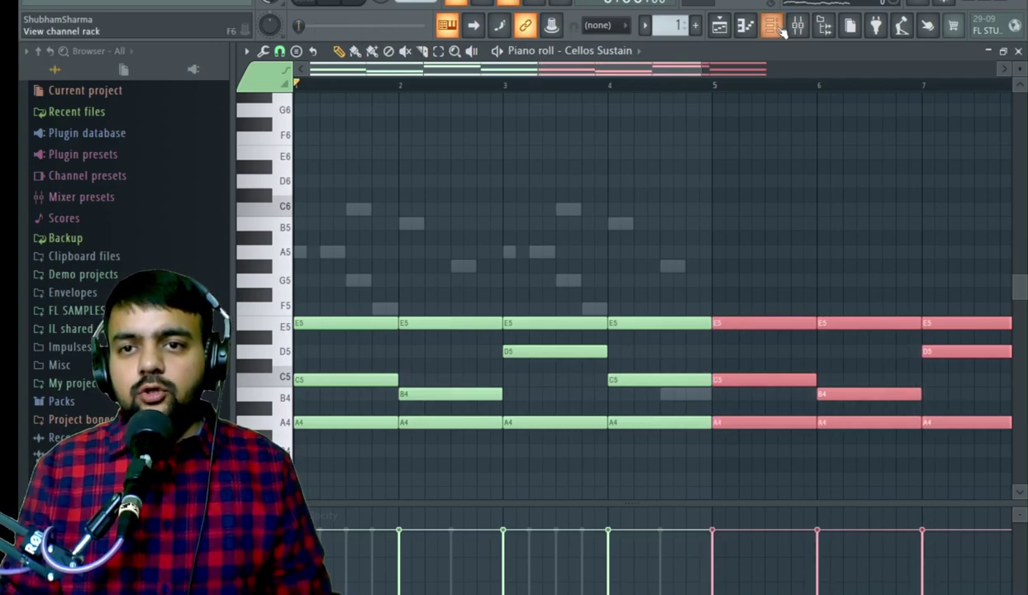
- Switch the piano roll to All Strings Staccato and copy its four-bar melody to start at bar 5
click(781, 30)
click(461, 269)
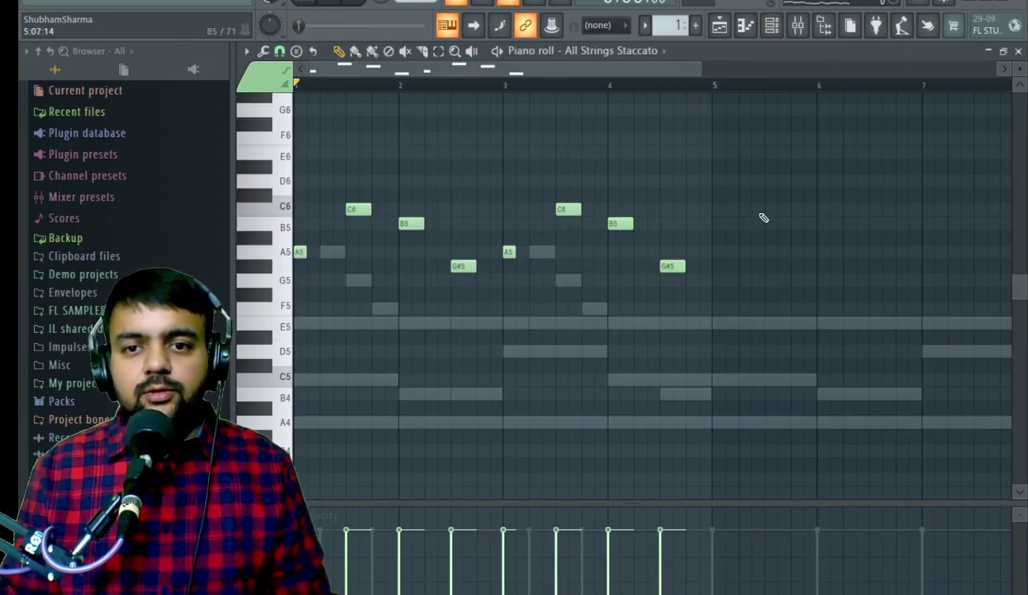
drag(702, 149, 293, 450)
drag(304, 250, 717, 253)
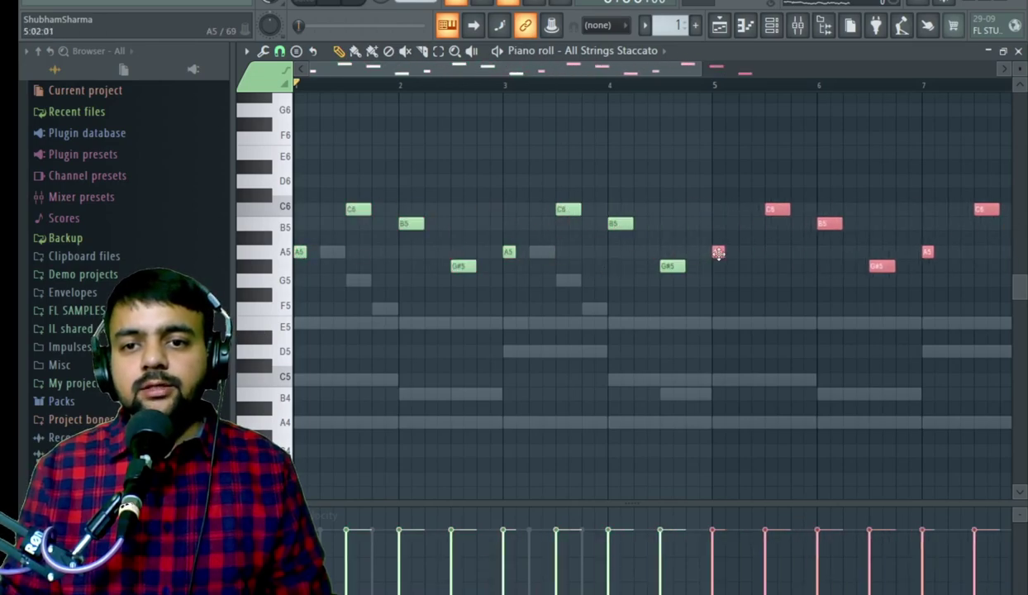
- Return to the Close Grand piano roll and play the pattern with the piano part
click(781, 30)
click(454, 289)
key(space)
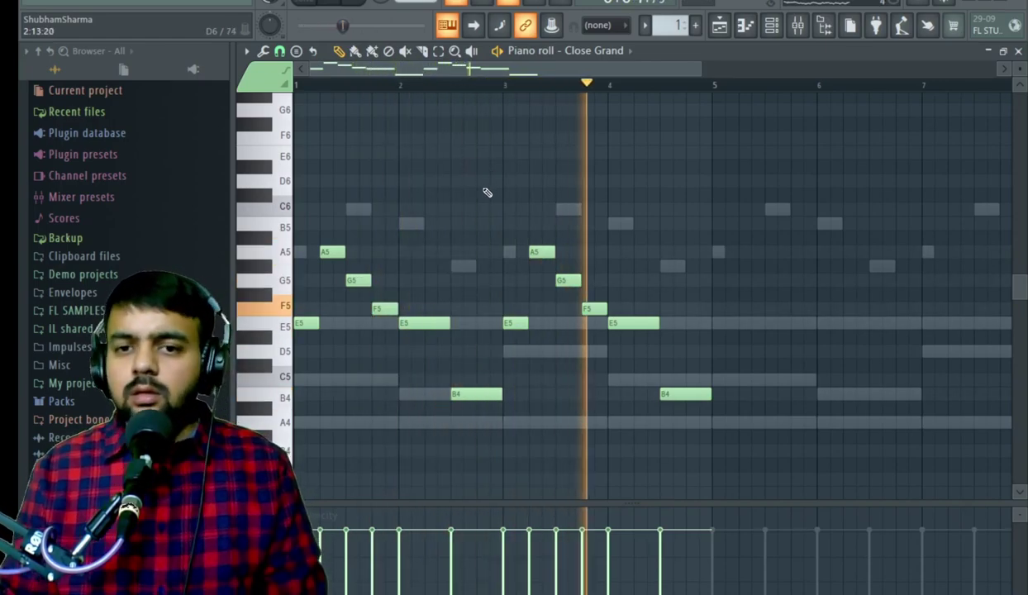
key(space)
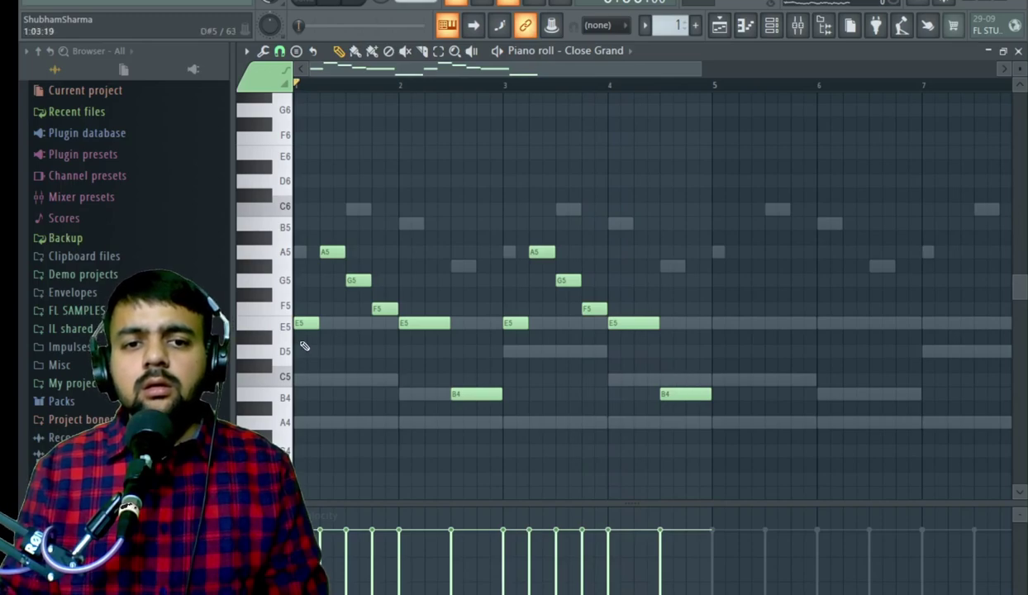
key(space)
key(space)
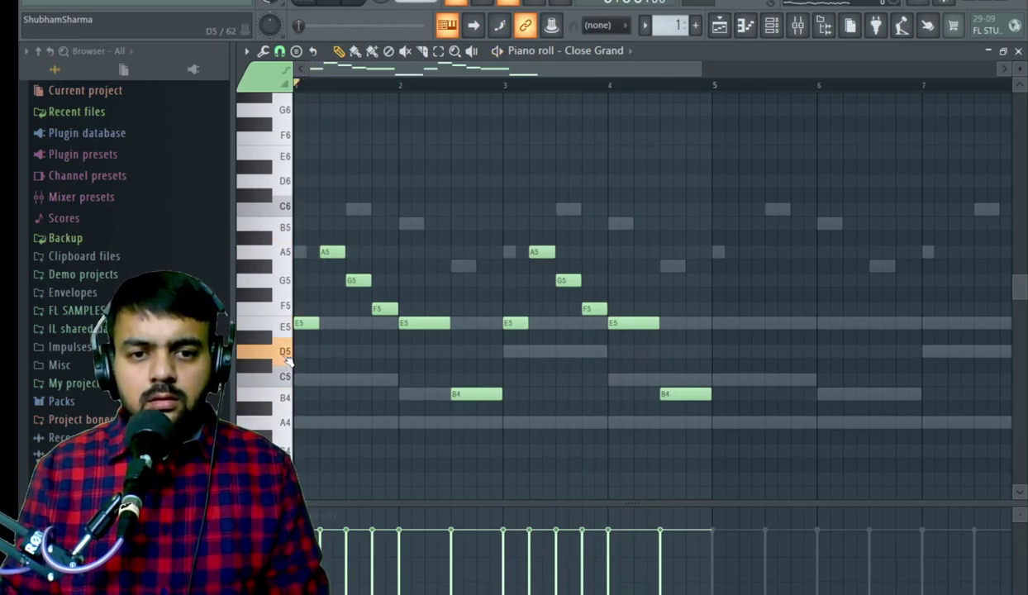
- Move the last B4 note in bar 4 to D5 and duplicate the four-bar piano phrase from bar 5
drag(671, 394, 671, 351)
drag(757, 446, 290, 187)
key(ctrl+b)
drag(761, 344, 732, 349)
- Play the extended piano part, then replay it starting from bar 7
key(space)
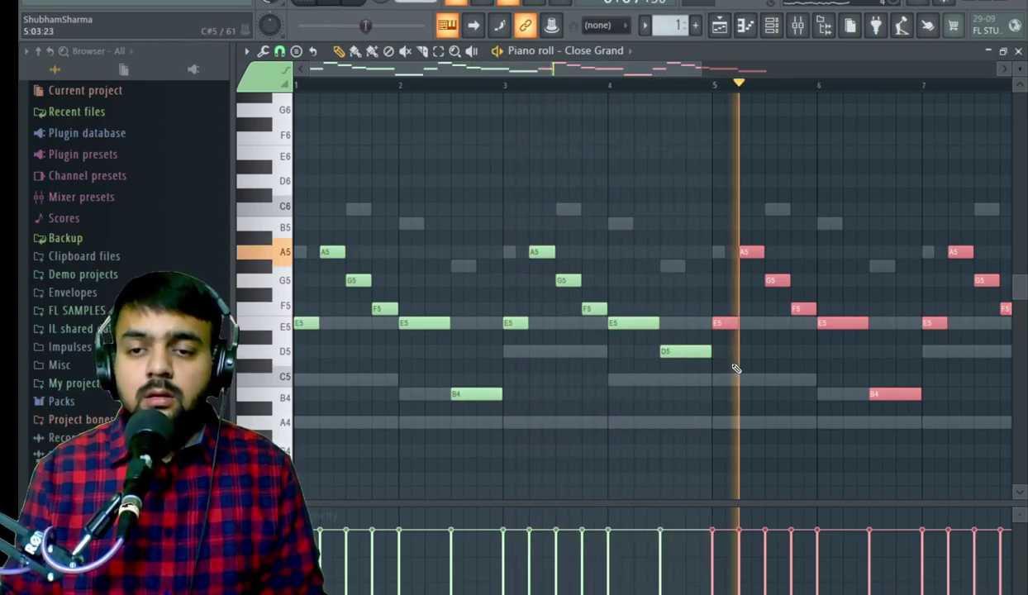
drag(541, 73, 636, 79)
key(space)
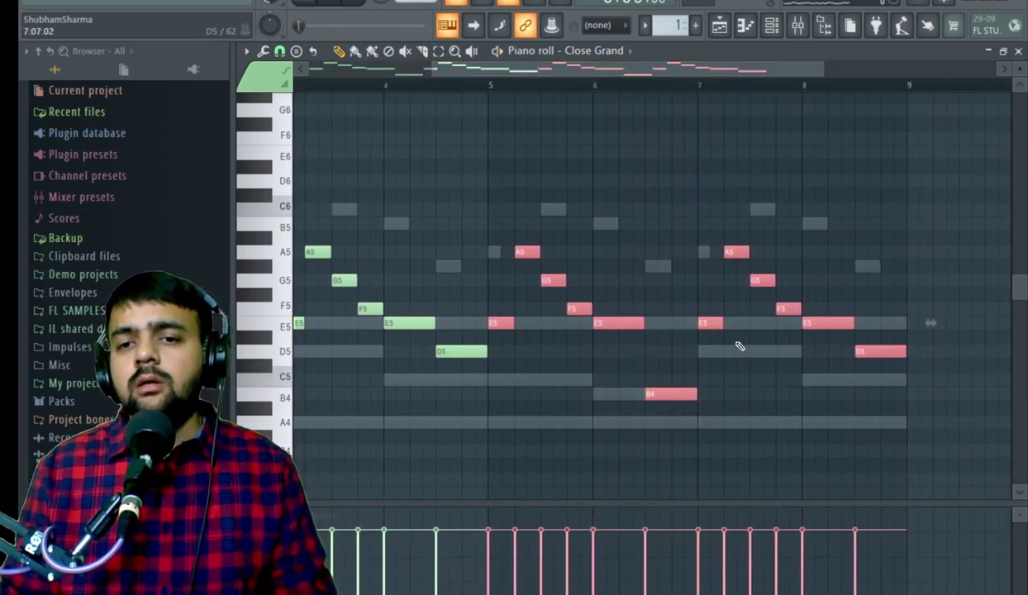
click(700, 86)
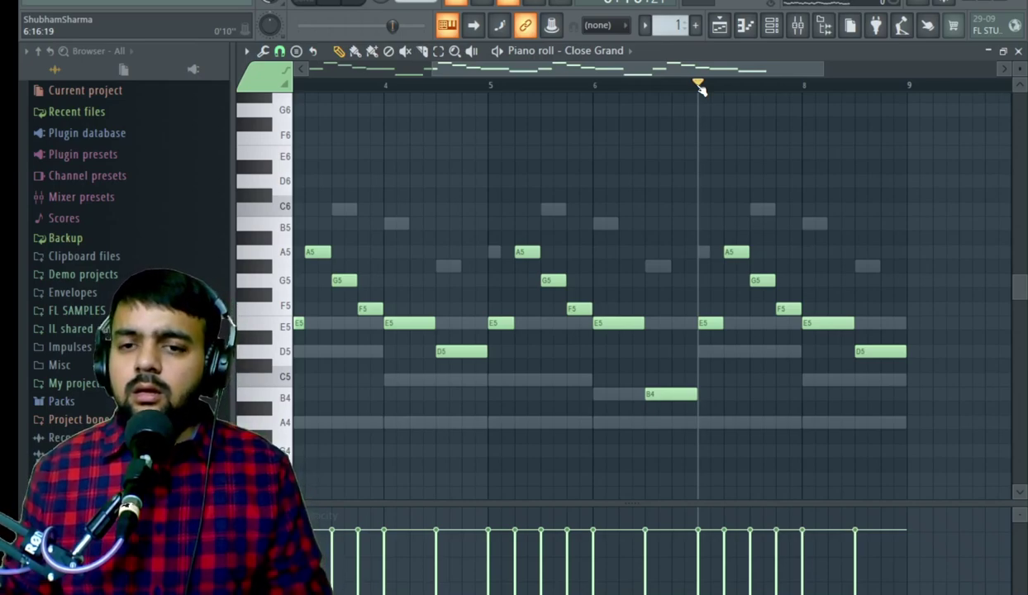
key(space)
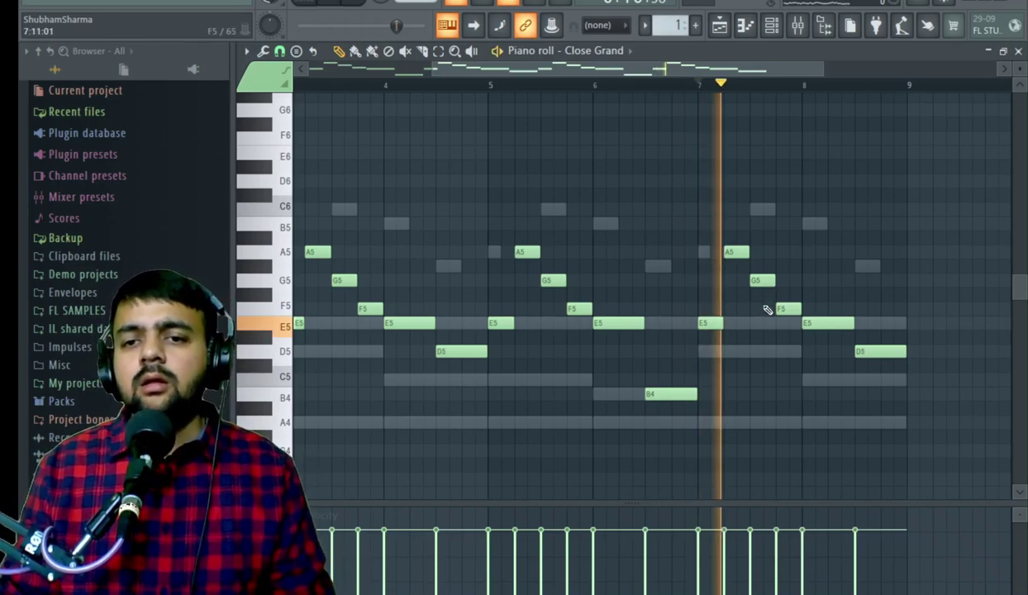
- Replace the A5, G5 and F5 notes in bar 7 with a single one-beat D5 on beat 3 and play from bar 7
right_click(736, 253)
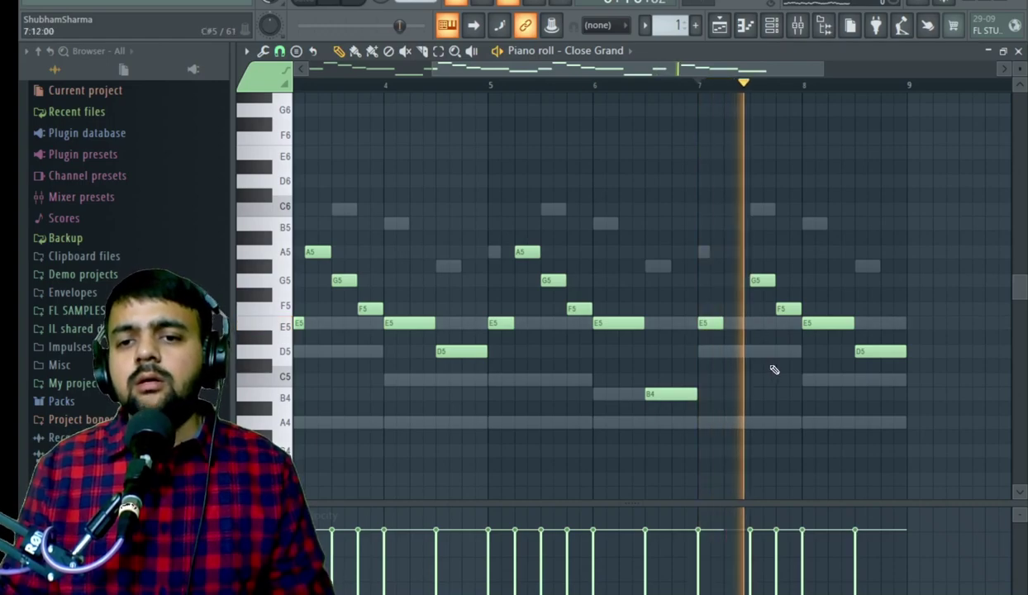
key(space)
click(754, 349)
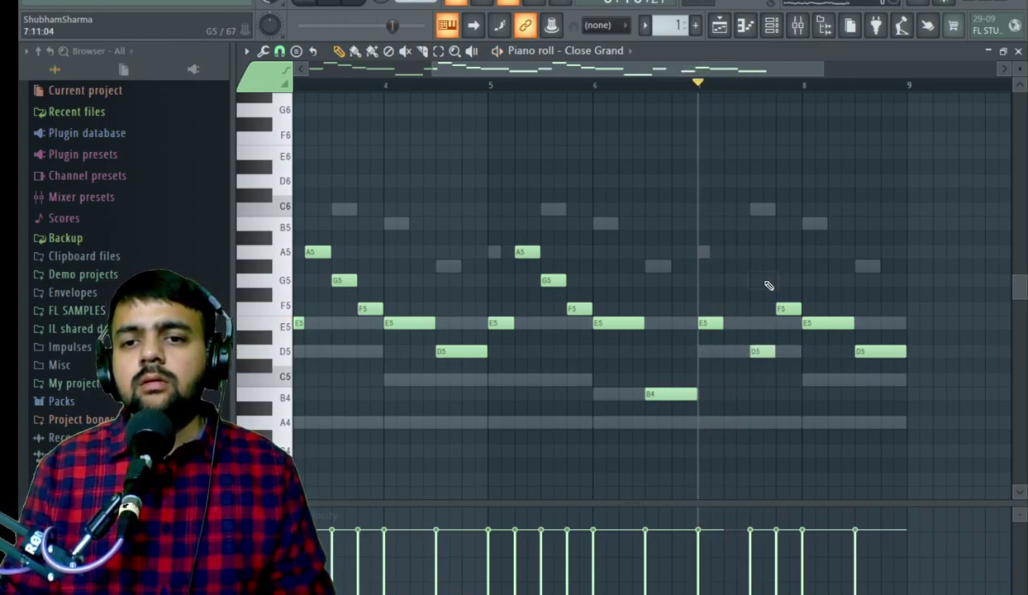
key(space)
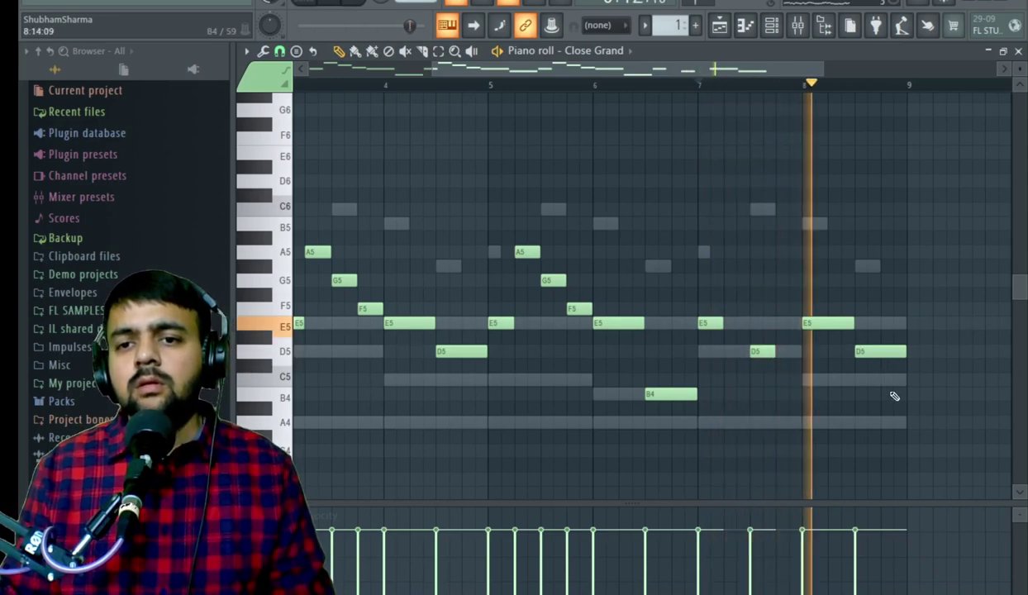
key(space)
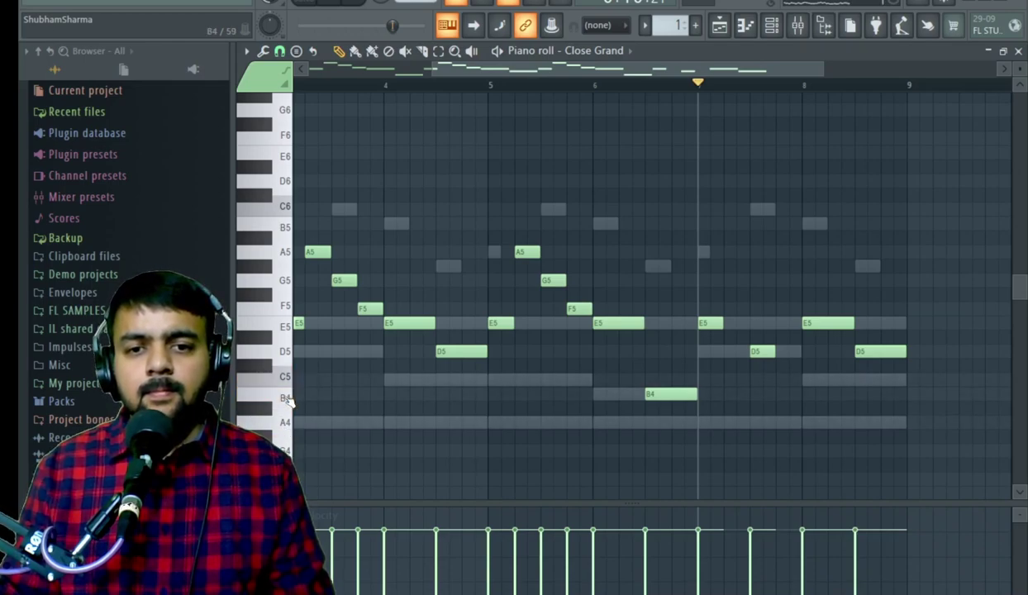
- Lower bar 8's E5 to C5 and D5 to B4, extend bar 7's E5 and D5 to two beats each, and play the result
drag(825, 320, 825, 381)
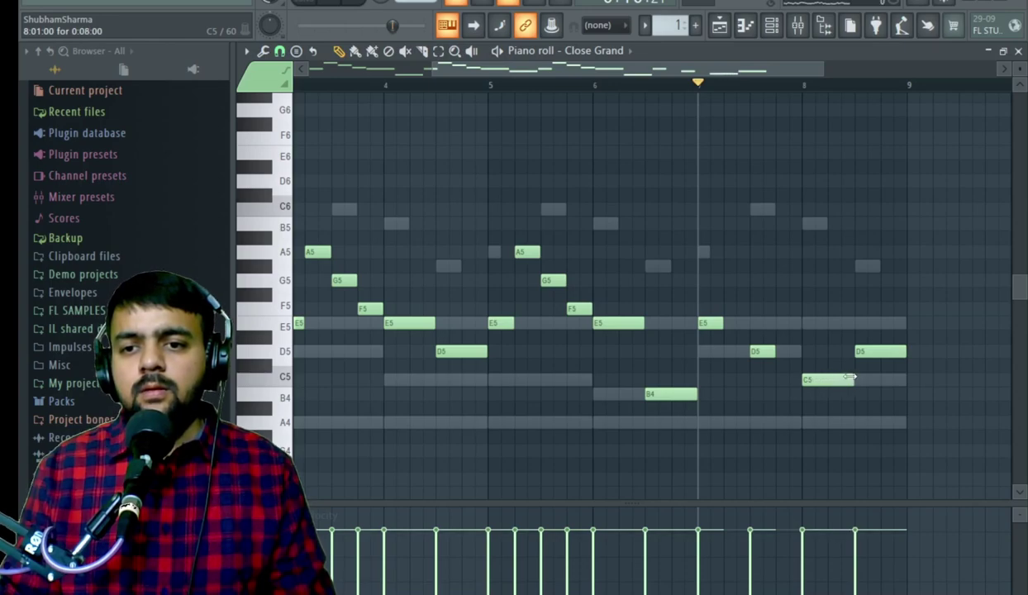
drag(872, 362, 872, 406)
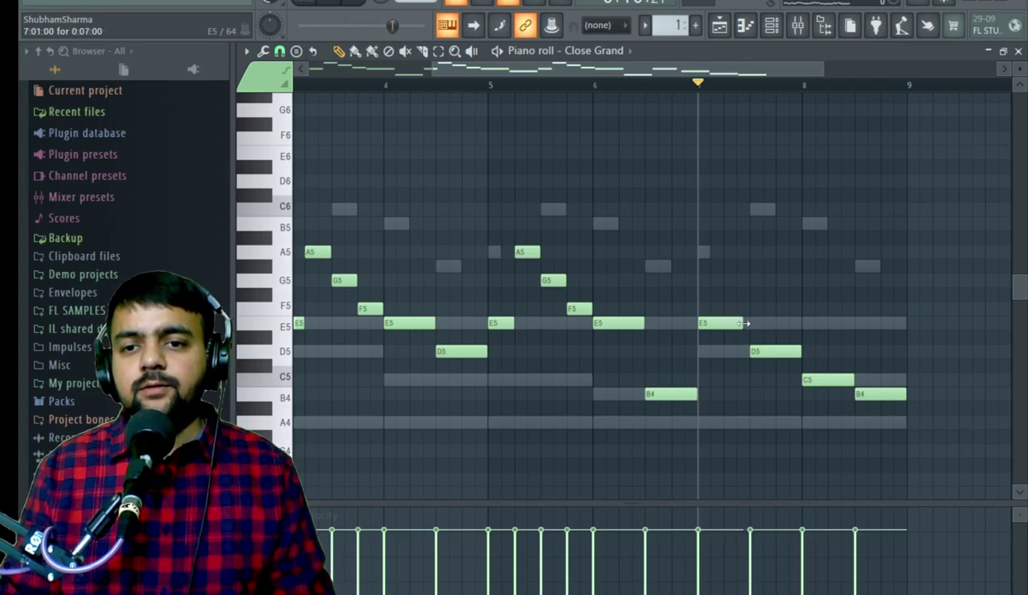
click(370, 1)
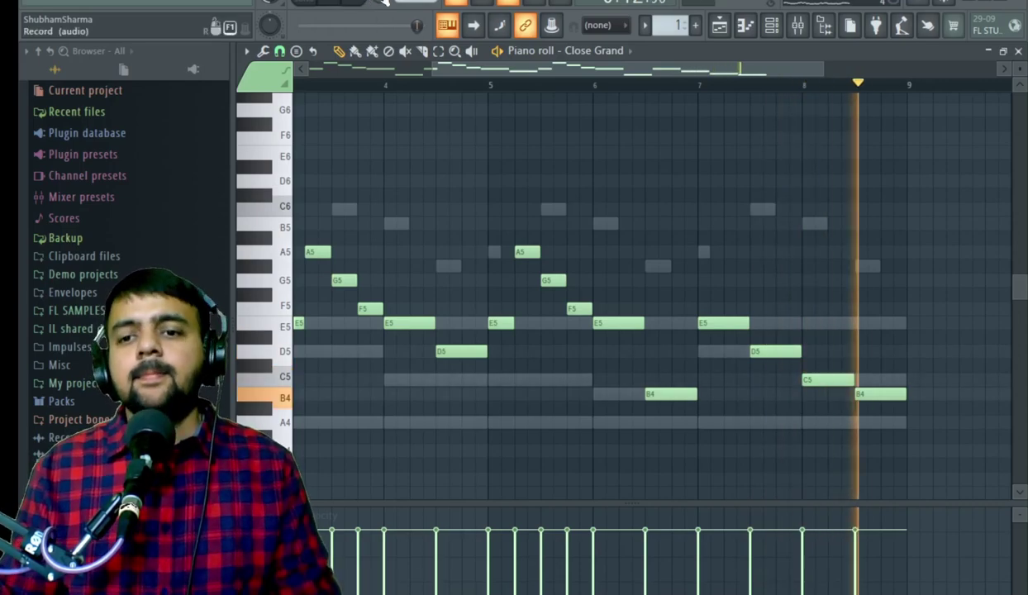
- Show the channel rack and browse FL SAMPLES to the Drums - One Shots folder of the Cymatics Astro pack, checking its kick and percussion samples
click(771, 25)
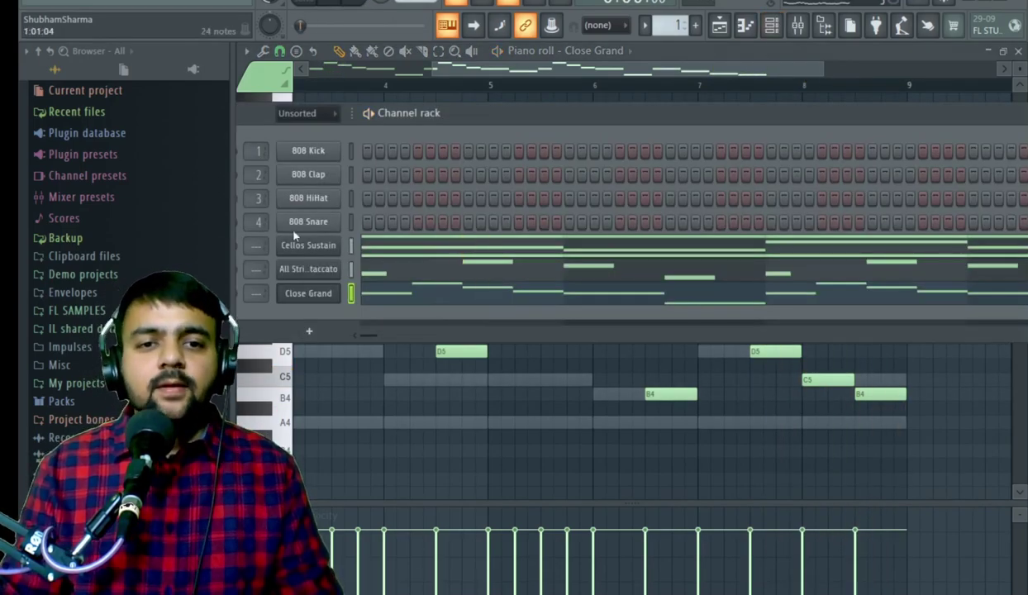
click(66, 402)
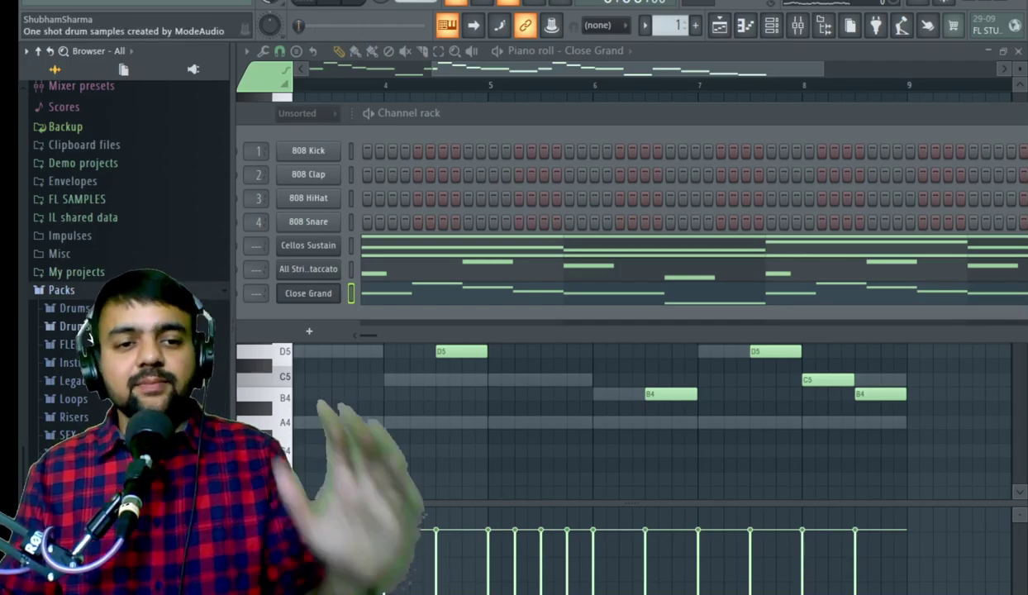
click(79, 306)
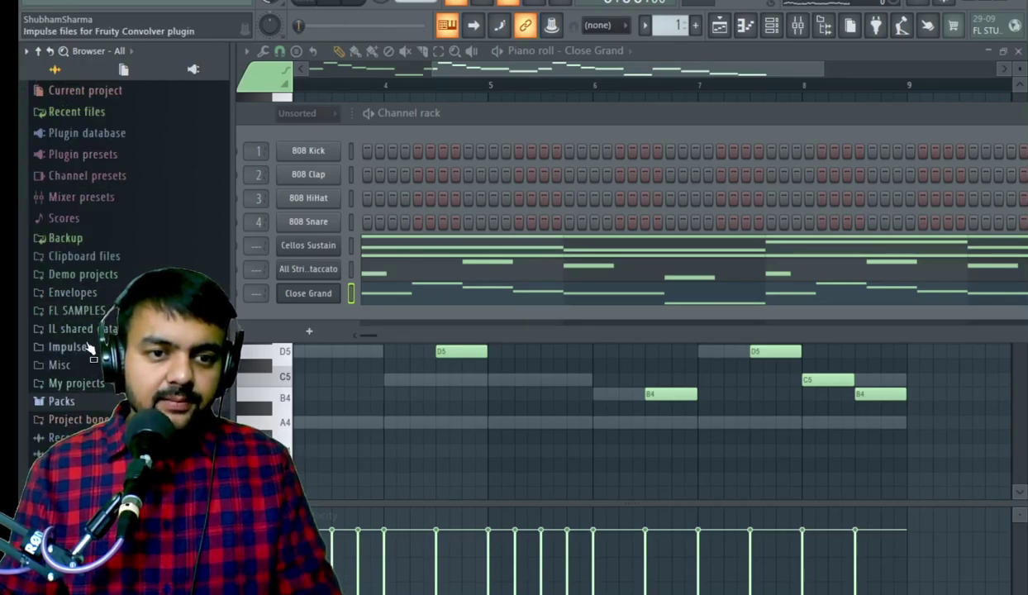
click(79, 311)
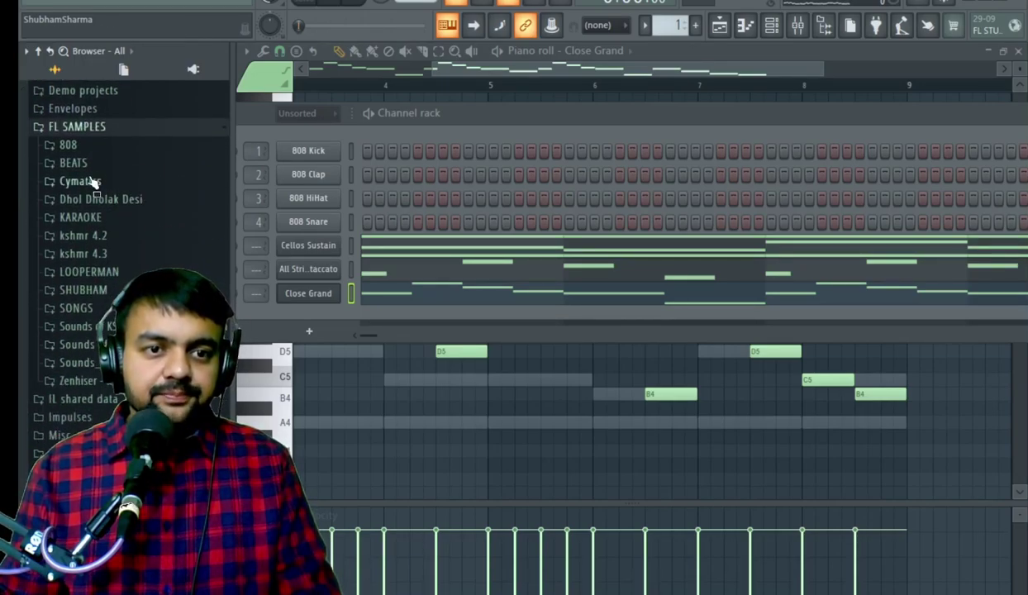
click(92, 180)
click(154, 218)
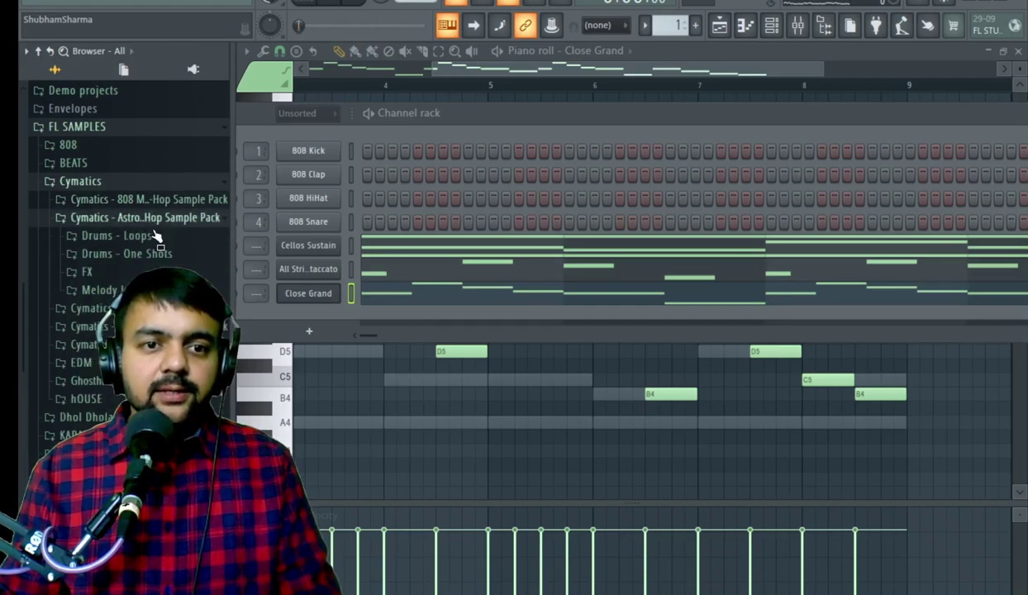
click(132, 254)
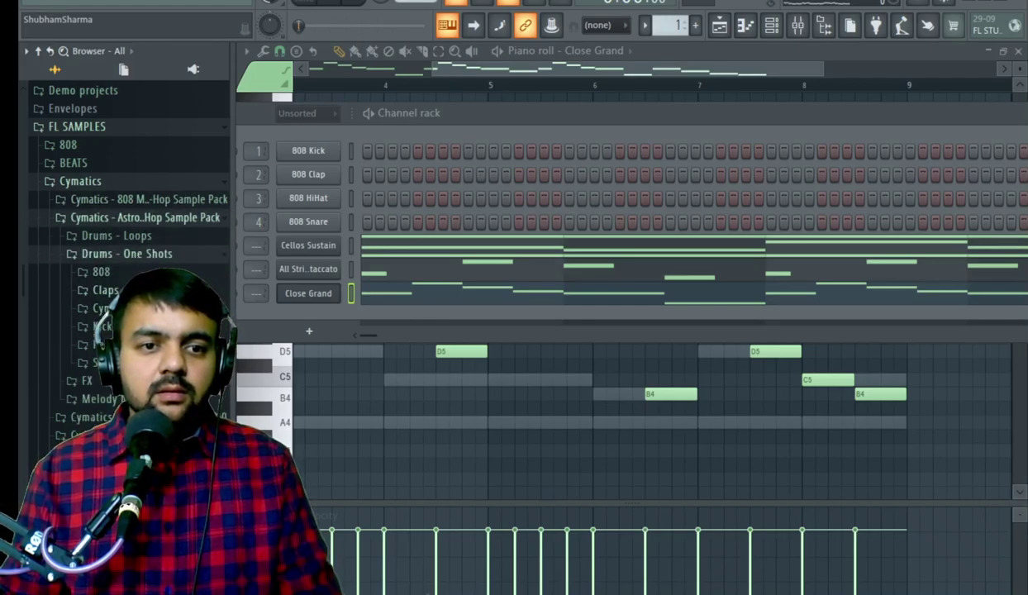
click(102, 325)
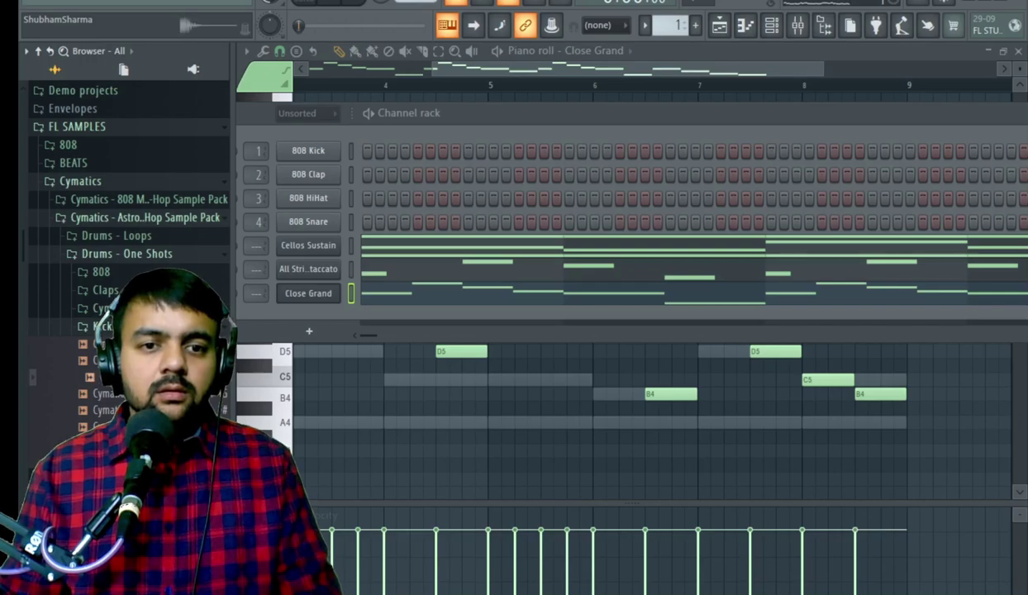
click(102, 325)
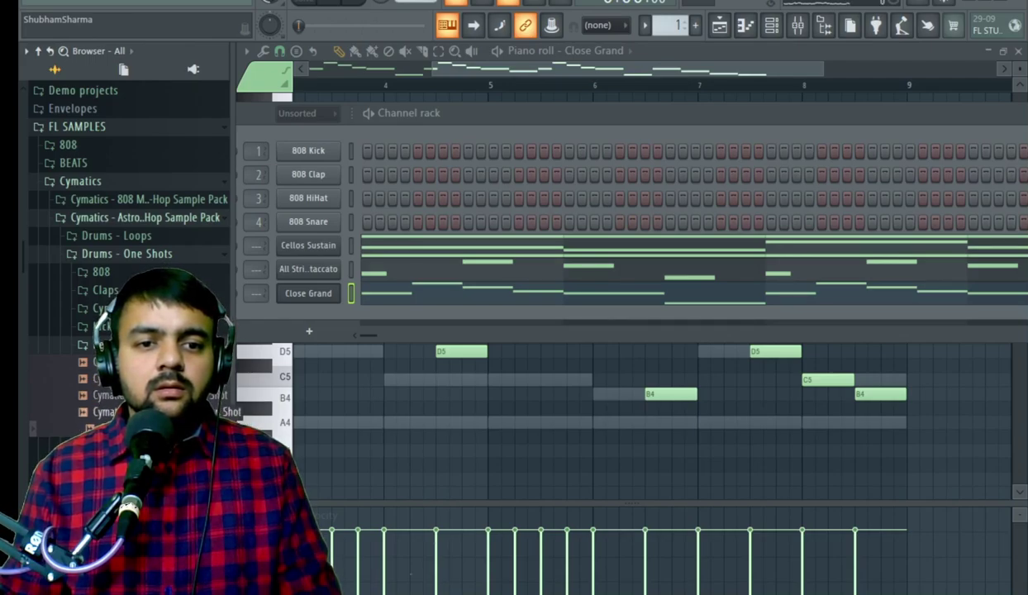
- Try an Astro percussion one-shot in place of the 808 Snare, with a hit on the first step
drag(165, 412, 310, 222)
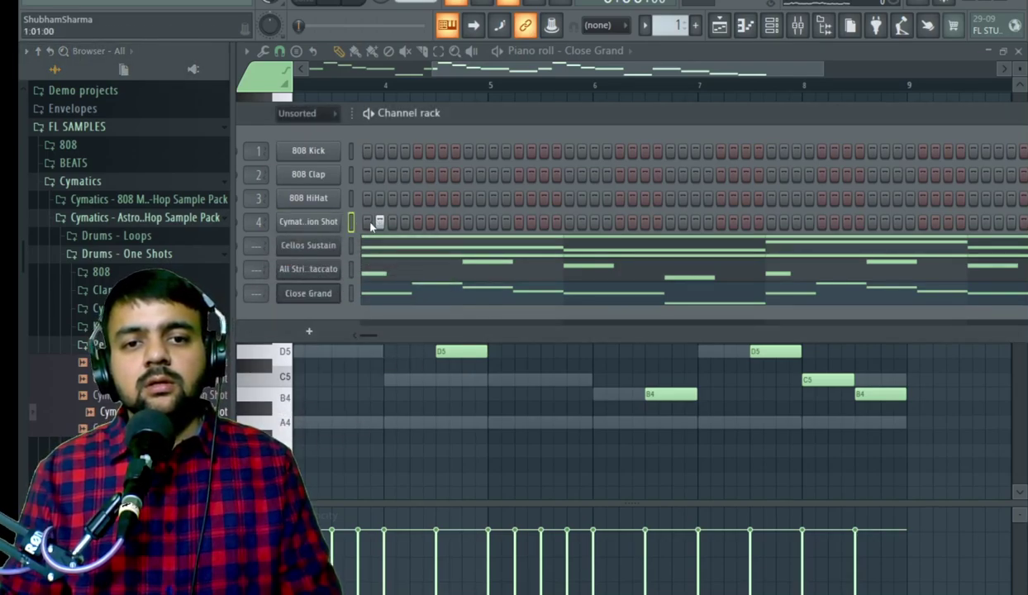
click(368, 223)
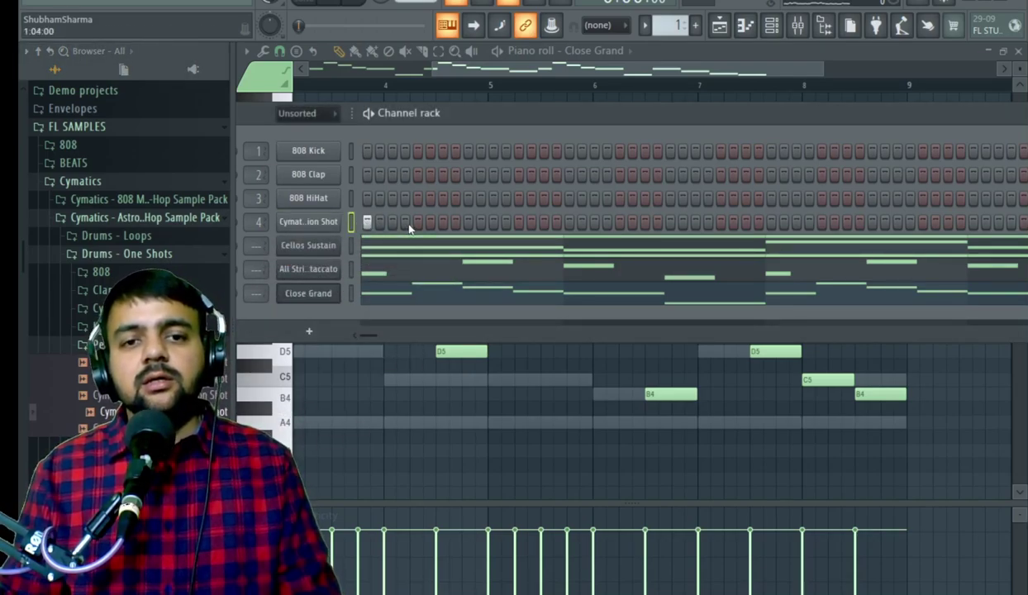
key(ctrl+z)
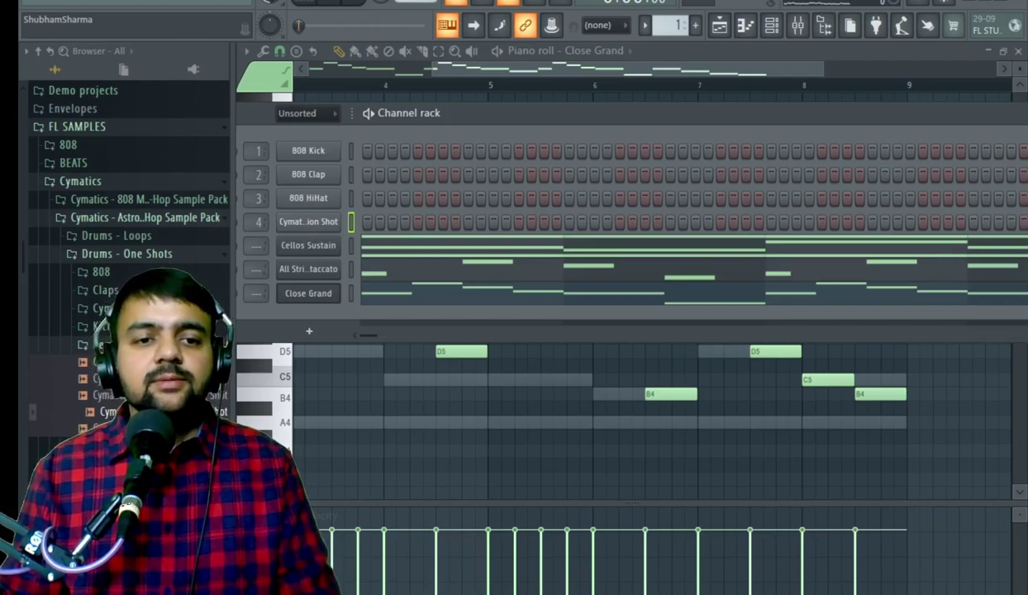
- Load the Cymatics - Astro Divinity Snare - F# sample into channel 4 and place a hit on step 9 while the pattern plays
click(115, 396)
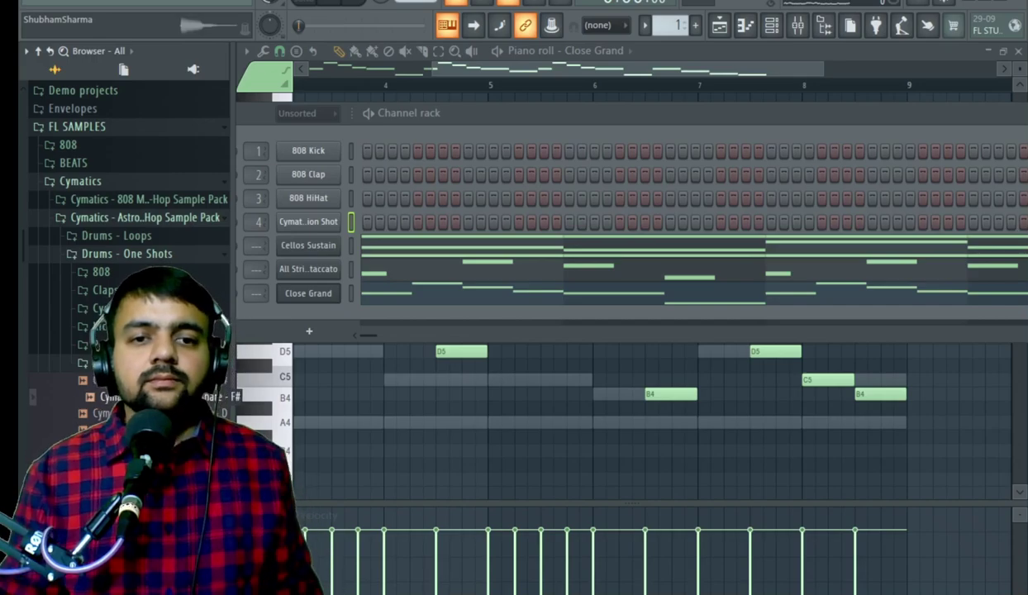
drag(120, 387, 386, 222)
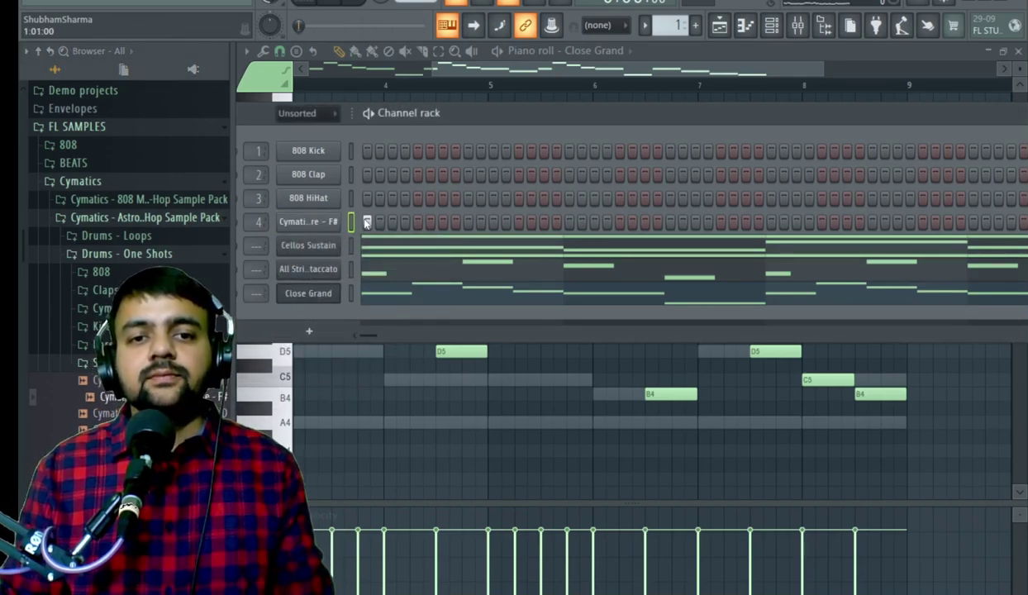
key(space)
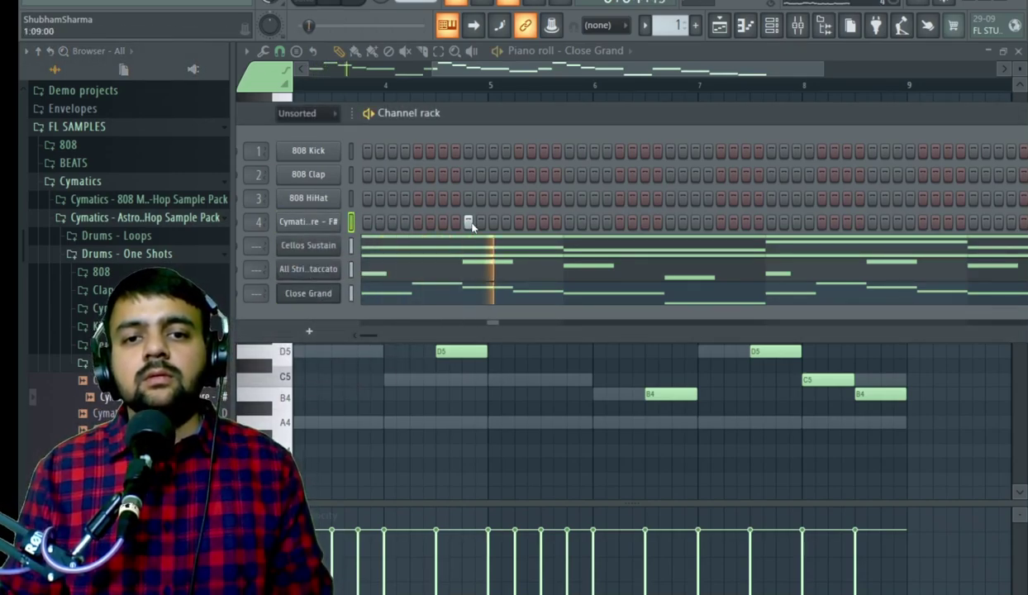
click(467, 222)
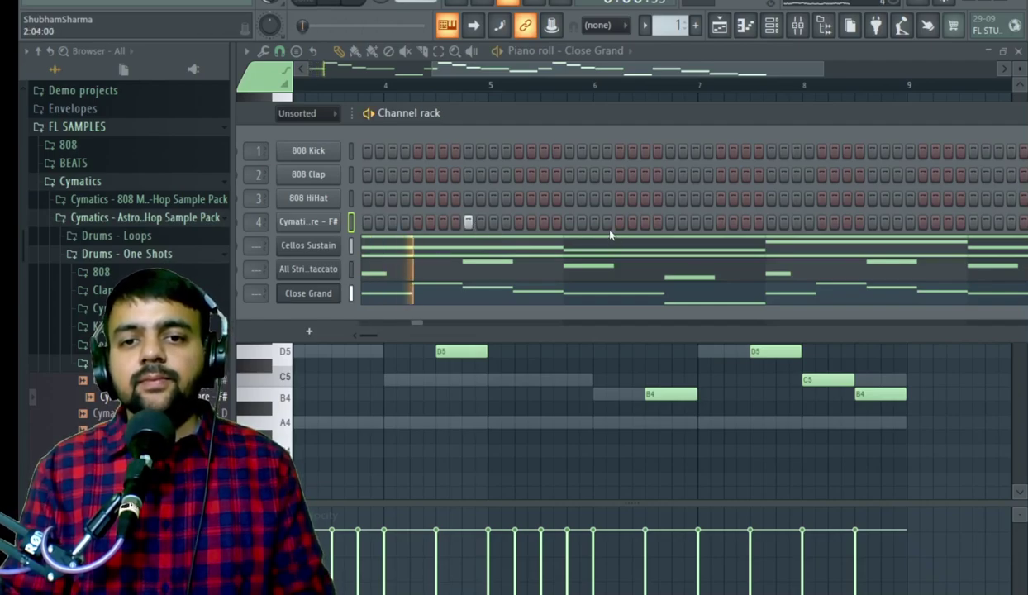
- Try different steps for the second snare hit during playback and settle on step 11 of bar 2
click(694, 221)
click(695, 221)
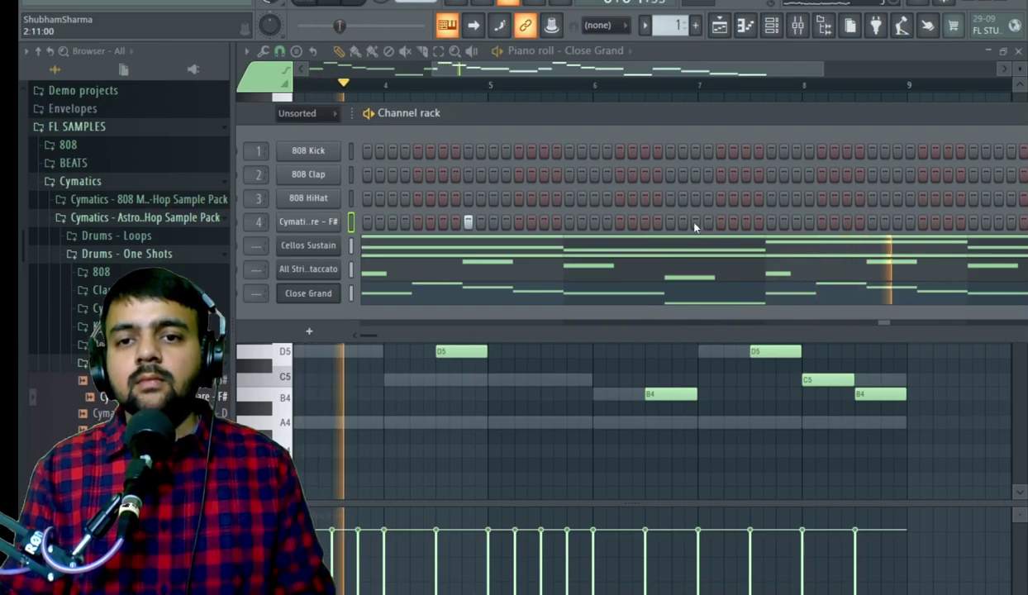
click(683, 222)
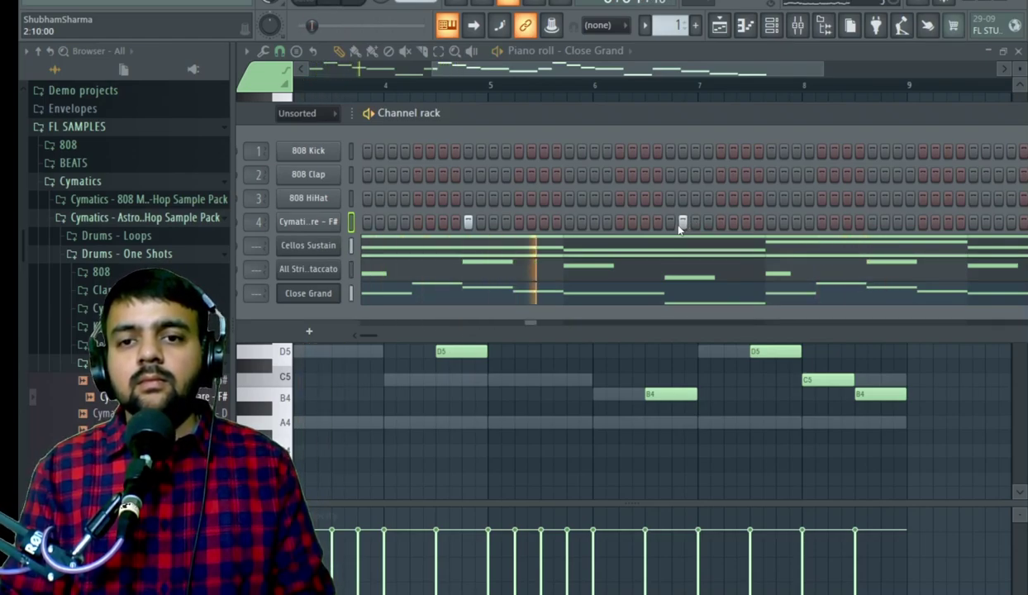
click(682, 222)
click(708, 222)
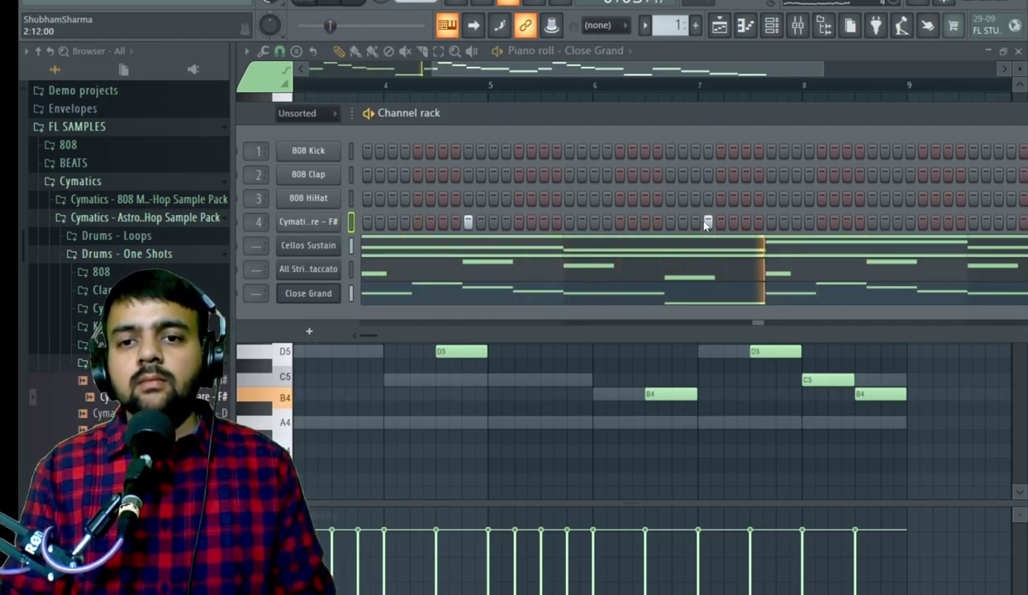
click(706, 221)
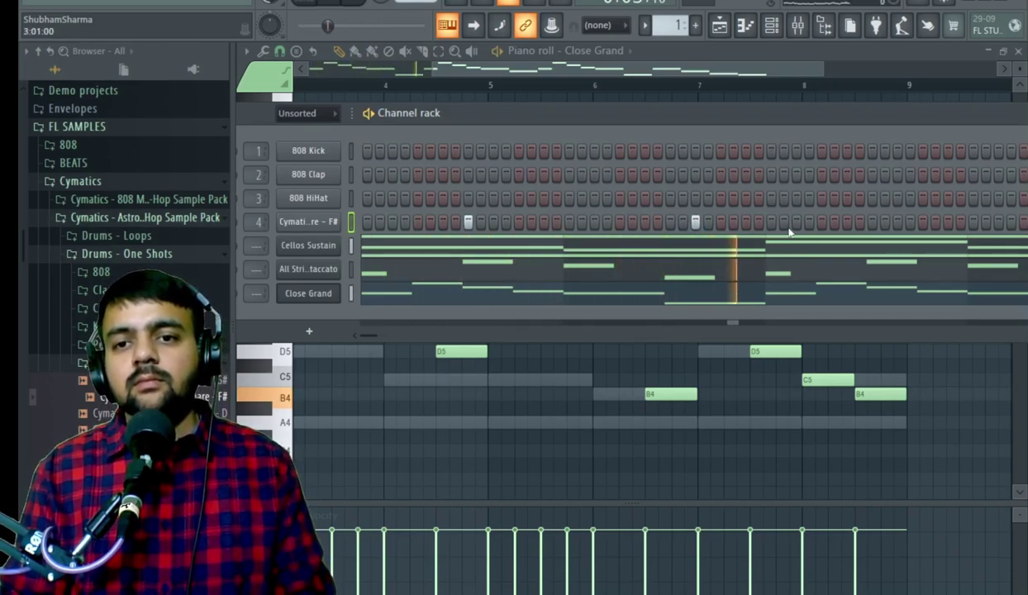
- Add snare hits on step 9 of bar 3 and step 11 of bar 4, listen to the pattern and stop playback
click(871, 222)
drag(821, 116, 596, 107)
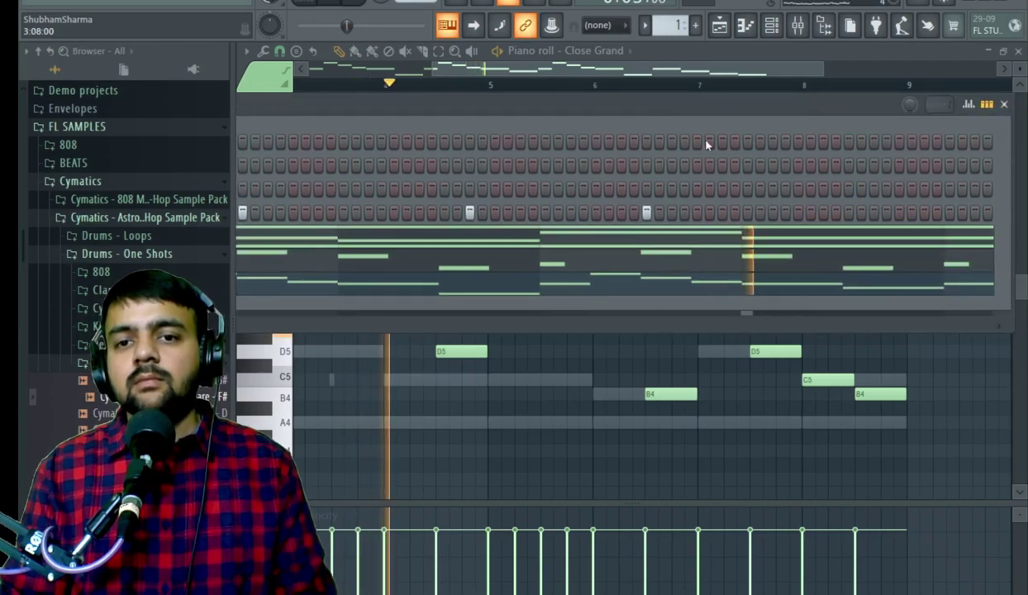
click(860, 213)
click(863, 216)
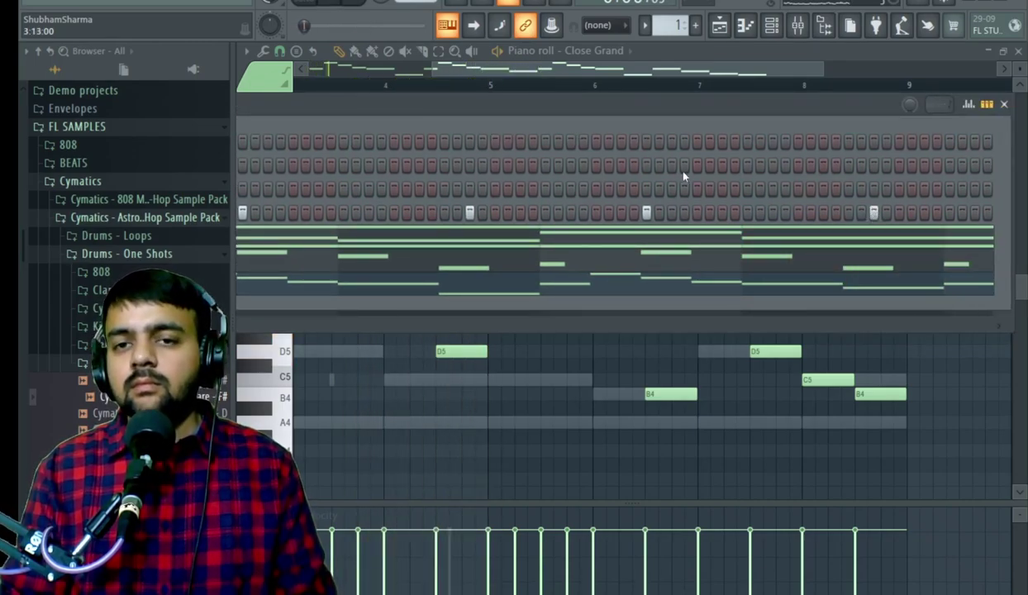
drag(605, 107, 696, 106)
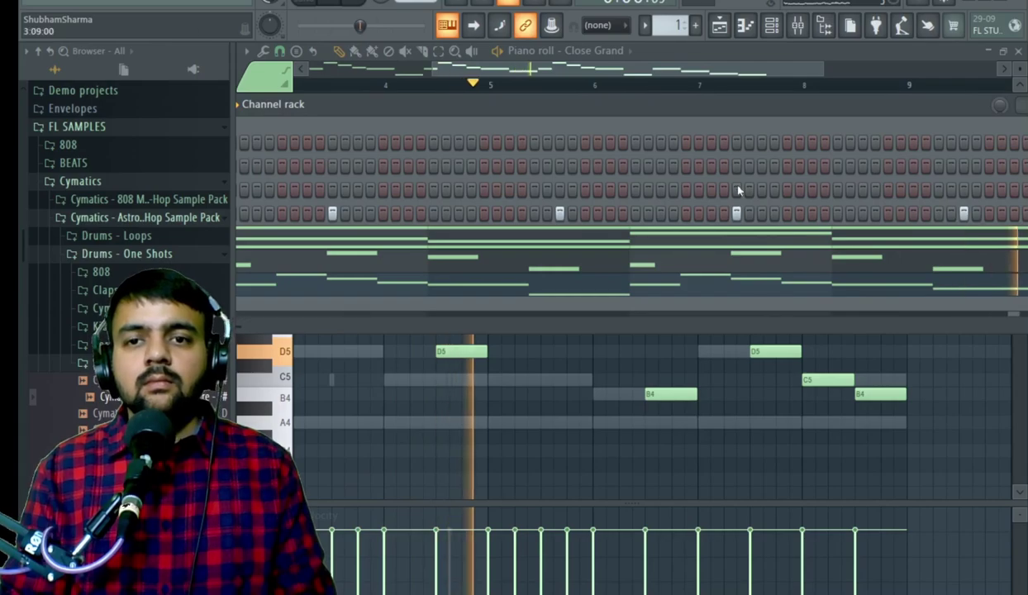
drag(731, 107, 686, 146)
key(space)
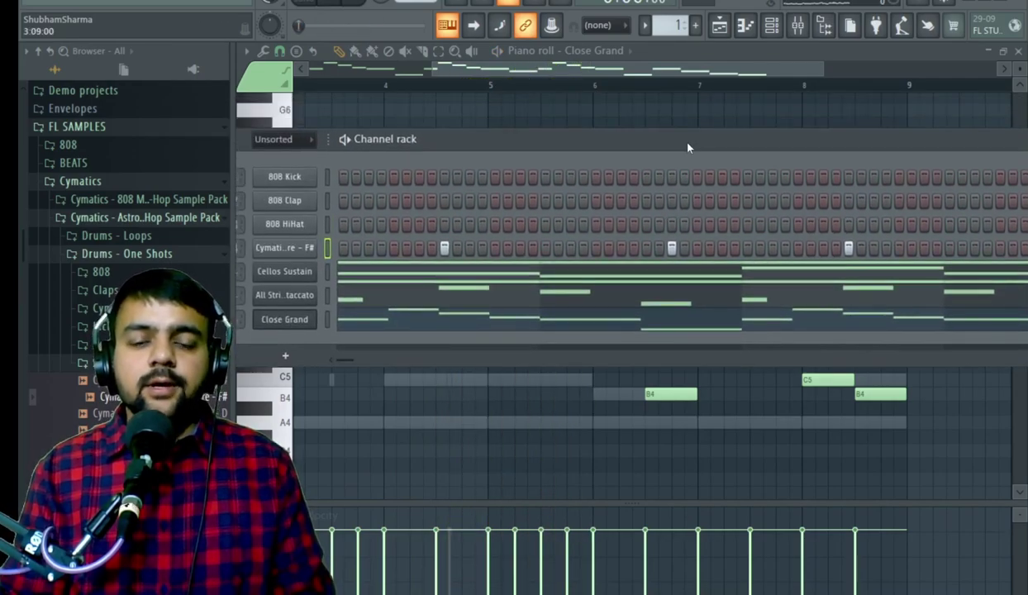
- Cut the hits from the Astro Divinity Snare channel in Pattern 1
click(719, 26)
click(719, 27)
right_click(285, 247)
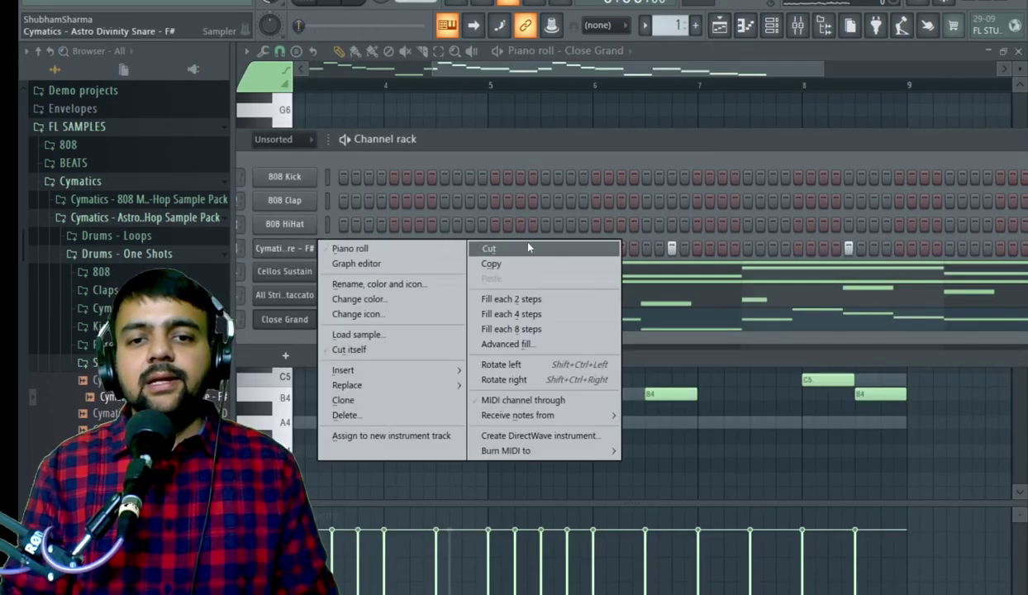
click(512, 235)
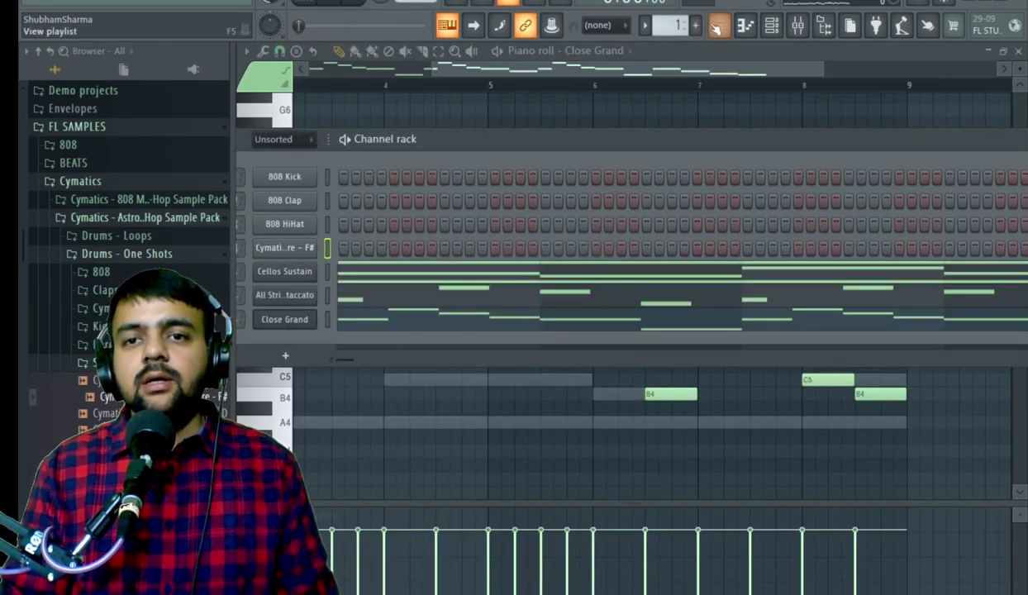
- Show the playlist and place Pattern 1 on Track 1 starting at bar 1
click(719, 26)
click(644, 26)
click(672, 46)
click(478, 120)
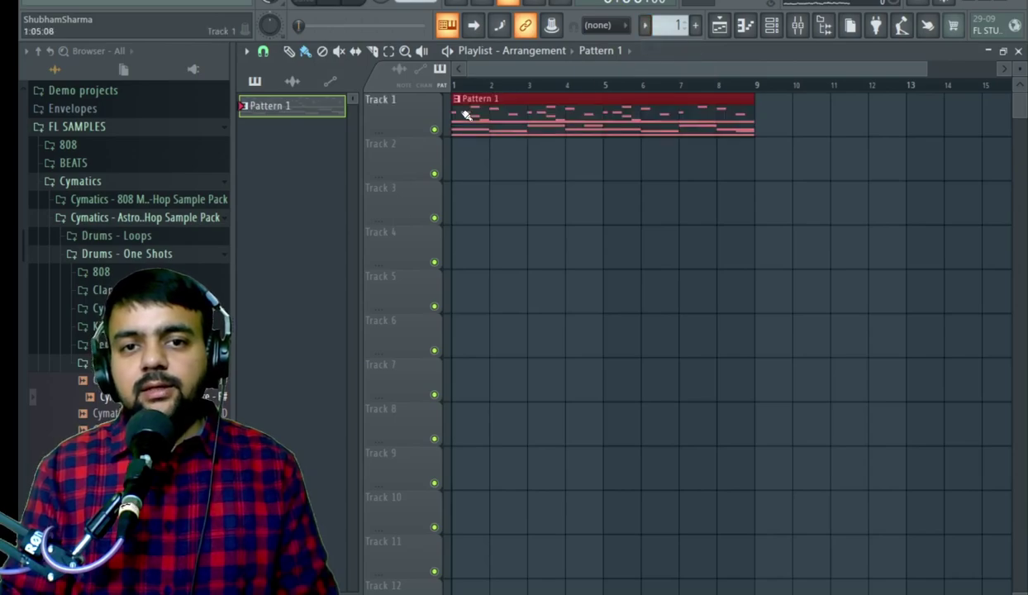
- Create a new pattern named DRUMS
click(696, 26)
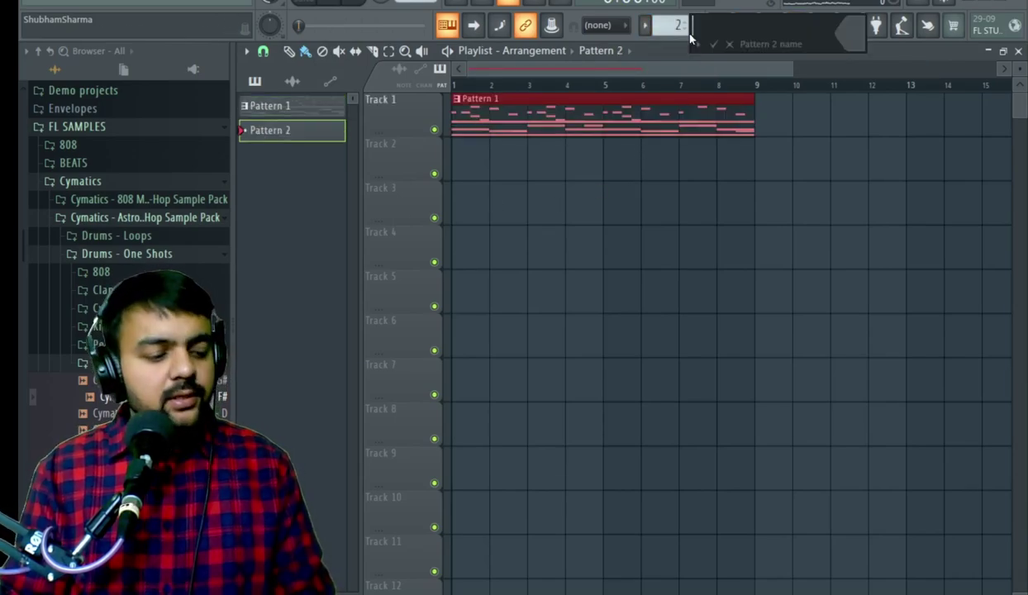
text(DRUMS)
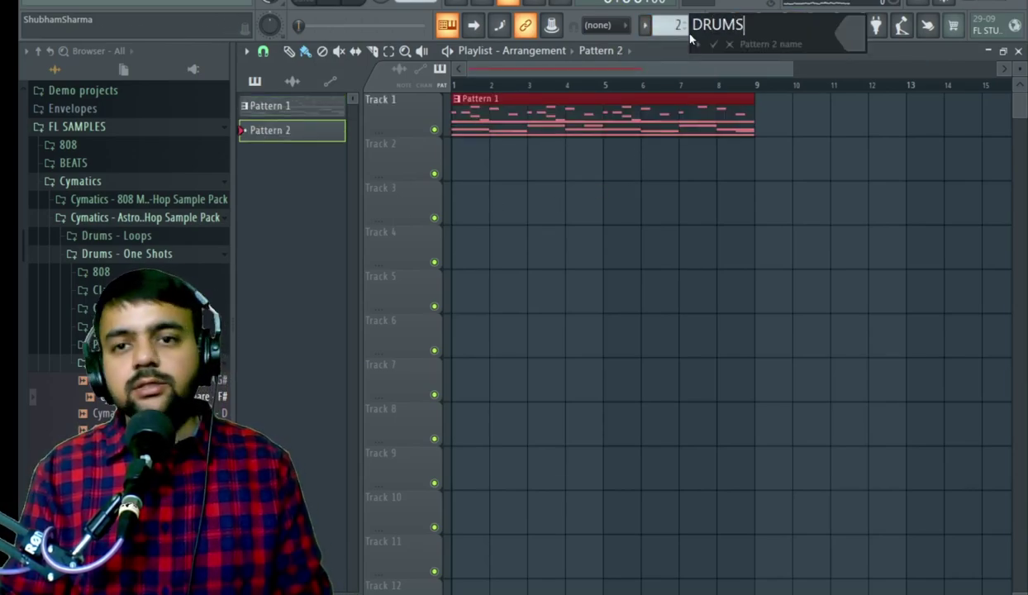
key(Return)
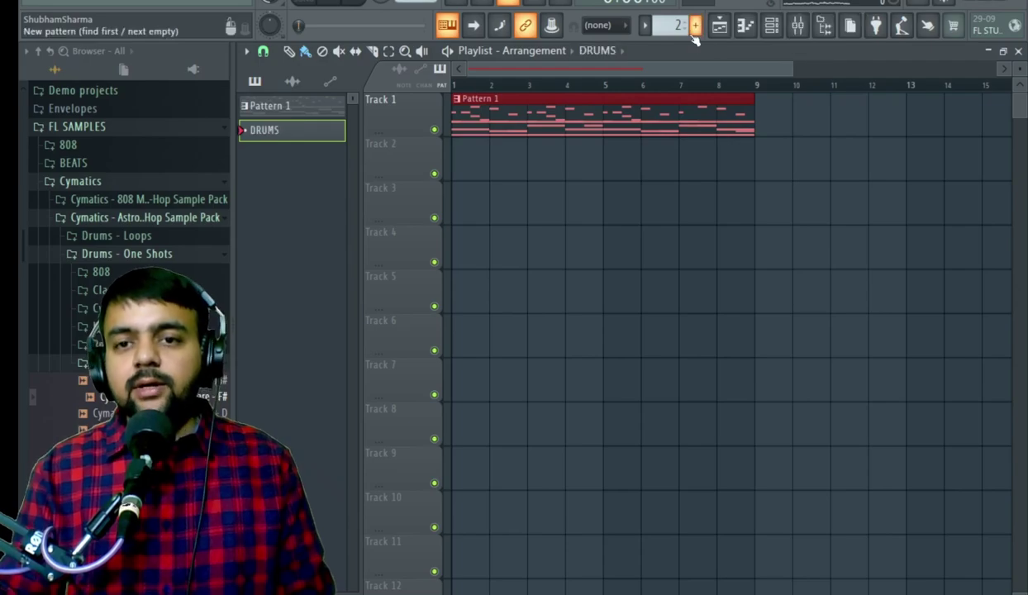
- Reopen the channel rack and paste the cut snare hits into the Astro Divinity Snare channel of the DRUMS pattern
click(472, 166)
click(773, 26)
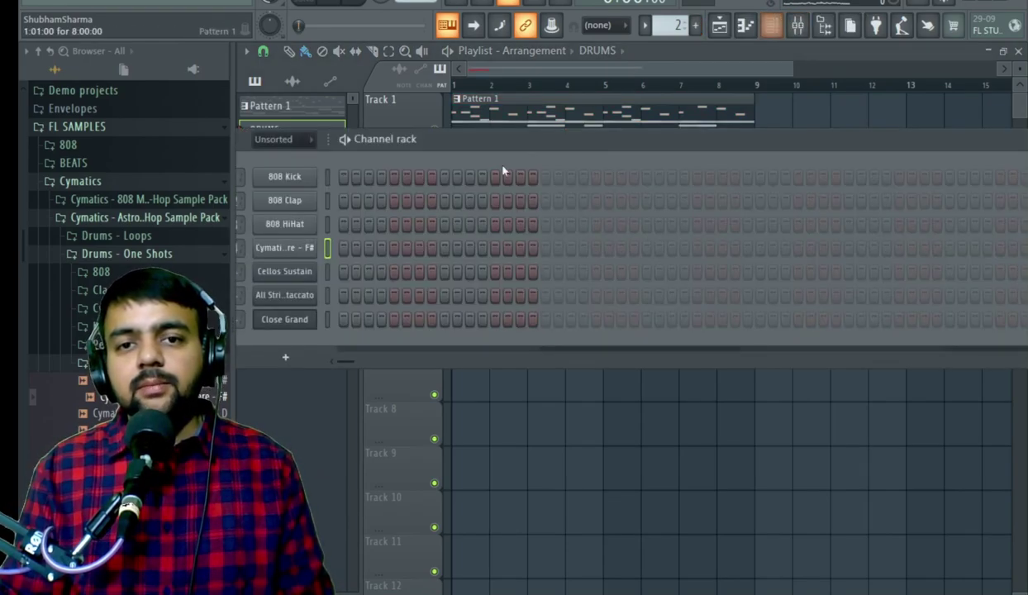
right_click(296, 251)
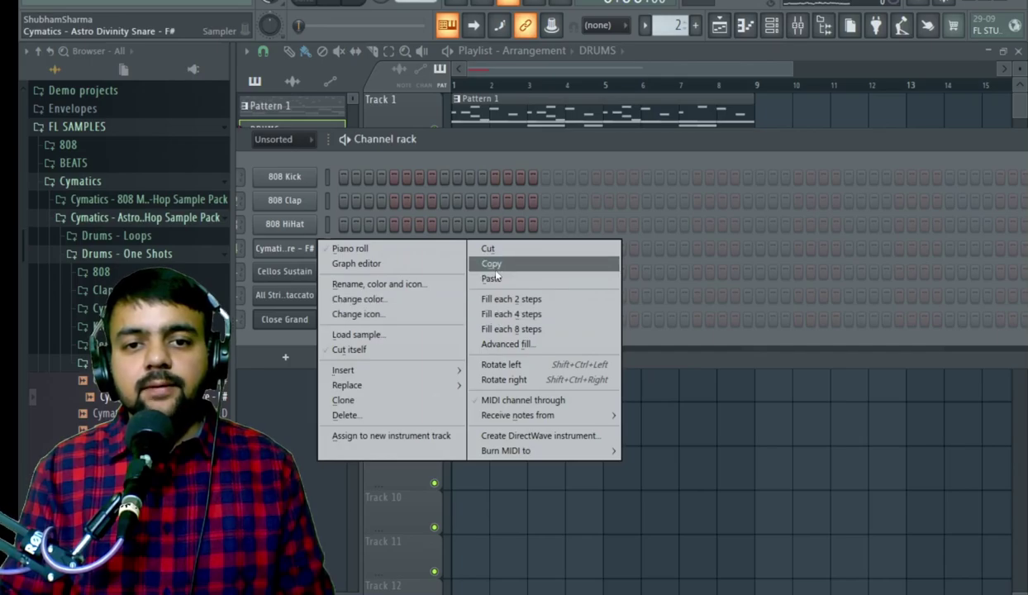
click(490, 278)
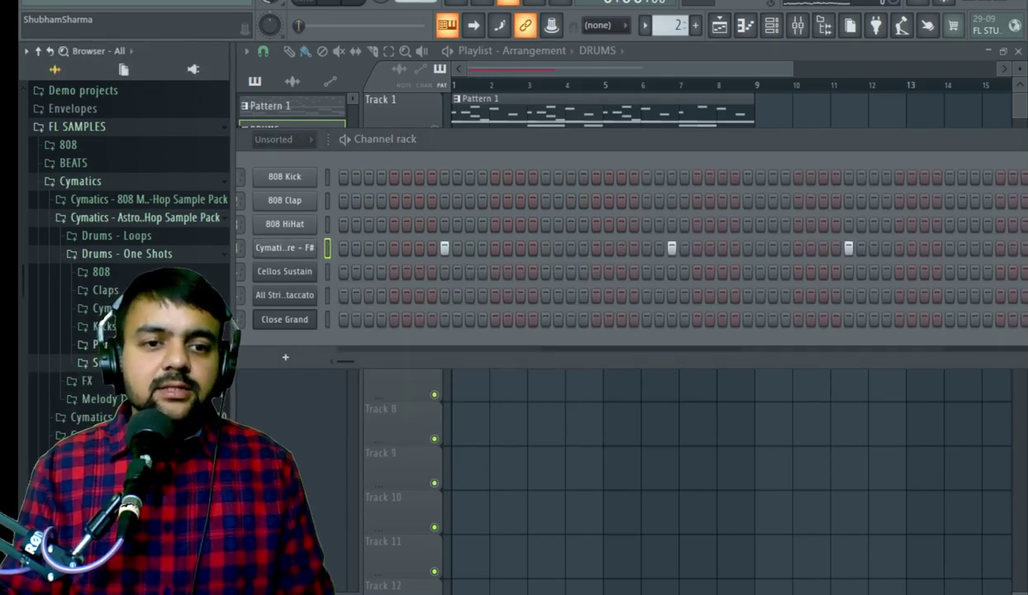
- Load the Cymatics Astro Tint Percussion Shot sample onto the 808 HiHat channel and place hits on steps 1 and 4
click(99, 344)
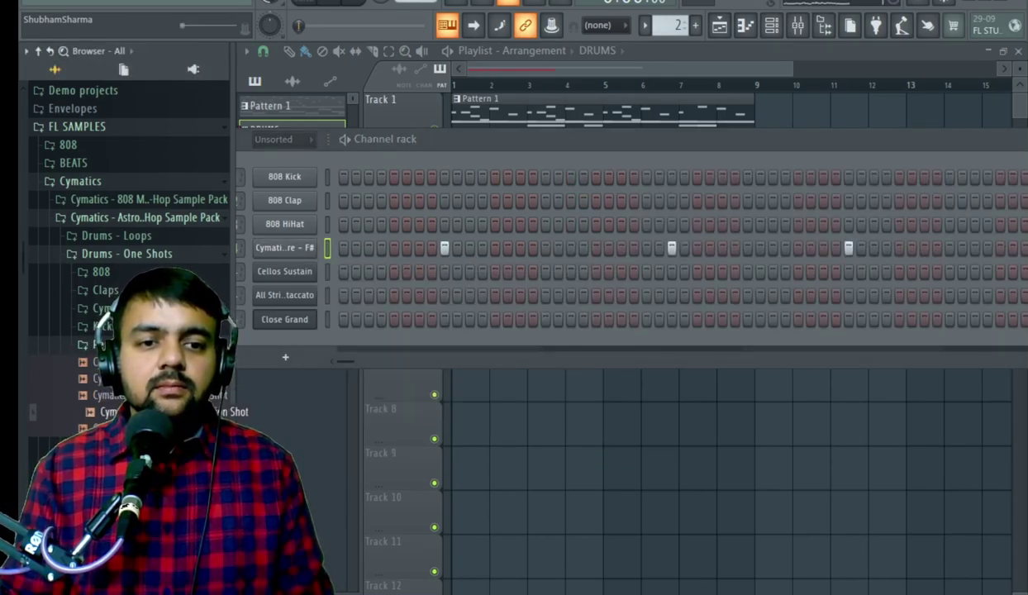
drag(124, 411, 288, 229)
click(344, 224)
click(368, 224)
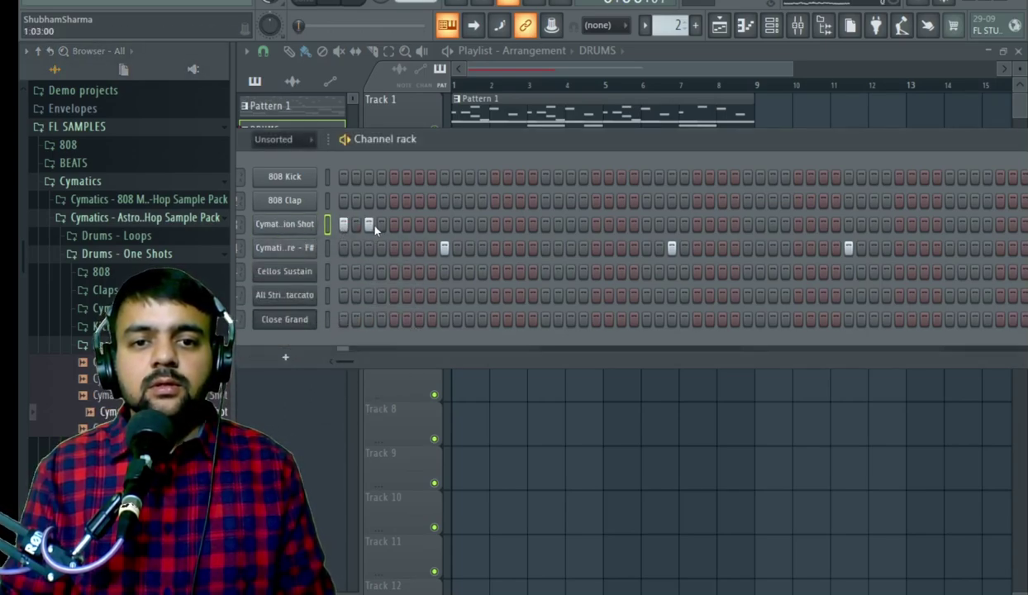
click(367, 227)
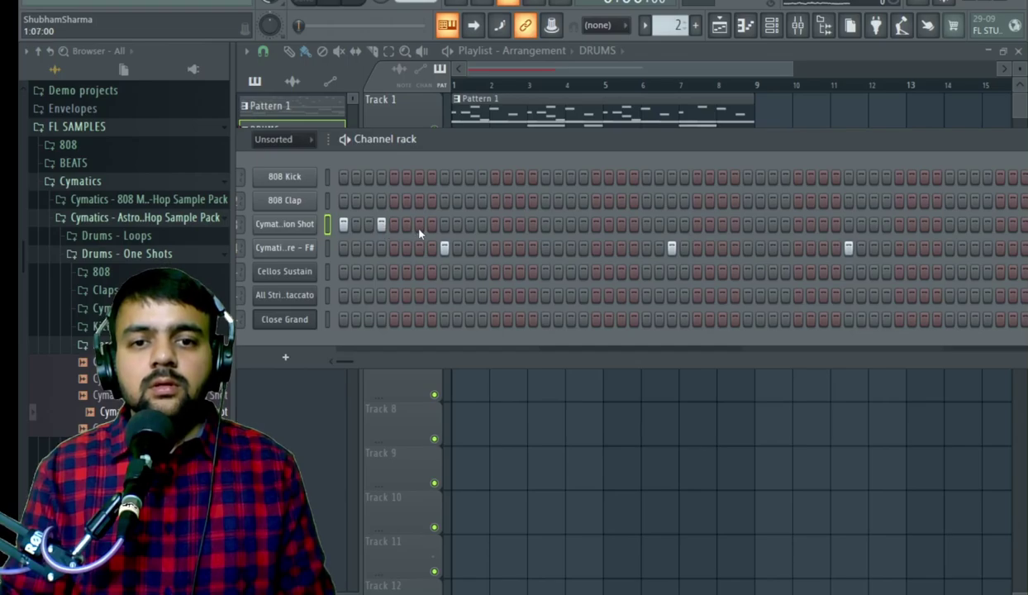
- Add first-bar percussion hits on steps 7, 9, 13 and 15 of the Astro Tint Percussion Shot channel
click(470, 226)
click(471, 228)
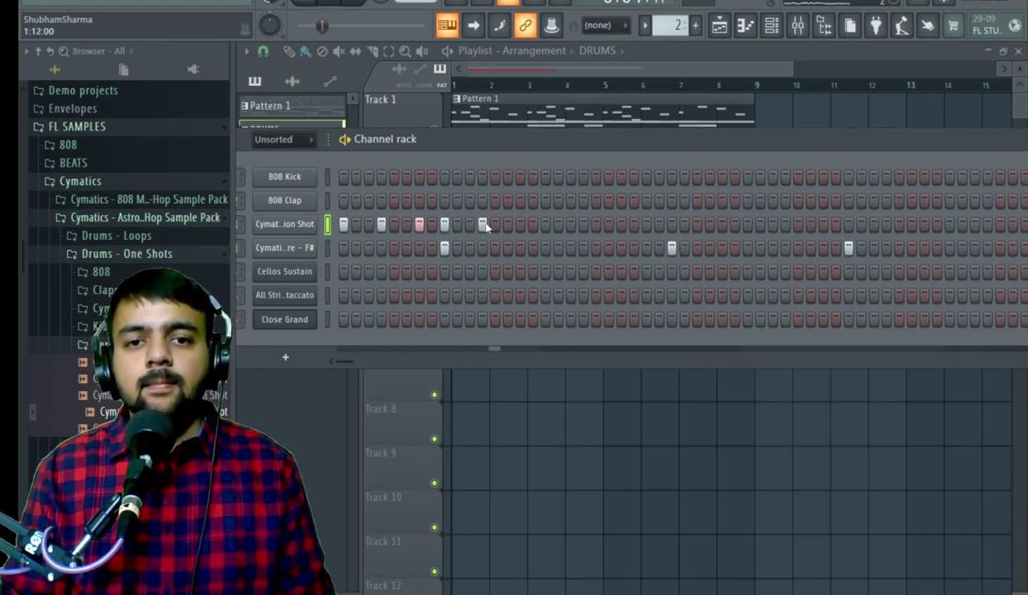
click(484, 225)
click(495, 225)
click(520, 224)
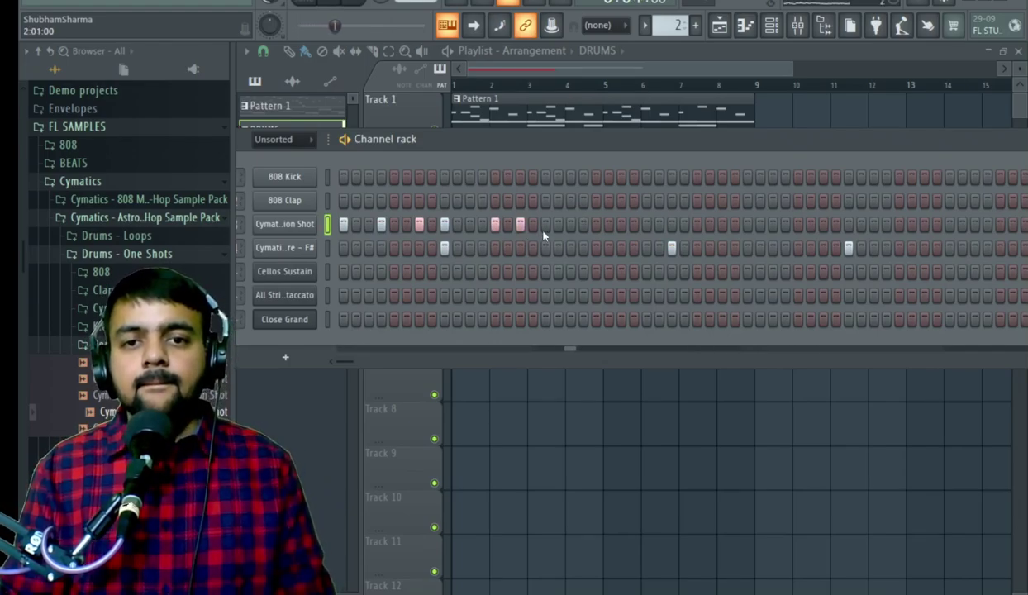
- Continue the percussion rhythm into the second bar with hits on steps 17, 20, 23, 25 and 29
click(546, 224)
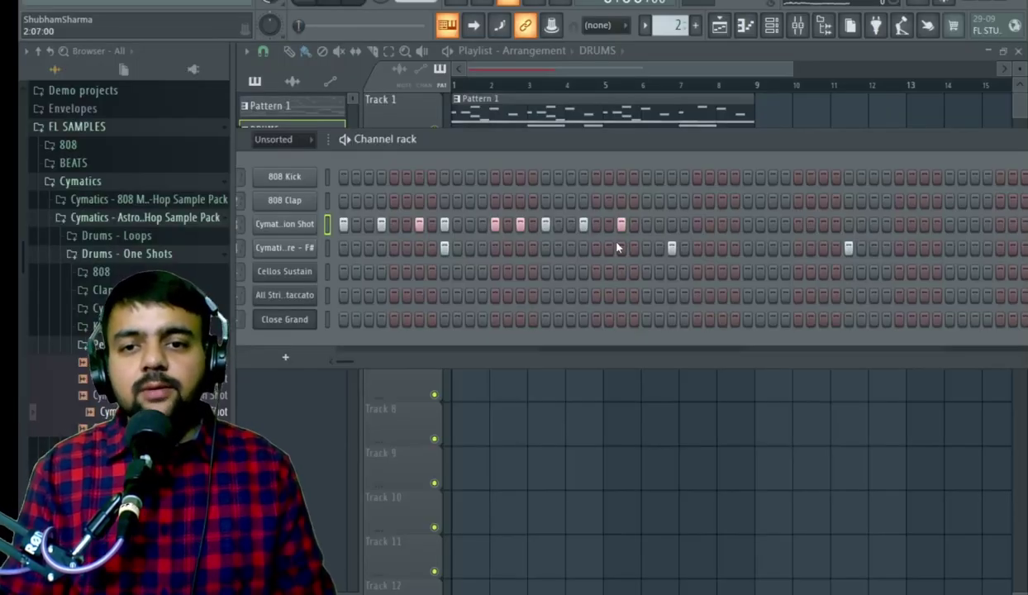
click(659, 224)
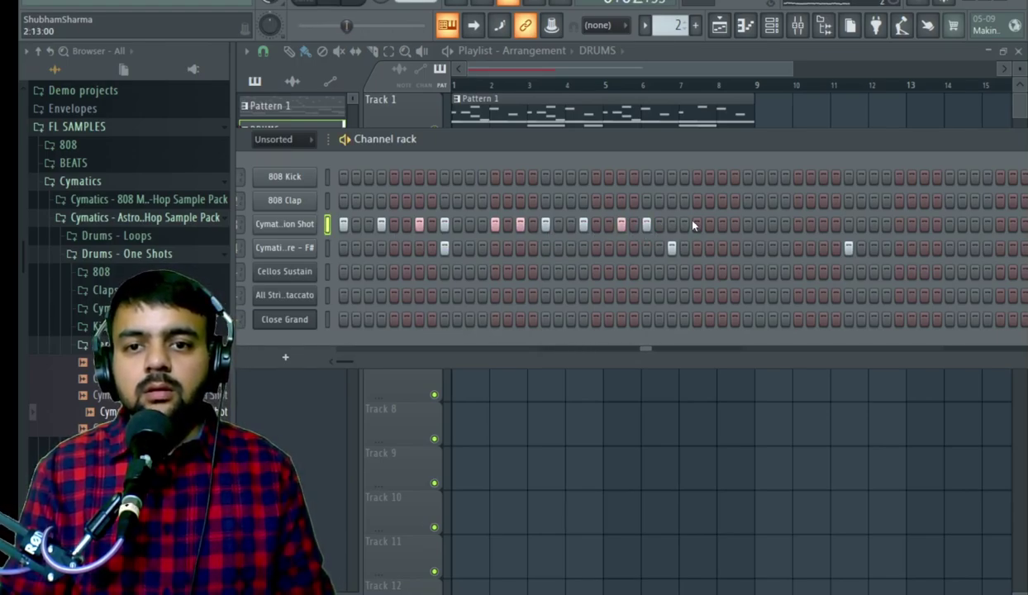
click(647, 224)
click(647, 224)
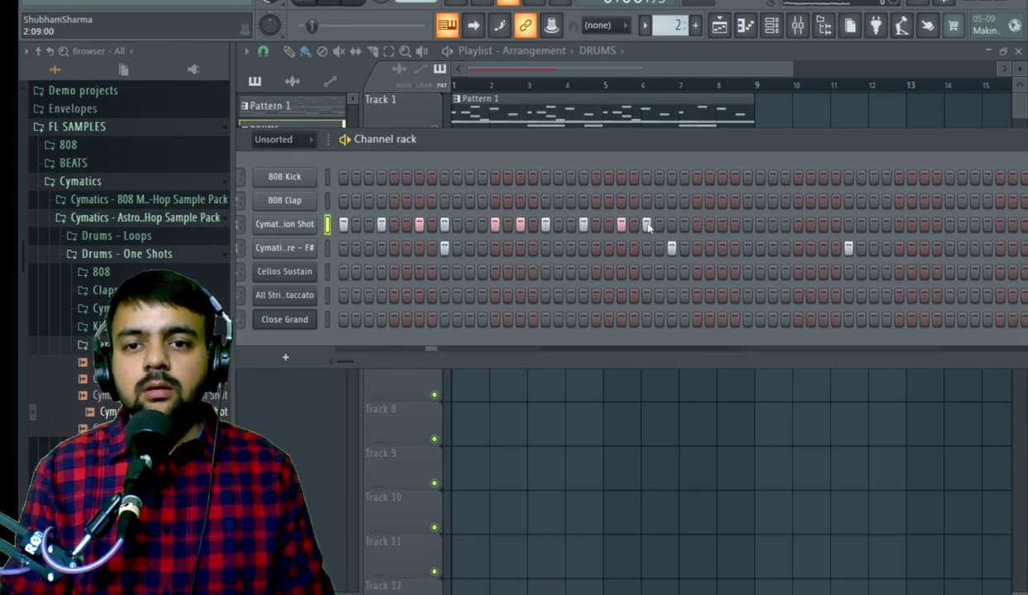
click(658, 224)
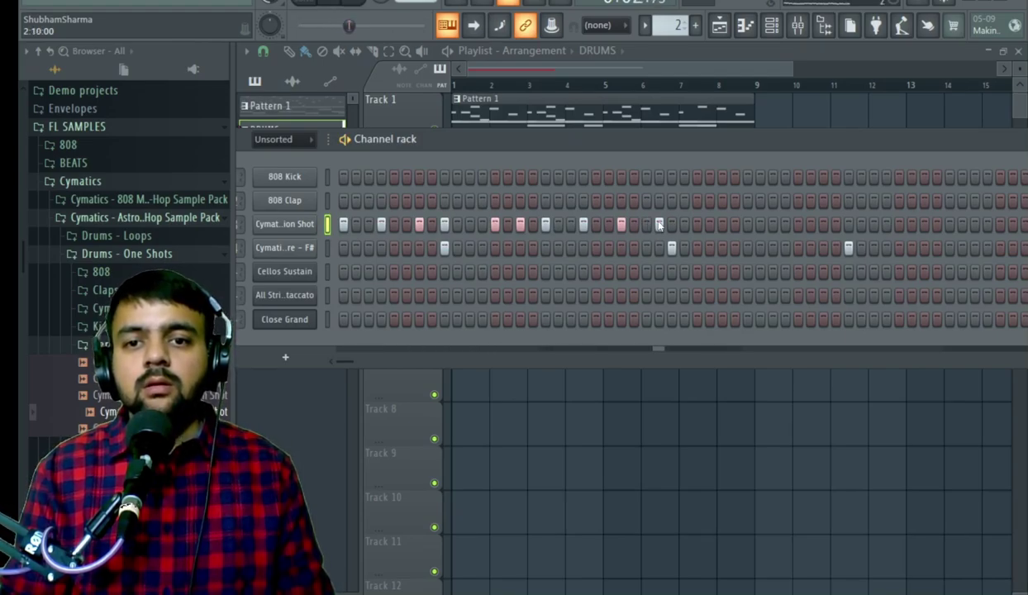
click(658, 224)
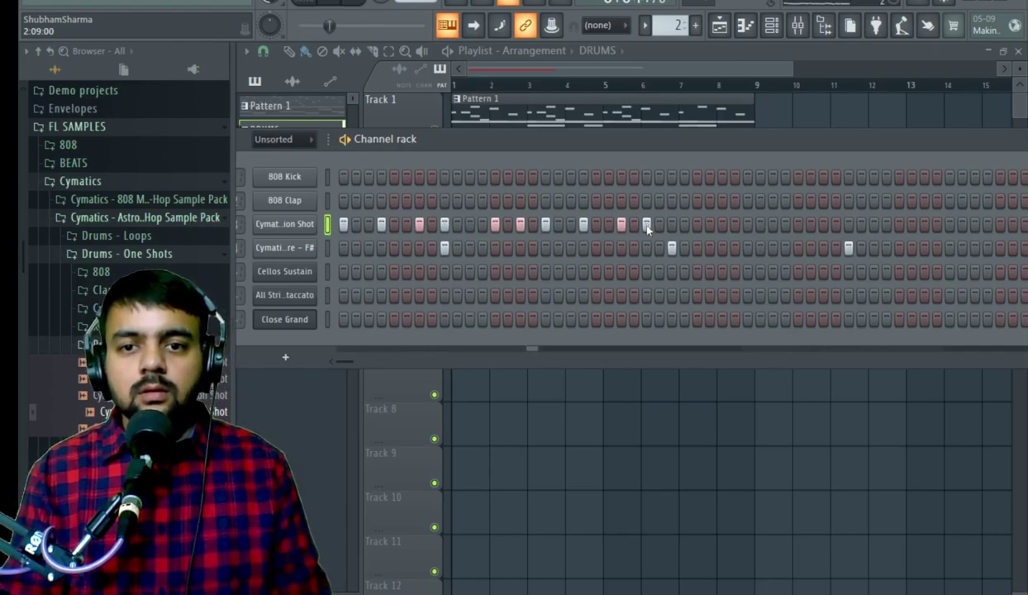
click(697, 223)
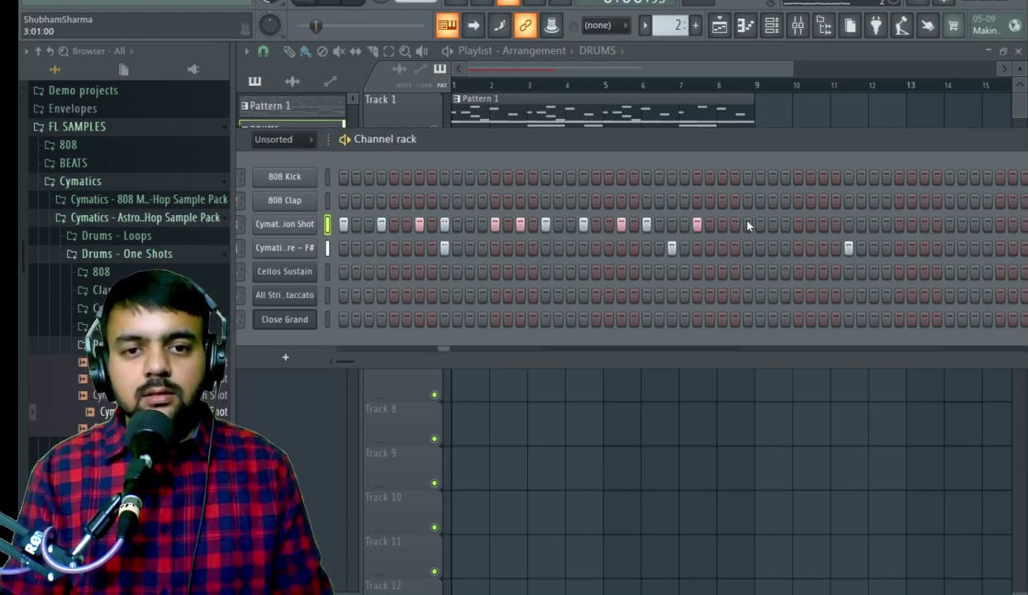
- Add percussion hits on steps 31, 33, 36, 39, 41, 45, 47 and 49
click(734, 223)
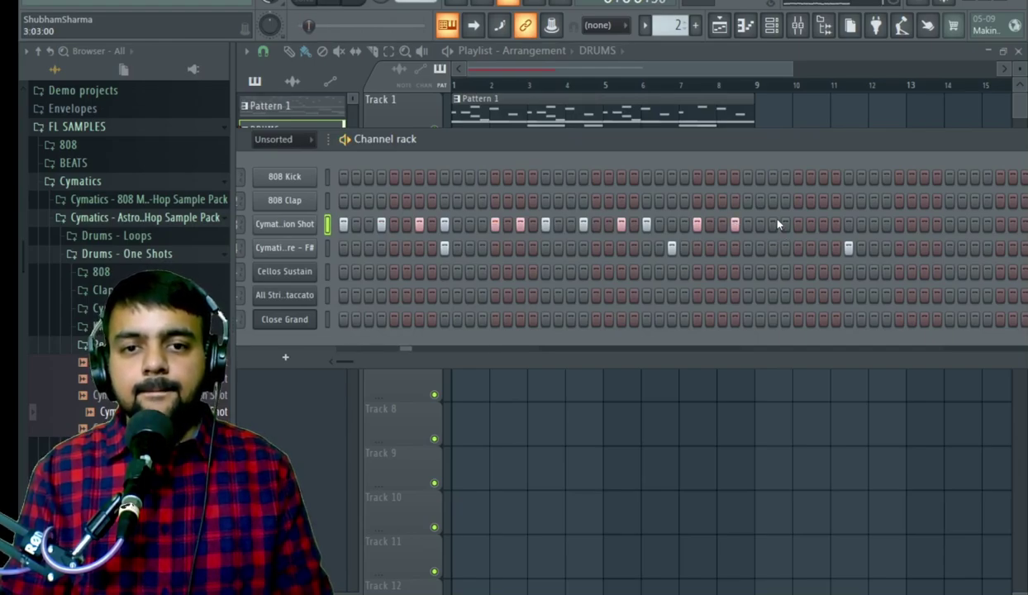
click(773, 224)
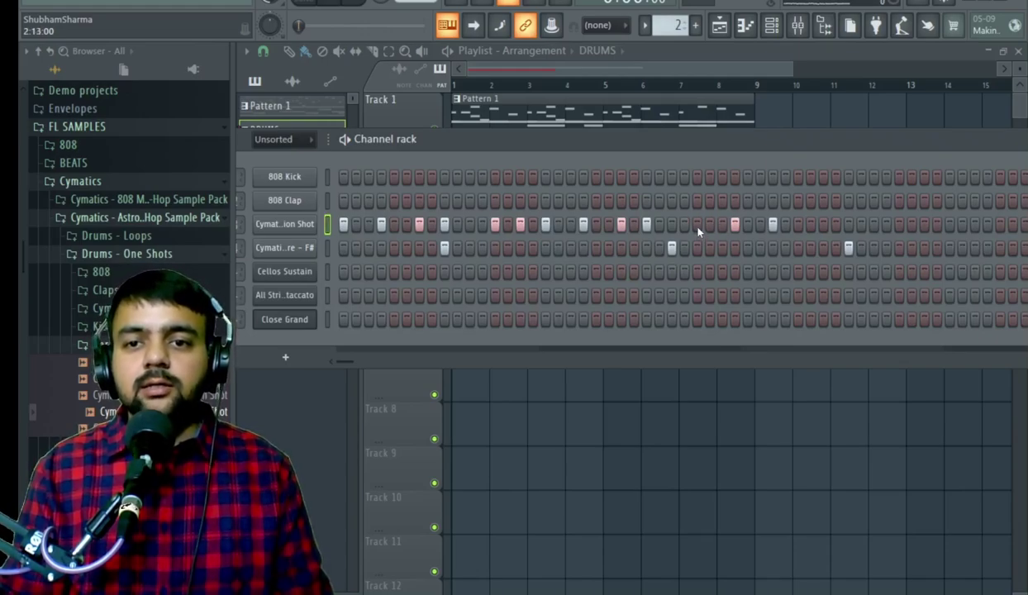
click(747, 224)
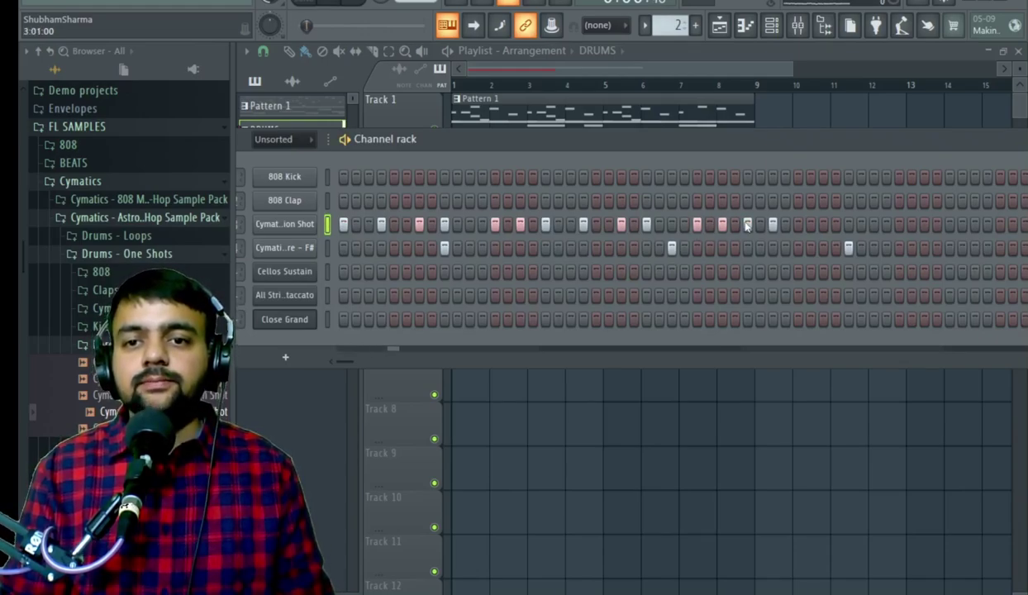
click(772, 224)
click(785, 224)
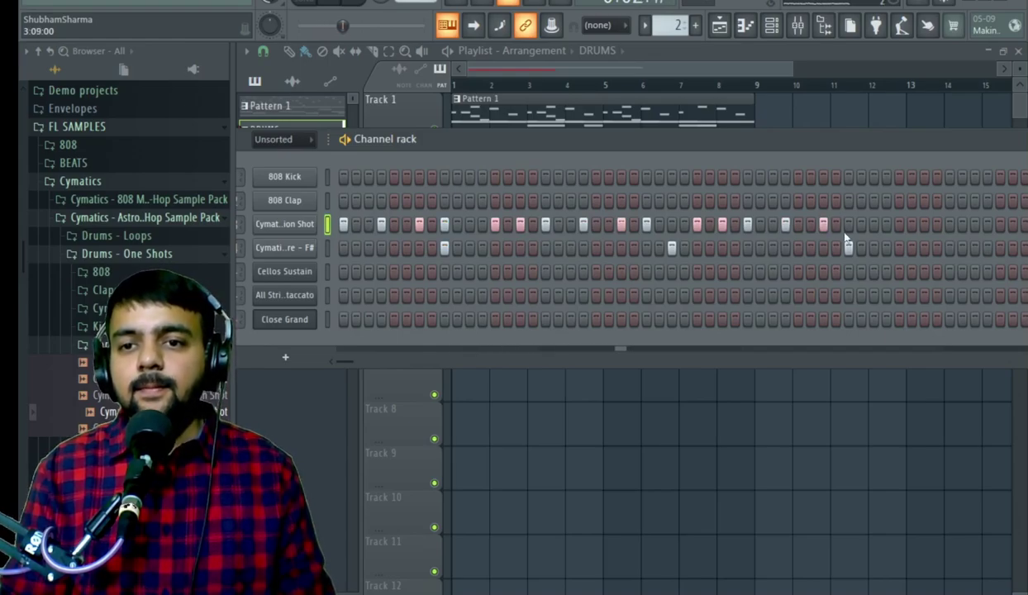
click(823, 225)
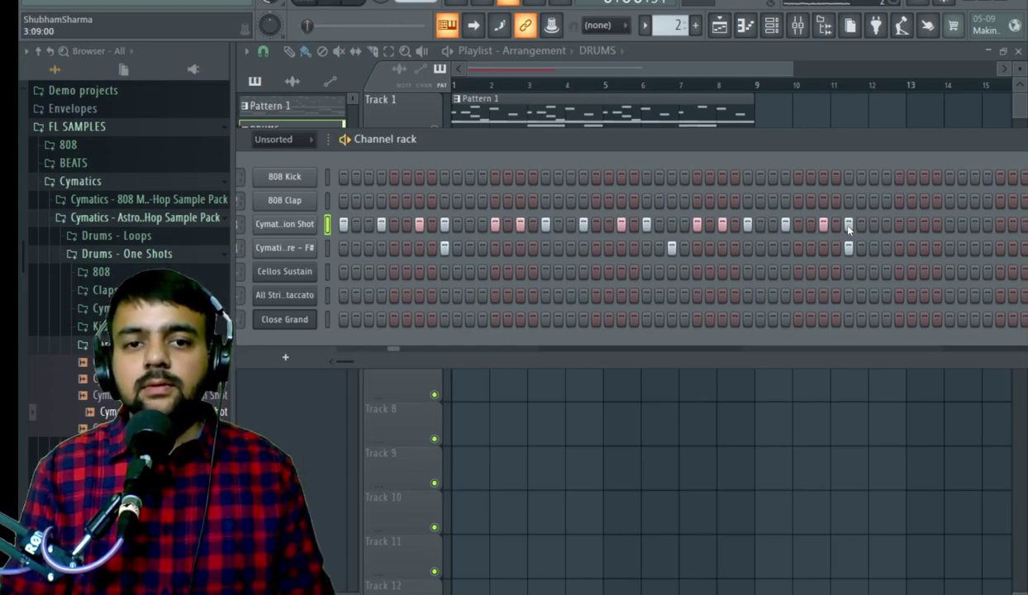
click(899, 224)
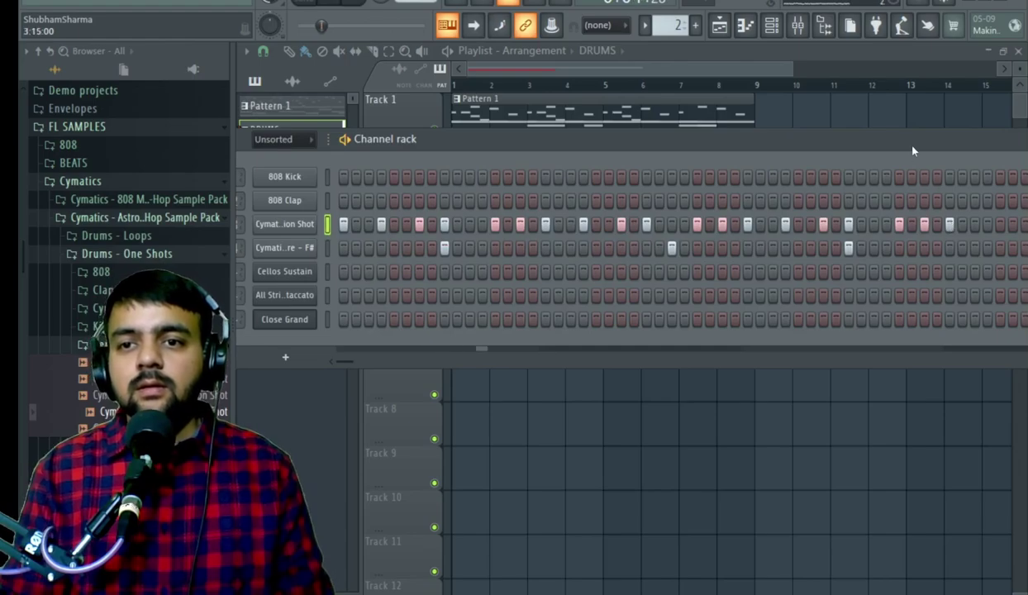
- Complete the fourth bar of the percussion channel with hits on steps 52, 55, 58, 61 and 63
drag(902, 142, 731, 153)
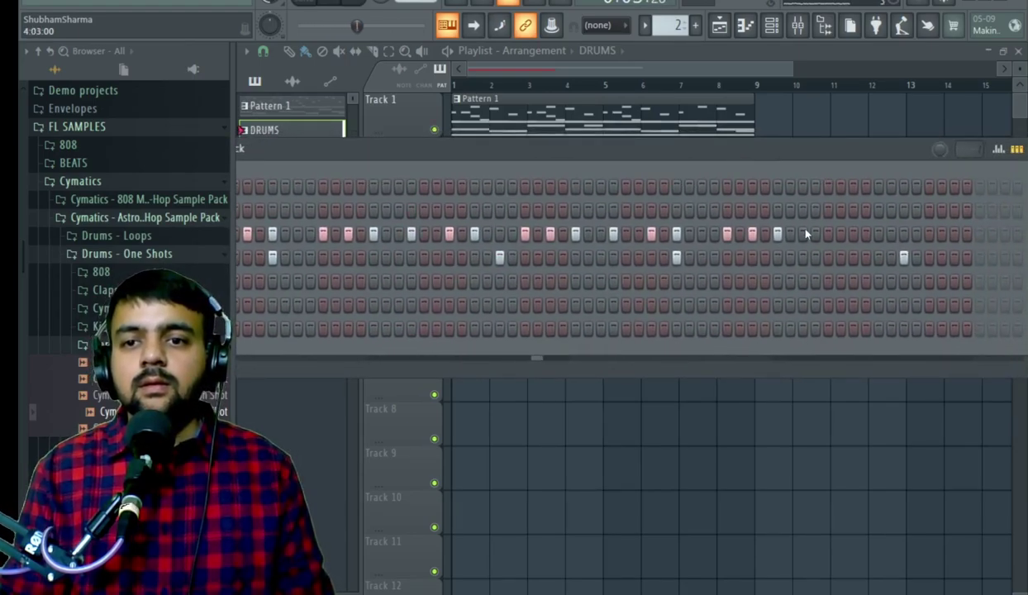
click(854, 234)
click(891, 234)
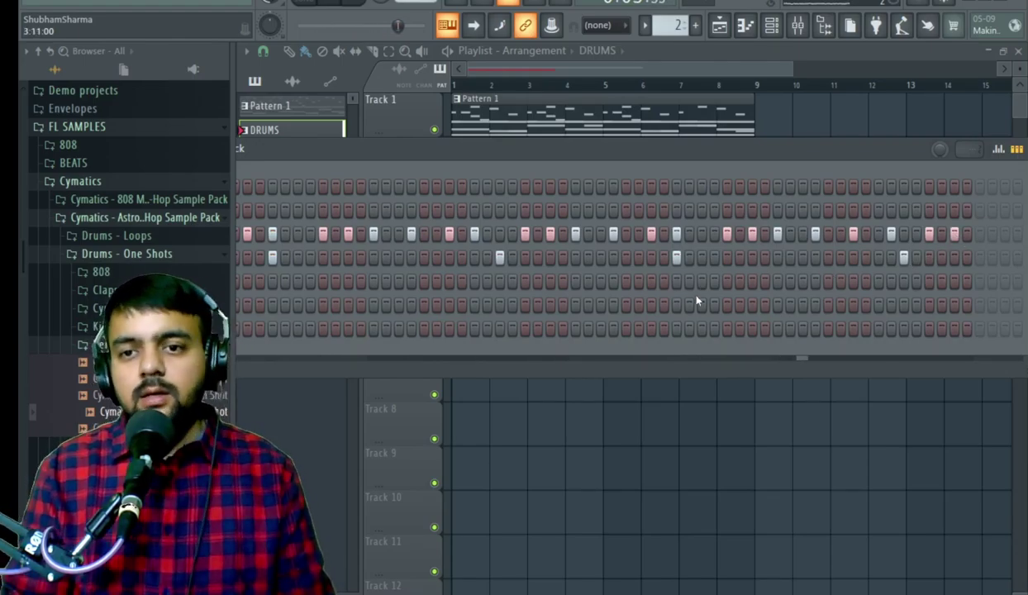
key(space)
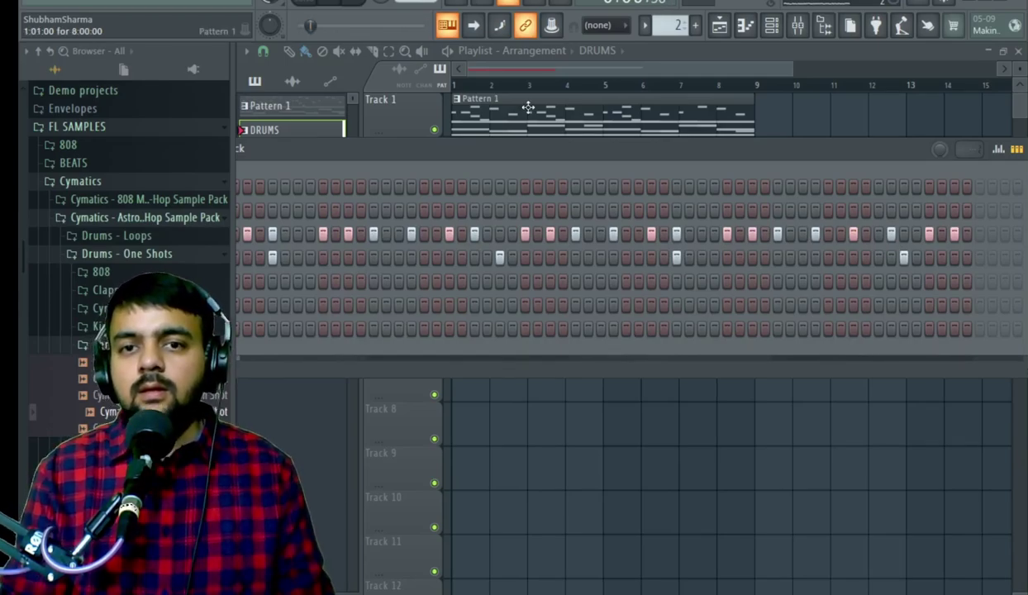
- Place the DRUMS pattern on playlist Track 2 at bar 1, play it in song mode, and duplicate the clip at bar 5
key(F6)
click(304, 3)
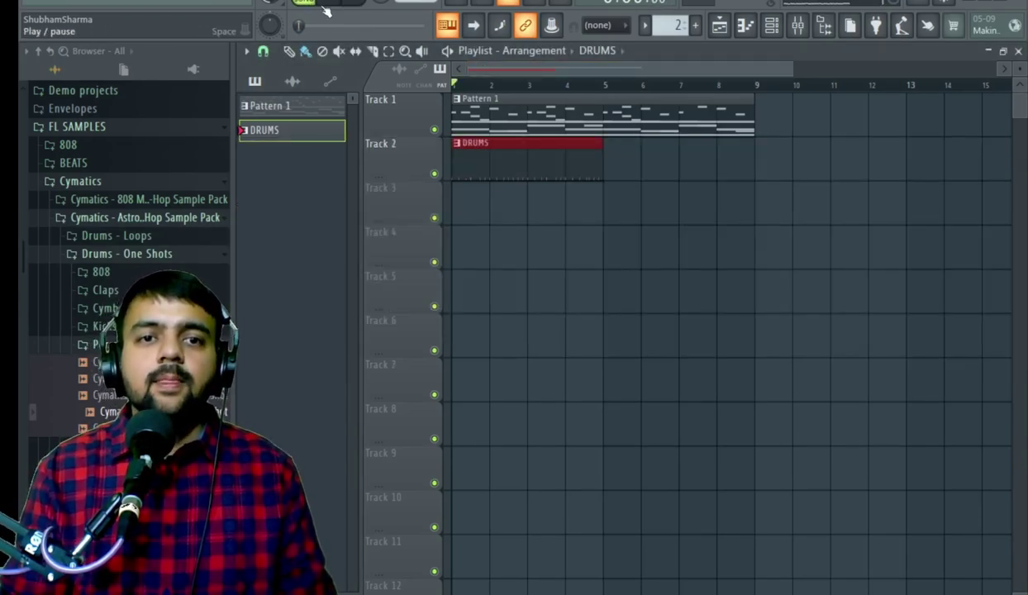
key(space)
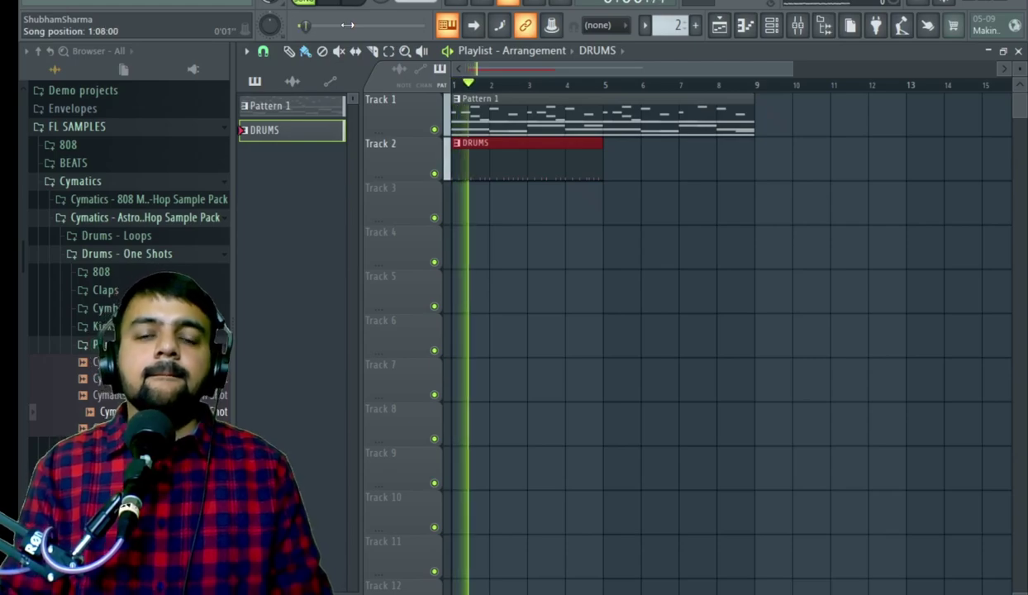
key(ctrl+b)
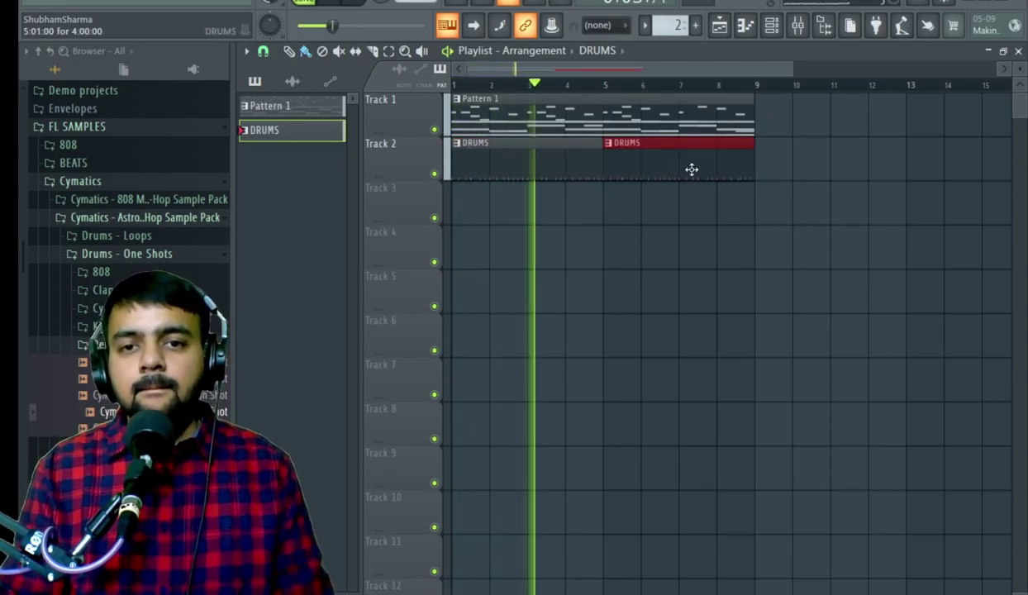
- Reopen the channel rack and open the piano roll of the Astro Tint Percussion Shot channel
click(771, 26)
drag(561, 158, 770, 122)
key(space)
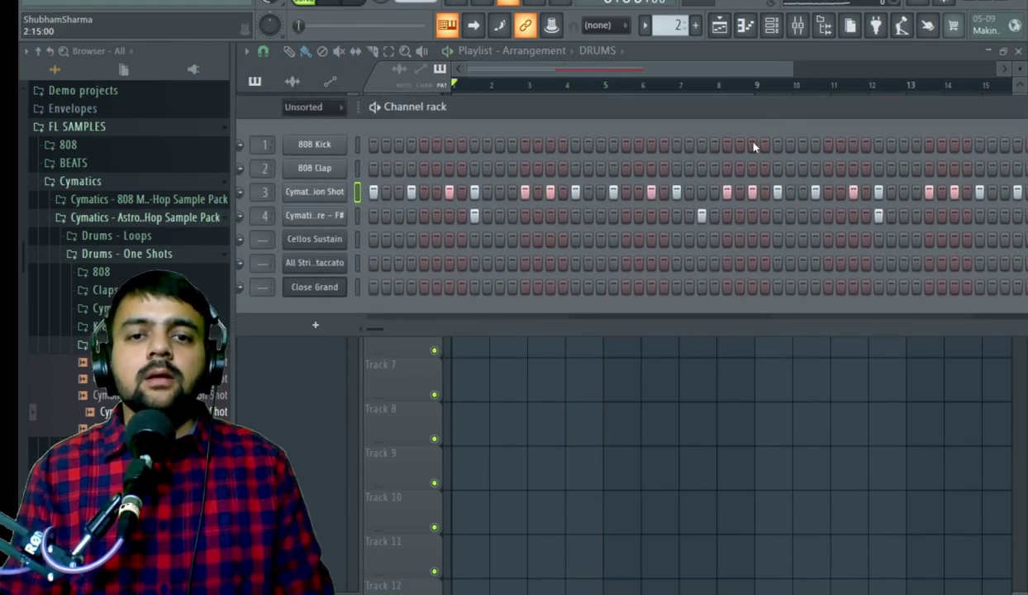
right_click(340, 190)
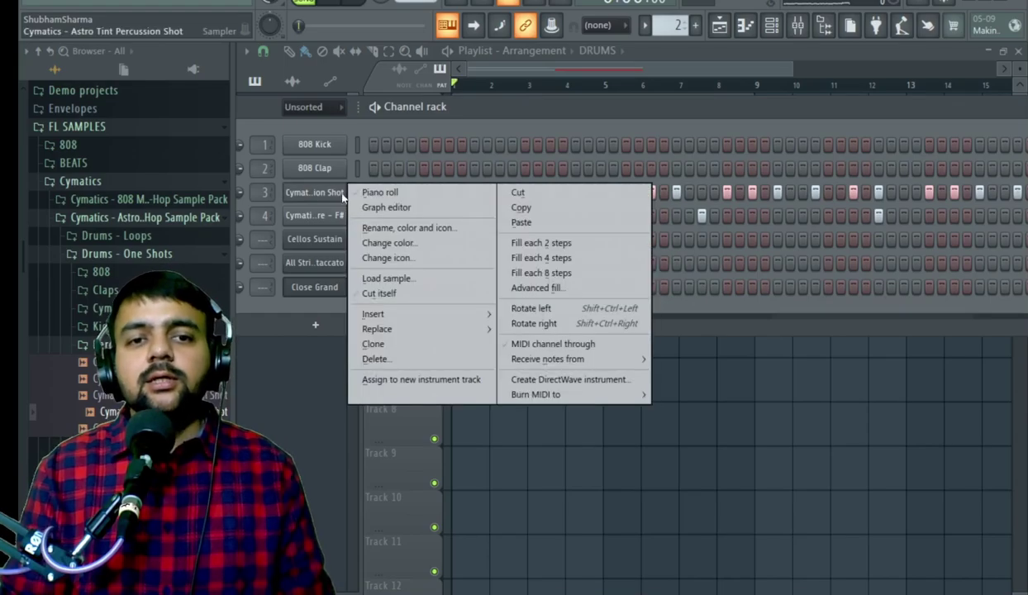
click(373, 192)
- Play the percussion part and set the piano roll snap to 1/3 step for editing the end of bar 2
key(space)
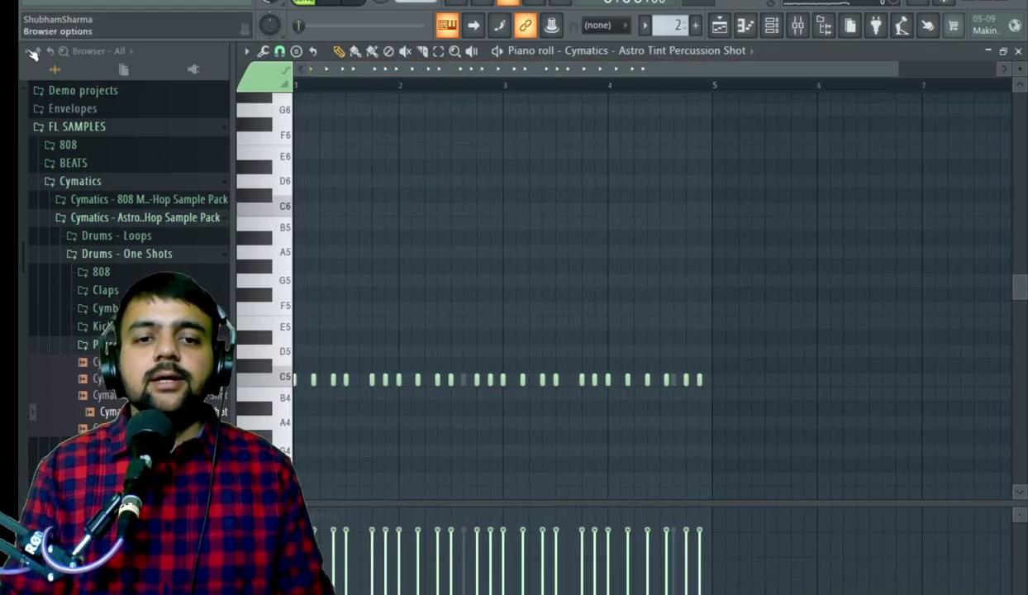
scroll(463, 306, up, 4)
scroll(595, 298, down, 3)
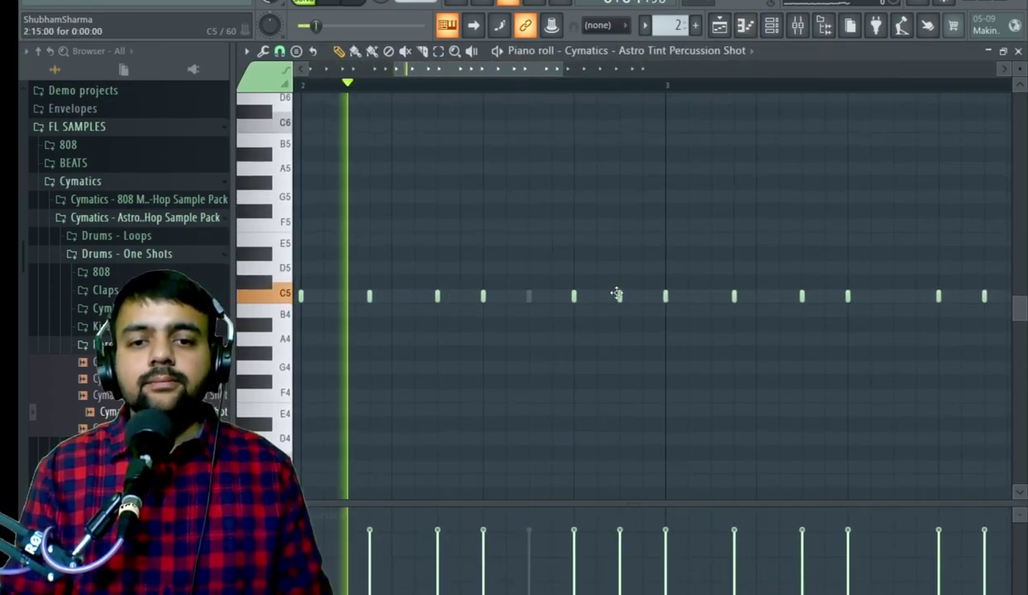
key(space)
scroll(631, 315, up, 3)
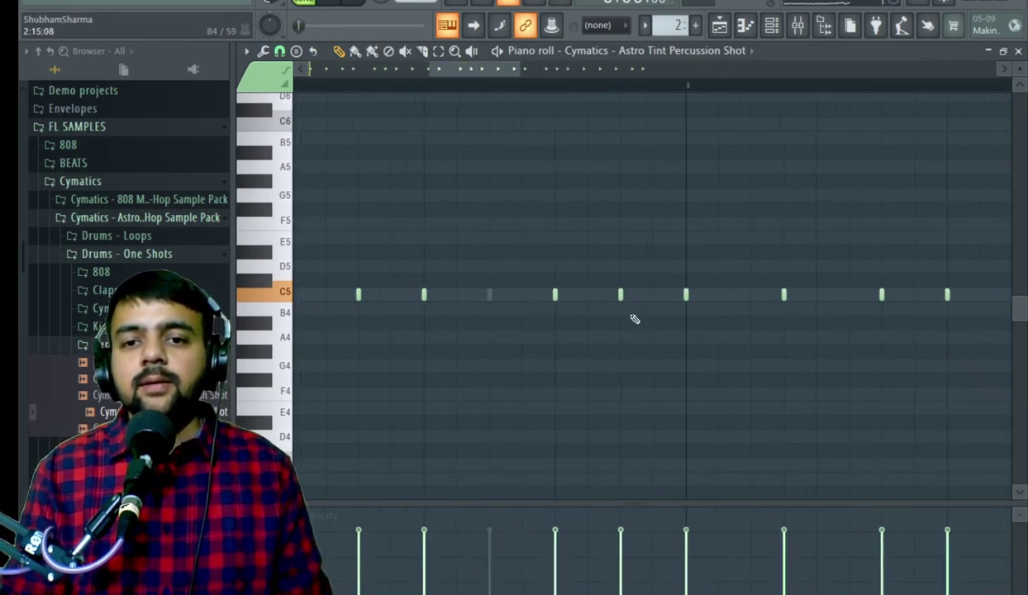
click(279, 51)
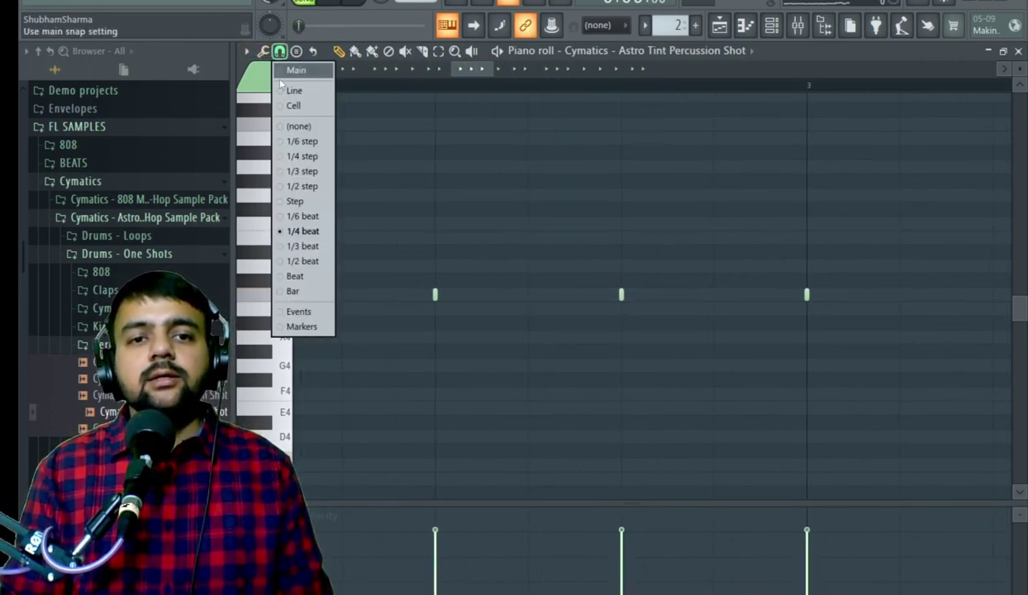
click(302, 171)
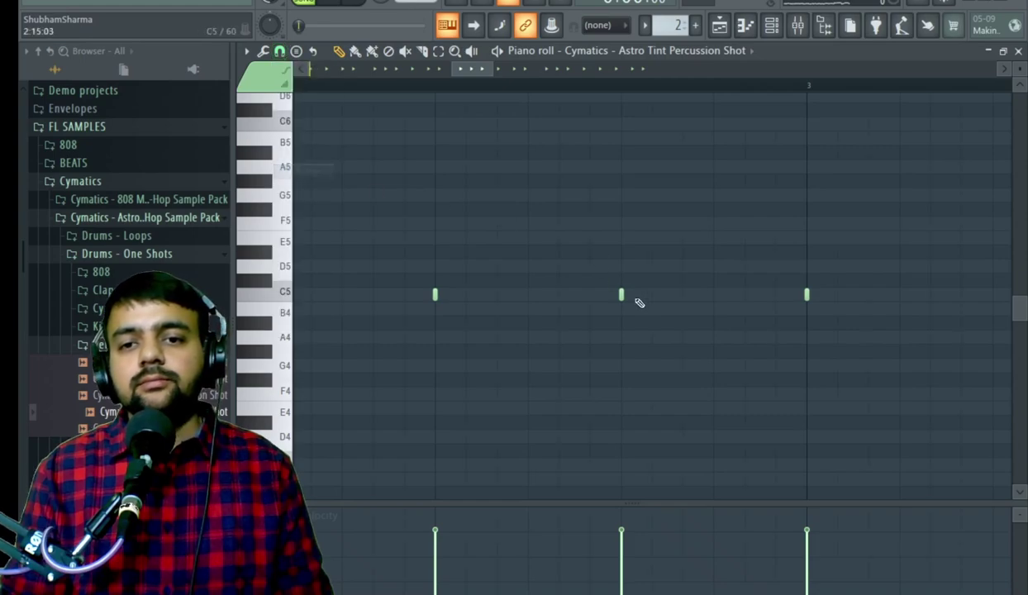
- Draw a roll of five extra C5 hits, 1/3 step apart, between the last bar 2 hit and bar 3
click(657, 295)
right_click(735, 293)
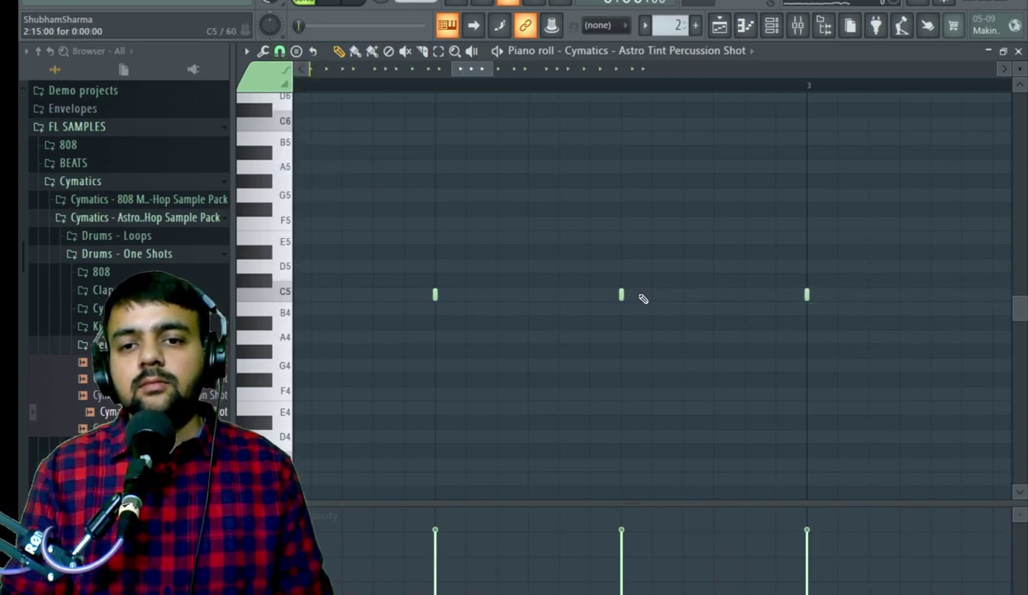
click(652, 294)
click(682, 295)
click(713, 294)
click(744, 295)
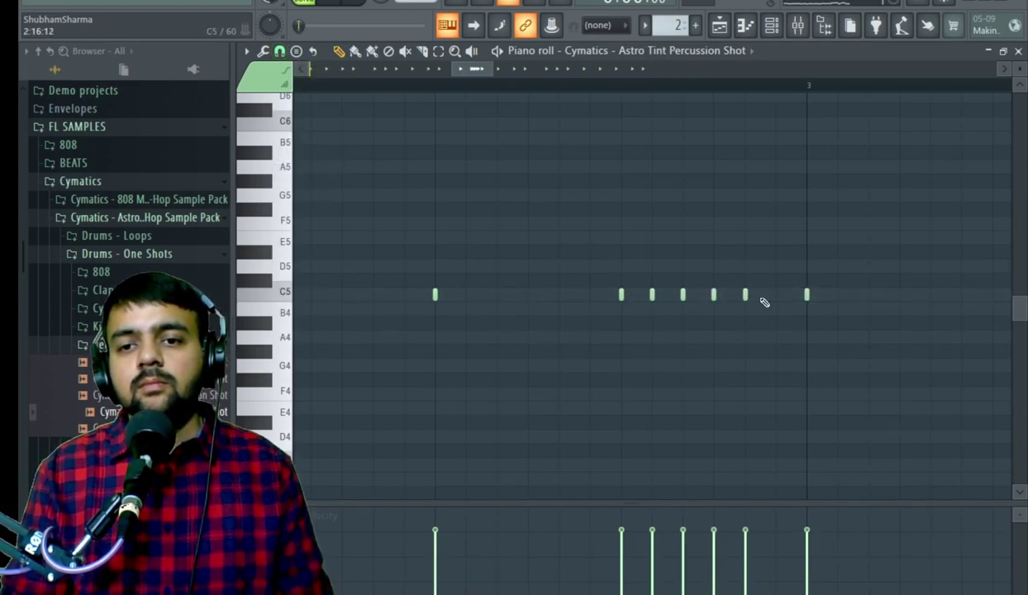
click(776, 295)
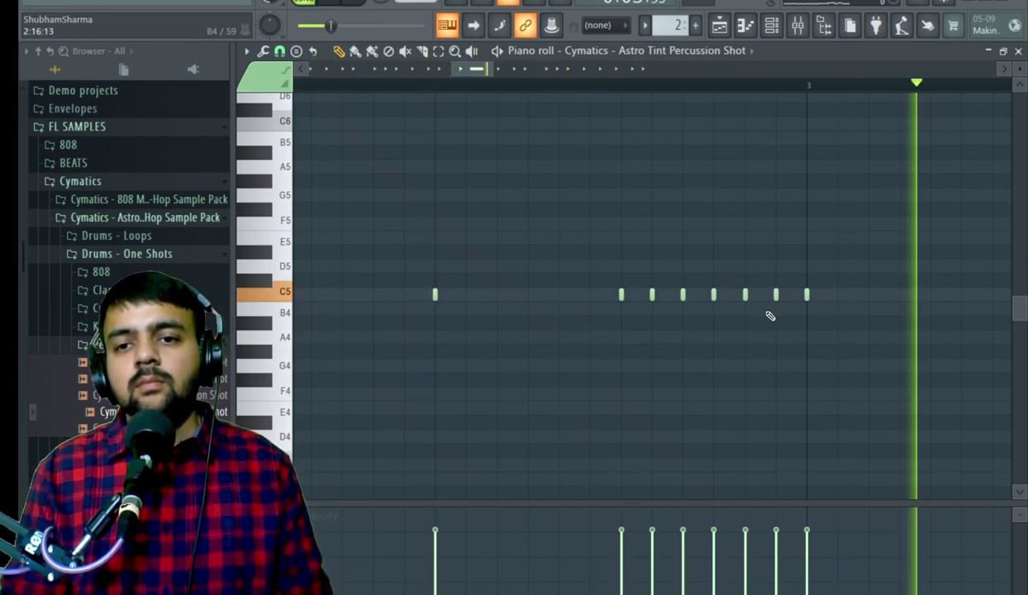
click(590, 295)
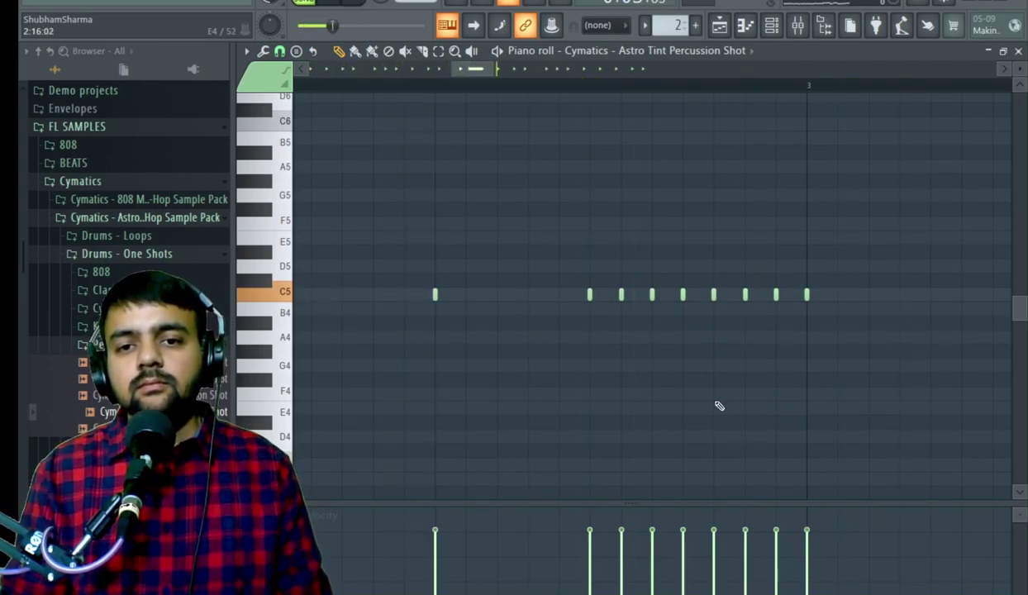
right_click(586, 293)
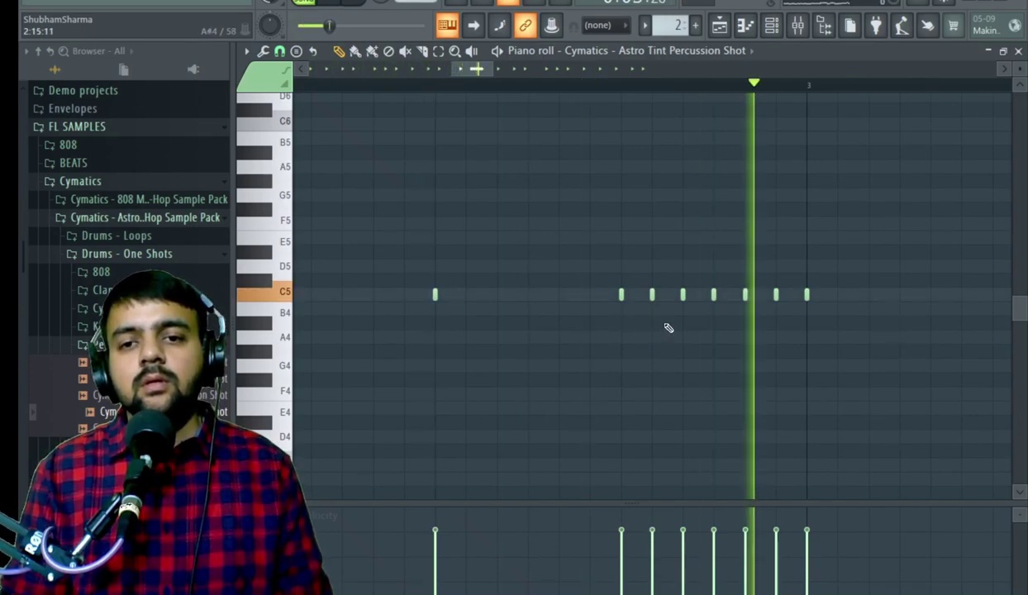
right_click(620, 295)
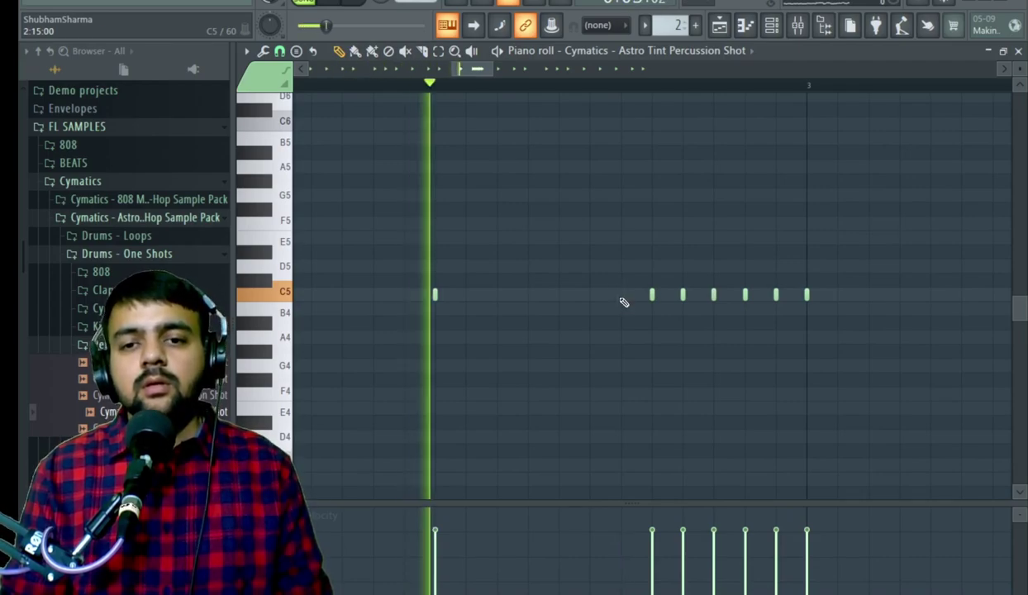
click(620, 295)
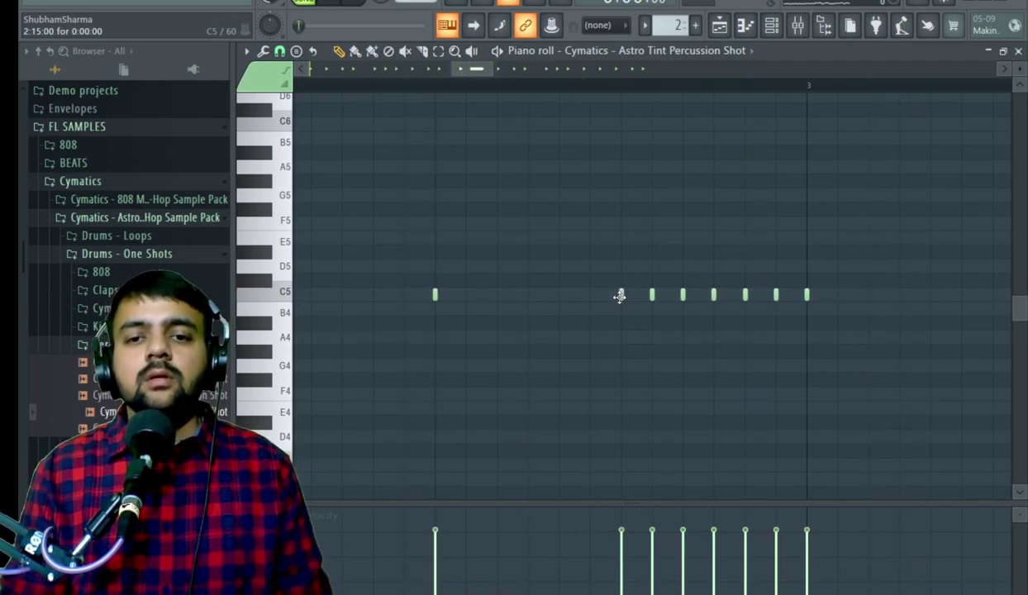
right_click(435, 294)
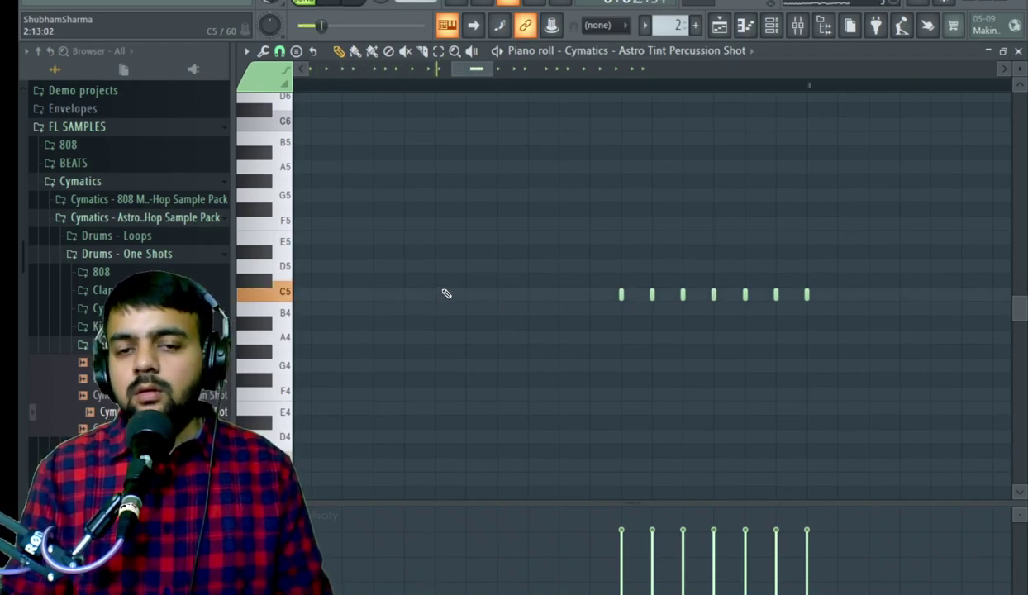
click(437, 294)
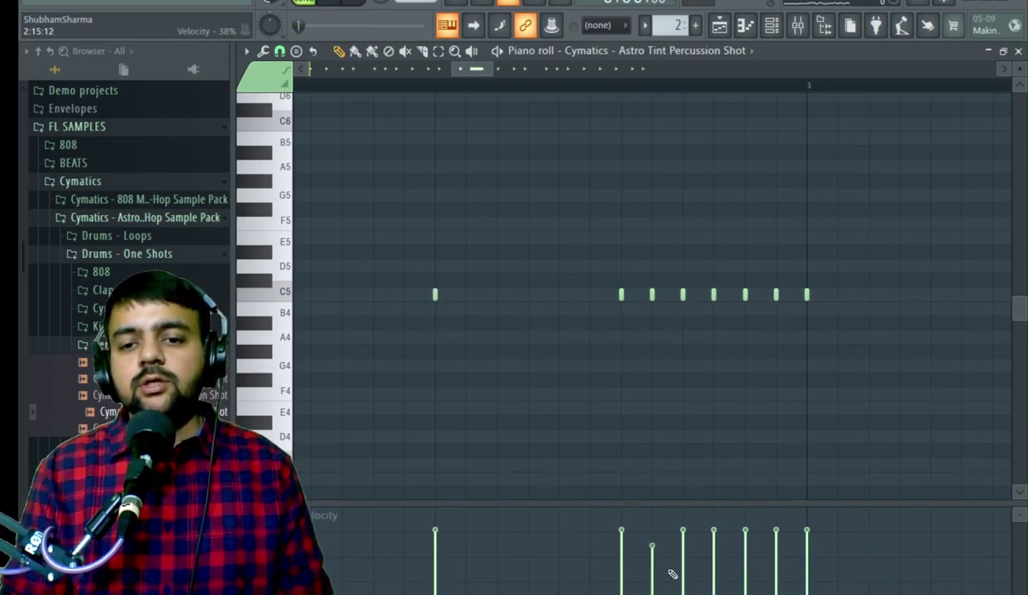
- Try a descending velocity ramp across the C5 roll at the end of bar 2 and play the part
drag(689, 568, 723, 582)
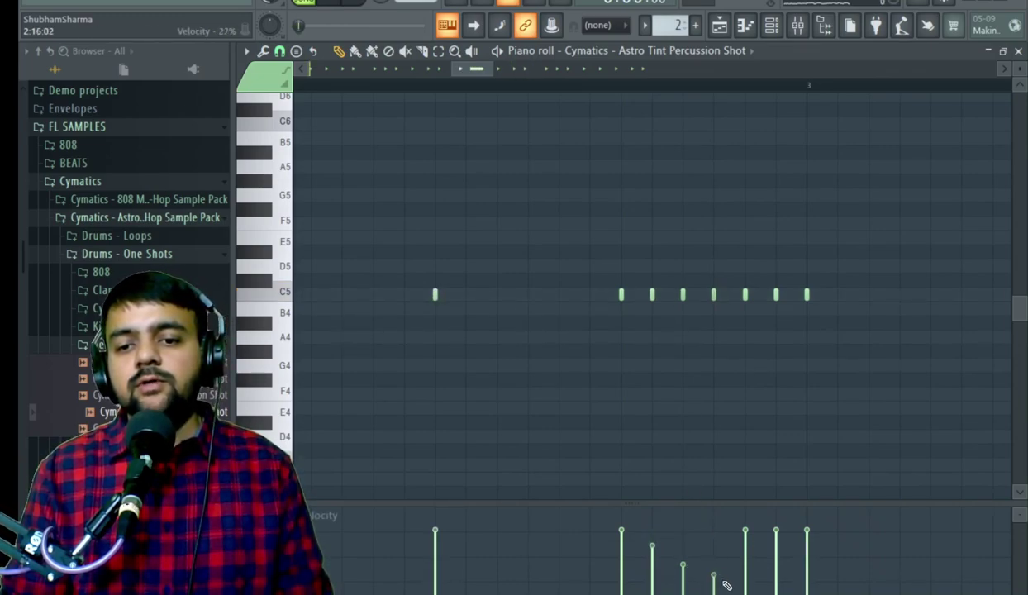
click(750, 590)
click(780, 590)
key(space)
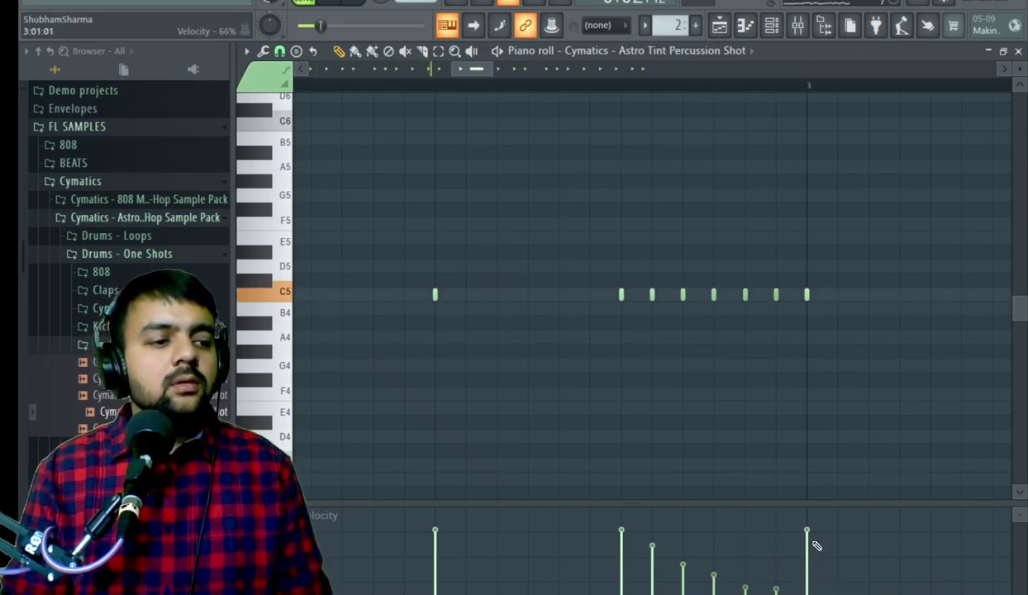
key(space)
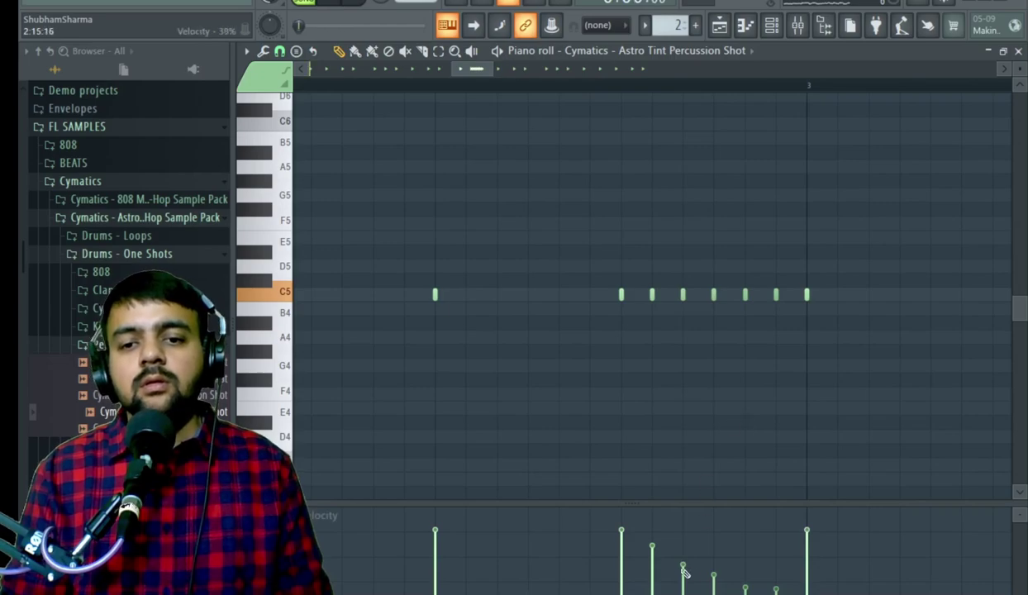
- Shape the velocities of the bar 2 roll into a rising ramp towards bar 3 and play the part
mouse_move(632, 578)
mouse_down()
mouse_move(646, 558)
mouse_move(740, 518)
mouse_move(774, 527)
mouse_up()
key(space)
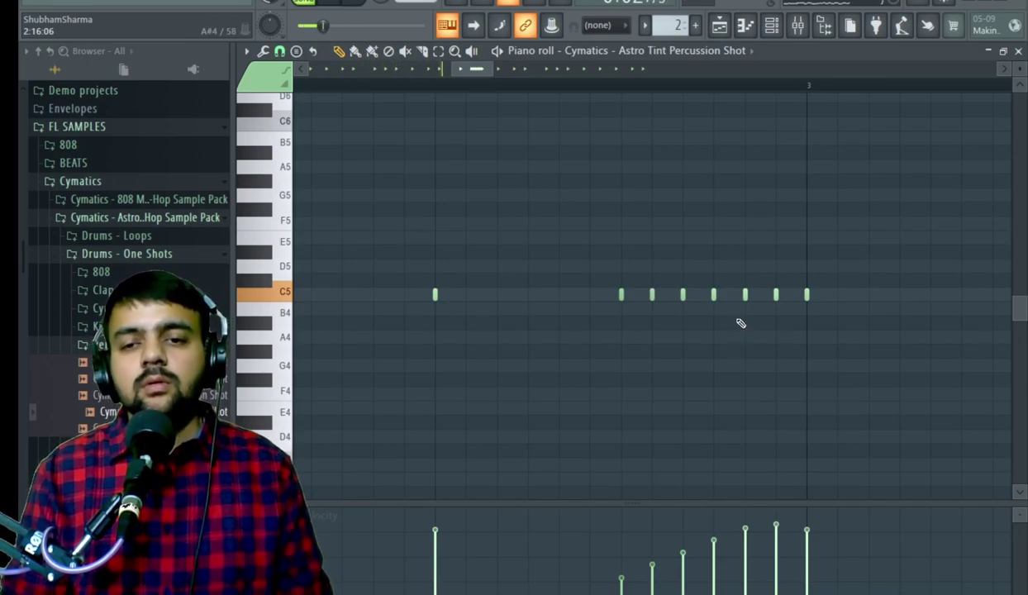
key(space)
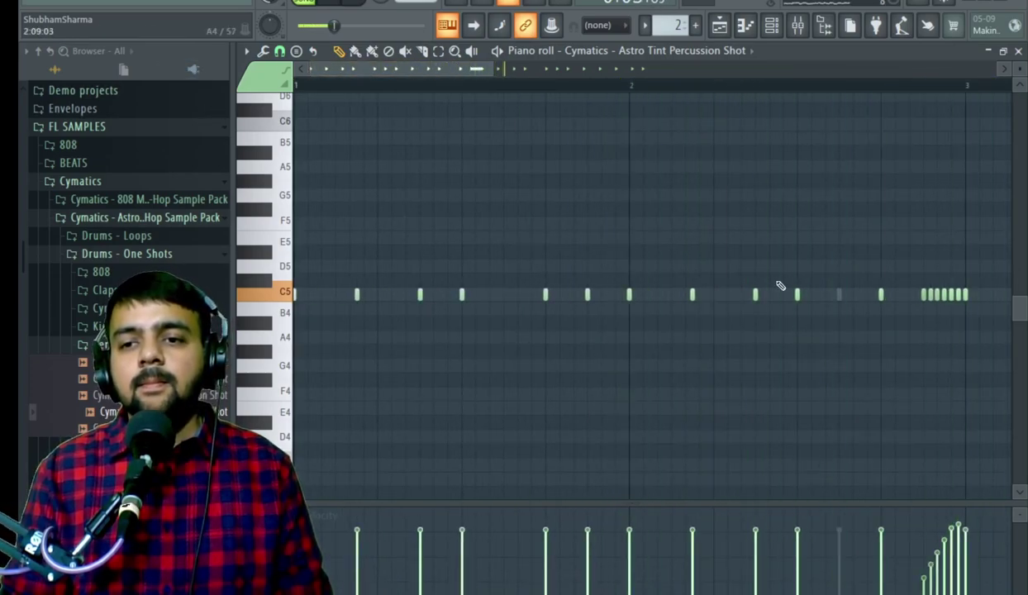
- Try two extra C5 hits in the second half of bar 4, starting at 4:11, and play the part
drag(471, 69, 677, 88)
click(697, 298)
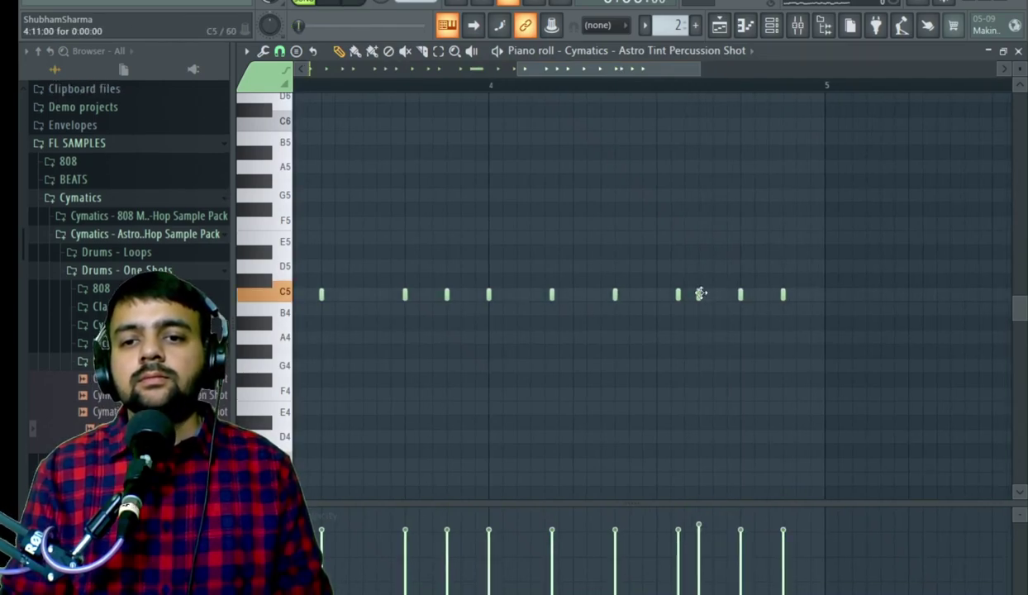
click(712, 296)
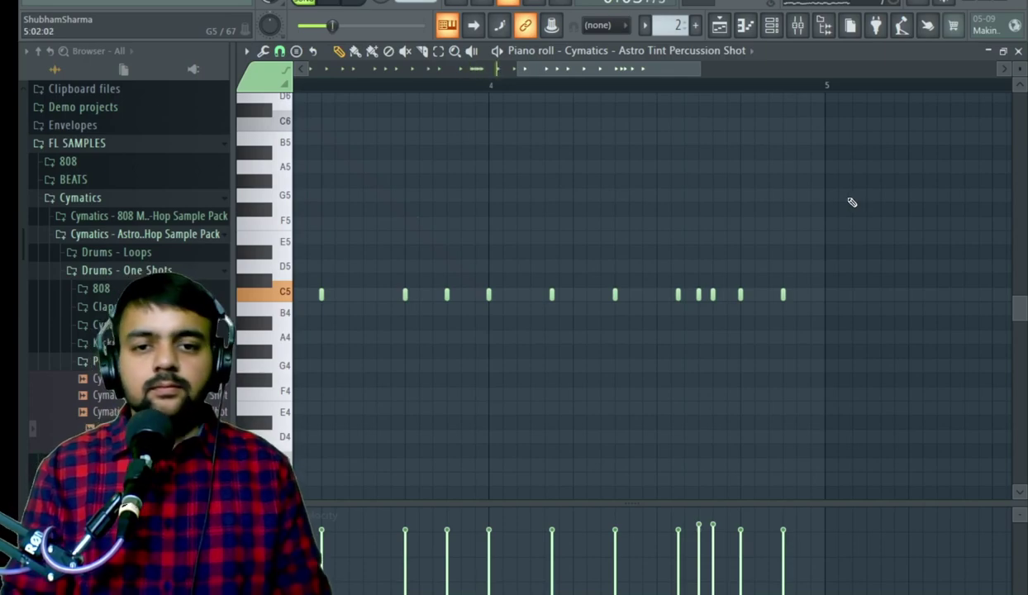
key(space)
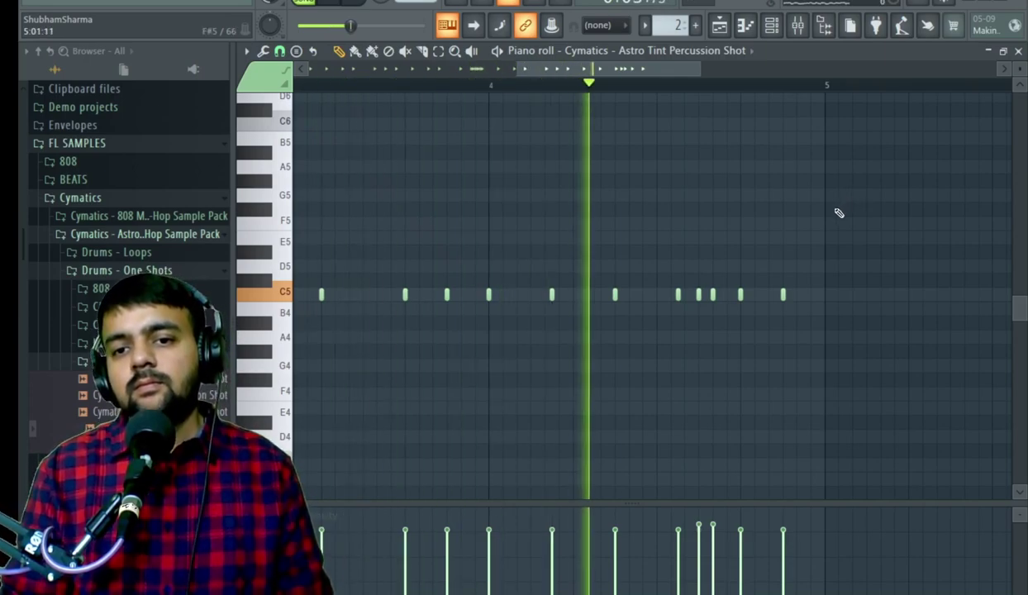
key(space)
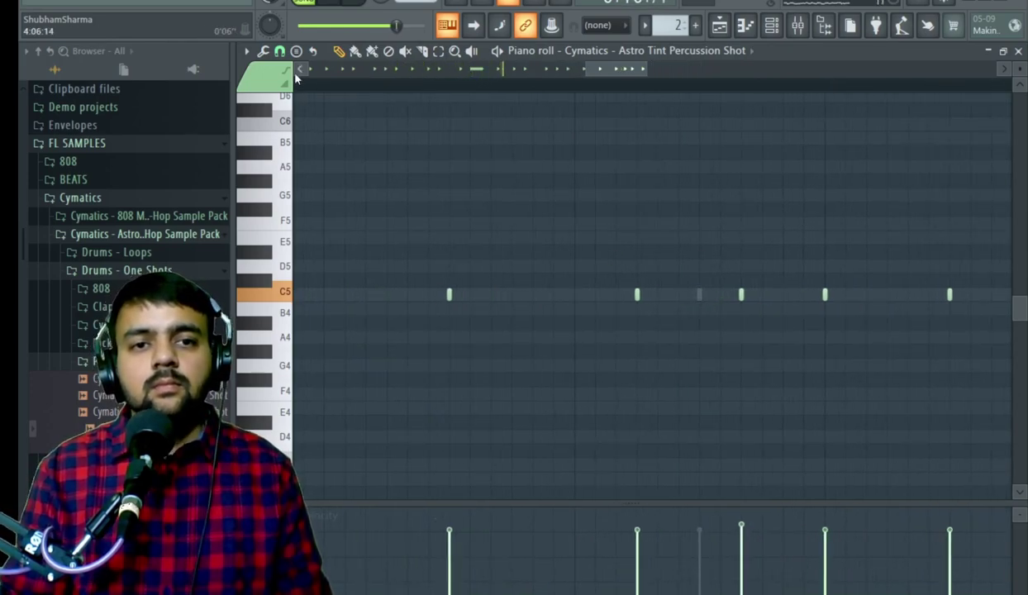
- Try a 1/4 step snap for the extra bar 4 hits, respace them and play the part
click(279, 51)
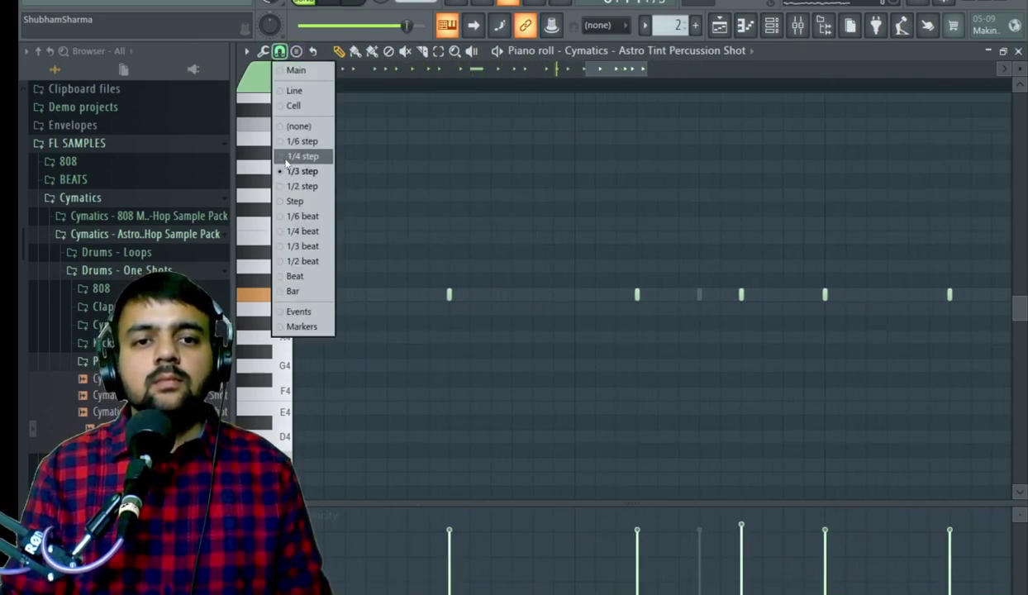
click(302, 157)
key(space)
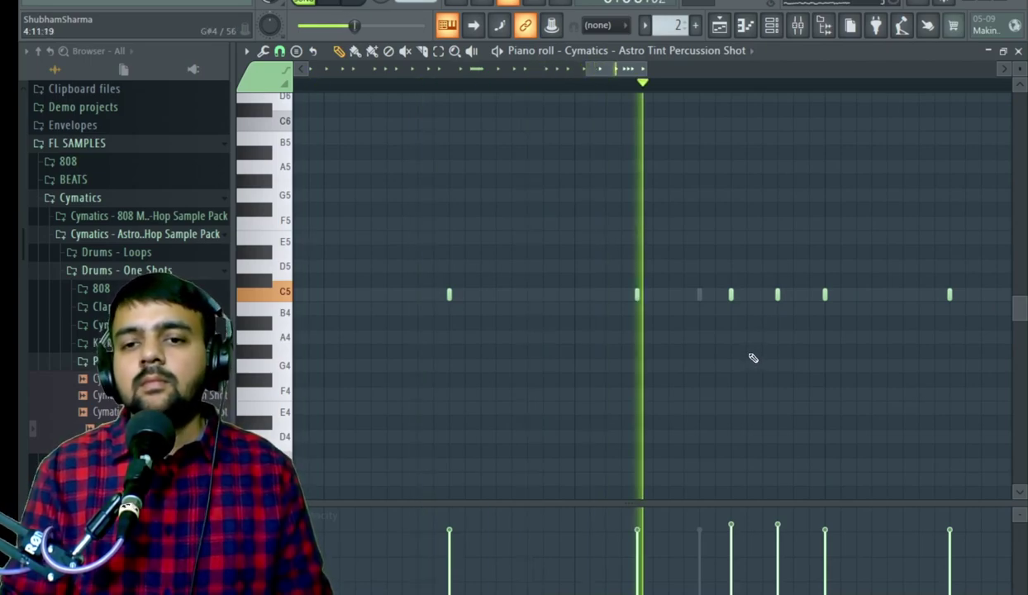
key(space)
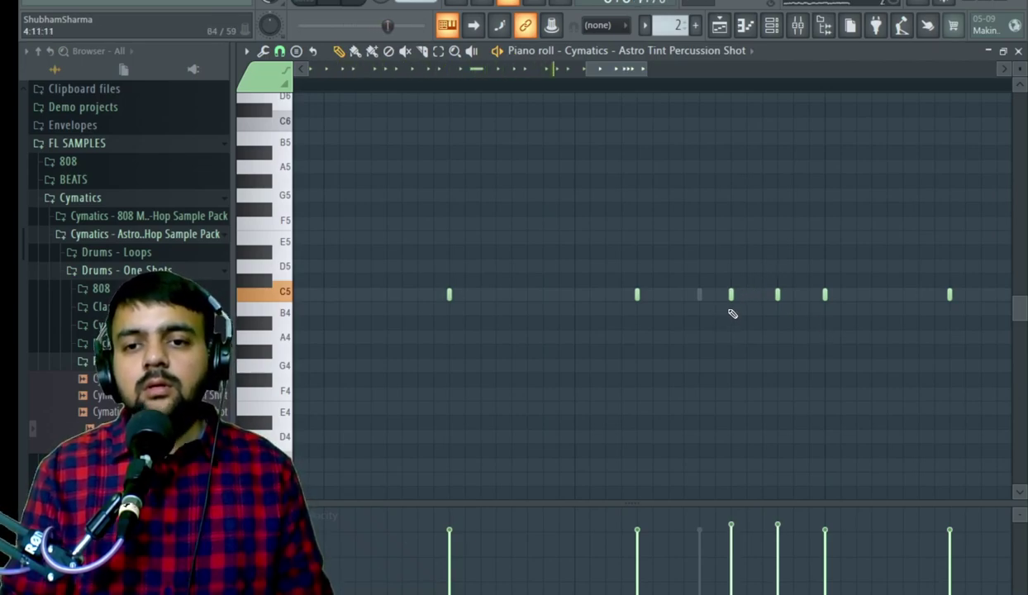
key(space)
key(space)
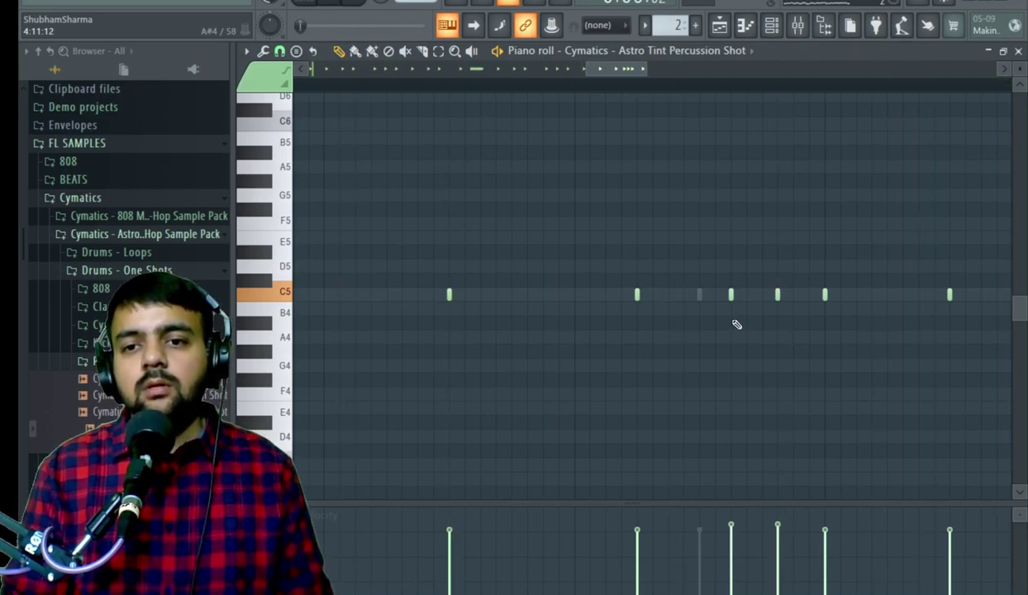
- Set the piano roll snap to 1/3 step and draw three C5 hits, 1/3 step apart, starting at 4:11
click(280, 51)
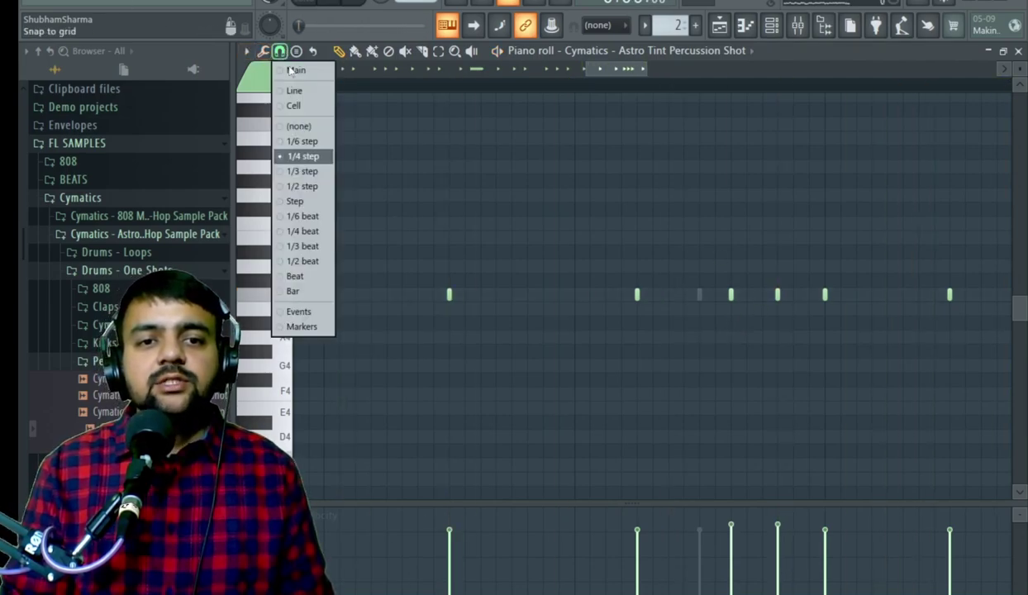
click(301, 157)
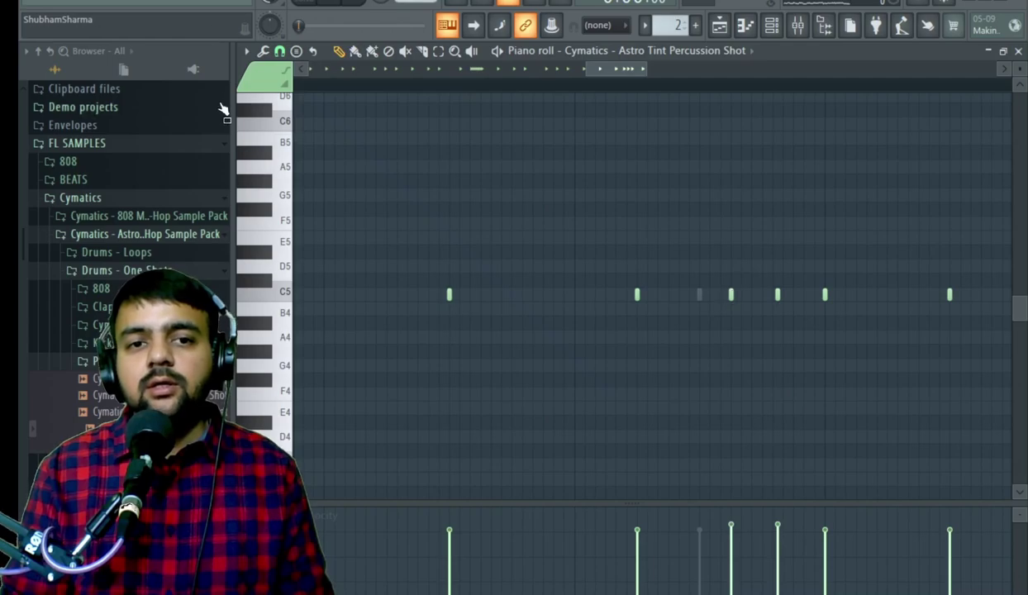
click(280, 51)
click(300, 171)
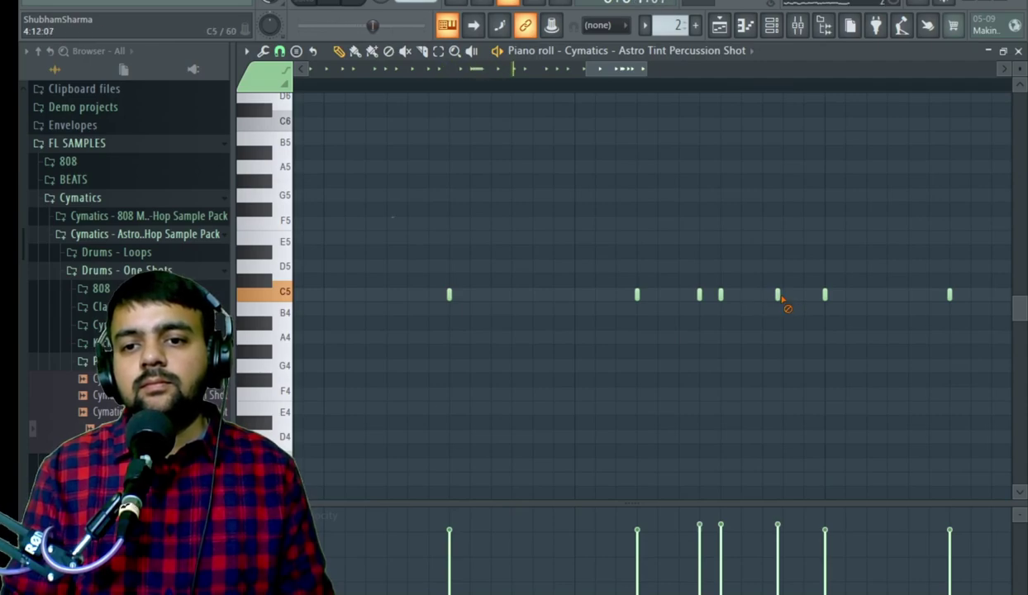
click(741, 294)
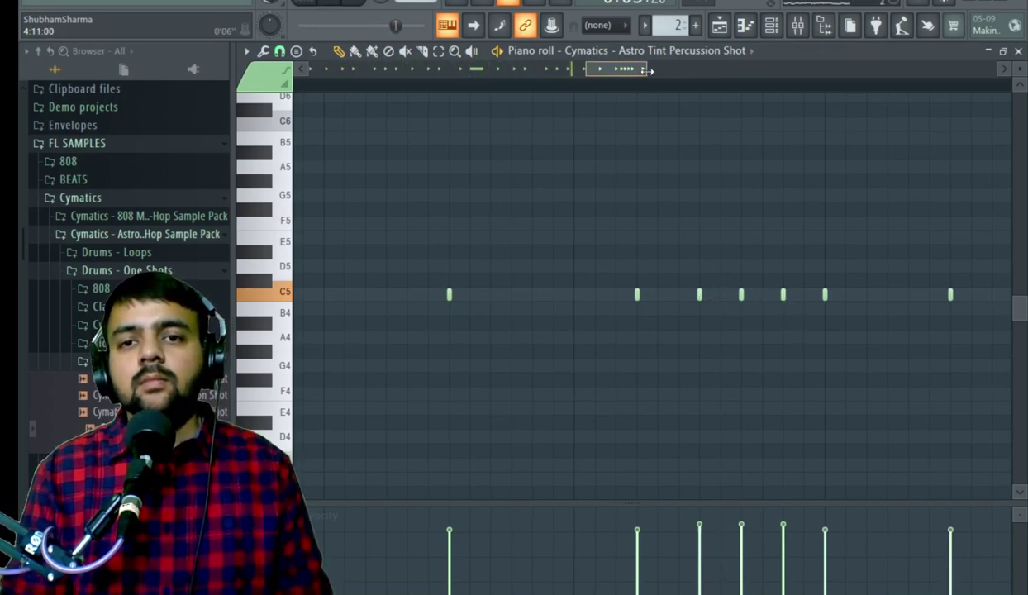
- Loop the second half of bar 4, delete the second and third added hits, and move the playback position to early bar 4
drag(648, 70, 672, 68)
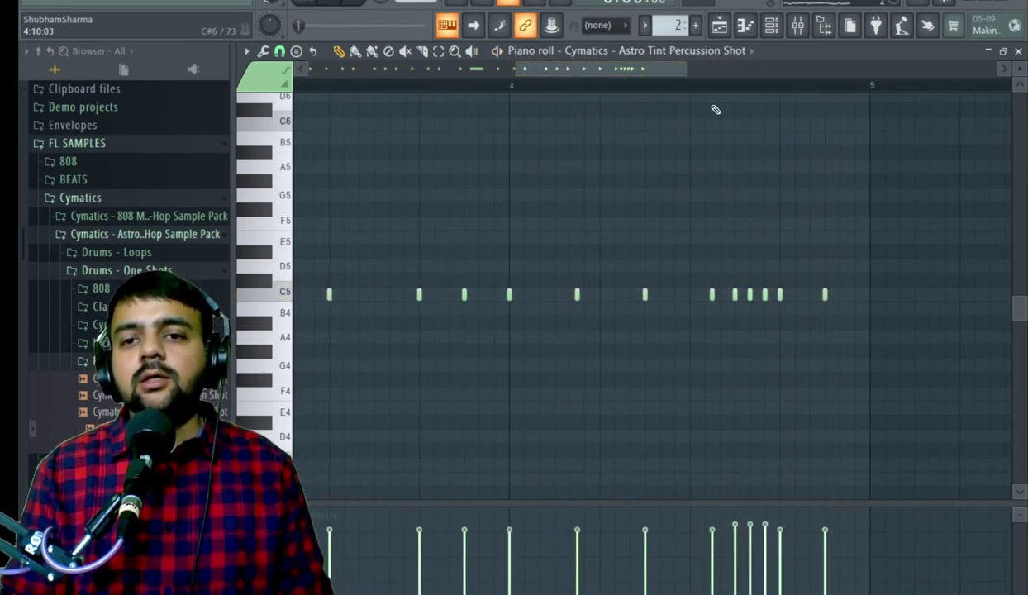
drag(693, 91, 854, 95)
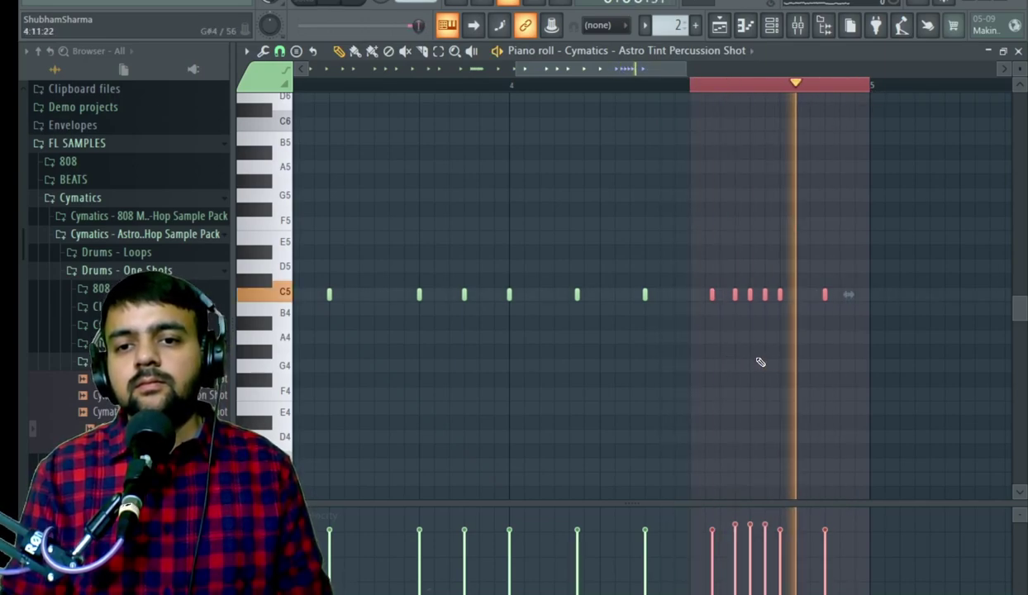
right_click(750, 296)
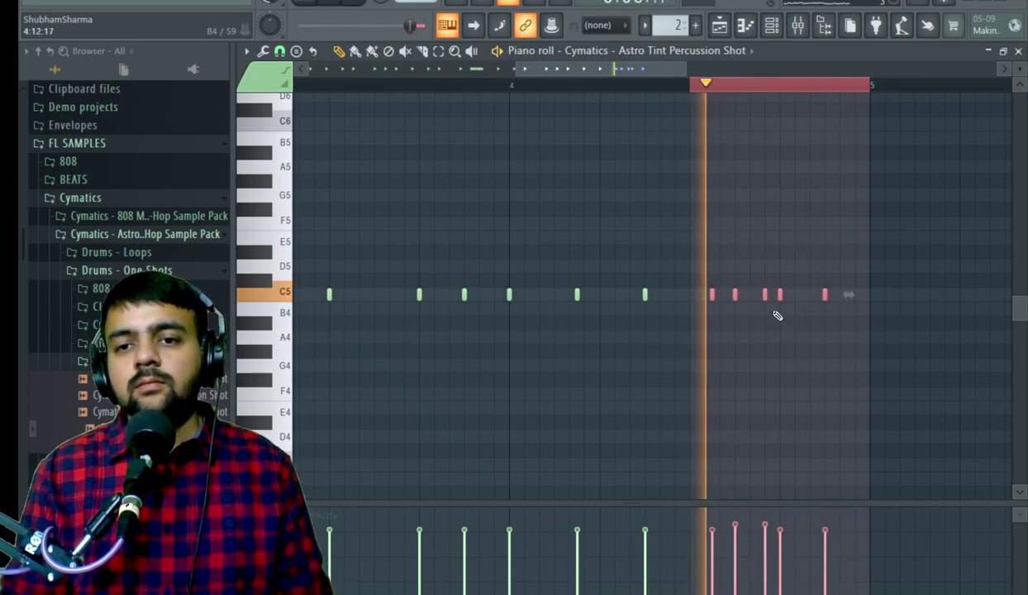
right_click(765, 296)
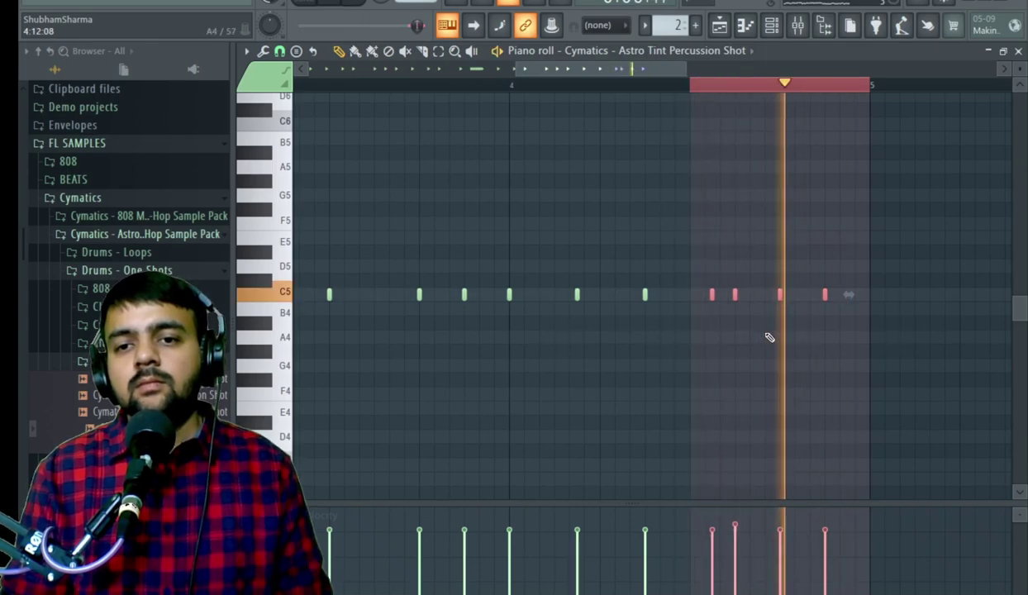
click(591, 83)
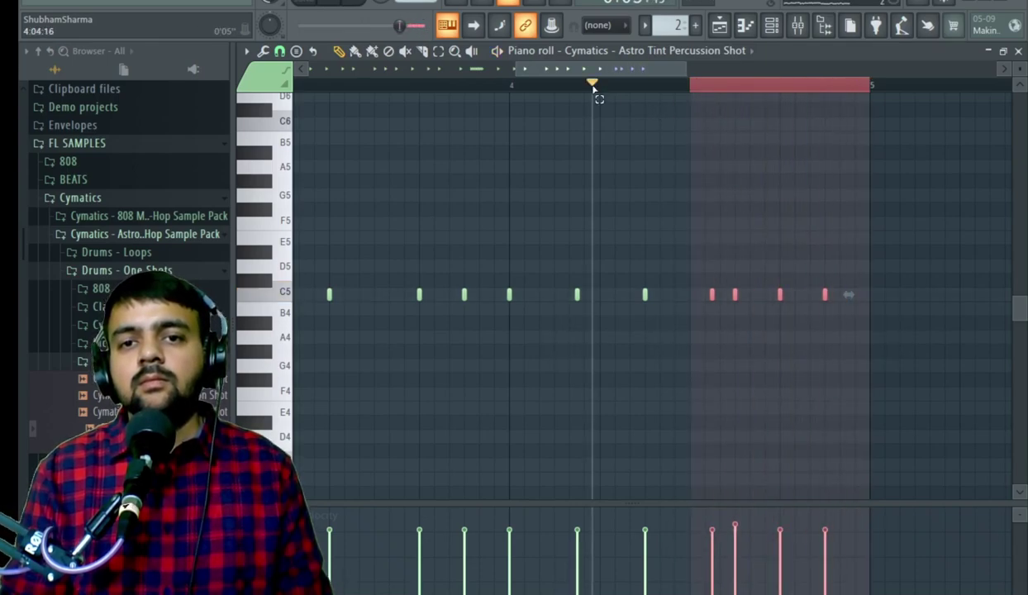
- Replace the 808 Clap sample in the channel rack with the Cymatics - Astro Talk Hihat 2 one-shot
click(770, 25)
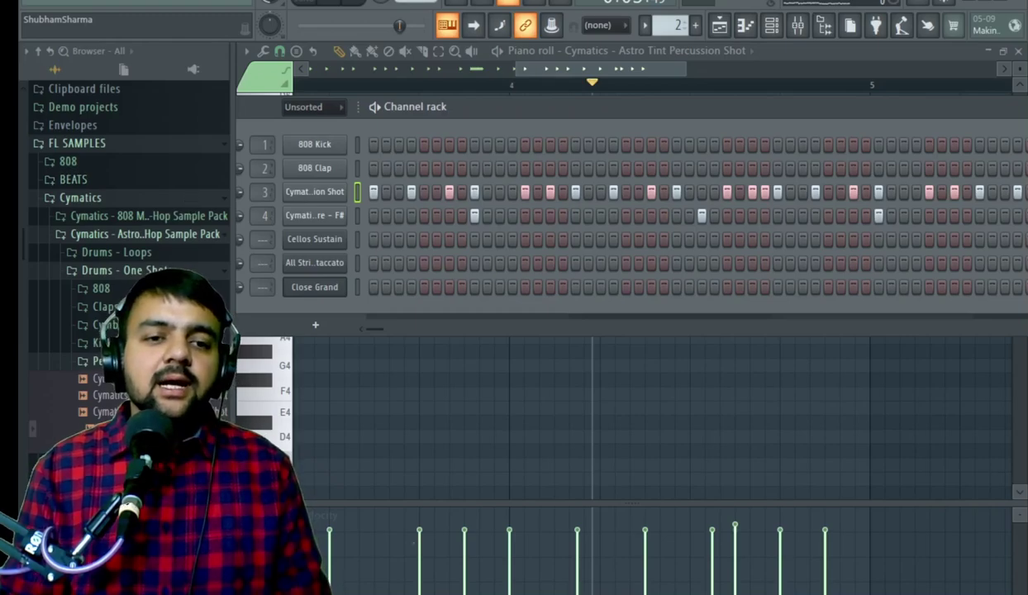
click(98, 361)
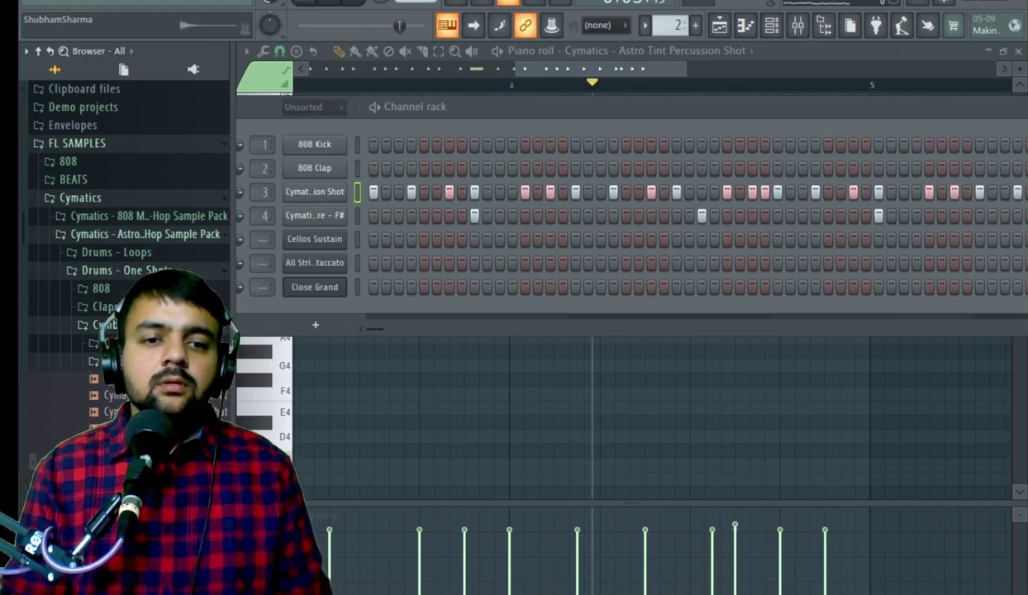
drag(165, 395, 322, 178)
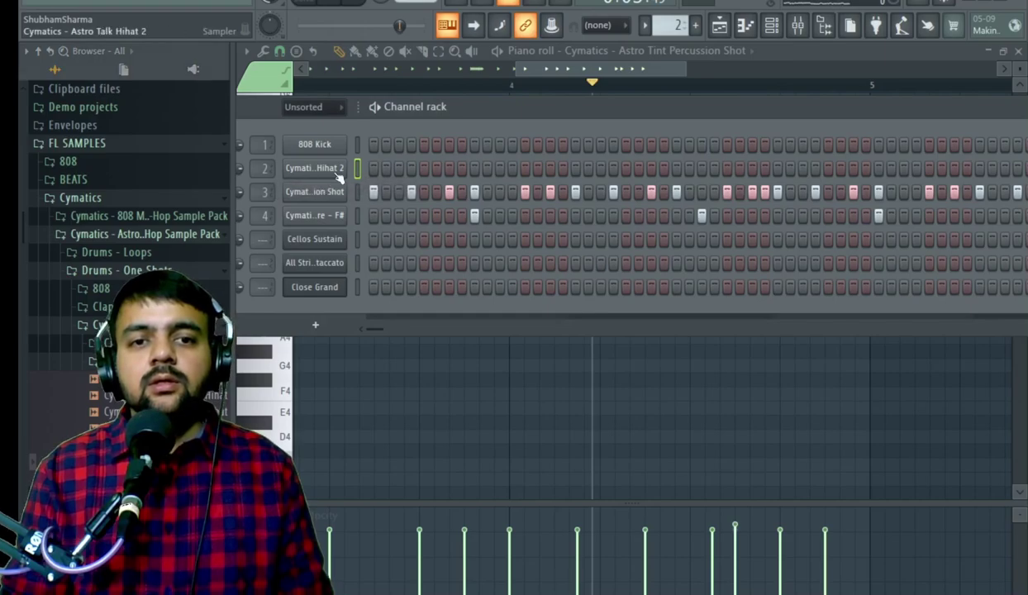
- Copy the Astro Tint Percussion Shot notes into the Hihat 2 channel and add an extra hihat hit on step 40
right_click(345, 189)
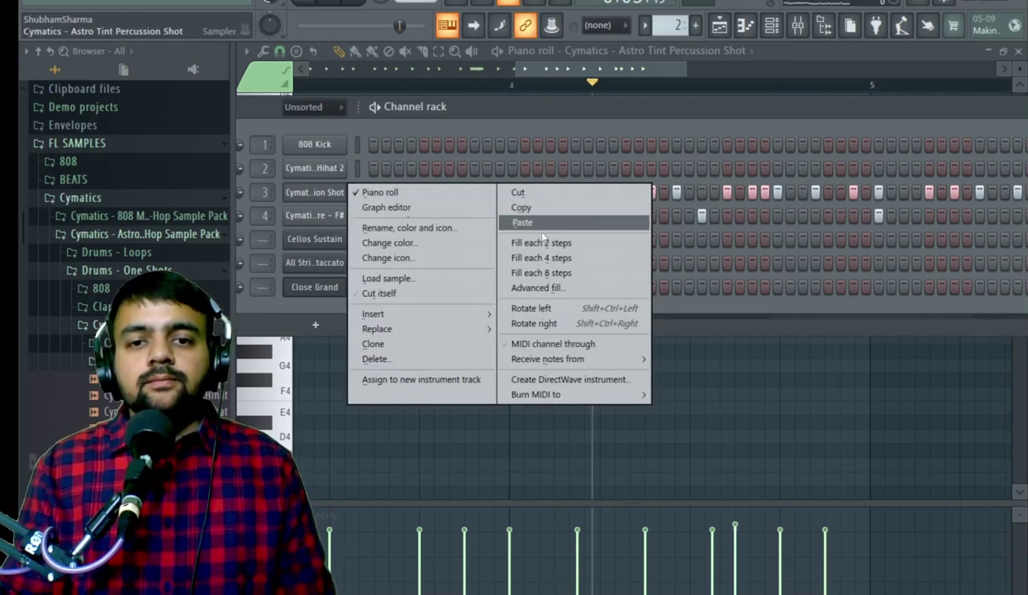
click(520, 207)
right_click(300, 164)
click(525, 199)
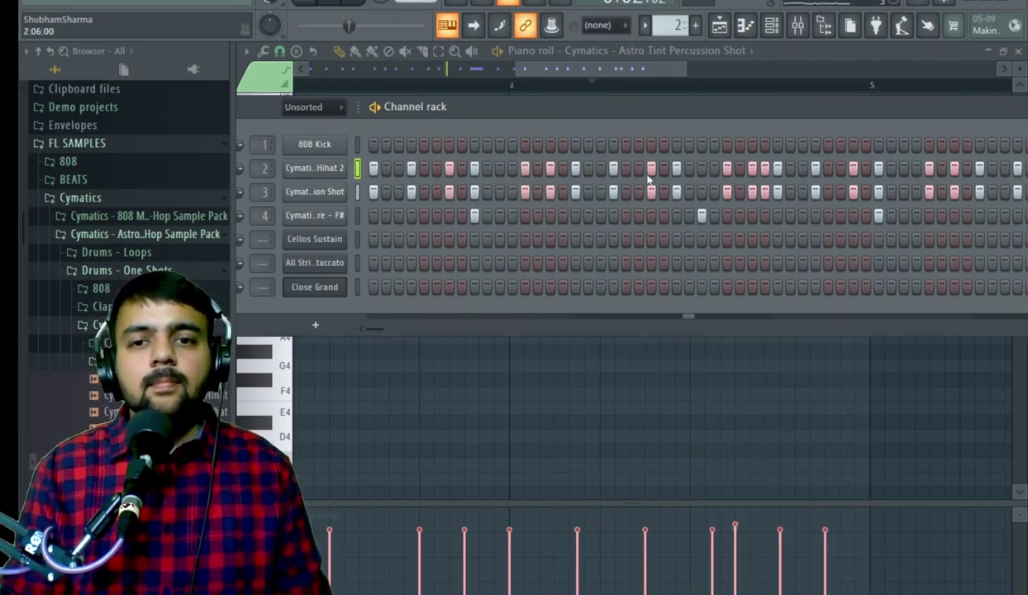
click(866, 170)
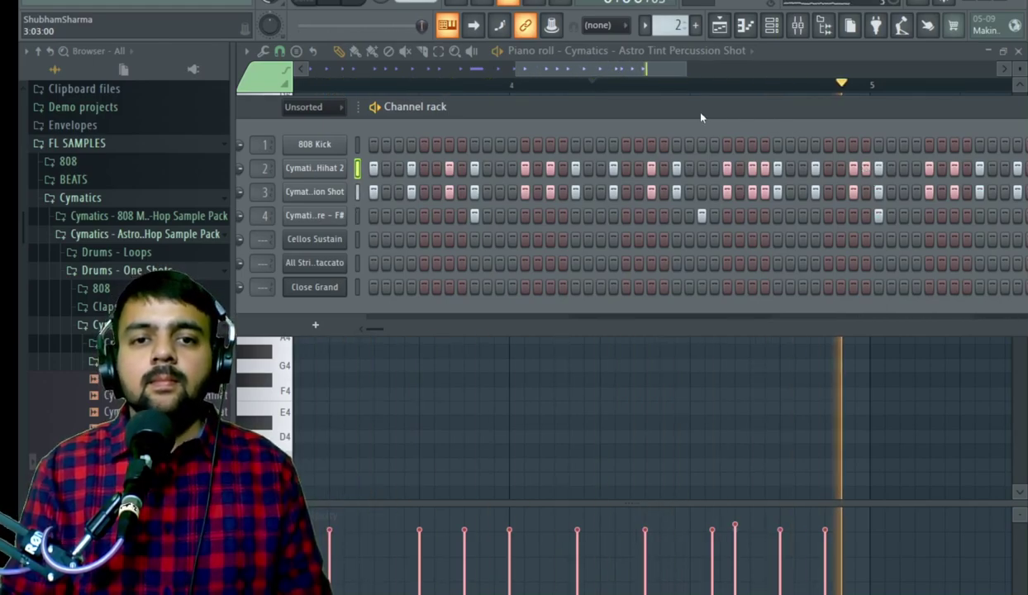
- Add the Cymatics - Astro Screw 808 - F# sample as a new channel and view its miscellaneous settings
click(100, 288)
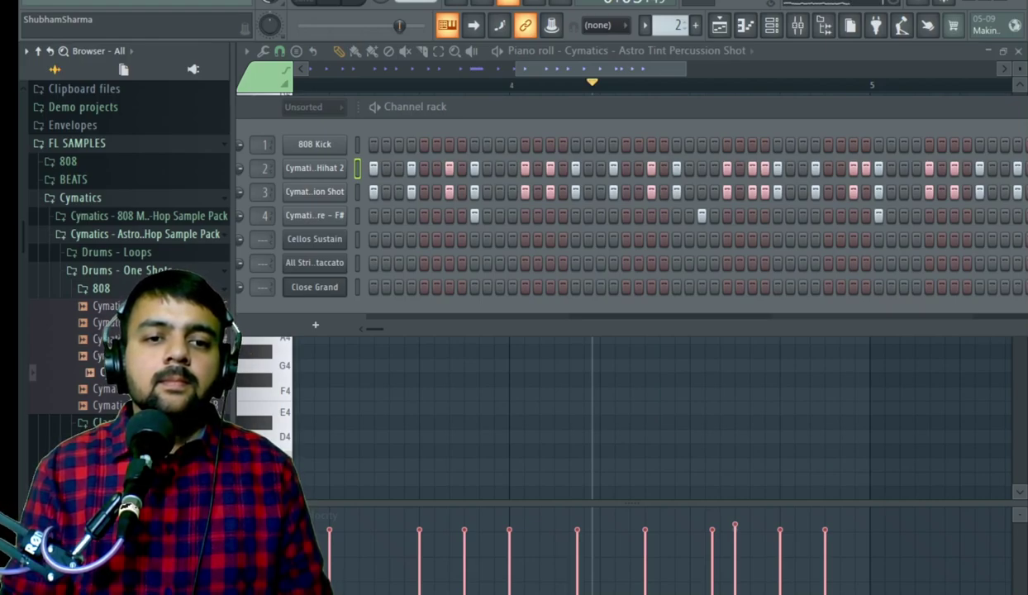
drag(108, 339, 334, 305)
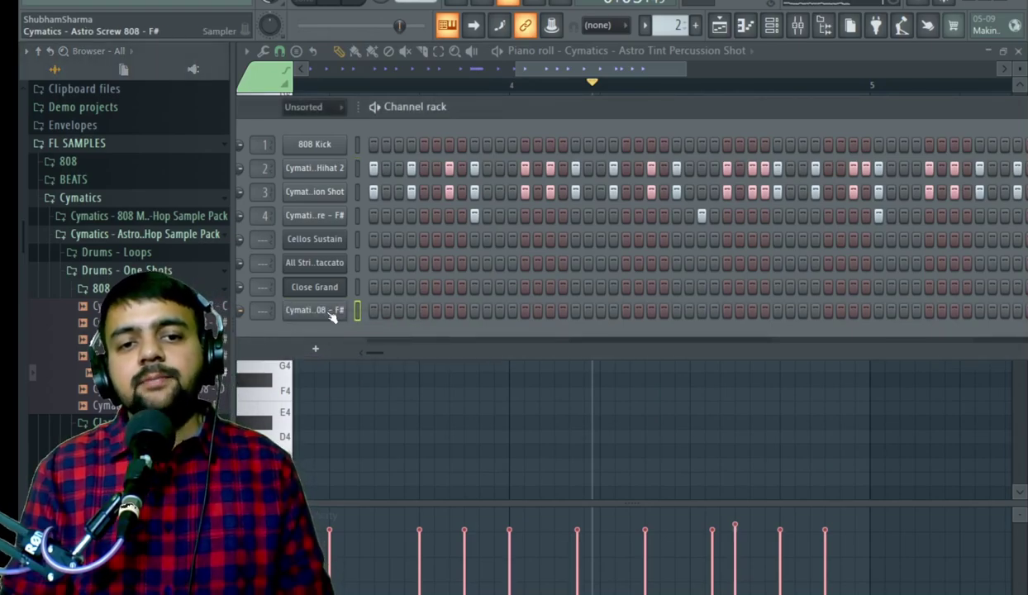
click(331, 317)
click(414, 234)
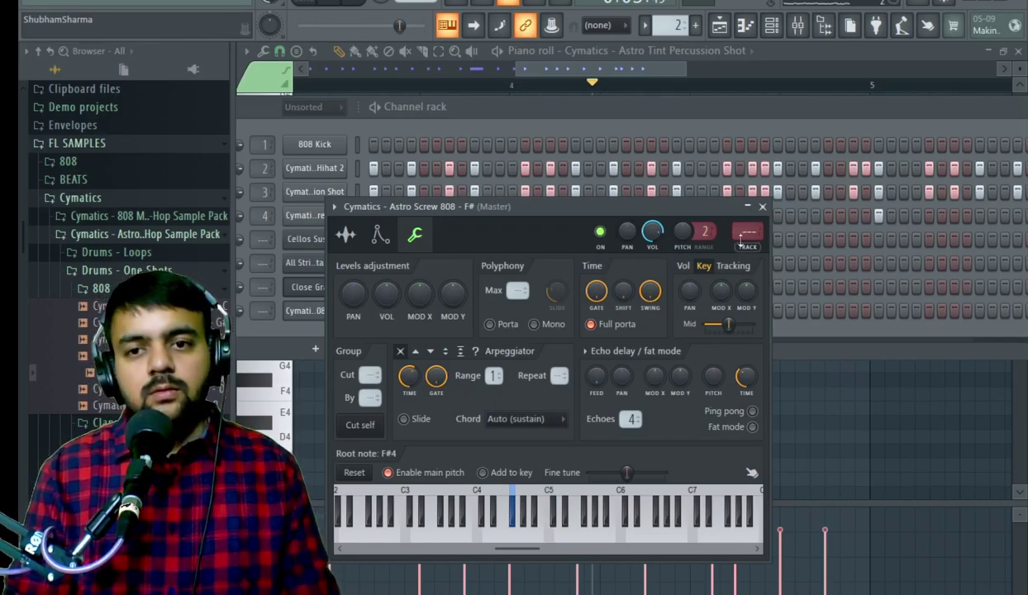
click(762, 206)
- Enable Cut itself for the Astro Screw 808 channel and check that option
right_click(338, 314)
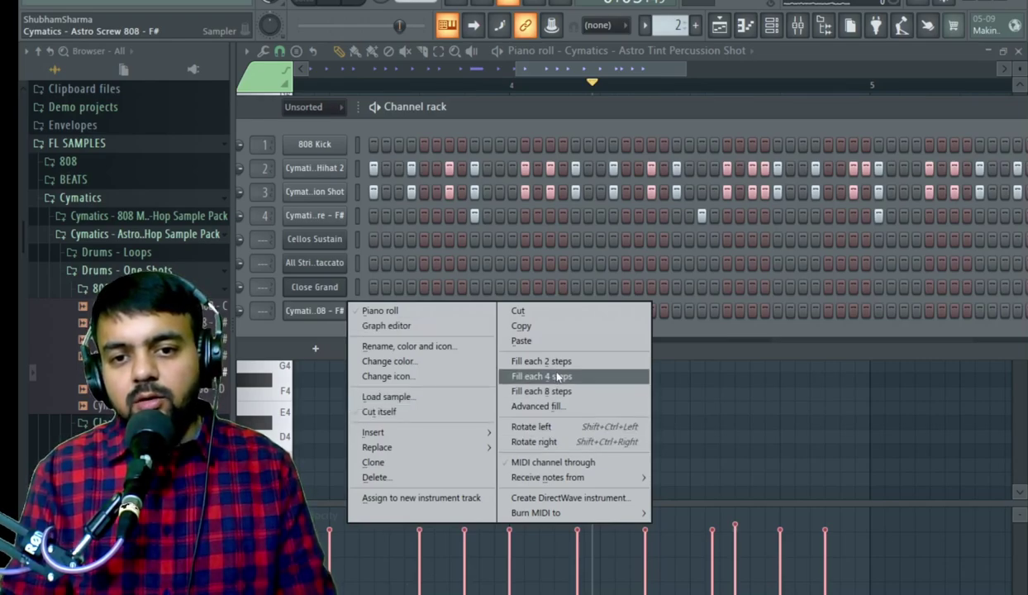
click(405, 412)
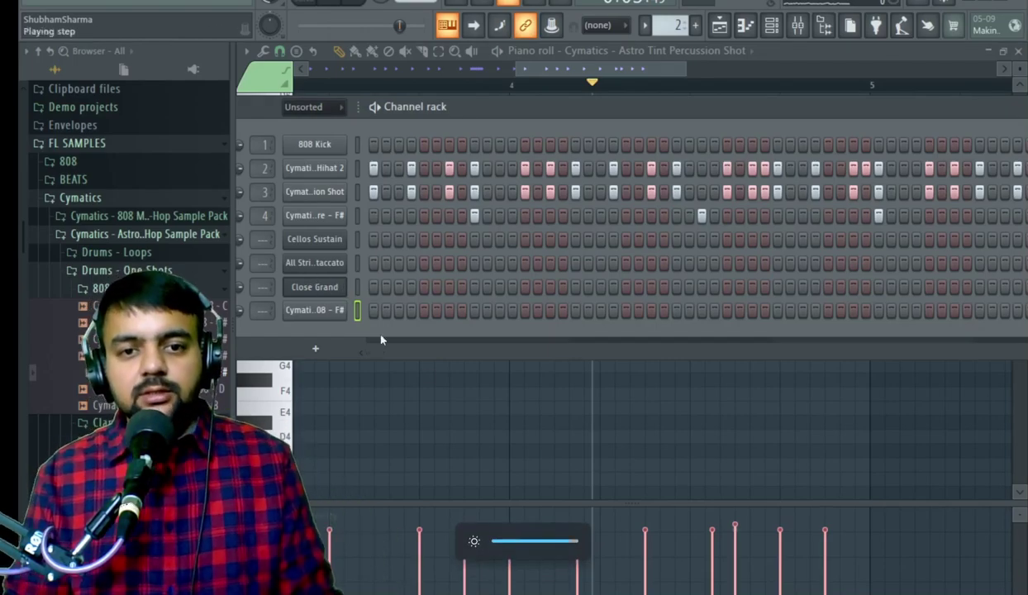
right_click(341, 309)
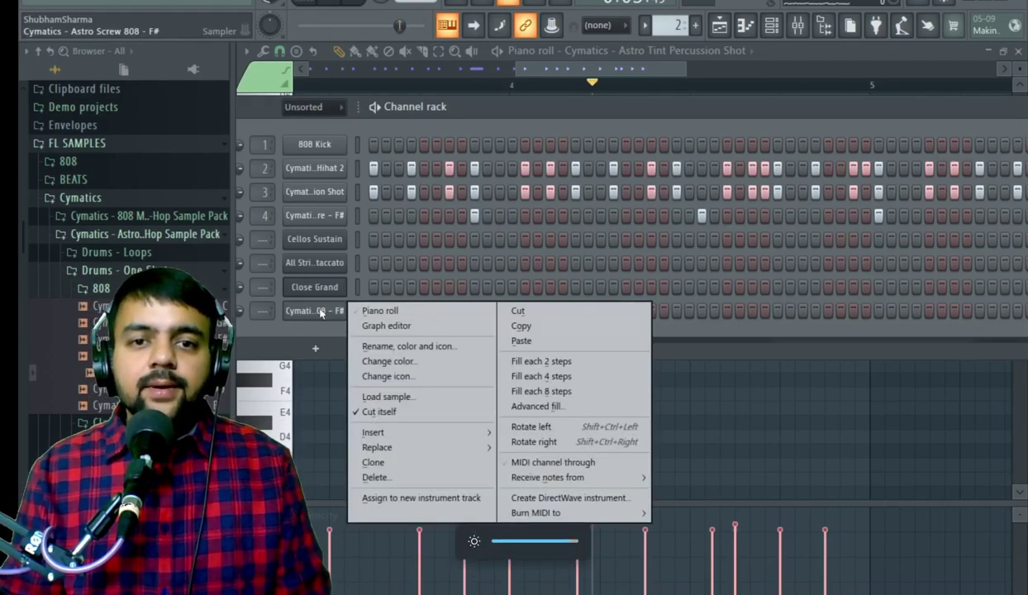
- Create pattern 3 and enter a name starting with 808 for it
click(681, 33)
click(694, 26)
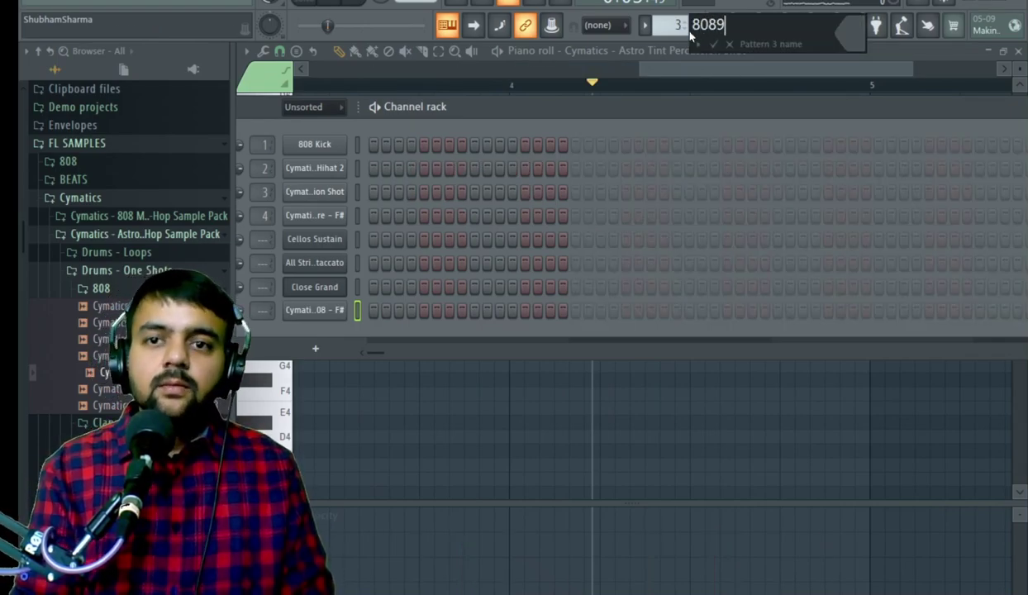
- Name pattern 3 "808" and place it in the playlist on Track 3 at bar 1
text(8089)
key(BackSpace)
key(Return)
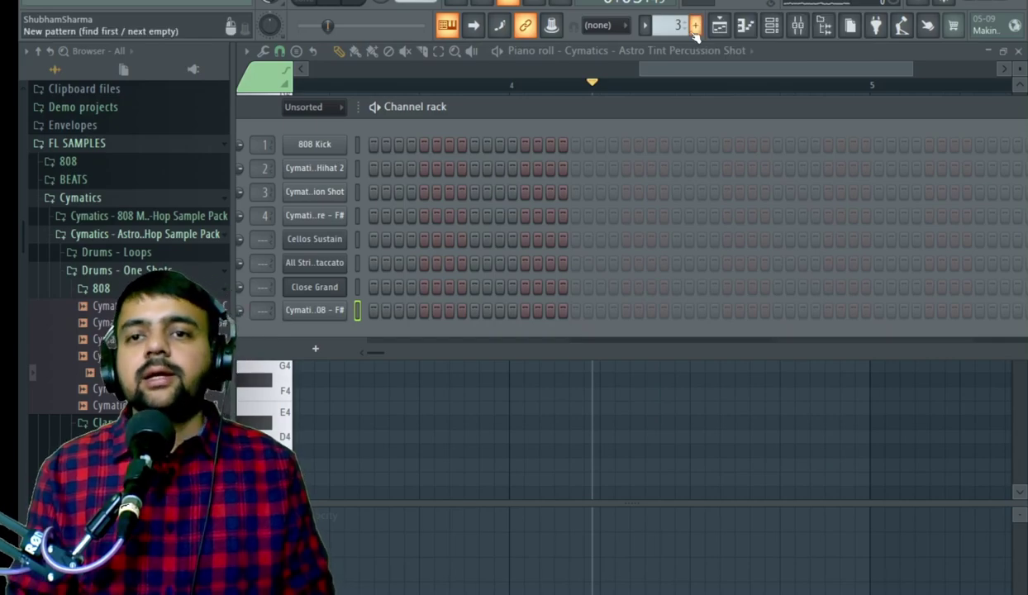
click(721, 27)
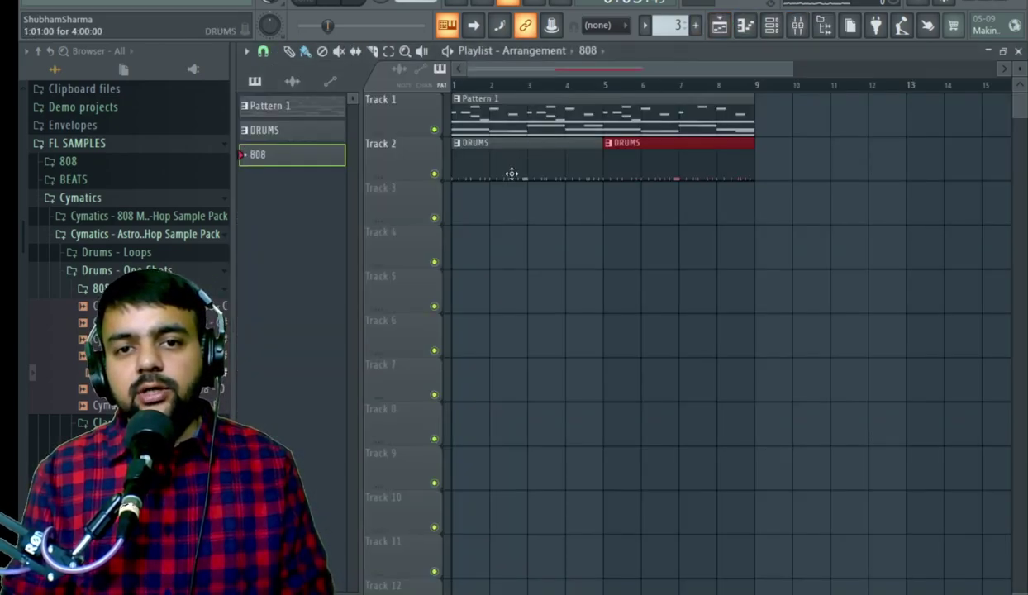
click(455, 208)
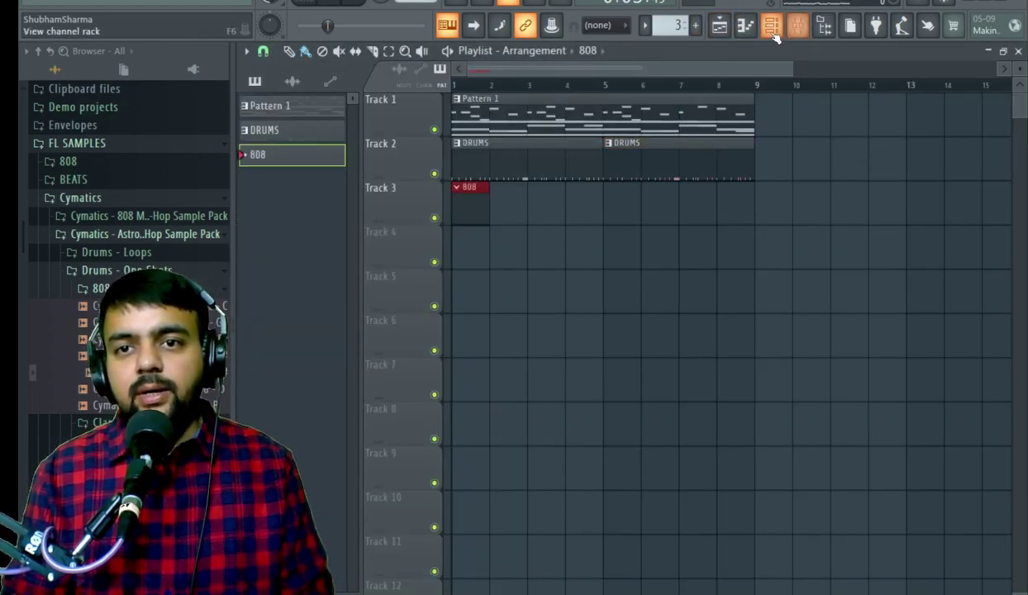
- Open the piano roll of the Cymatics - Astro Screw 808 - F# channel and play back the existing arrangement
click(720, 28)
right_click(347, 304)
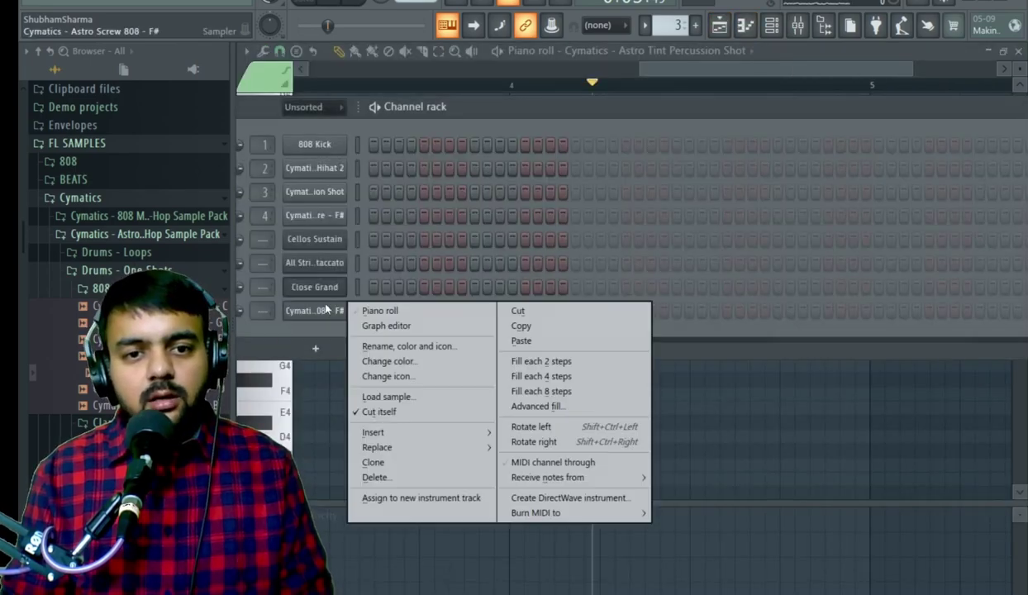
click(376, 311)
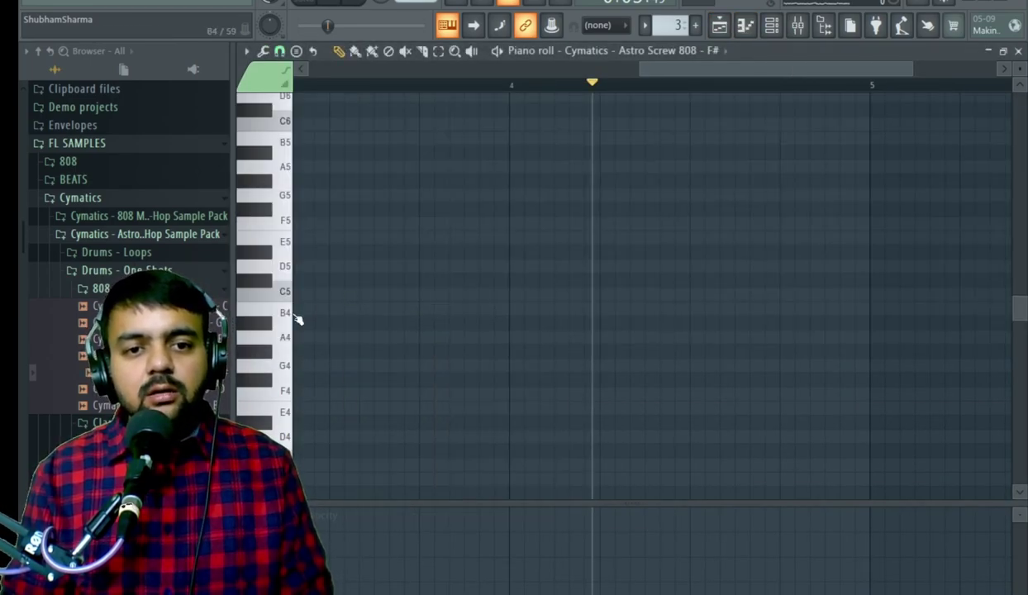
key(space)
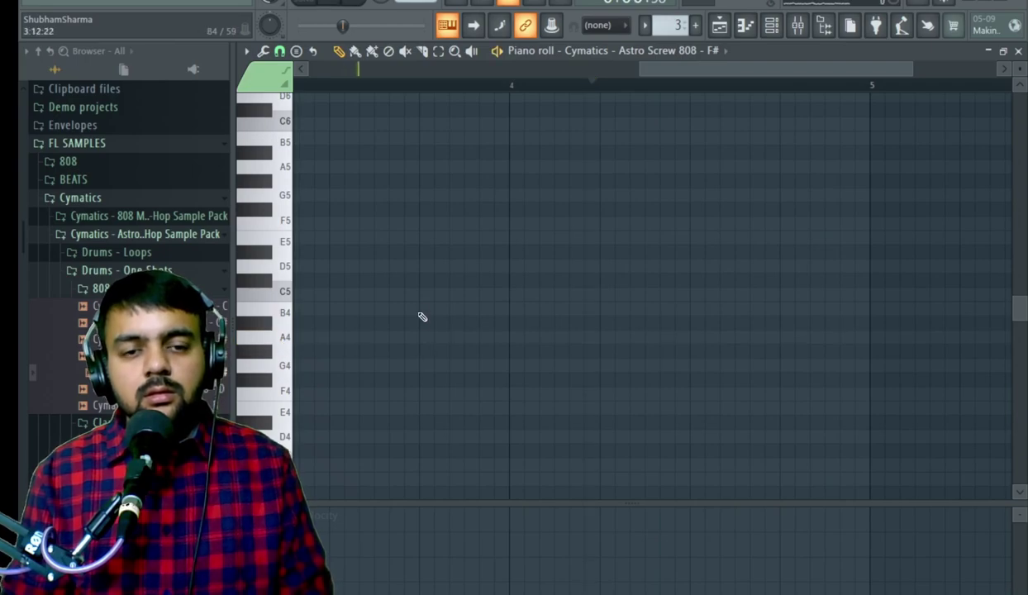
scroll(408, 301, up, 4)
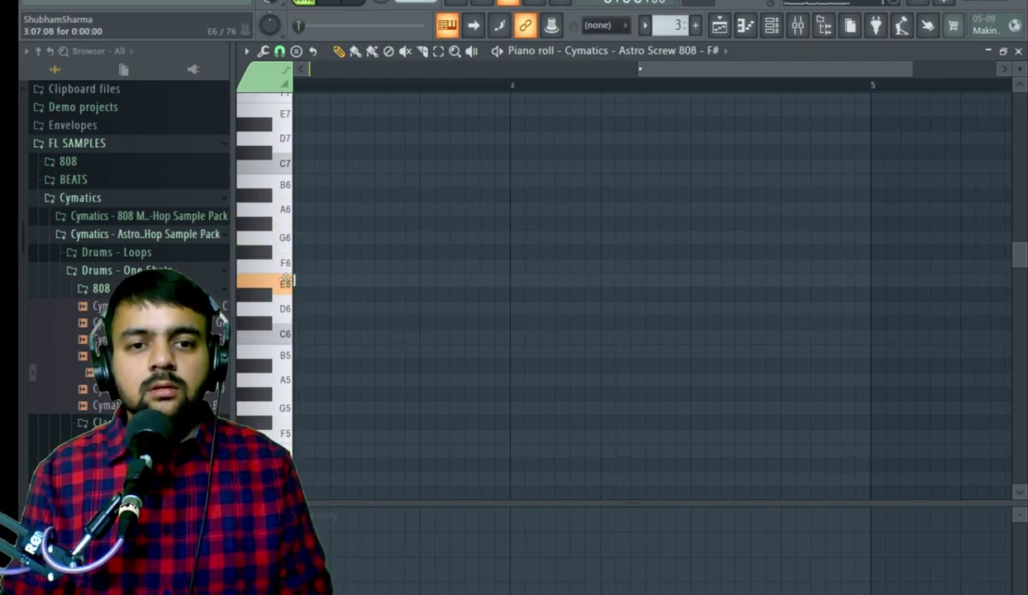
- Draw a half-bar E6 note at the start of bar 1 for the 808 and play it back
drag(534, 85, 452, 83)
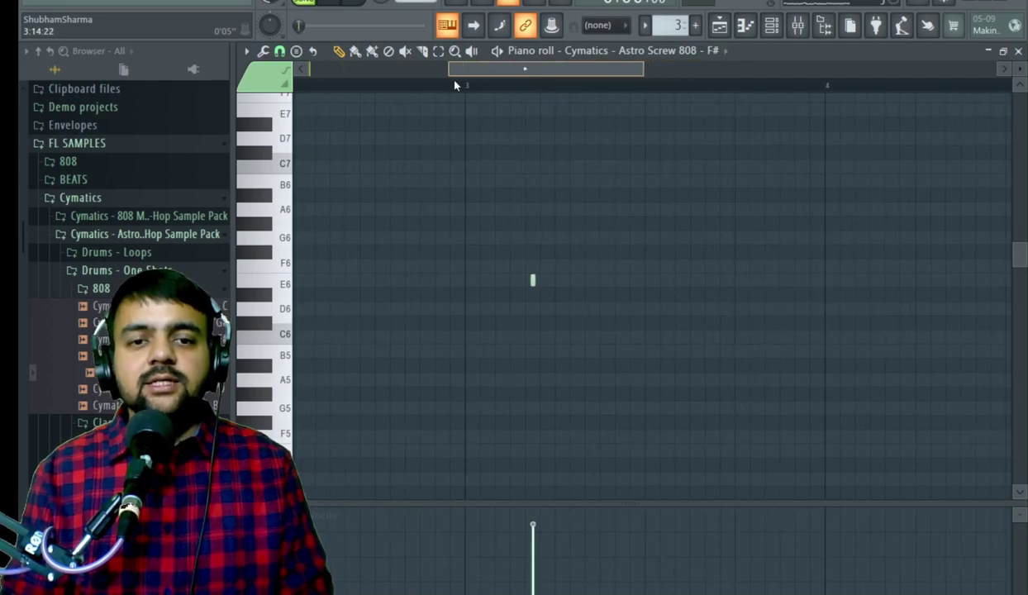
drag(633, 85, 156, 73)
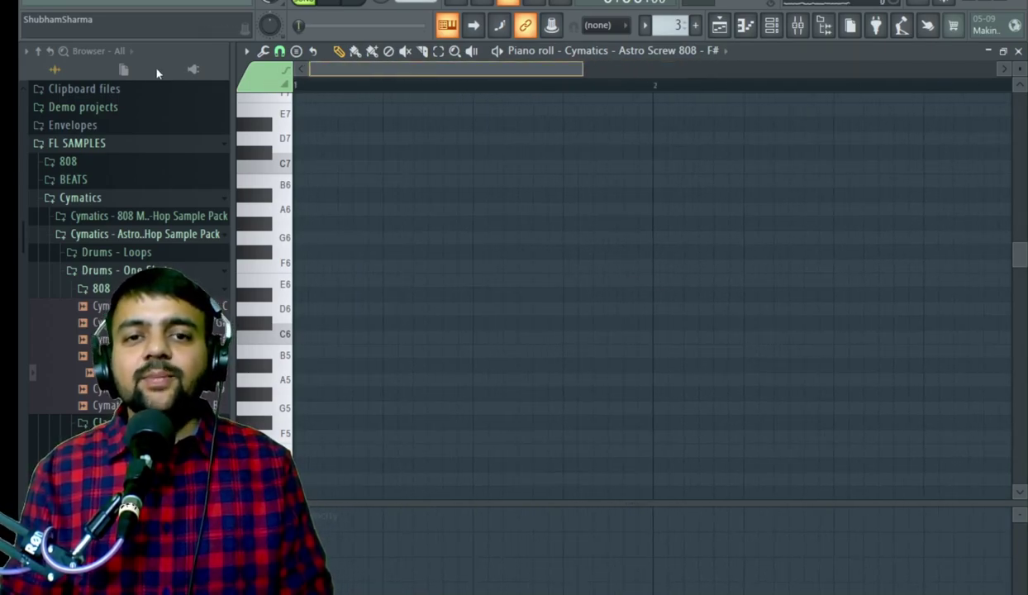
click(288, 285)
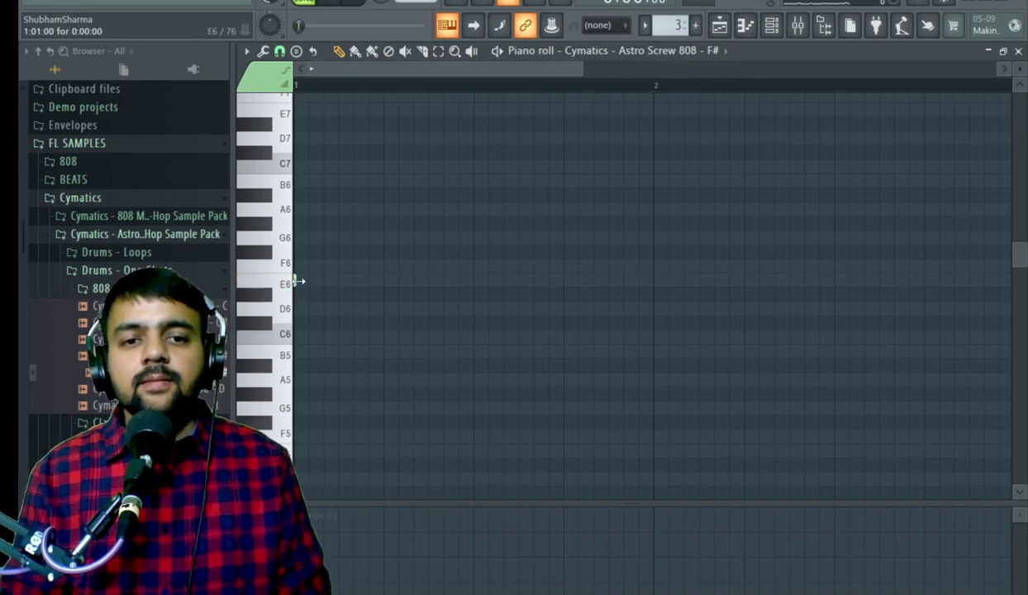
drag(298, 281, 475, 282)
key(space)
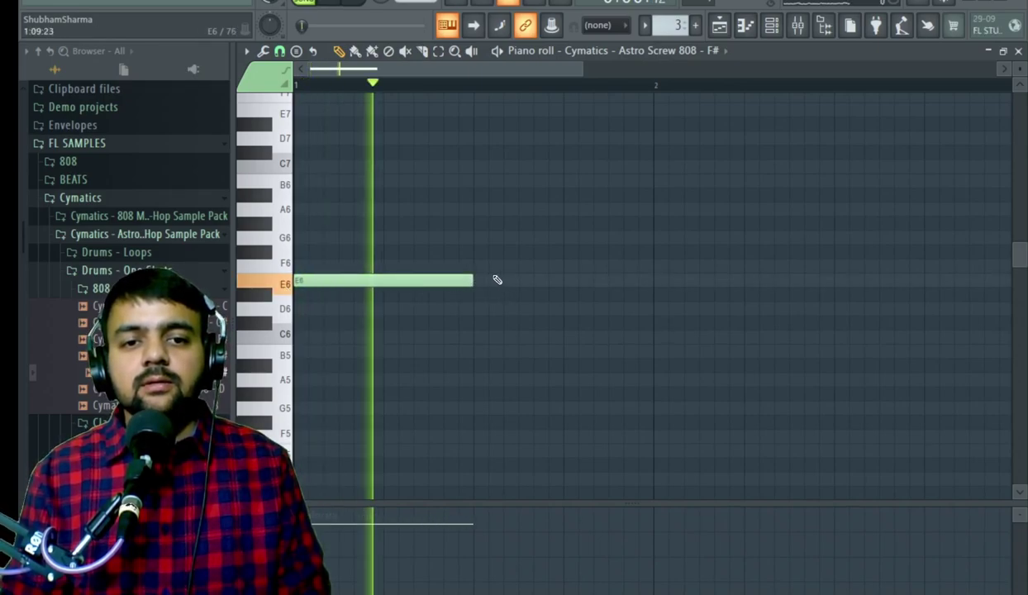
key(space)
key(space)
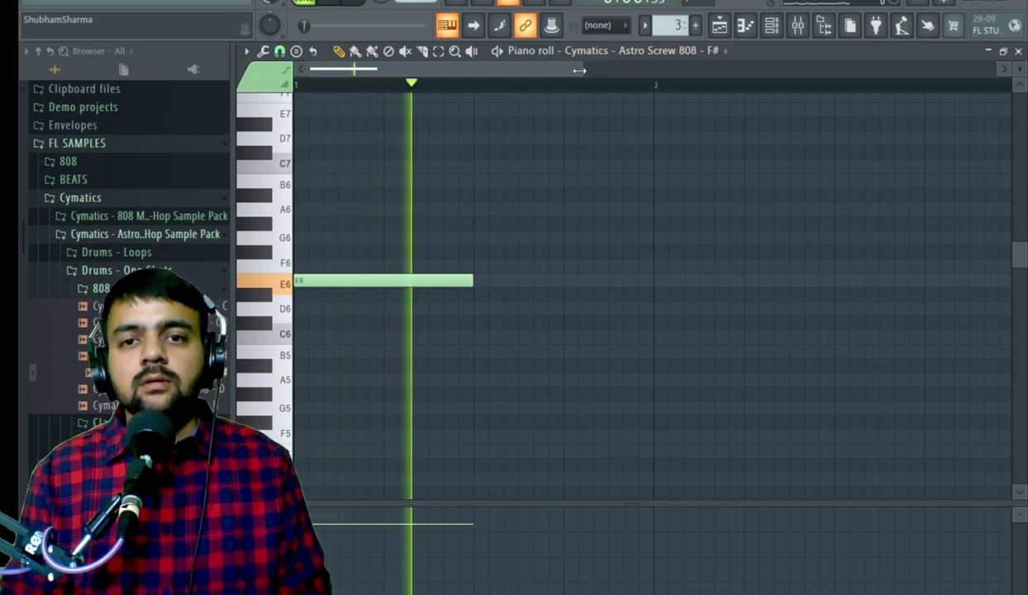
- Add matching half-bar E6 notes at the start of bars 3 and 5, checking them with playback
scroll(772, 183, down, 3)
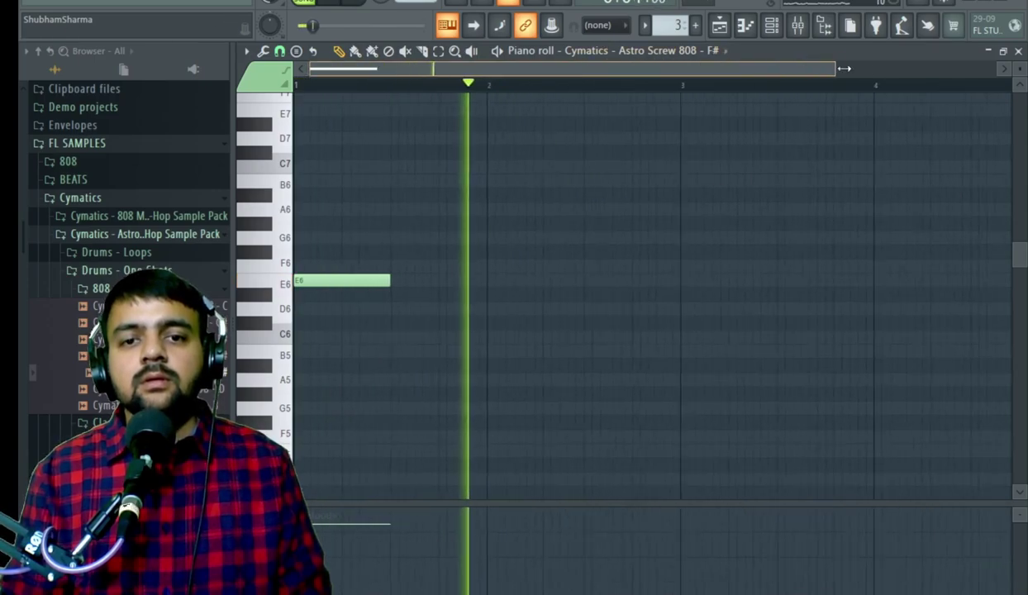
click(582, 281)
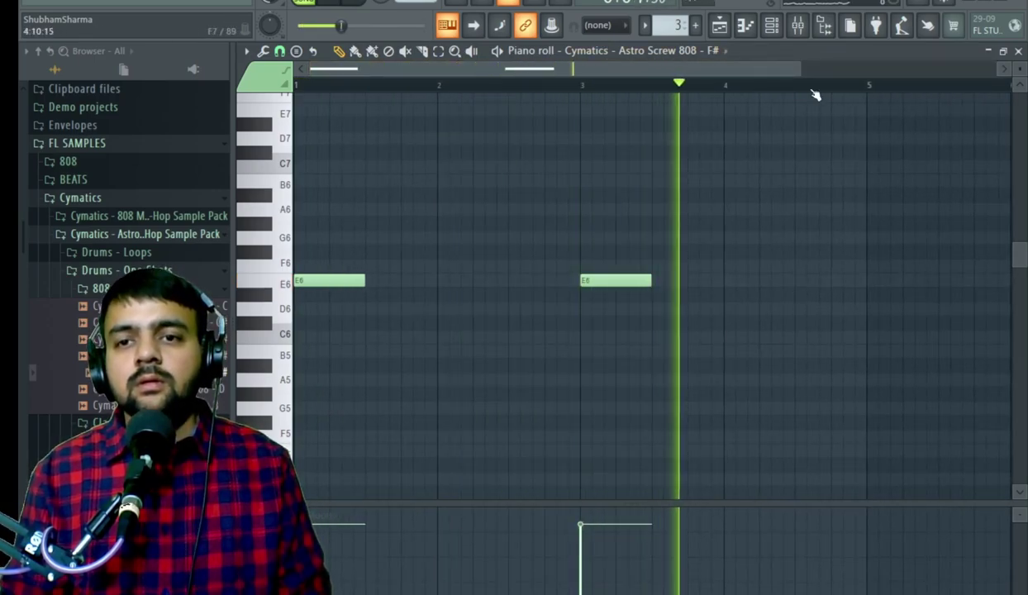
key(space)
scroll(792, 265, down, 2)
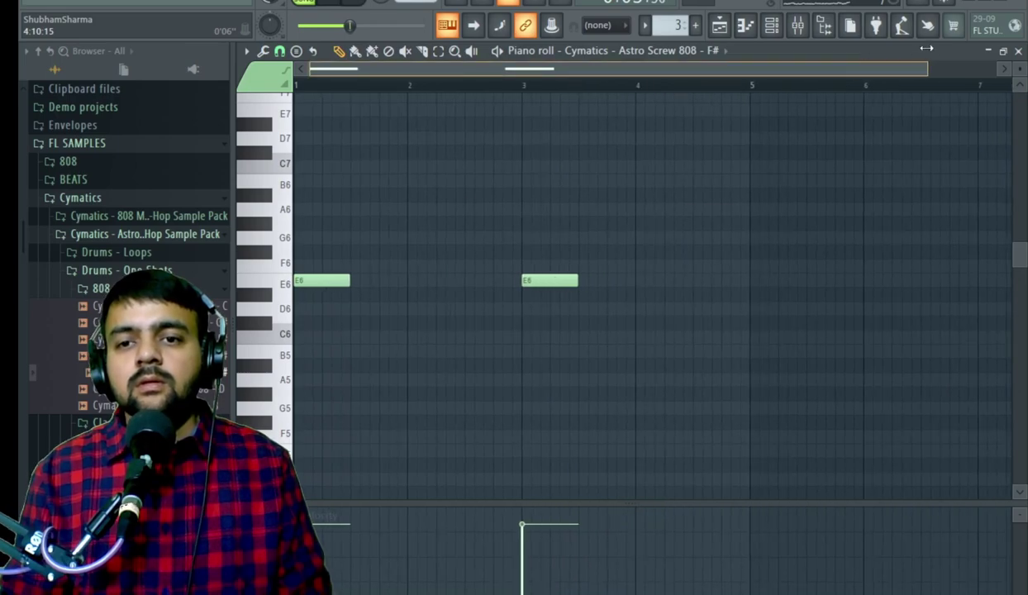
click(754, 280)
key(space)
key(space)
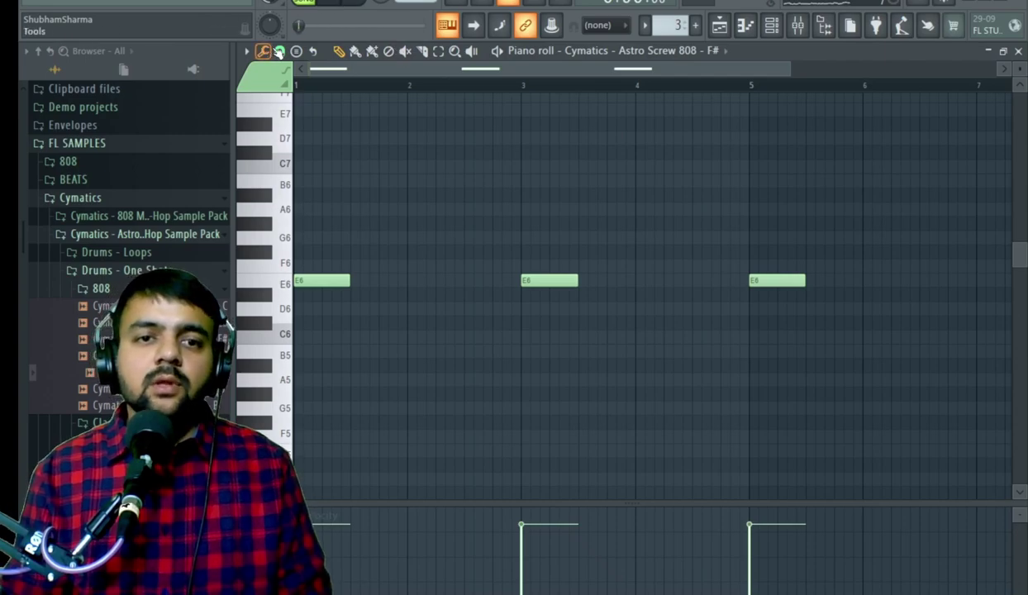
- Set the piano roll snap to 1/3 beat and add another half-bar E6 note at the start of bar 7
click(279, 51)
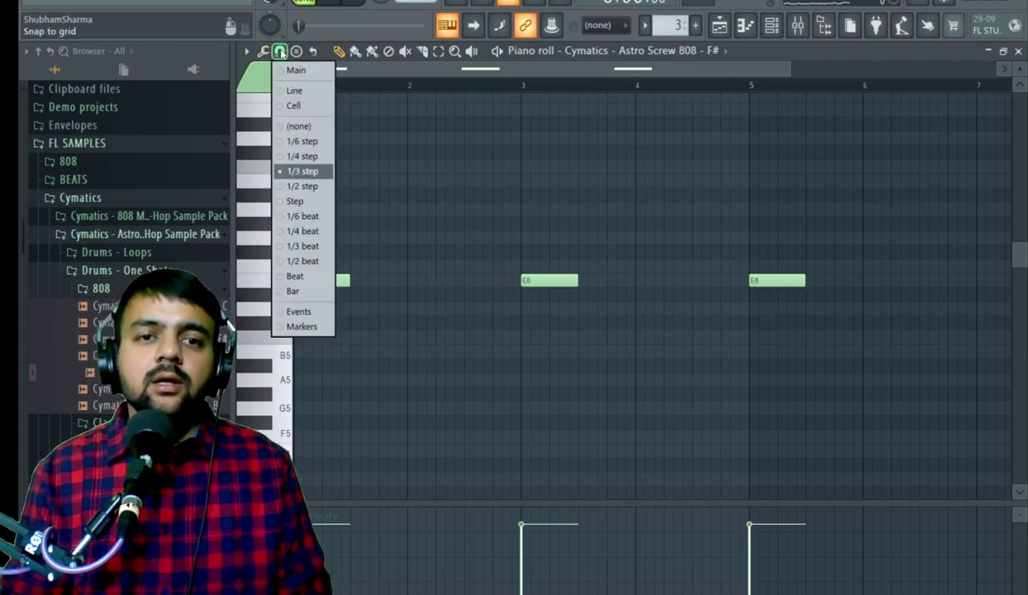
click(306, 247)
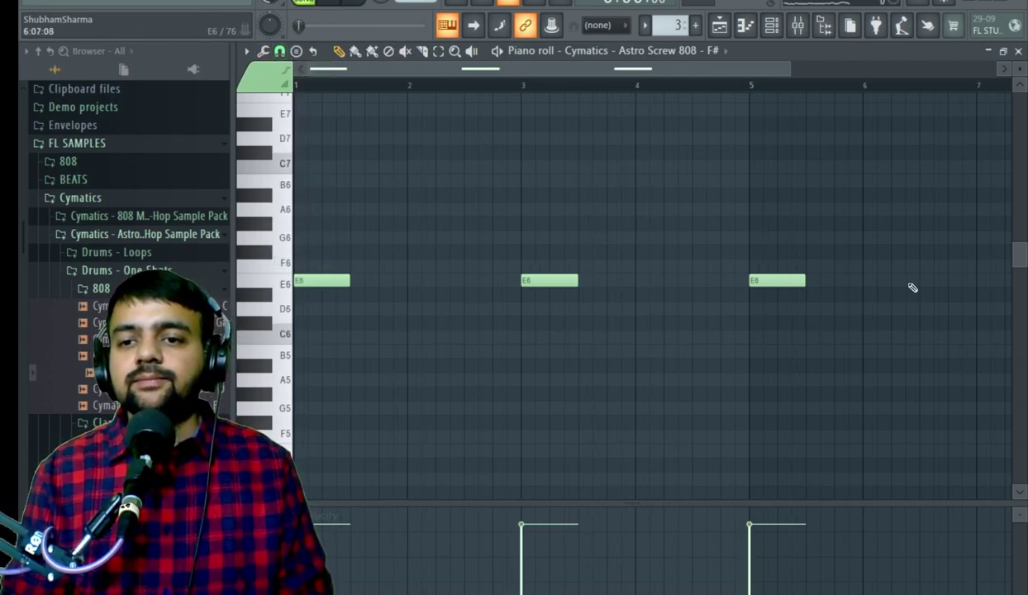
key(space)
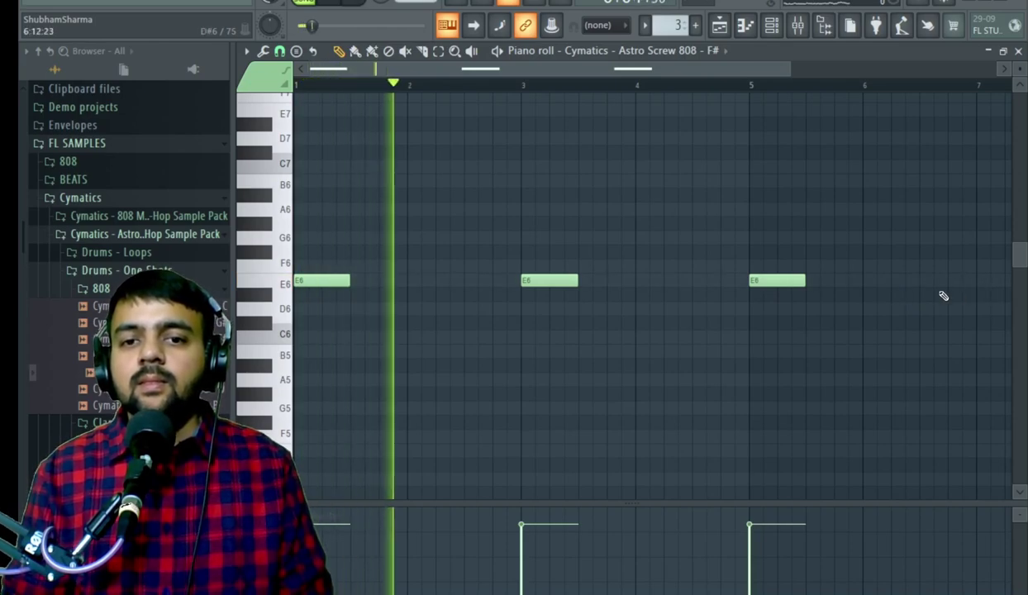
click(977, 286)
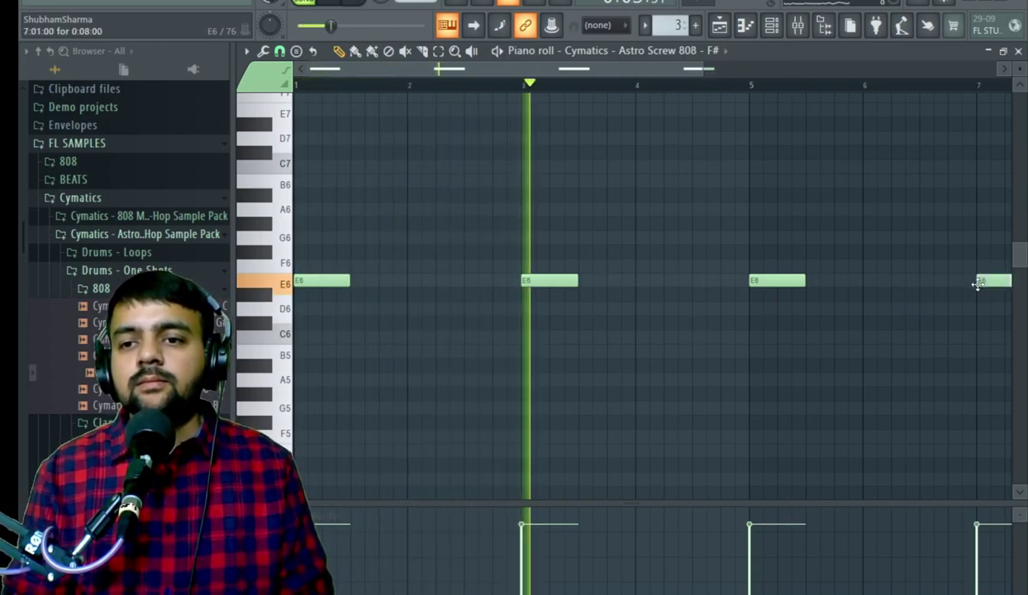
drag(467, 68, 563, 68)
key(space)
- Audition the D6 and C6 pitches, and play the 808 line through from bar 1
click(284, 308)
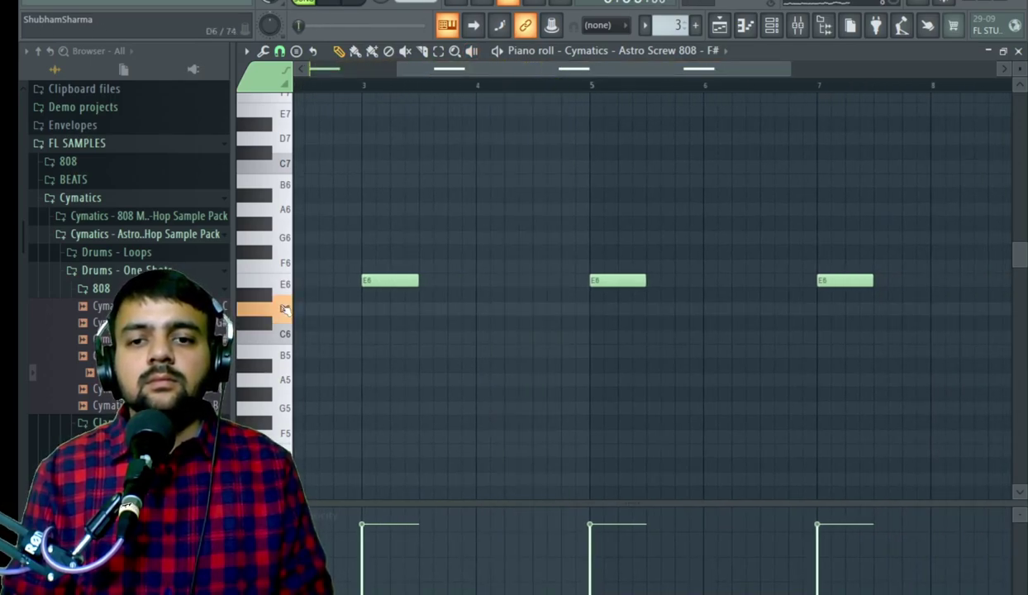
click(266, 330)
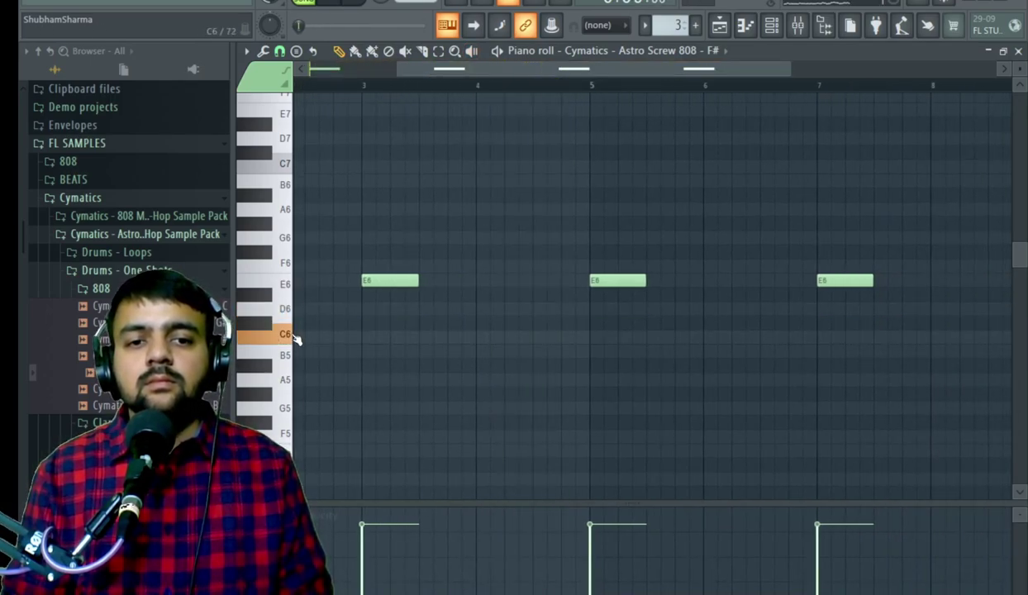
key(space)
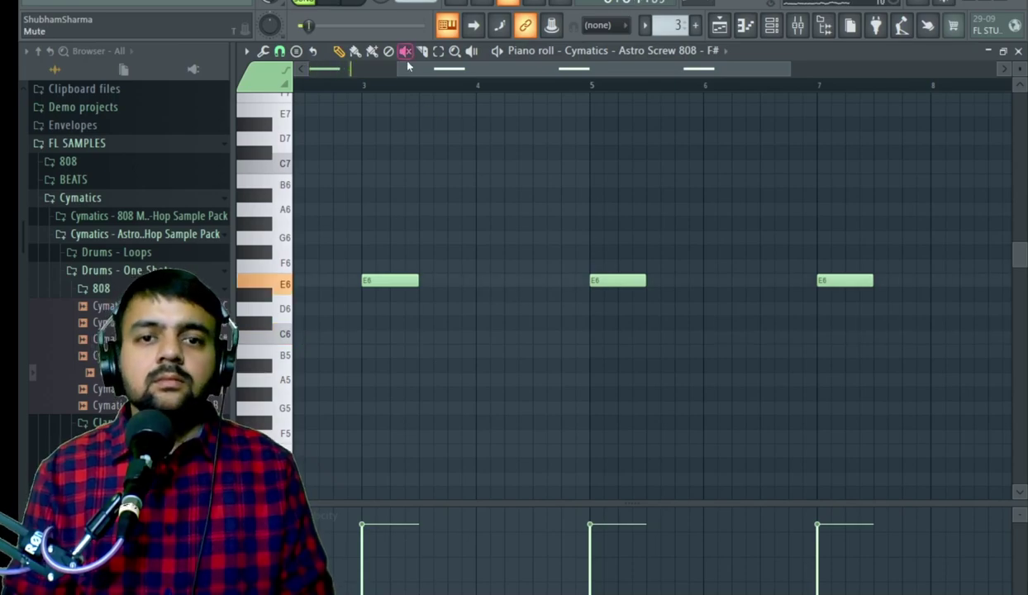
drag(400, 69, 362, 71)
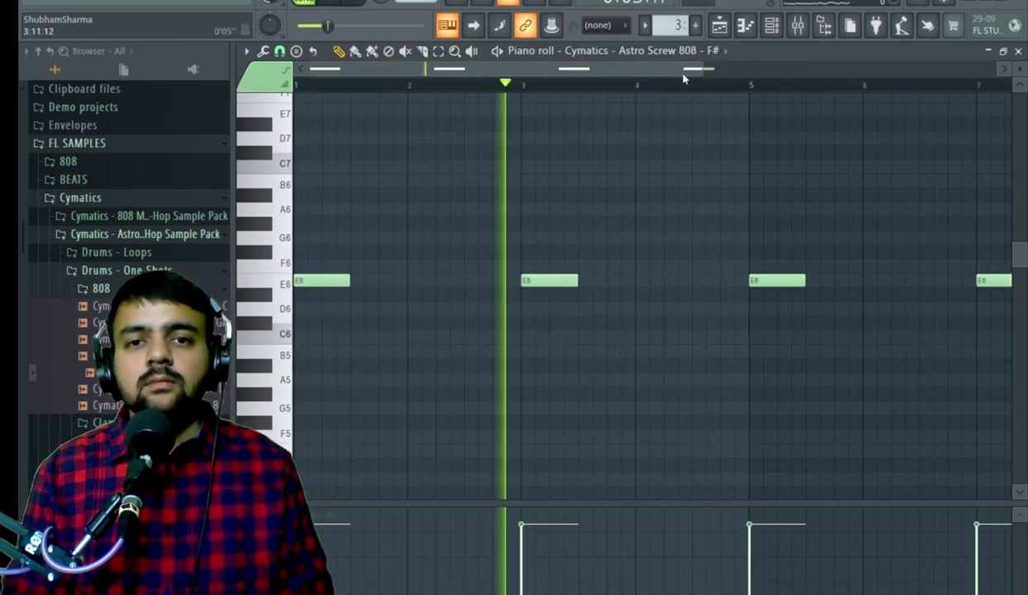
drag(702, 69, 878, 66)
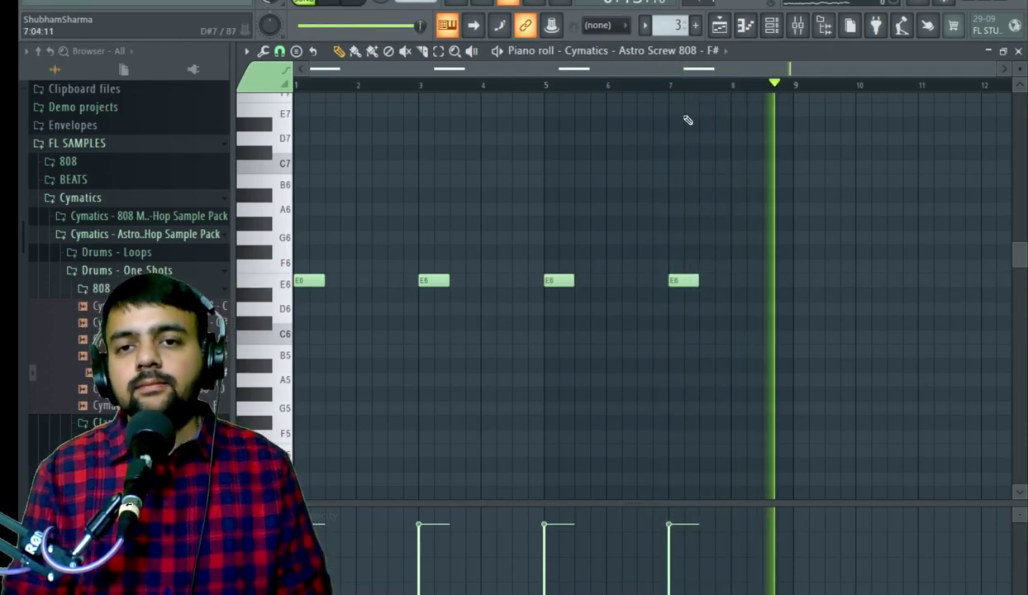
- Transpose all four 808 notes down one octave to E5 and listen to the result
key(space)
key(ctrl+a)
key(ctrl+Down)
key(space)
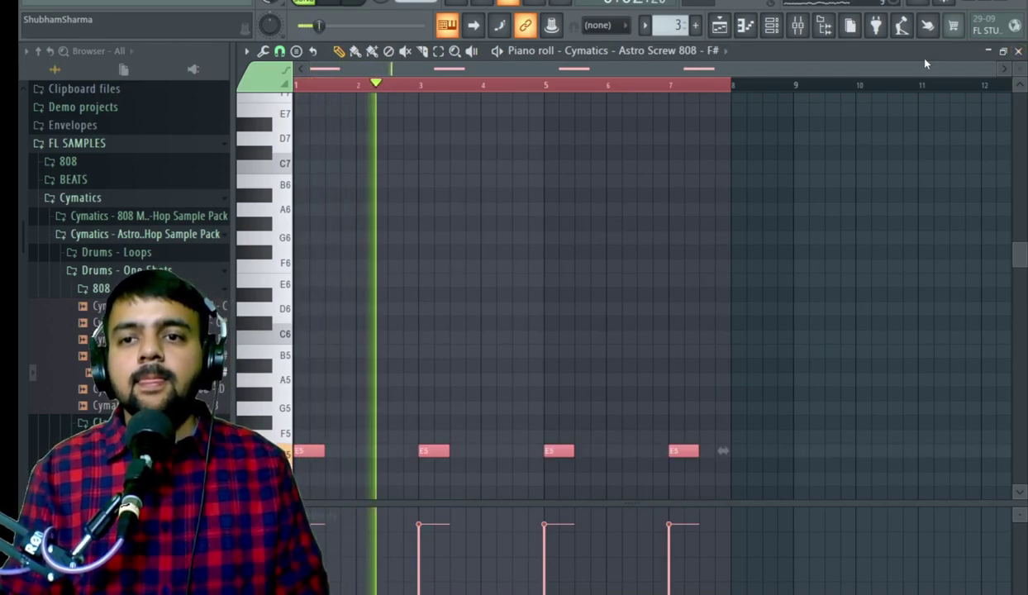
drag(989, 69, 892, 63)
key(space)
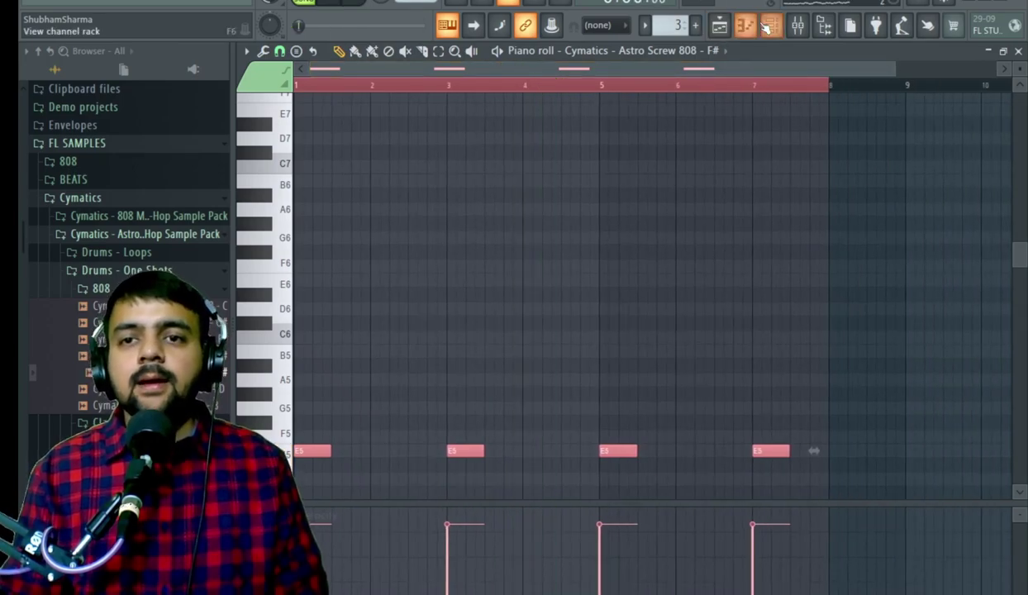
- Shape the Astro Screw 808 channel's volume envelope with a long hold and no release, and test it with playback
click(771, 25)
click(317, 310)
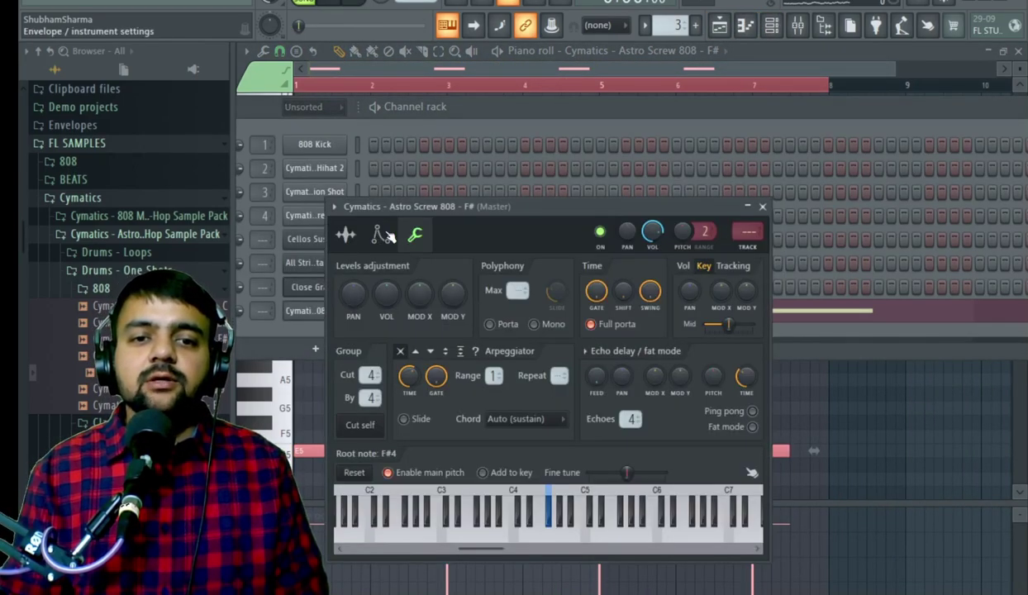
click(380, 234)
drag(393, 389, 419, 392)
drag(407, 398, 406, 381)
drag(484, 390, 485, 407)
key(space)
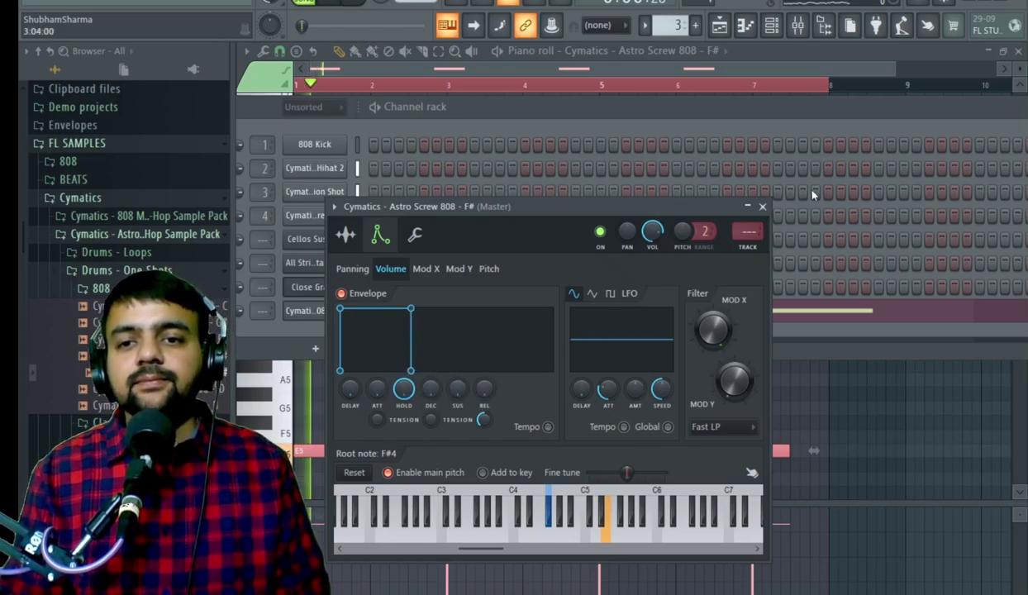
click(762, 206)
- Reopen the 808 channel's piano roll and listen to the E5 line with the arrangement
key(F7)
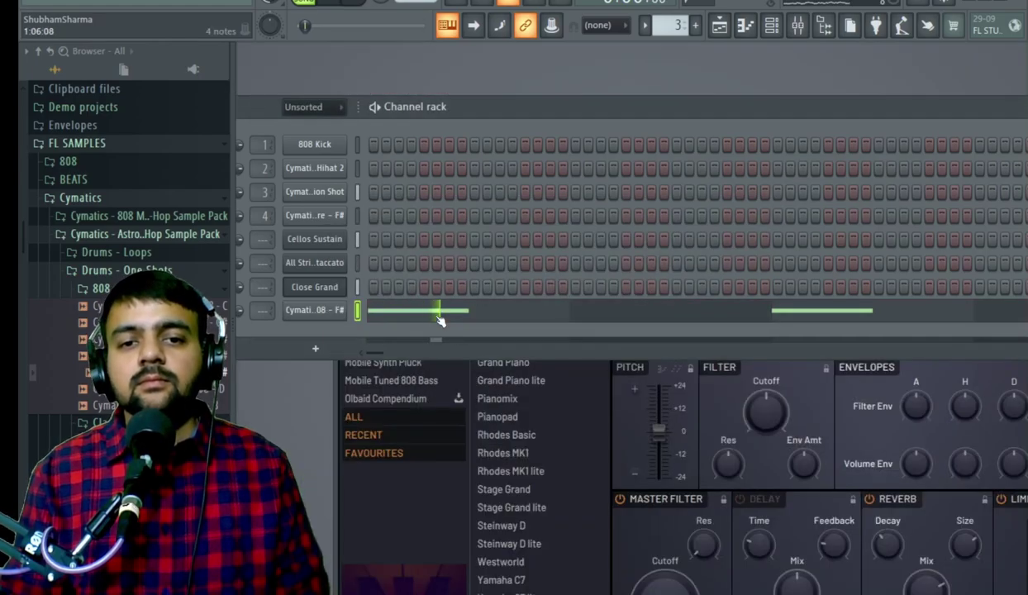
click(439, 317)
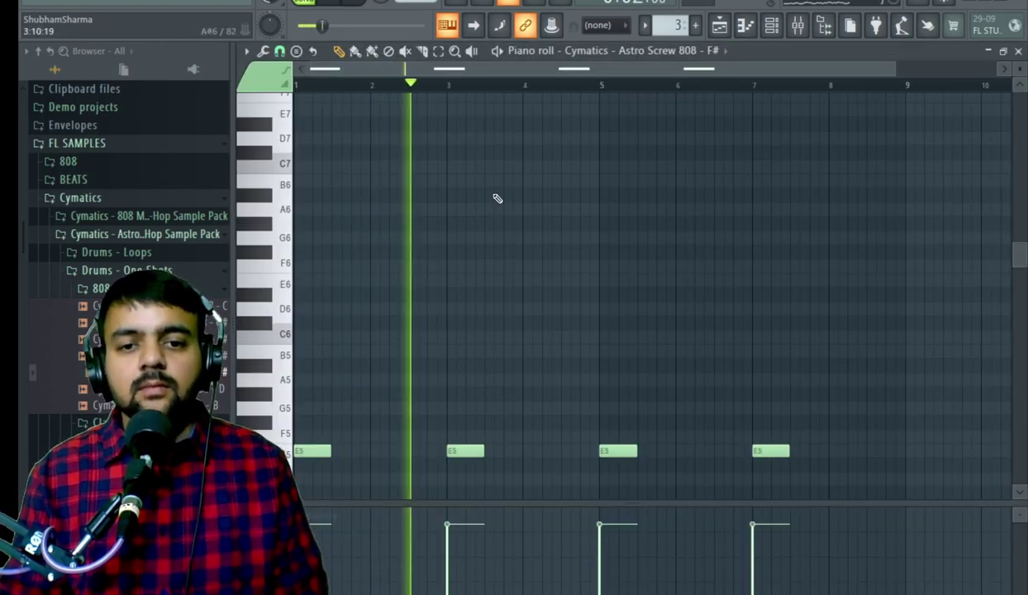
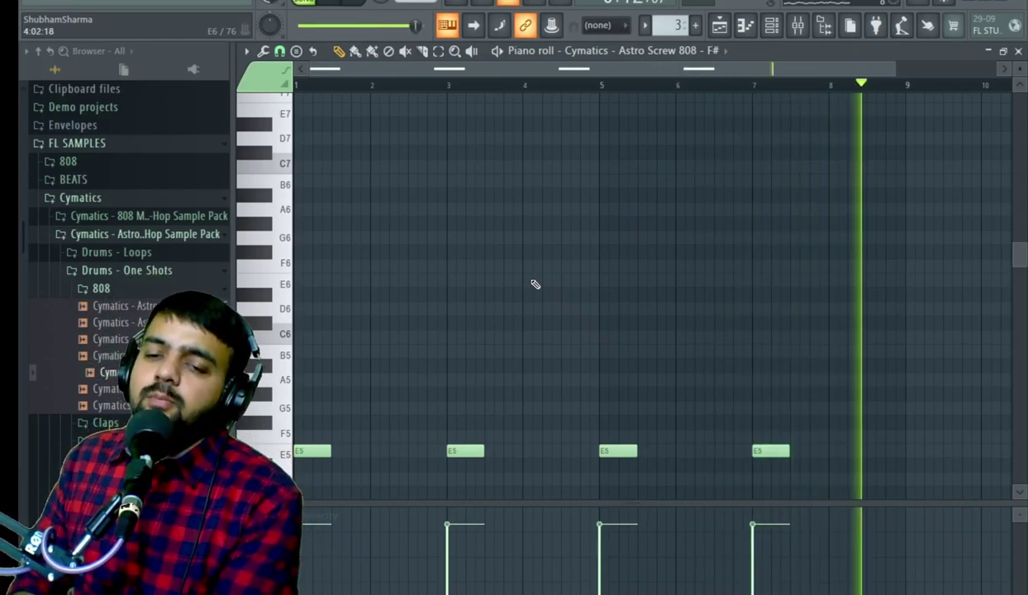
key(space)
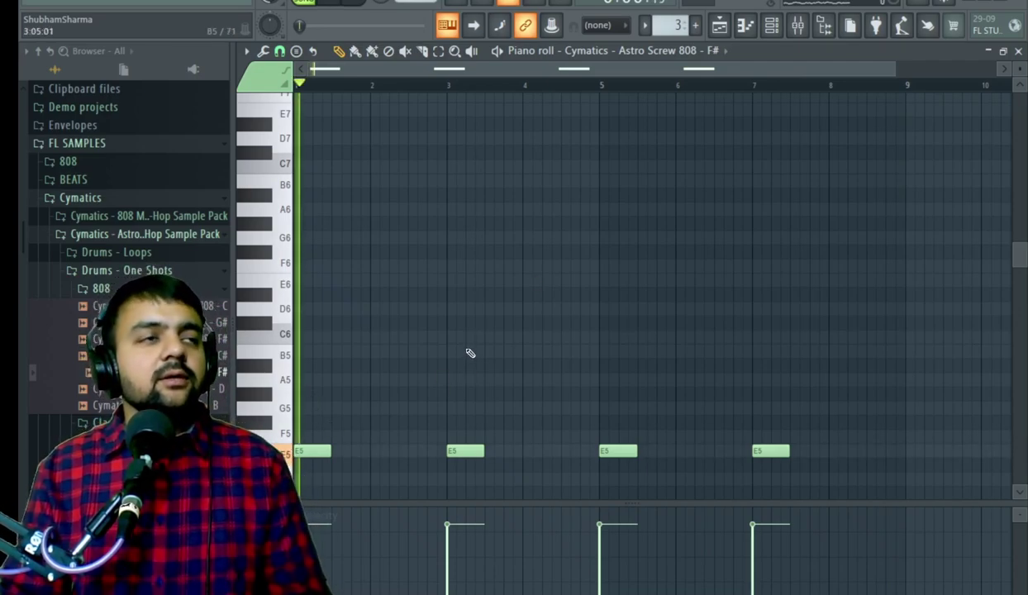
key(space)
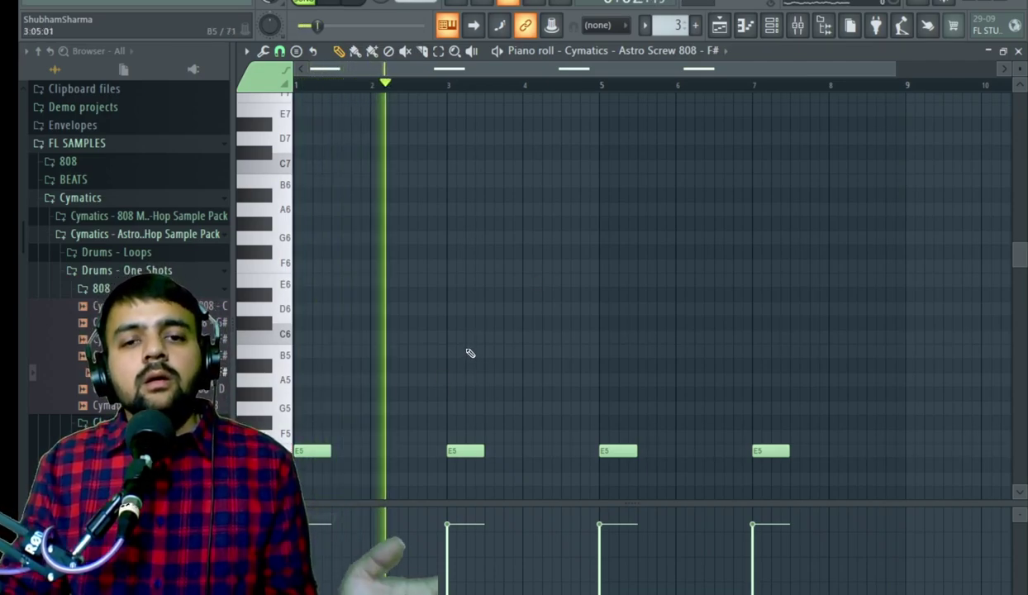
key(space)
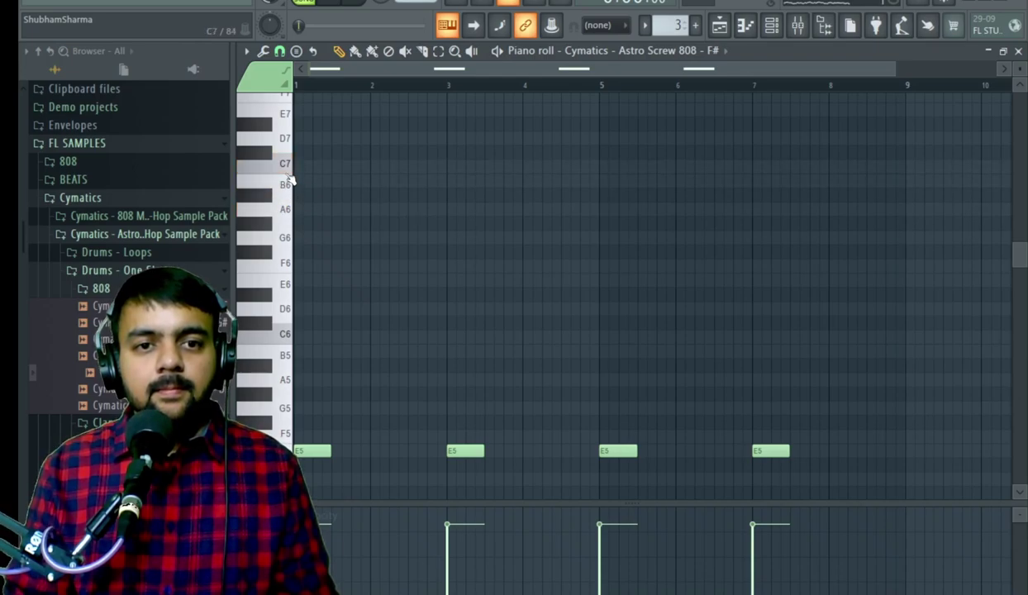
- Place four two-step notes alternating C7 and B6 across the second half of bar 2, and listen to them with the arrangement
click(368, 169)
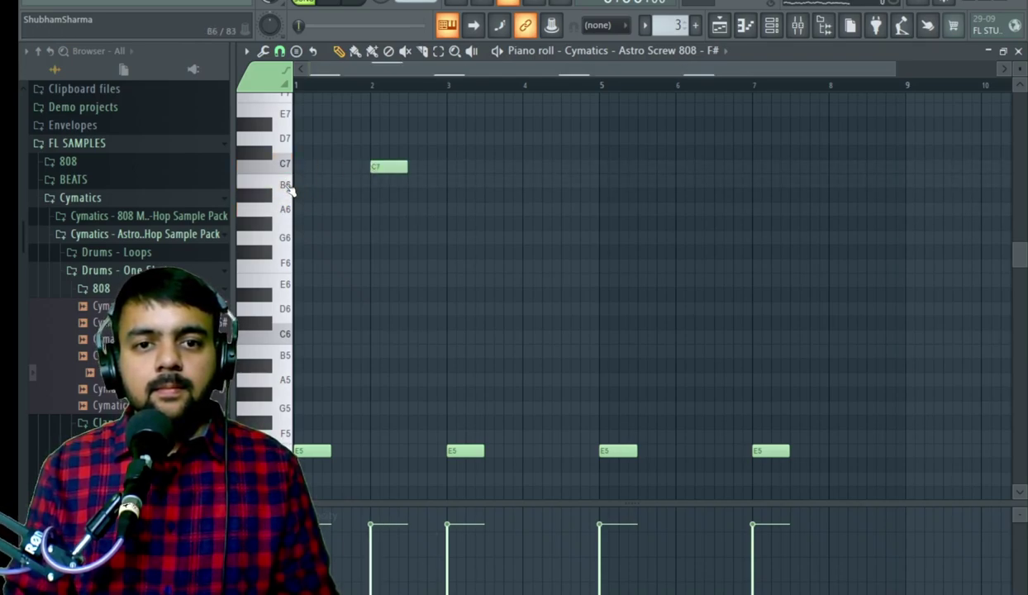
drag(385, 169, 442, 170)
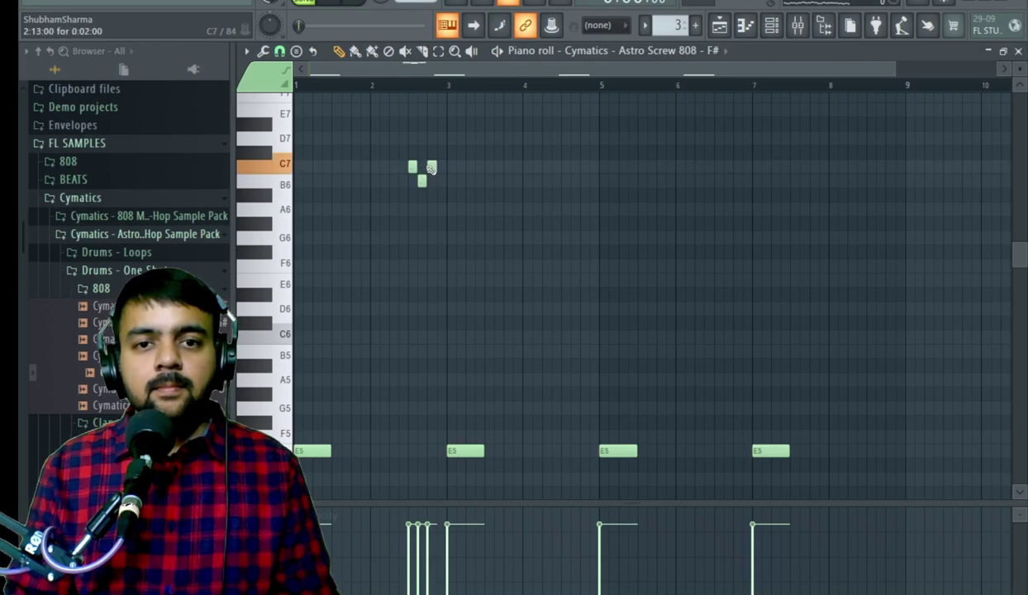
key(space)
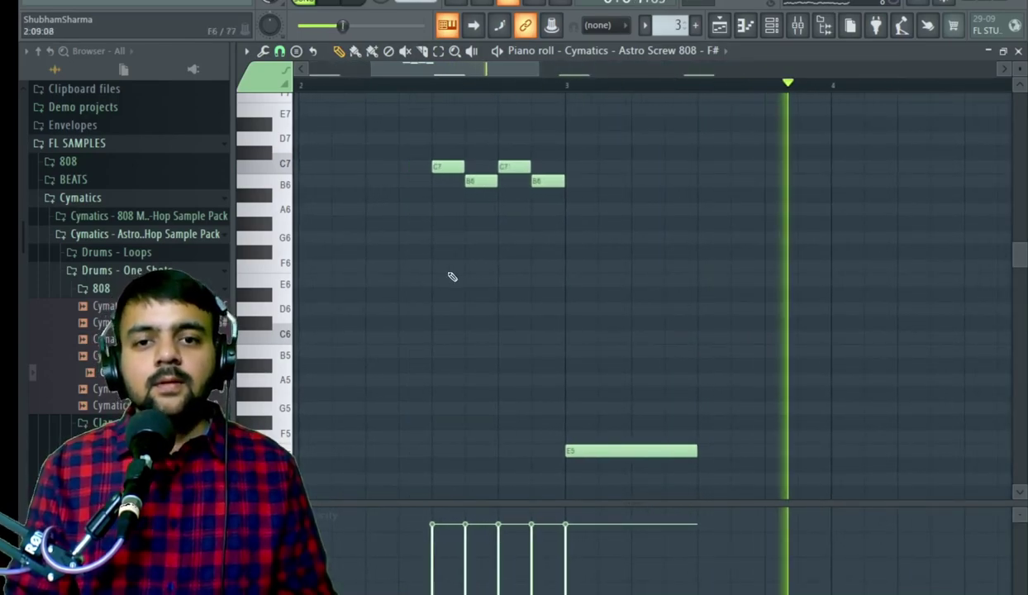
key(space)
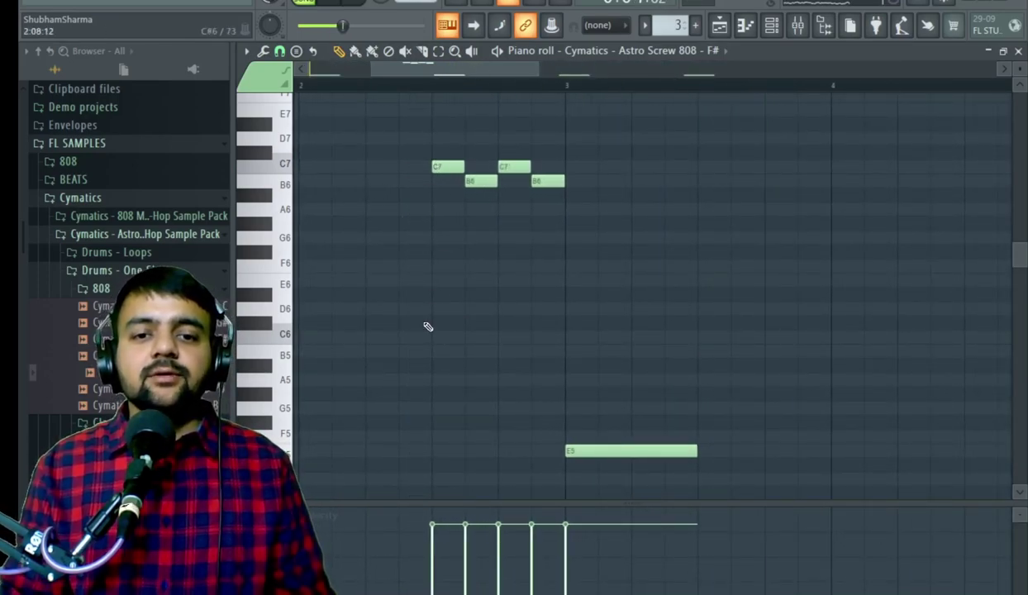
- Add a four-step E5 bass note at 2:09, below the start of the C7–B6 run
click(432, 354)
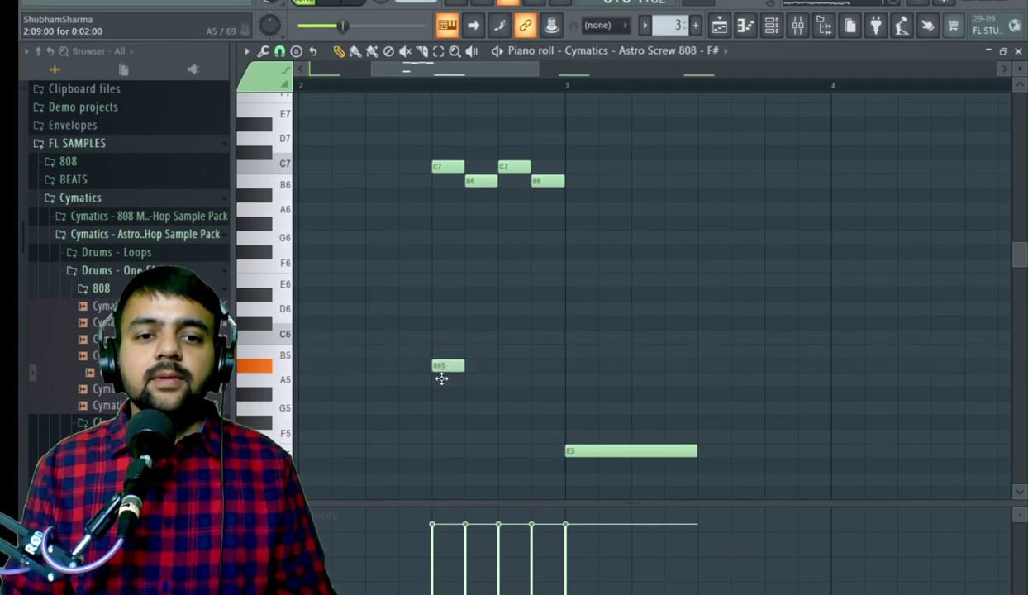
drag(442, 379, 440, 393)
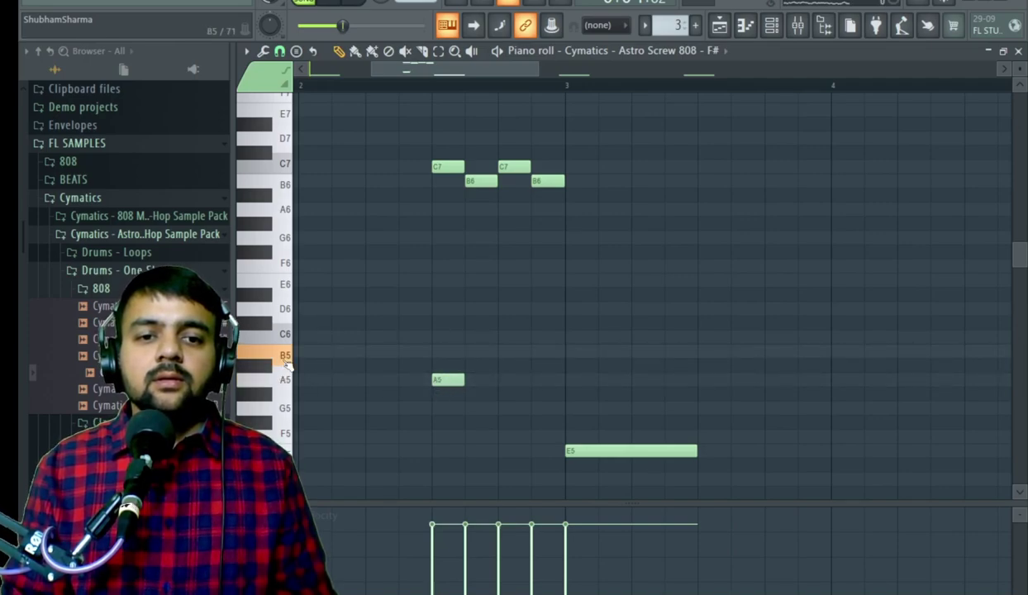
drag(442, 379, 501, 449)
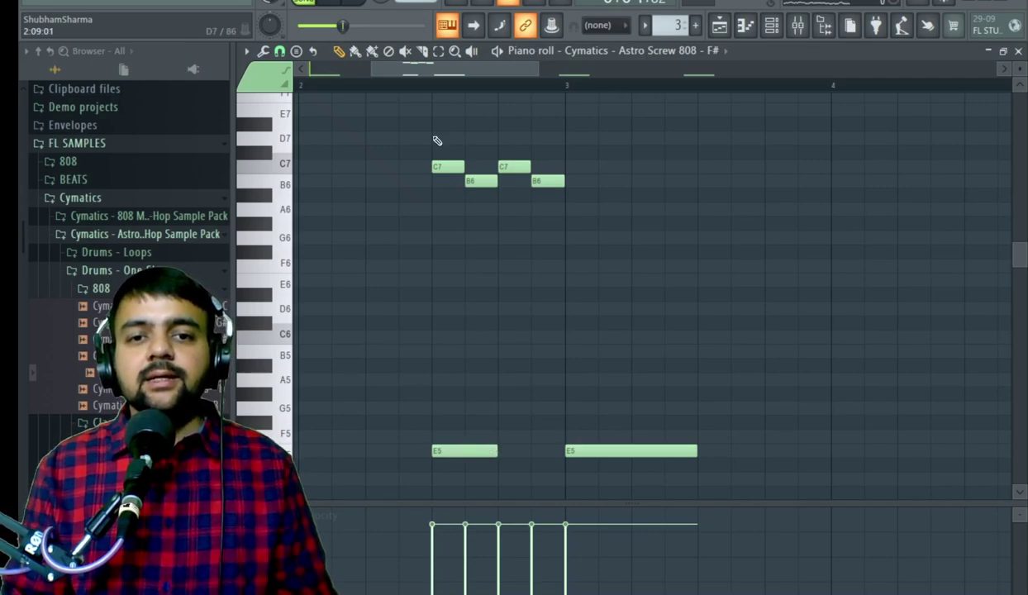
- Turn the first C7 and first B6 of the bar 2 run into slide notes, and play the result from bar 2
click(451, 177)
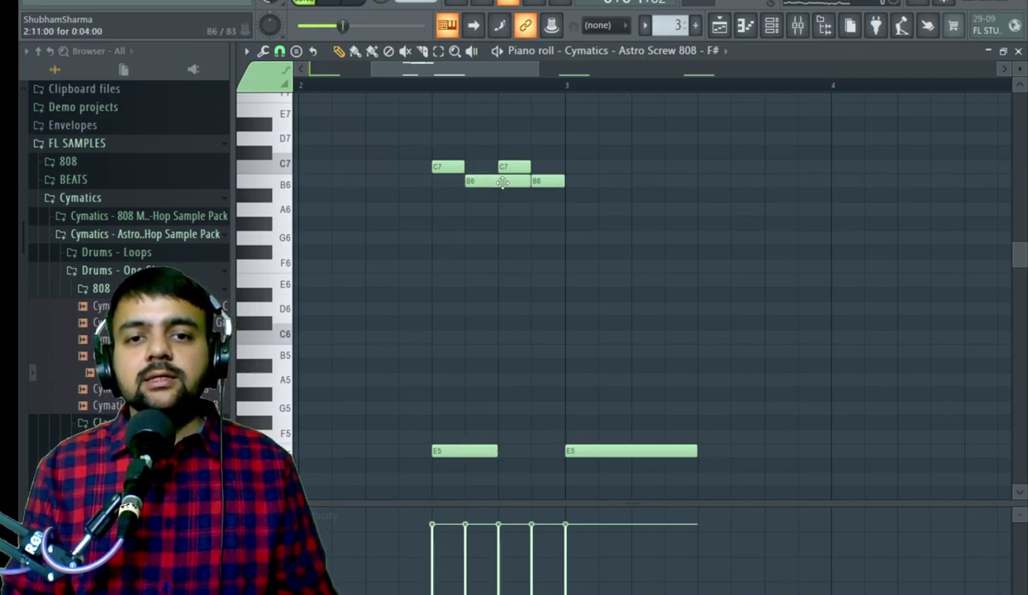
drag(529, 181, 506, 181)
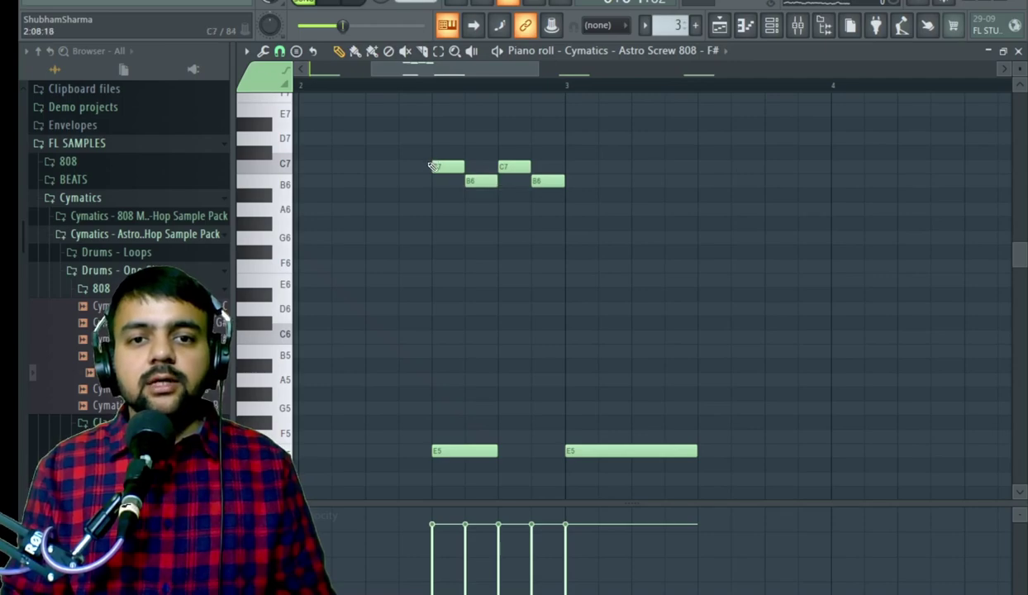
double_click(443, 168)
click(605, 389)
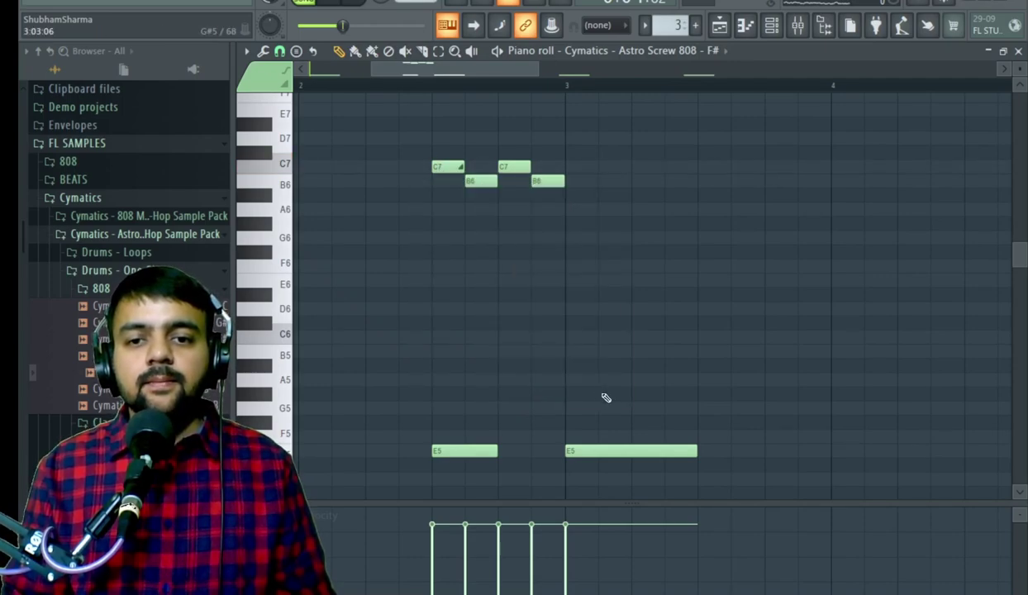
double_click(476, 181)
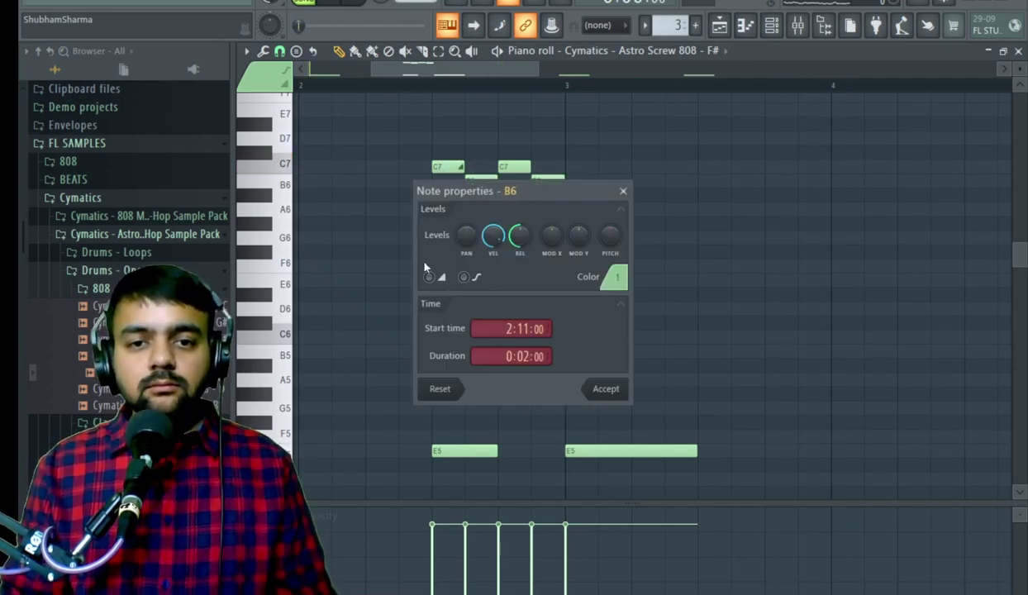
click(618, 392)
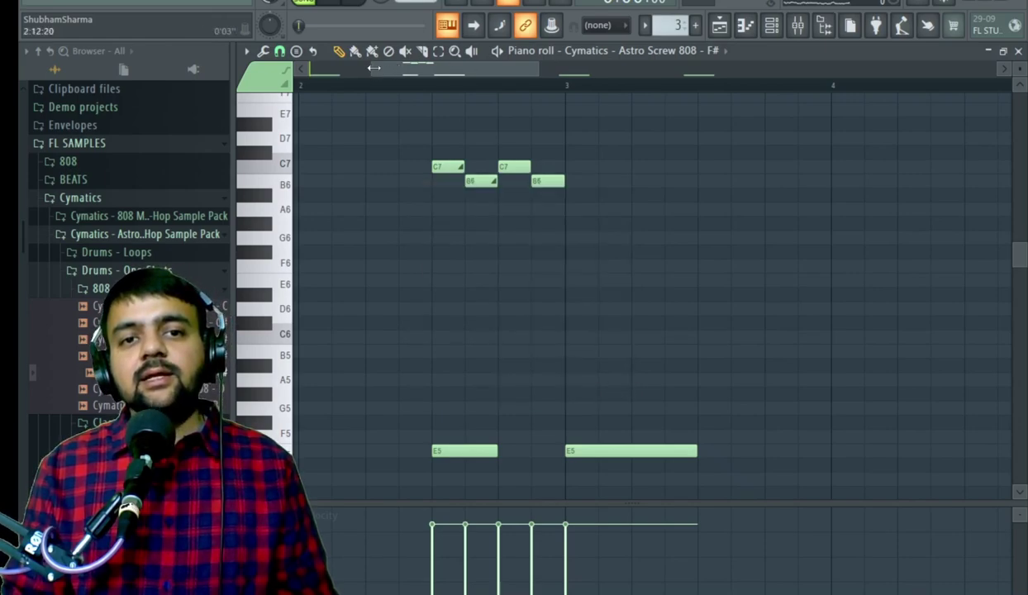
drag(374, 68, 322, 68)
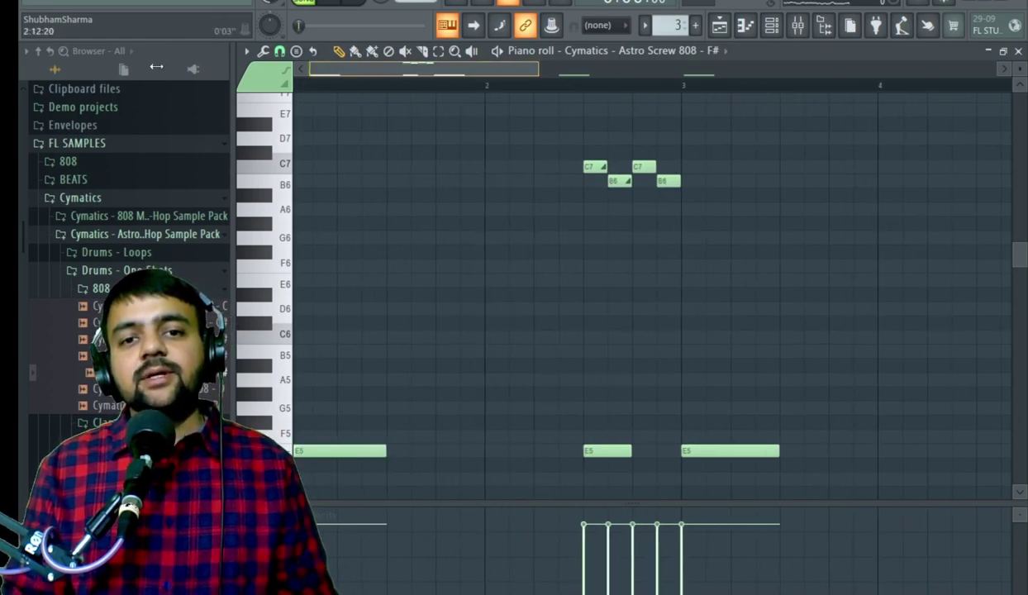
click(487, 90)
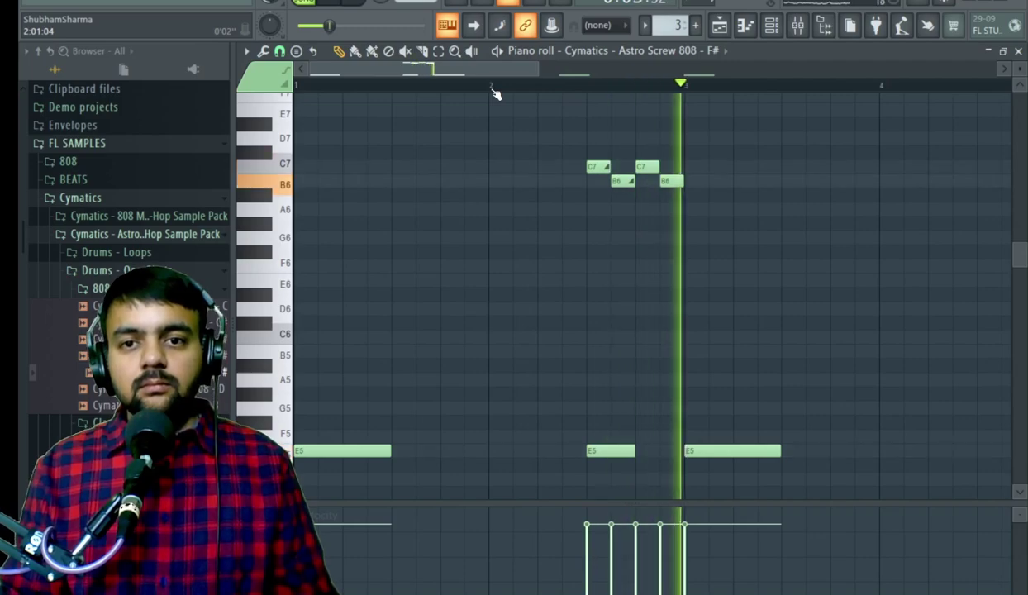
key(space)
key(space)
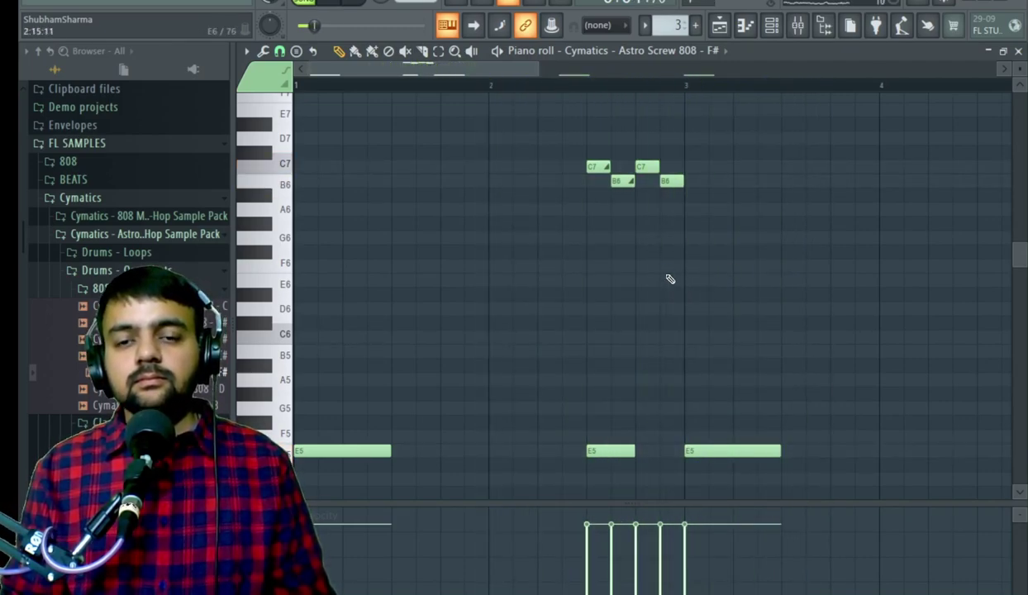
- Add a two-step E5 slide note at 2:13 right after the E5 bass note, and listen to it
scroll(562, 83, down, 3)
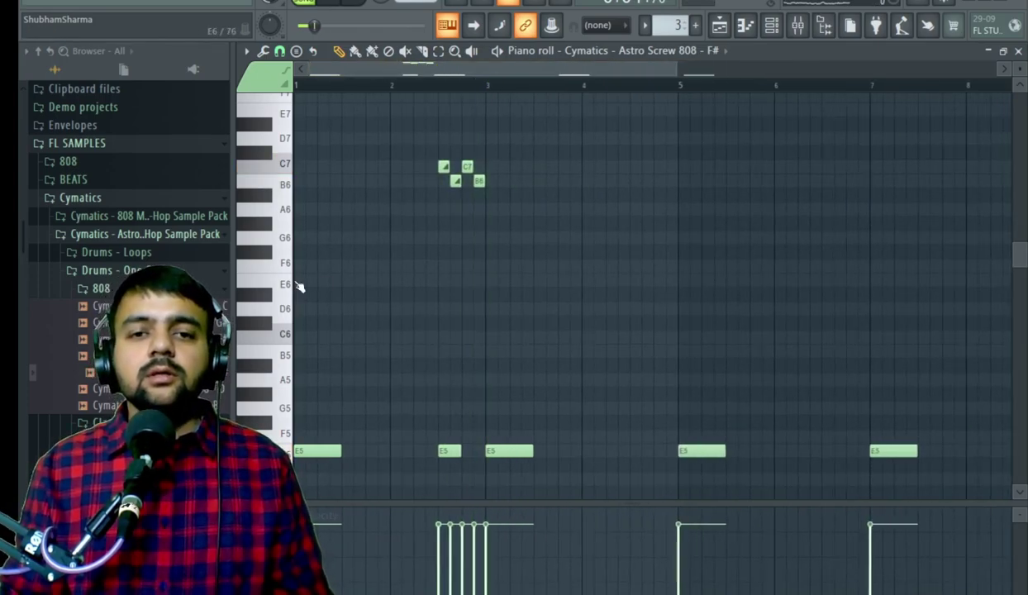
scroll(372, 248, up, 3)
scroll(829, 217, up, 2)
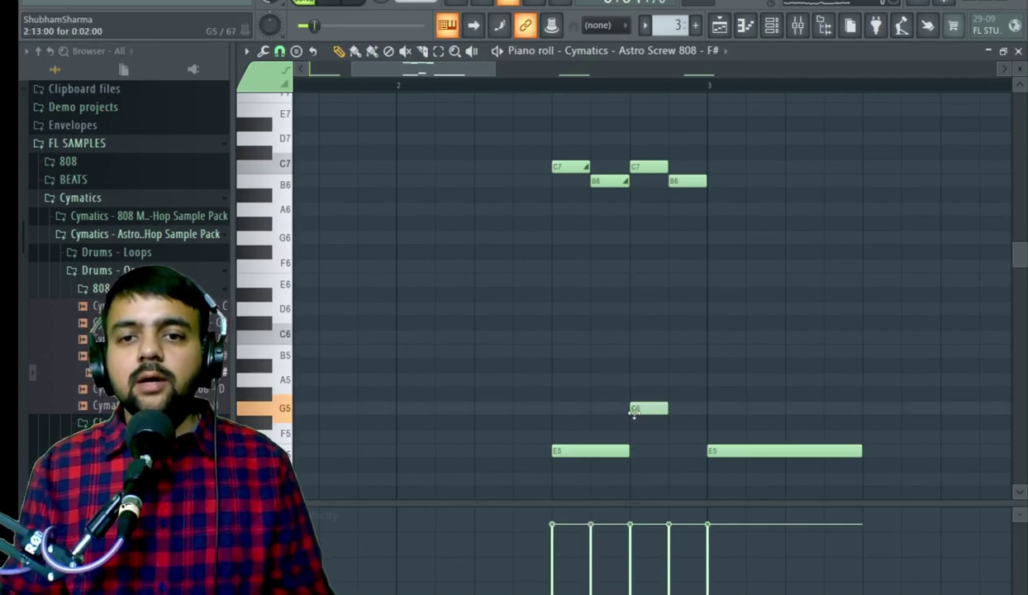
double_click(648, 452)
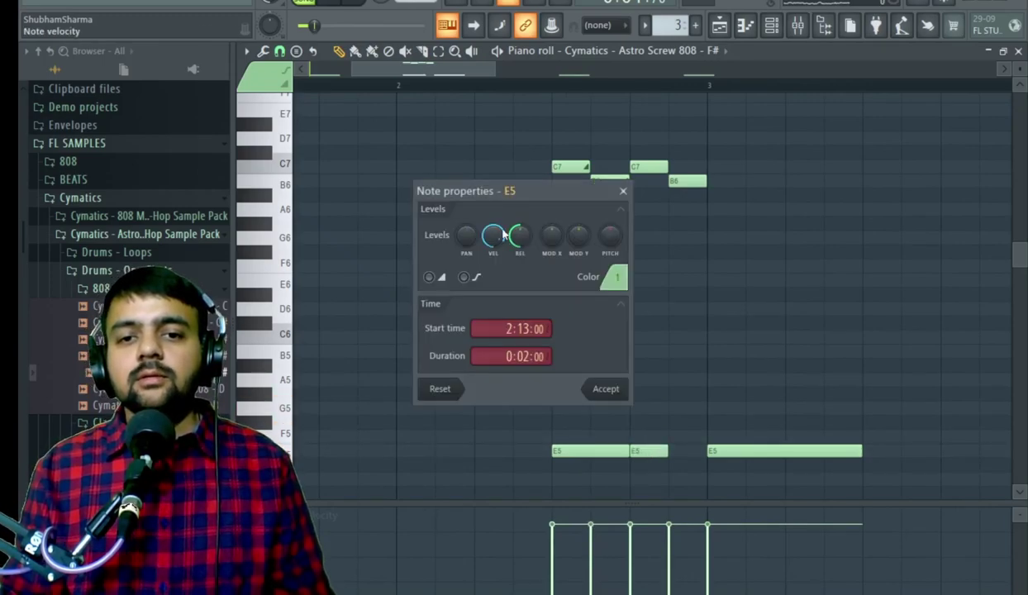
click(606, 388)
key(space)
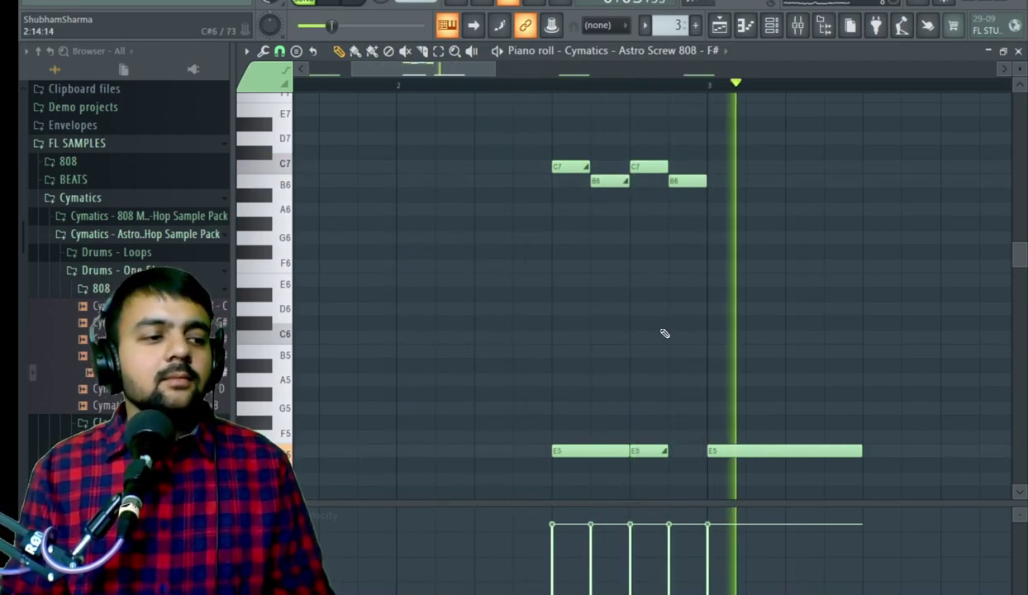
key(space)
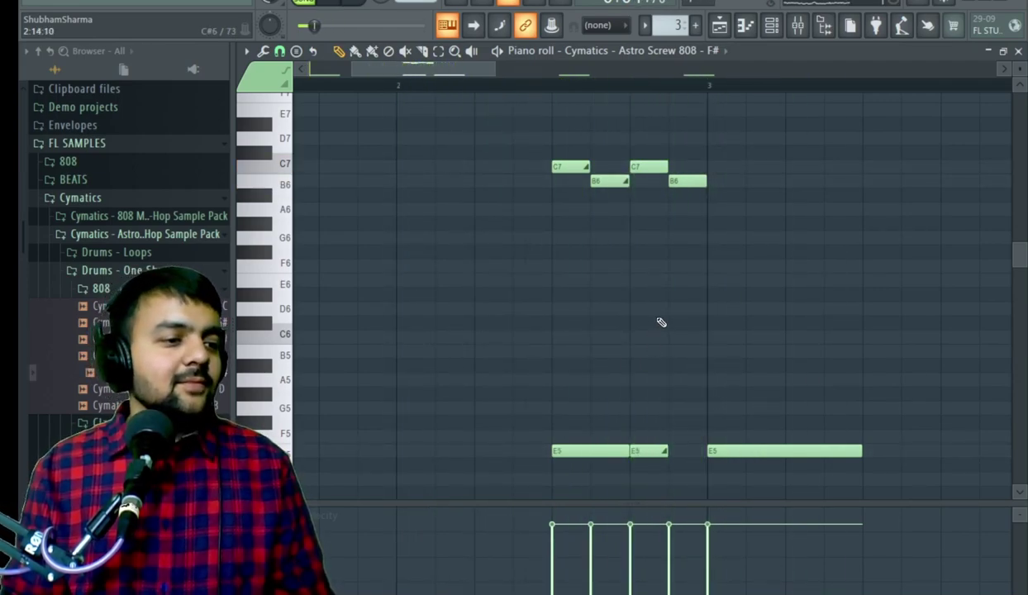
- Try a two-step slide note at 2:15 on G6, F6 and C6, listening to the pitches during playback
double_click(678, 238)
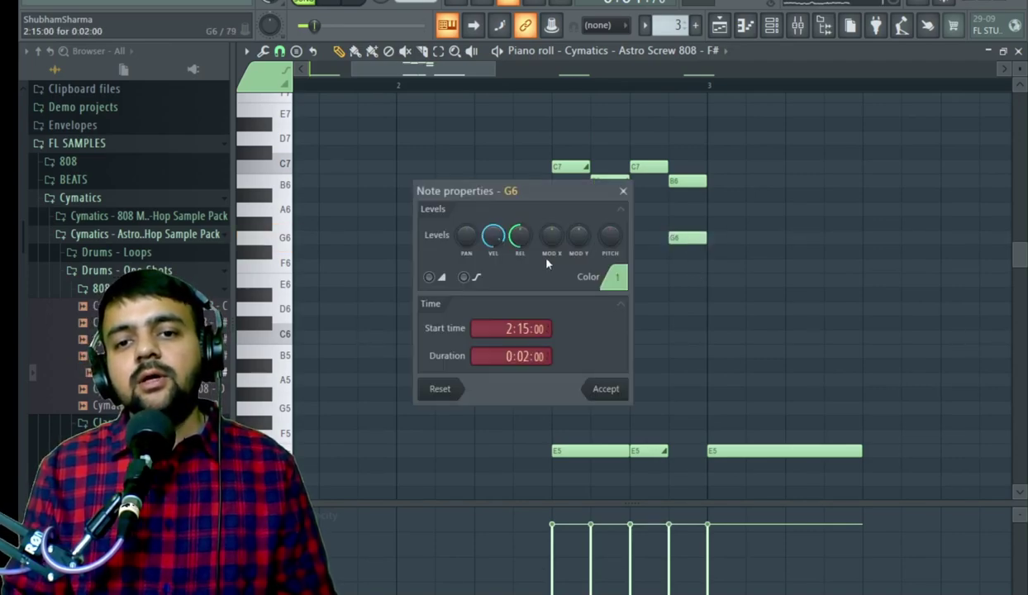
click(605, 389)
key(space)
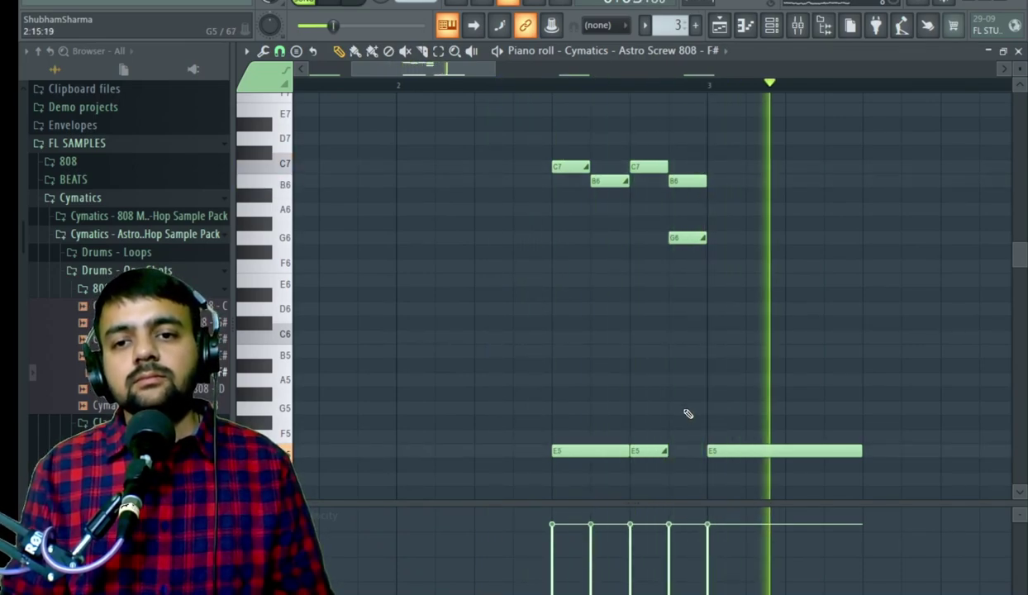
drag(676, 238, 679, 266)
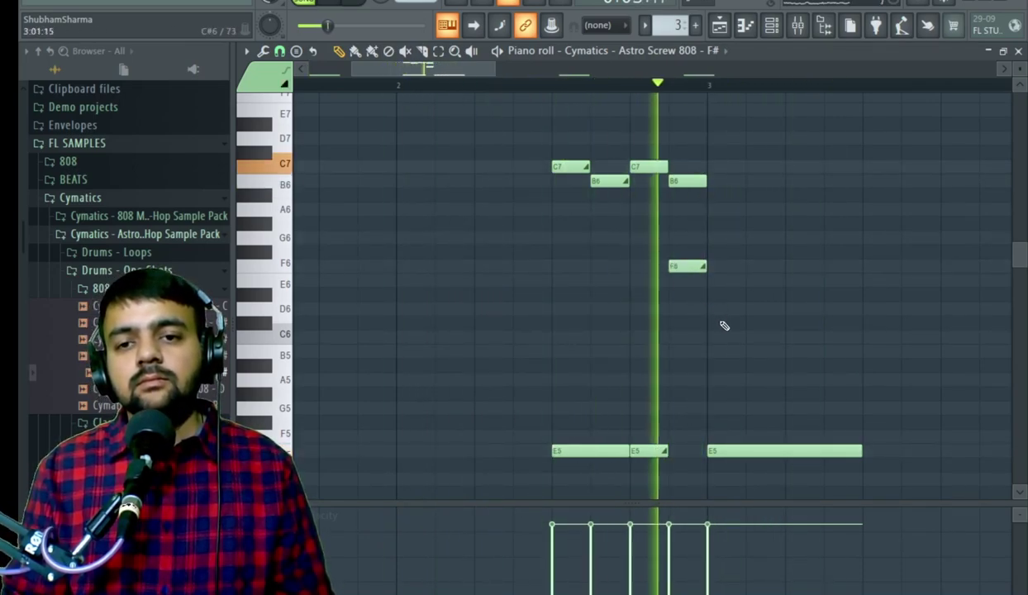
drag(682, 308, 687, 336)
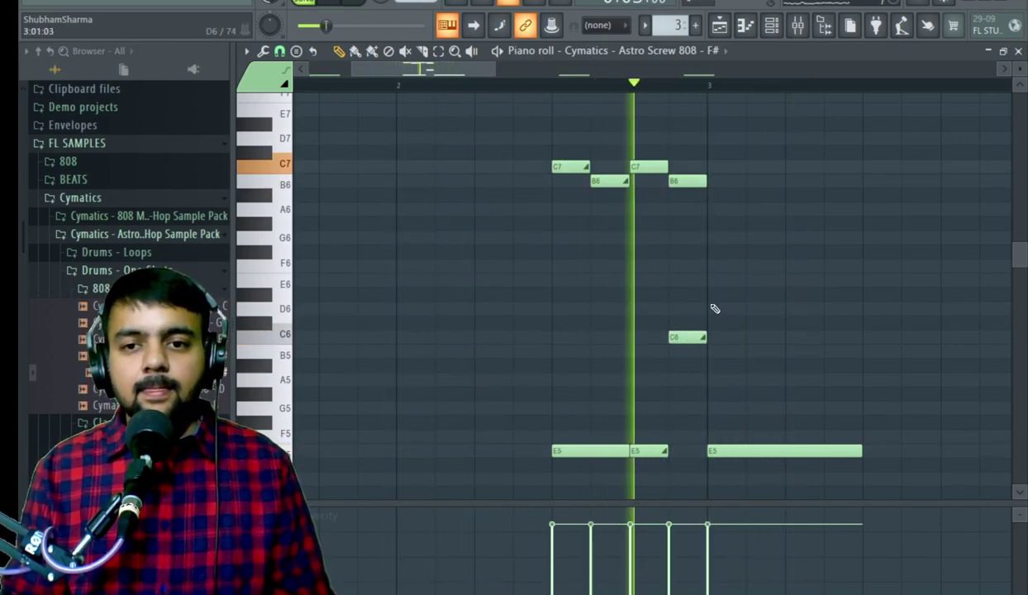
key(space)
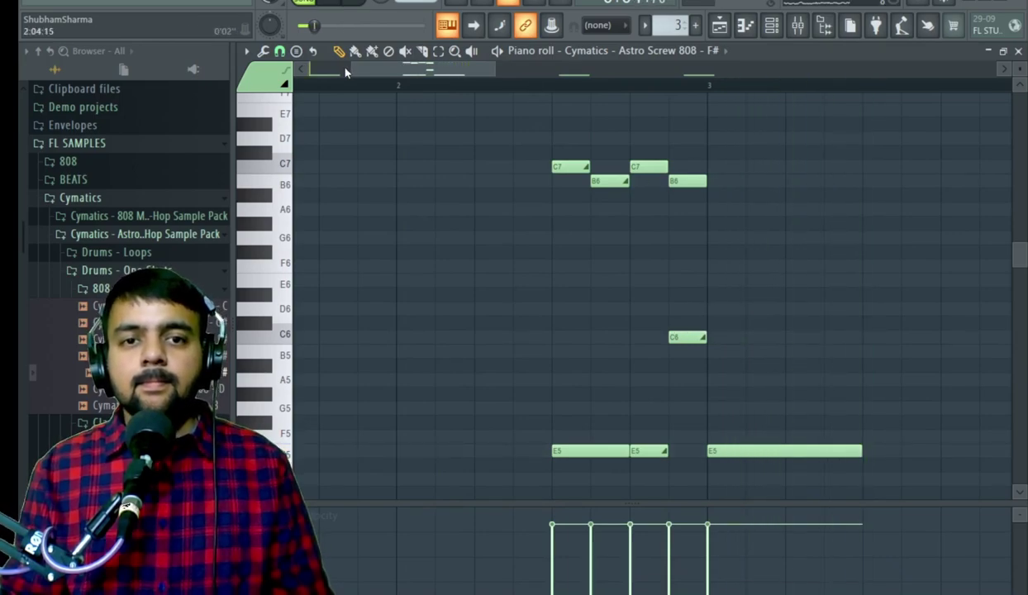
- Try the slide note at 2:15 on G5 and E5 with playback from bar 1, and delete it
drag(348, 66, 302, 67)
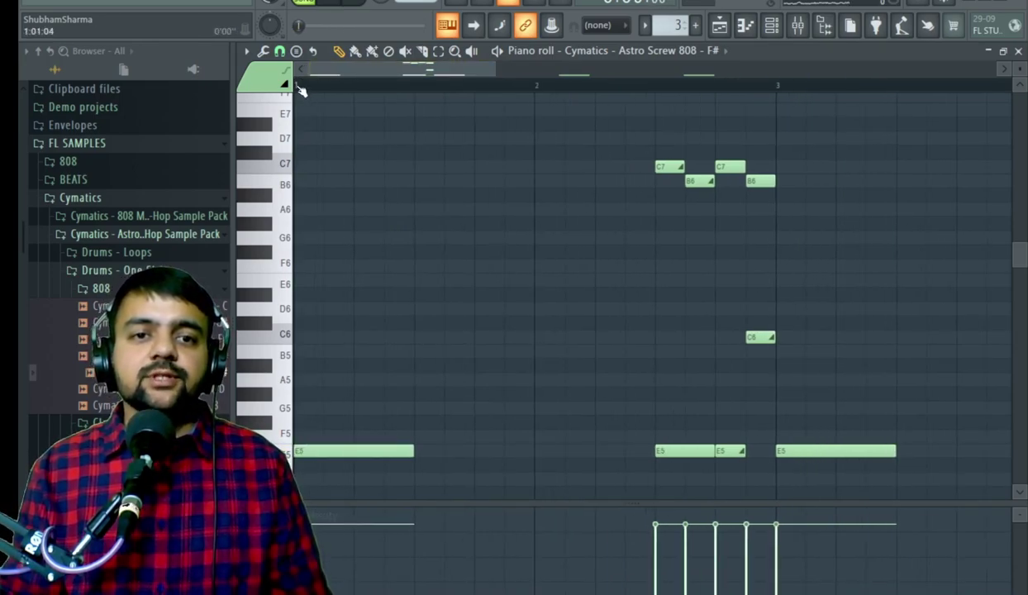
key(space)
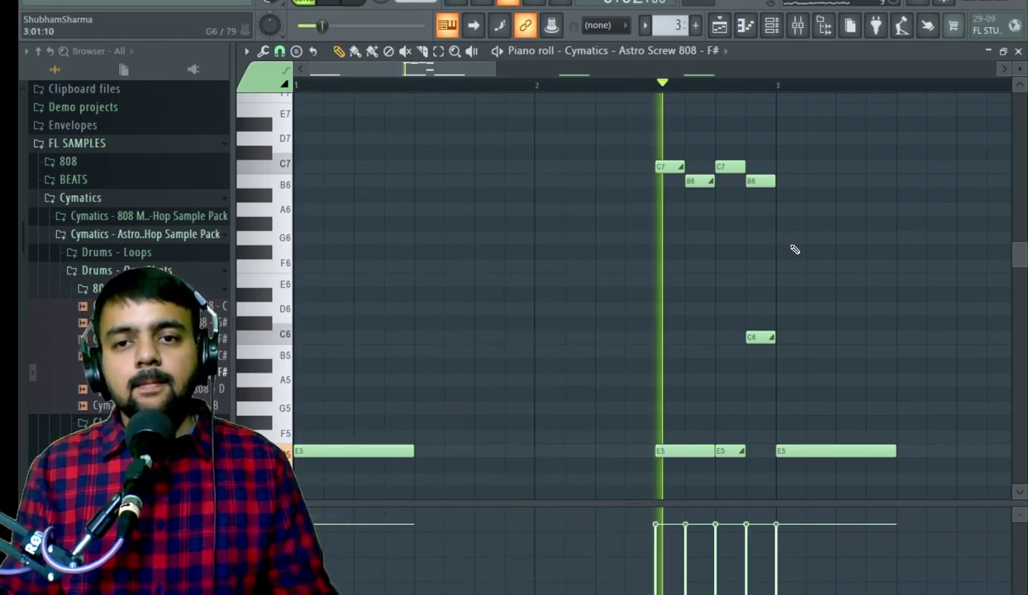
key(space)
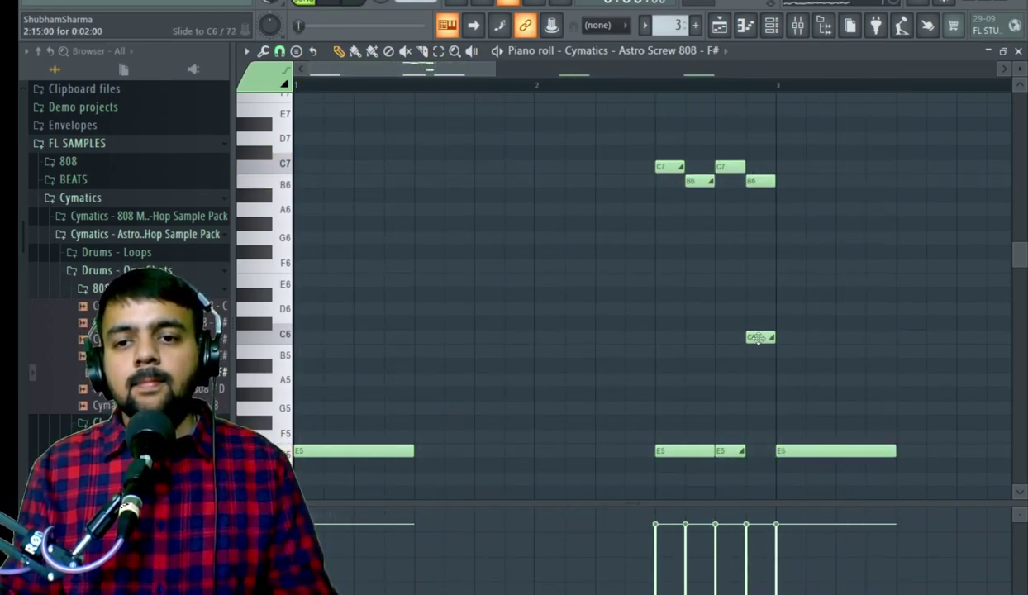
key(space)
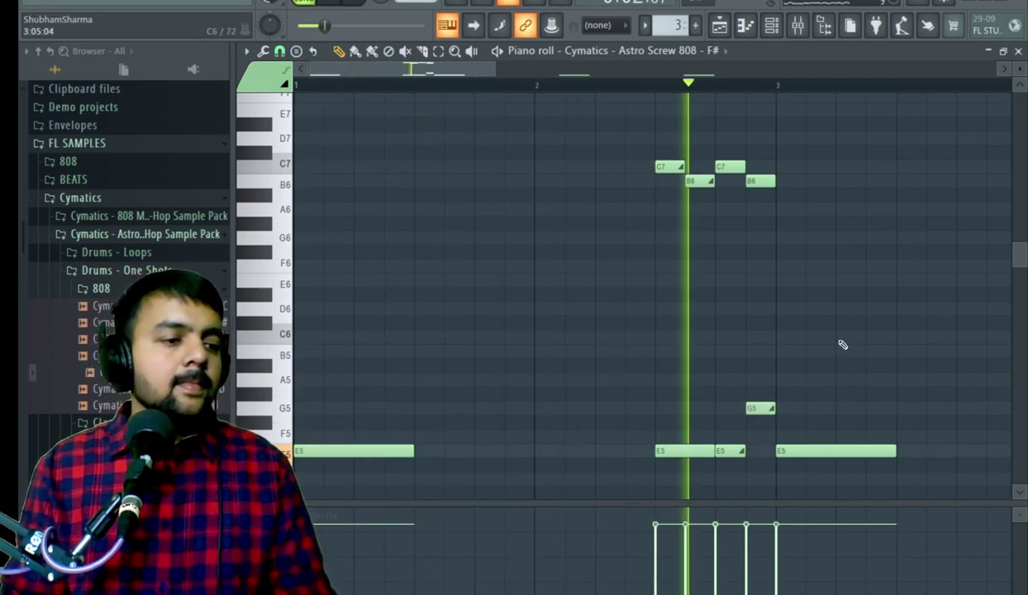
key(space)
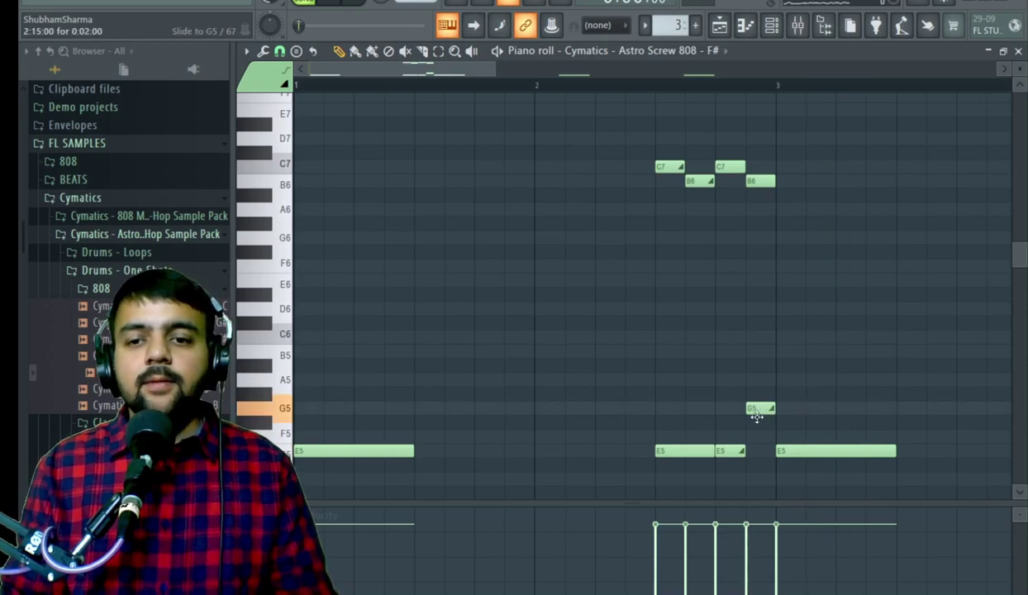
key(space)
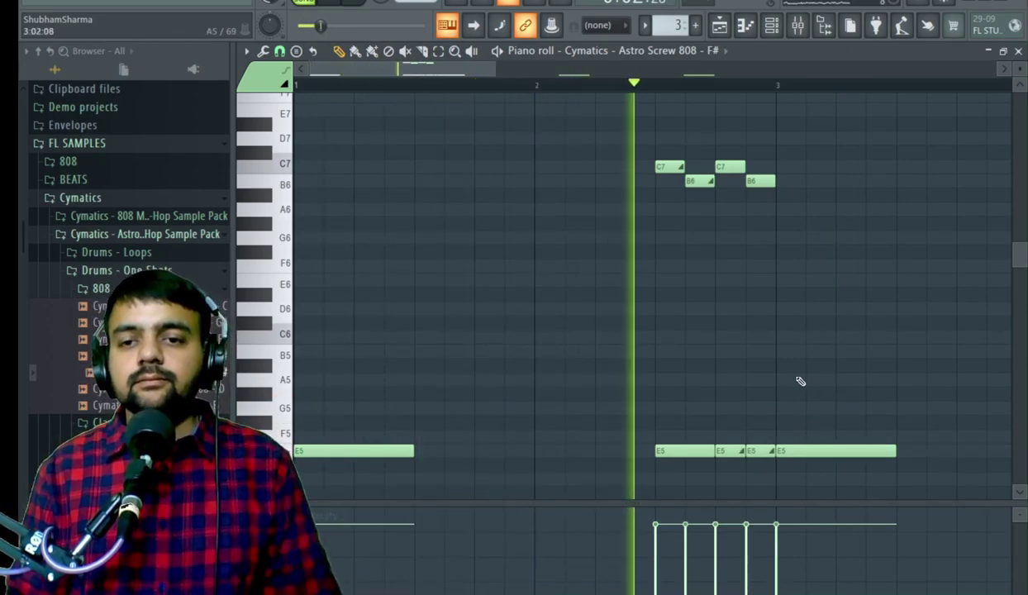
key(space)
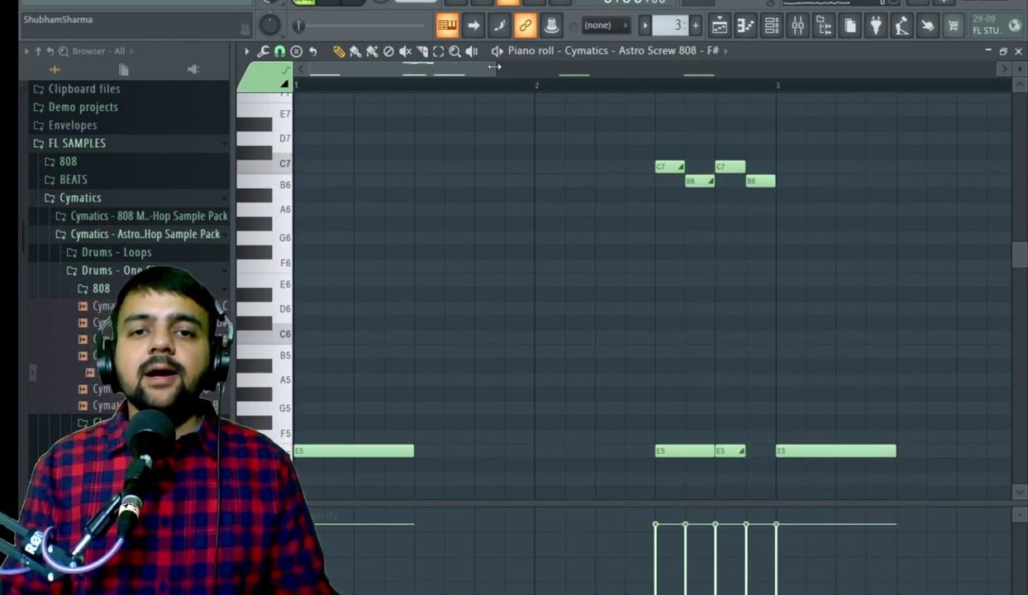
- Add a two-step C6 note at 4:01 and turn off its slide property
drag(494, 66, 596, 67)
key(space)
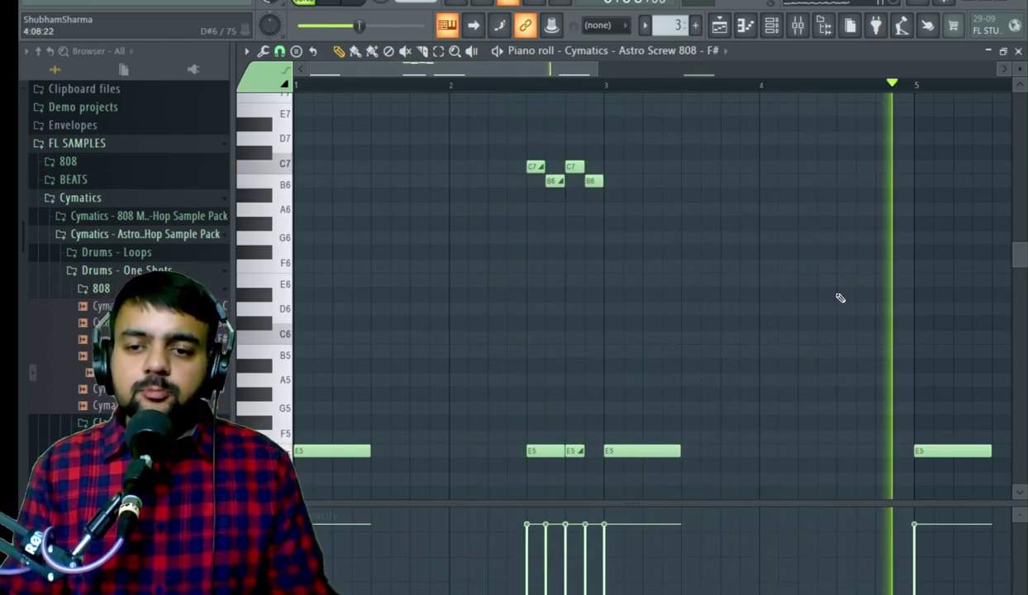
key(space)
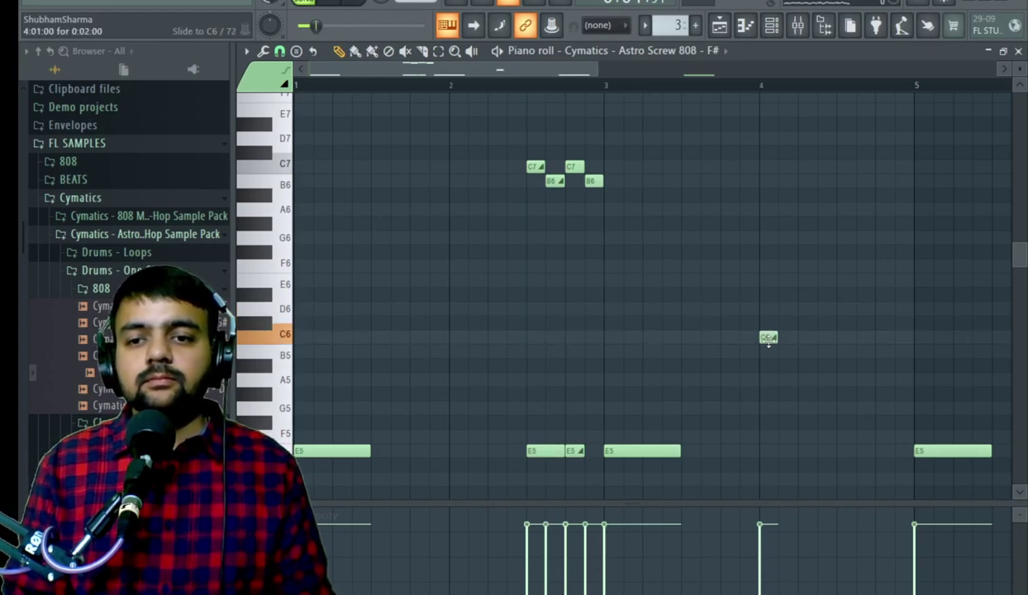
double_click(769, 338)
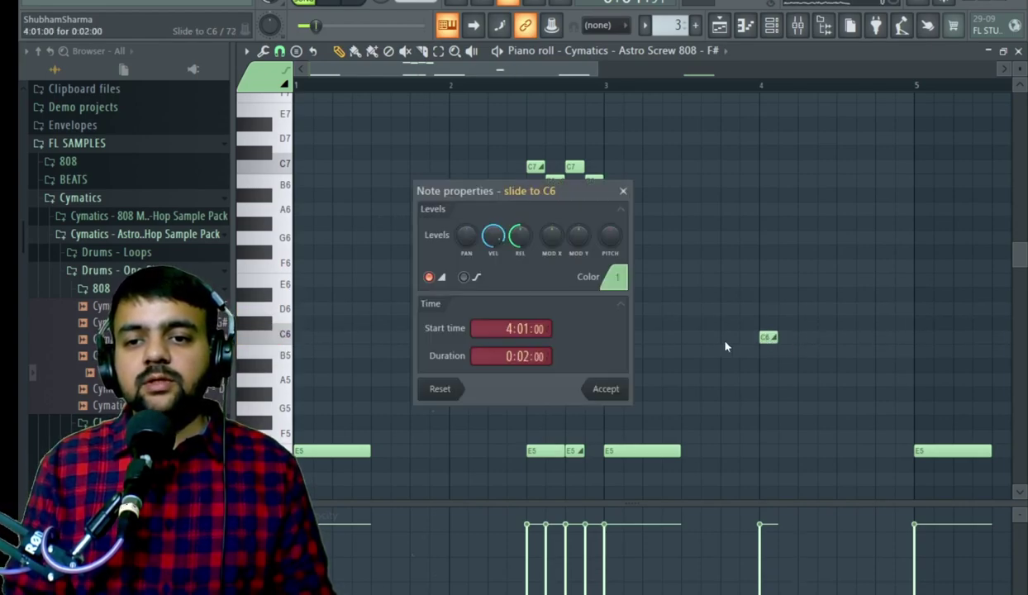
click(611, 389)
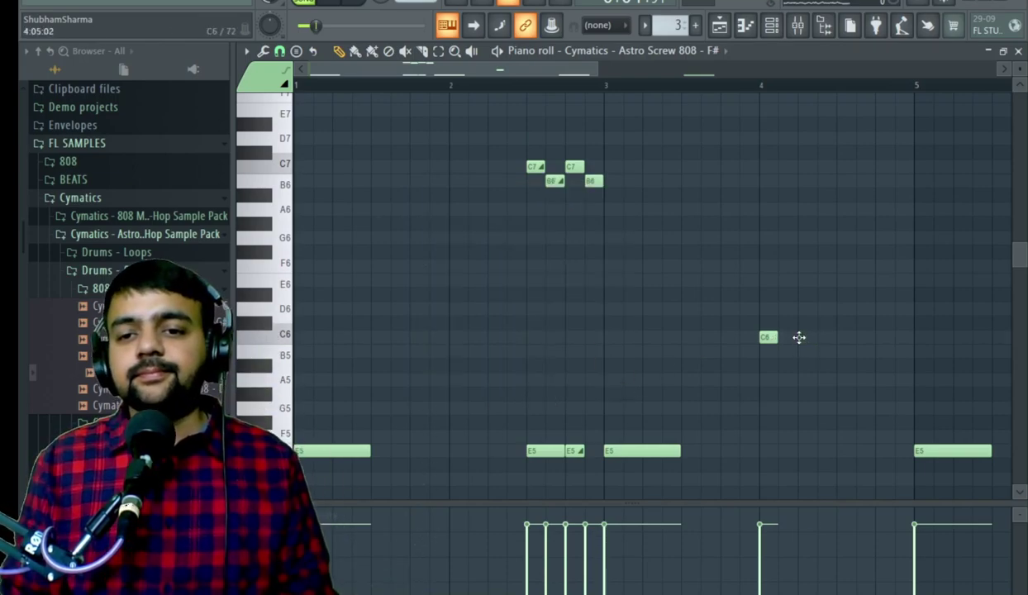
- Add a second two-step C6 note at 4:05 and listen to the bar 4 notes
key(space)
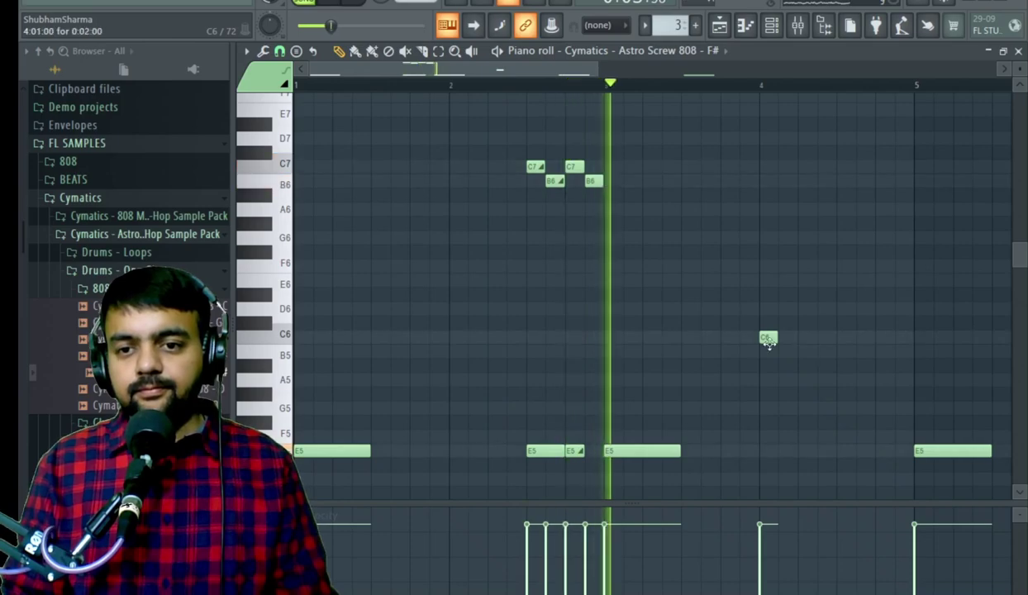
click(805, 338)
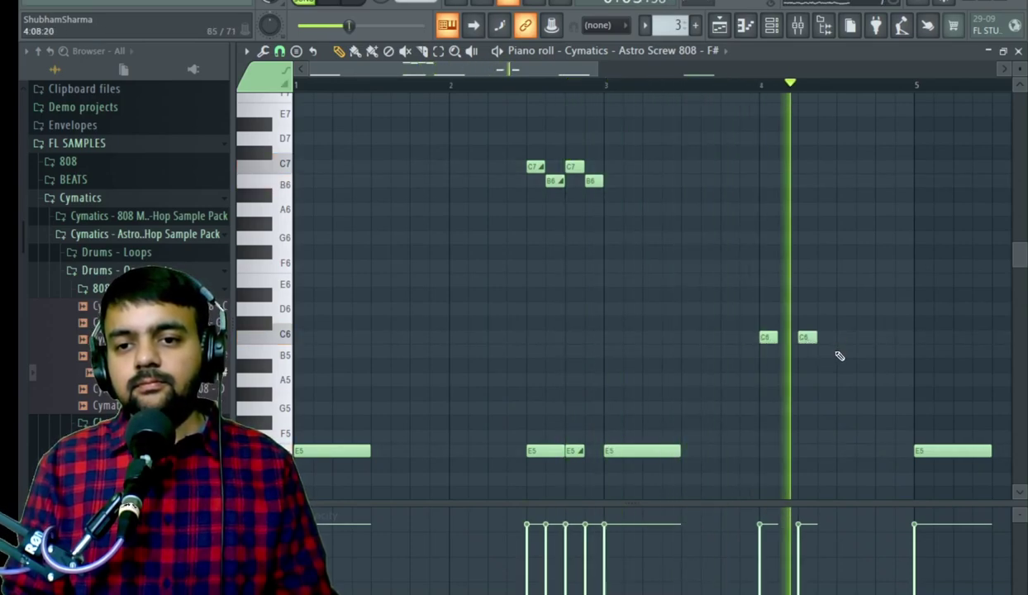
key(space)
scroll(813, 351, up, 2)
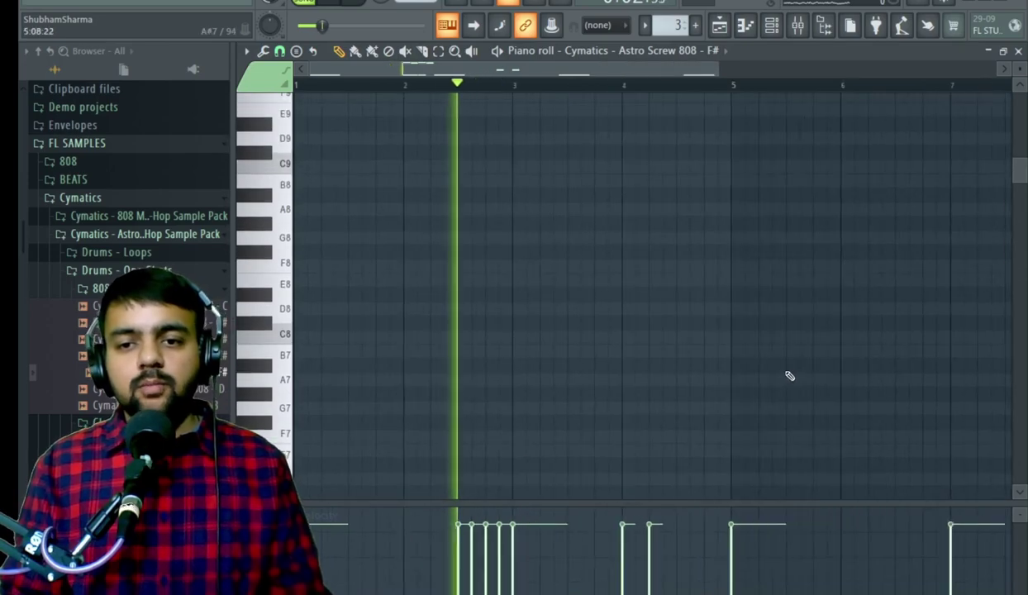
key(space)
- Try snapping to 1/3 beat with three C6 notes from the start of bar 4, spaced two-thirds of a beat apart
scroll(615, 349, down, 2)
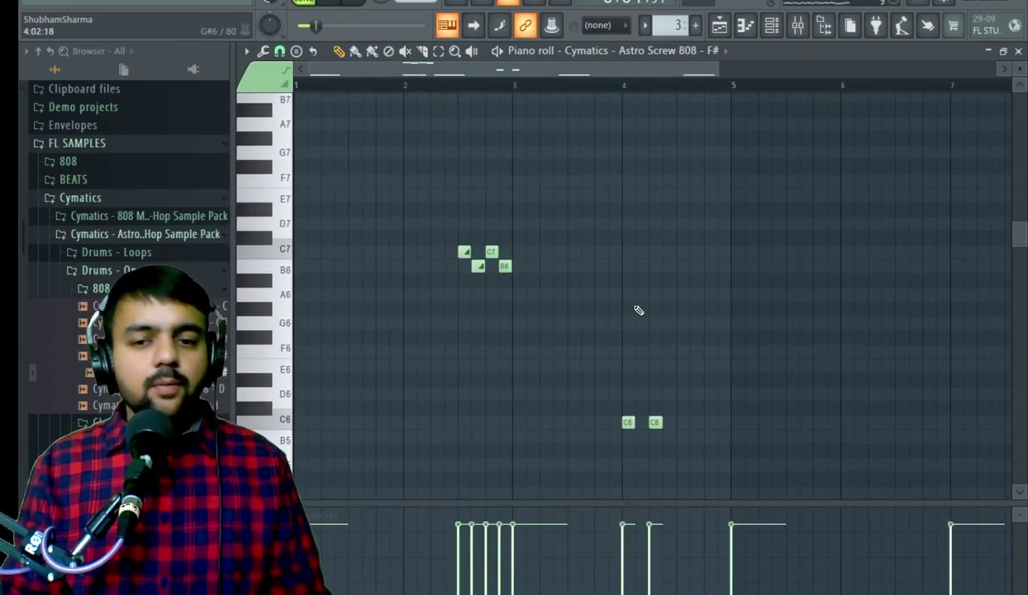
scroll(628, 325, down, 3)
scroll(615, 340, up, 4)
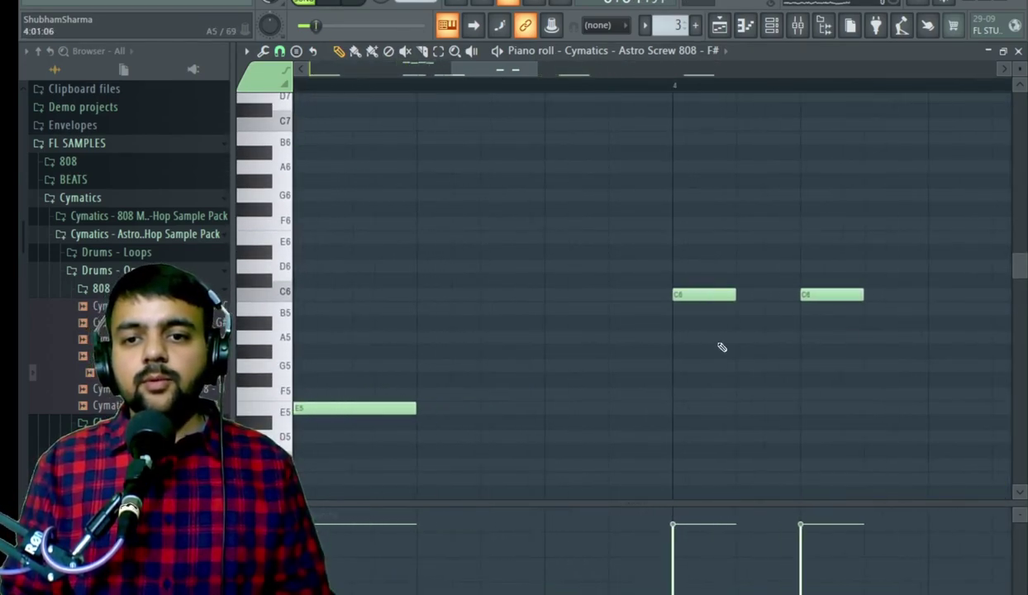
click(279, 51)
click(297, 245)
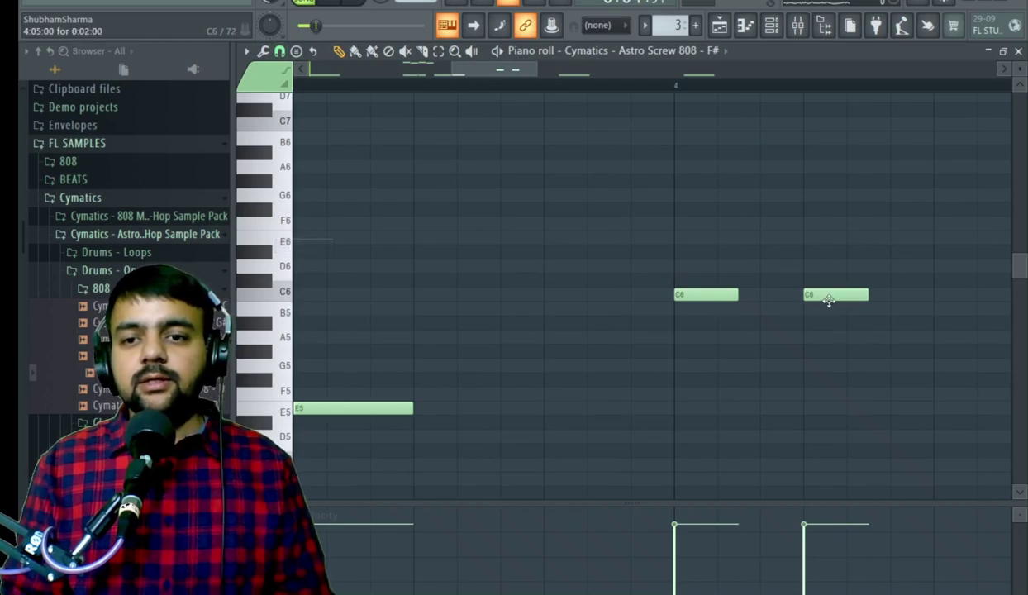
drag(829, 301, 807, 299)
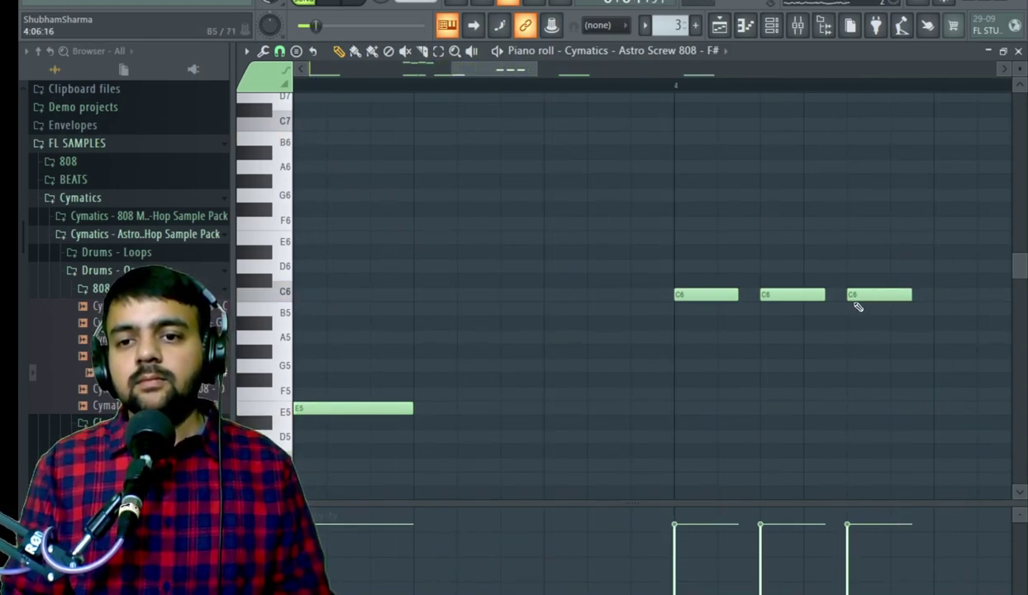
- Set the snap to 1/4 beat, reposition the second and third C6 notes at 4:04 and 4:07, and play the pattern
click(279, 52)
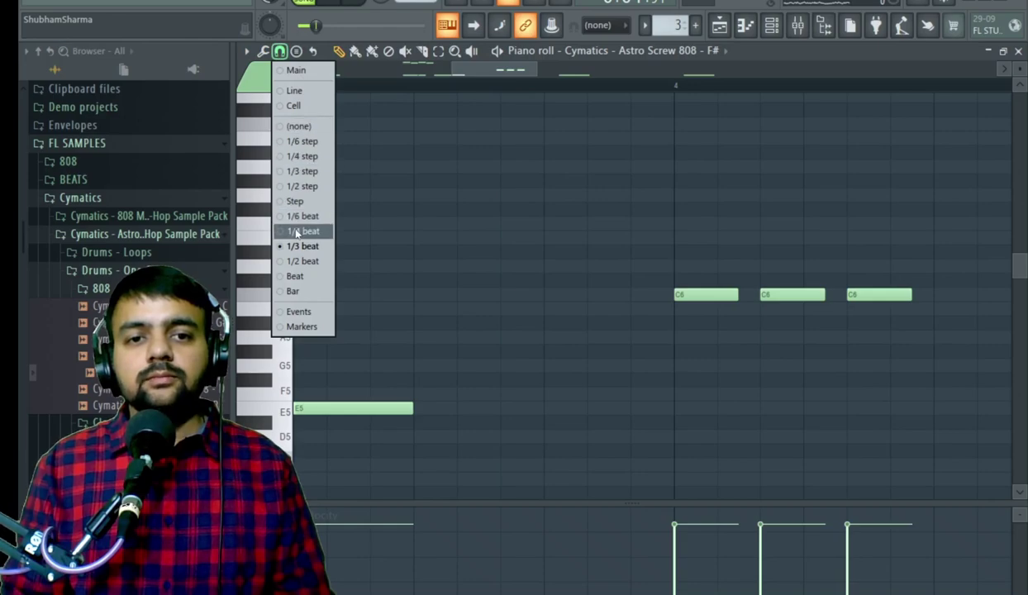
click(297, 232)
click(777, 295)
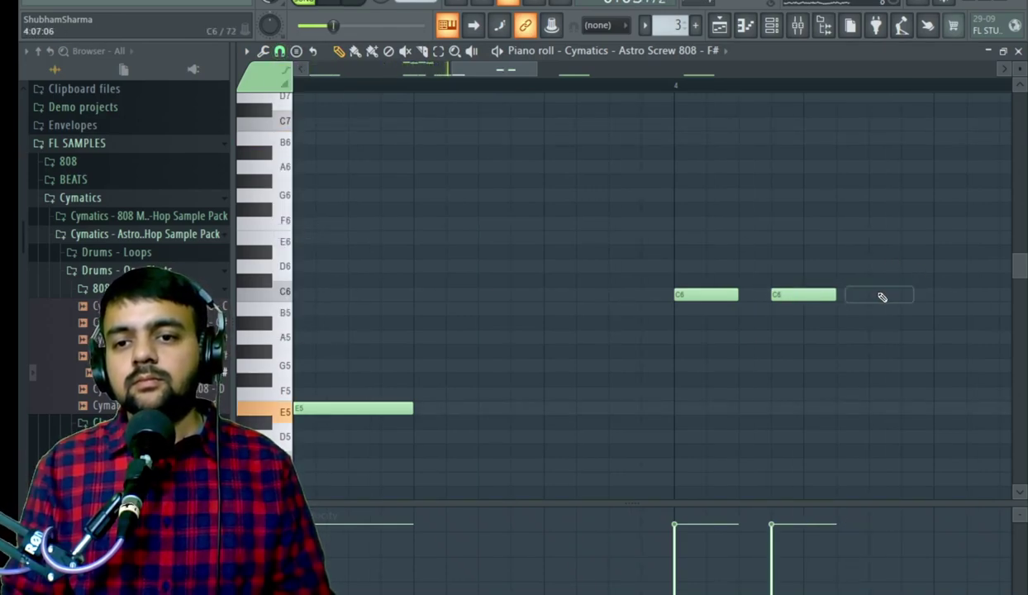
key(space)
click(874, 295)
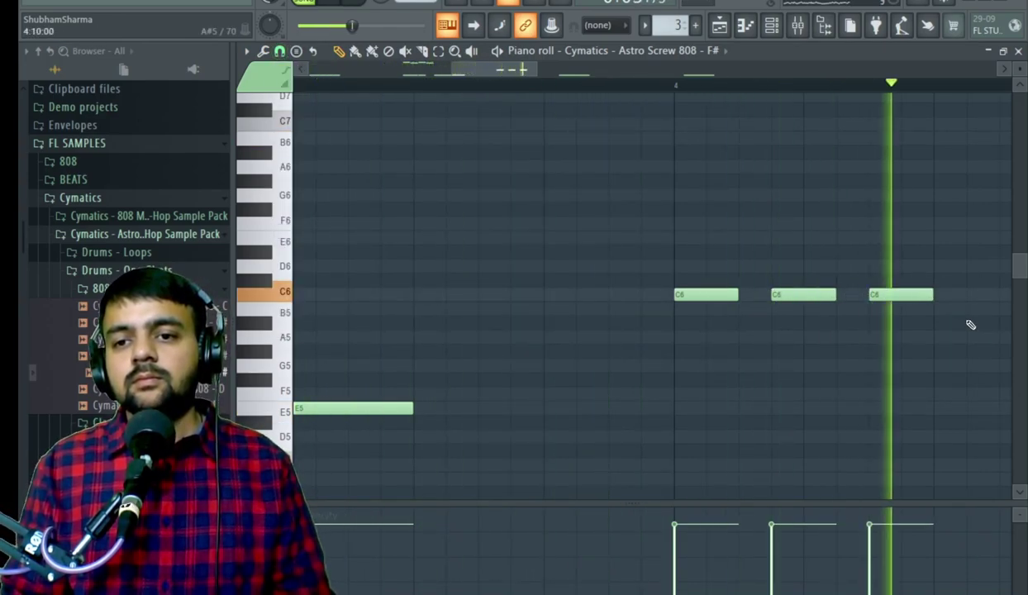
drag(537, 69, 768, 68)
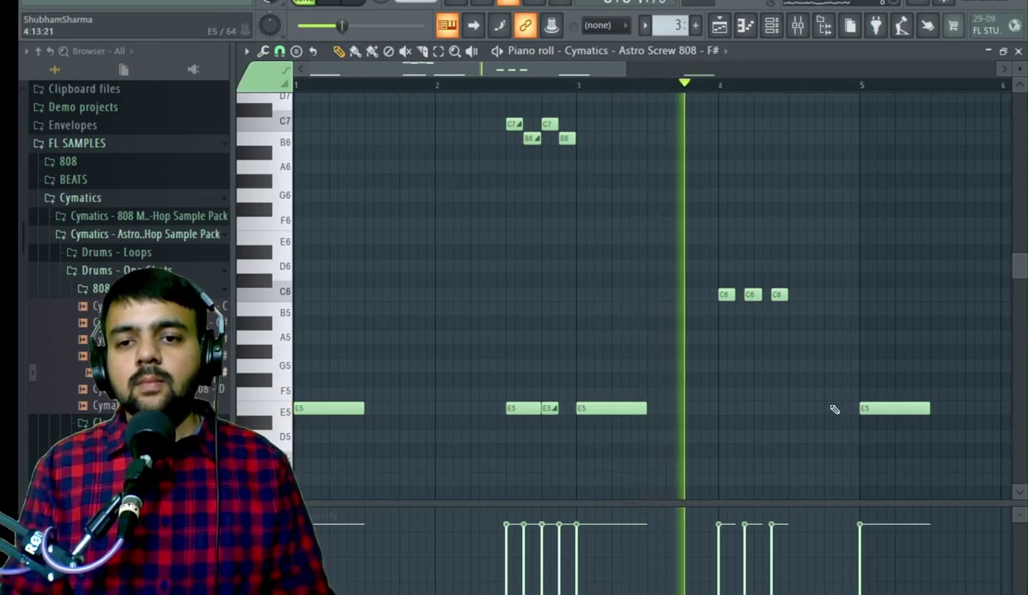
key(space)
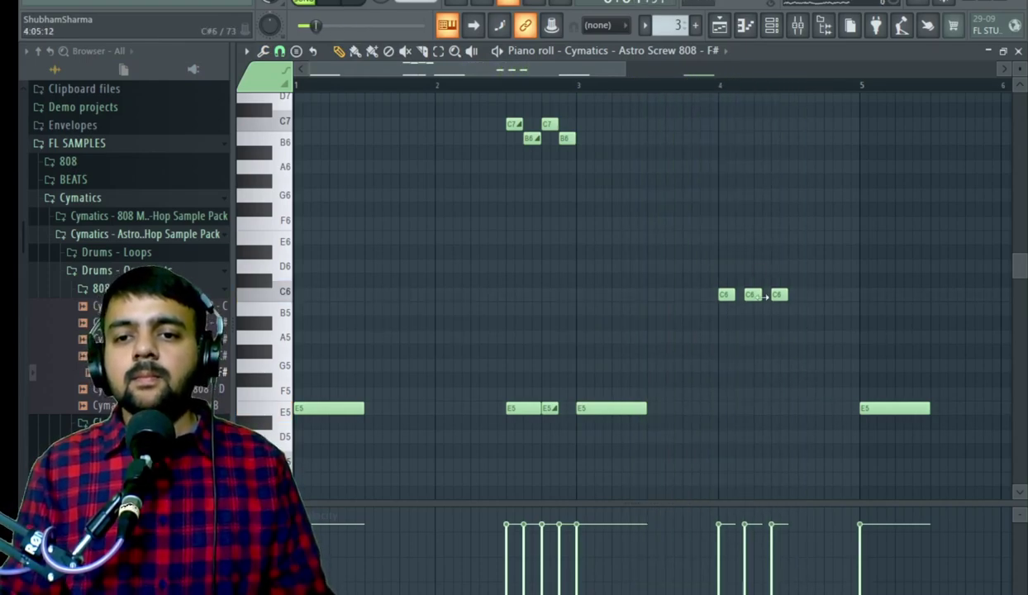
- Add four-step notes on E6 at 4:09 and D6 at 4:13, trying D#6 for the second, and listen to them
click(798, 224)
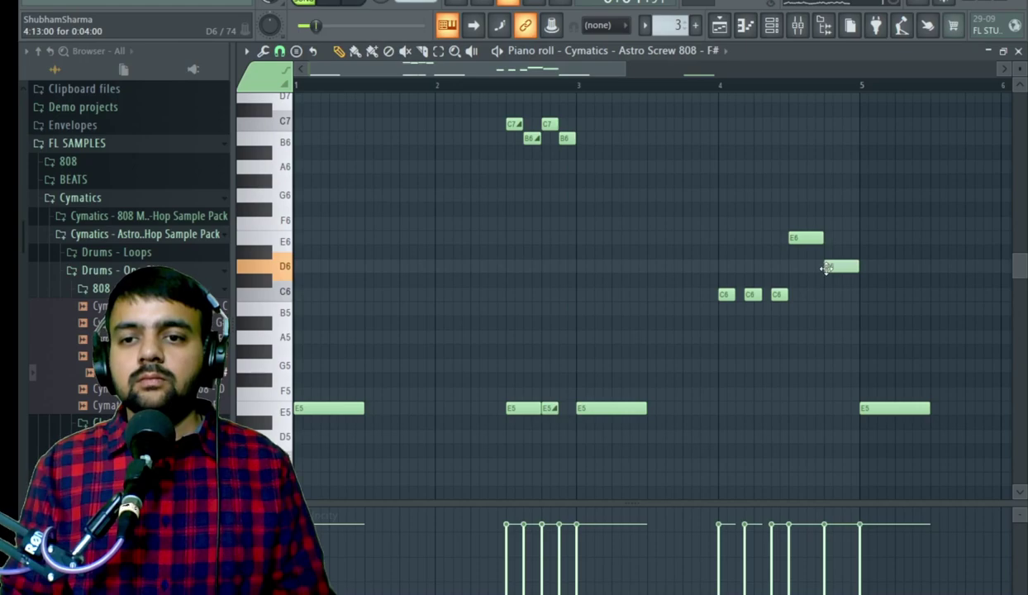
drag(827, 263, 825, 247)
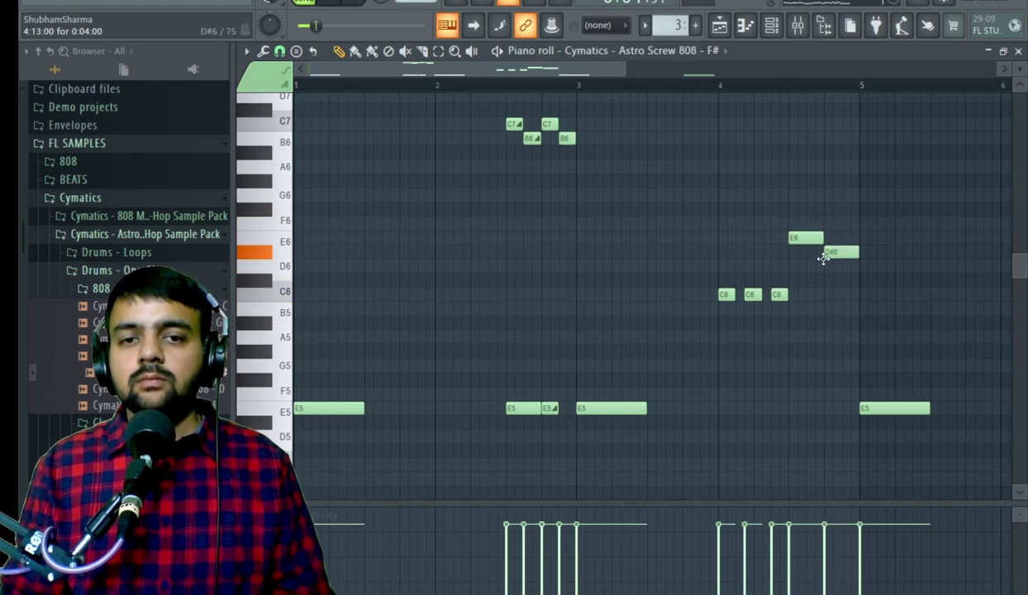
drag(826, 277, 830, 279)
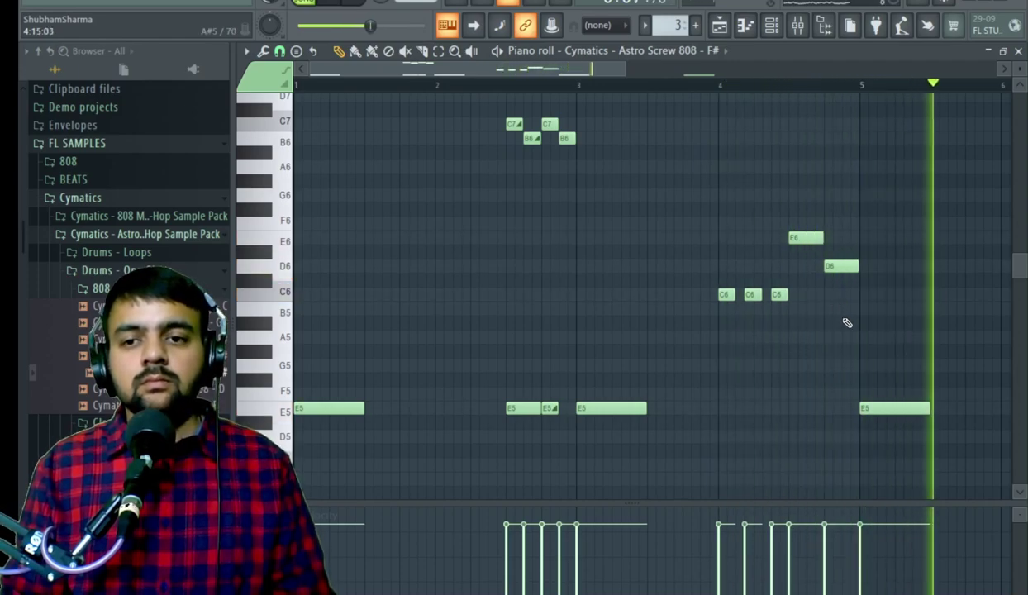
key(space)
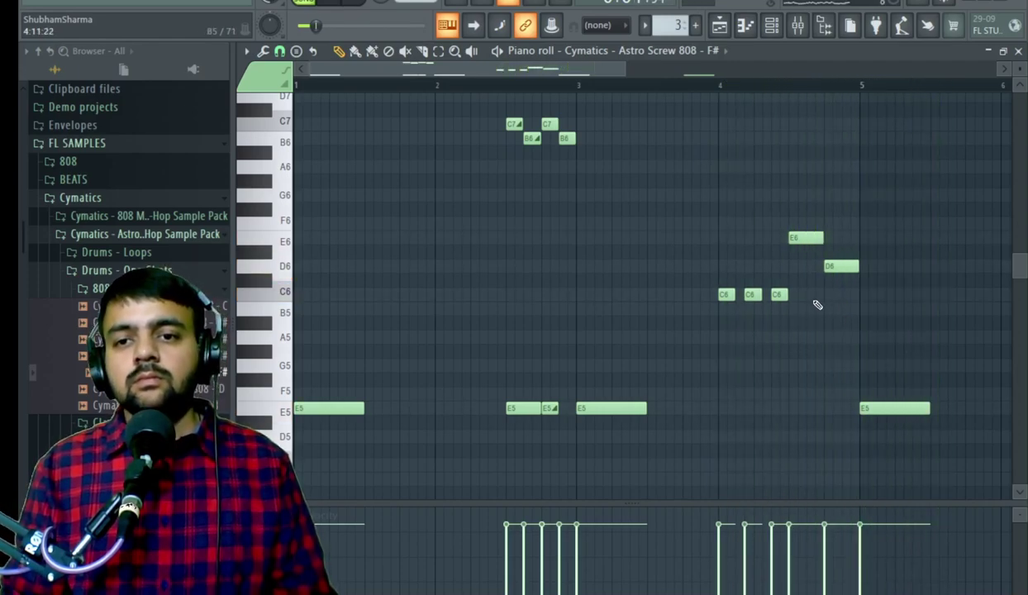
- Add a four-step E5 note at 4:09 and turn the E6 note above it into a slide note
click(796, 379)
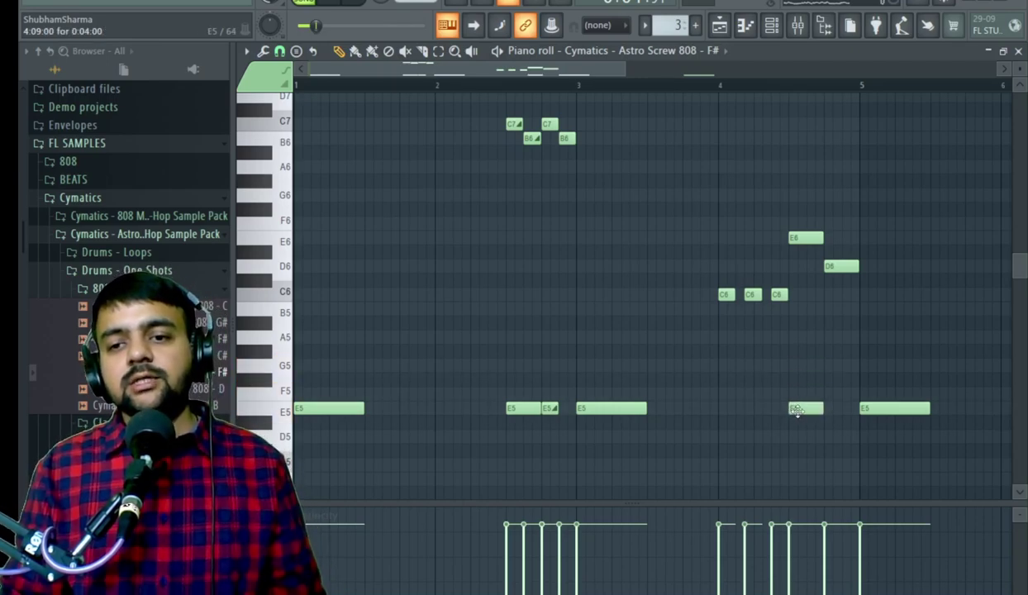
double_click(803, 238)
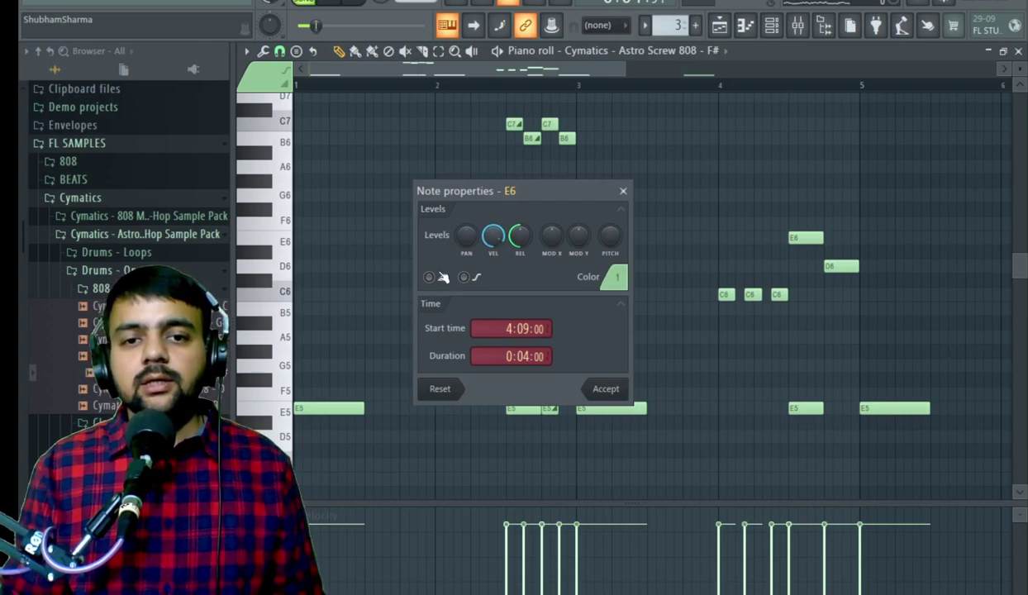
click(605, 388)
key(space)
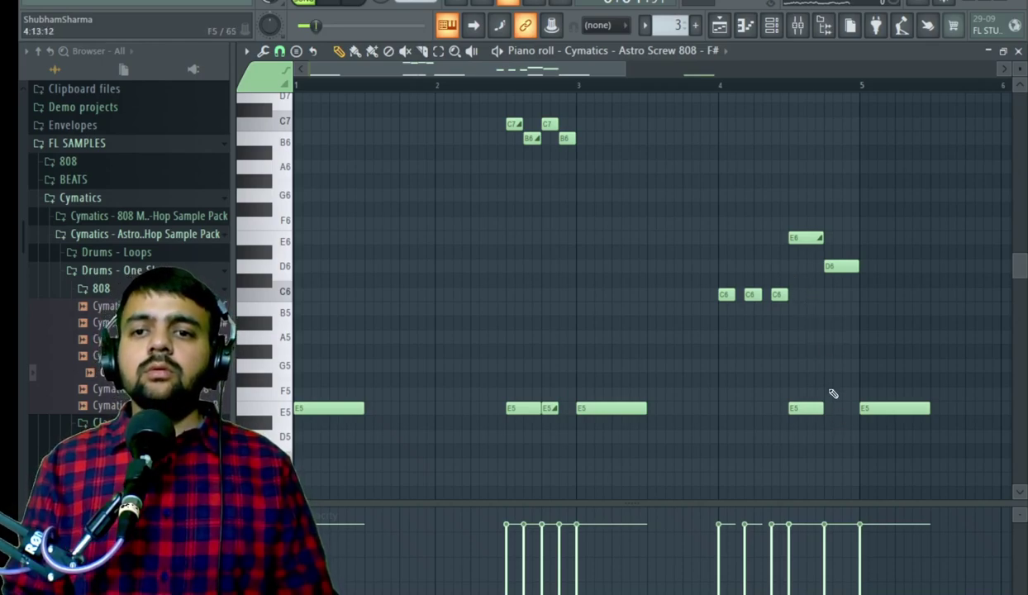
- Raise the E5 note at 4:09 to C6 and listen to the slide from it
drag(806, 402, 806, 291)
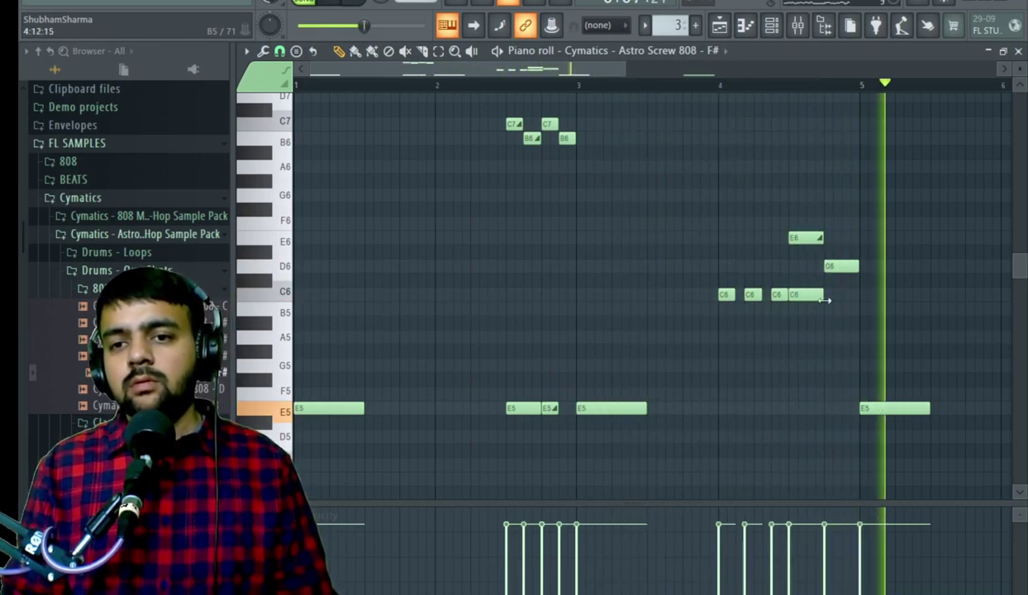
drag(571, 66, 737, 89)
key(space)
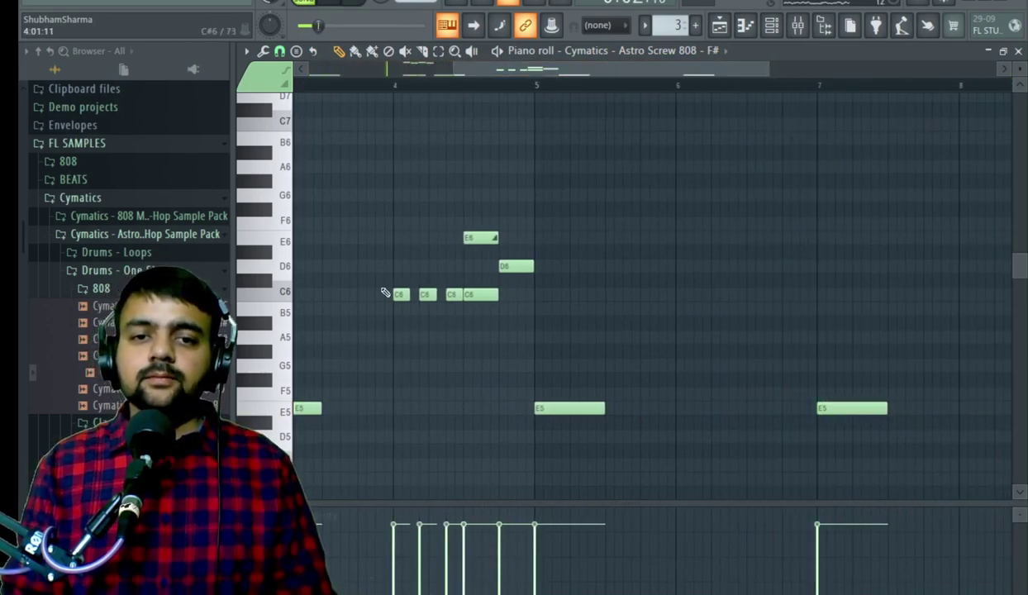
- Audition keyboard pitches and add two-step notes in bar 6: B6 at 6:09 and 6:11, C7 at 6:13, B6 at 6:15
click(289, 265)
click(290, 248)
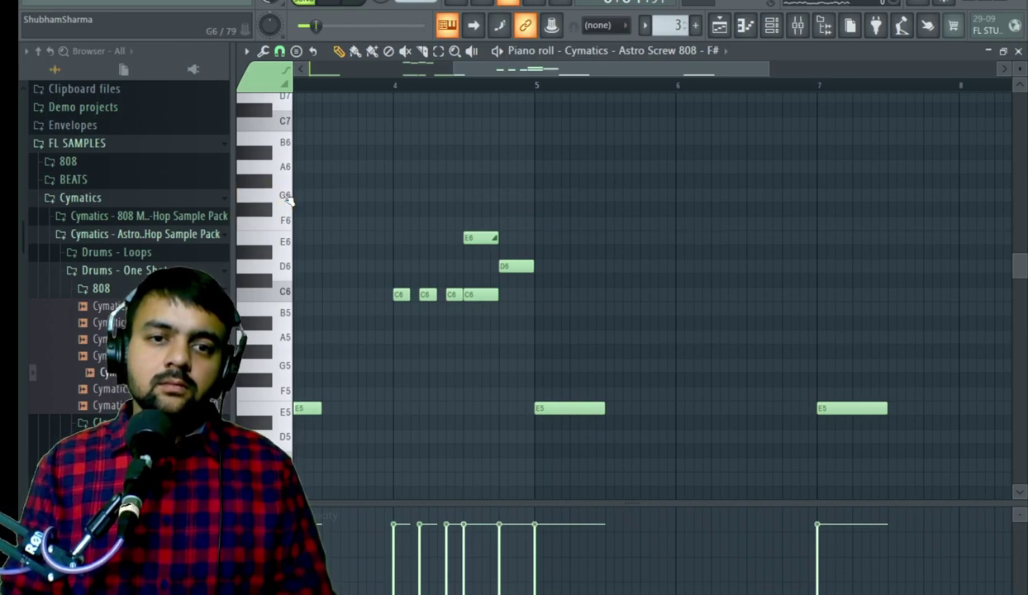
click(285, 166)
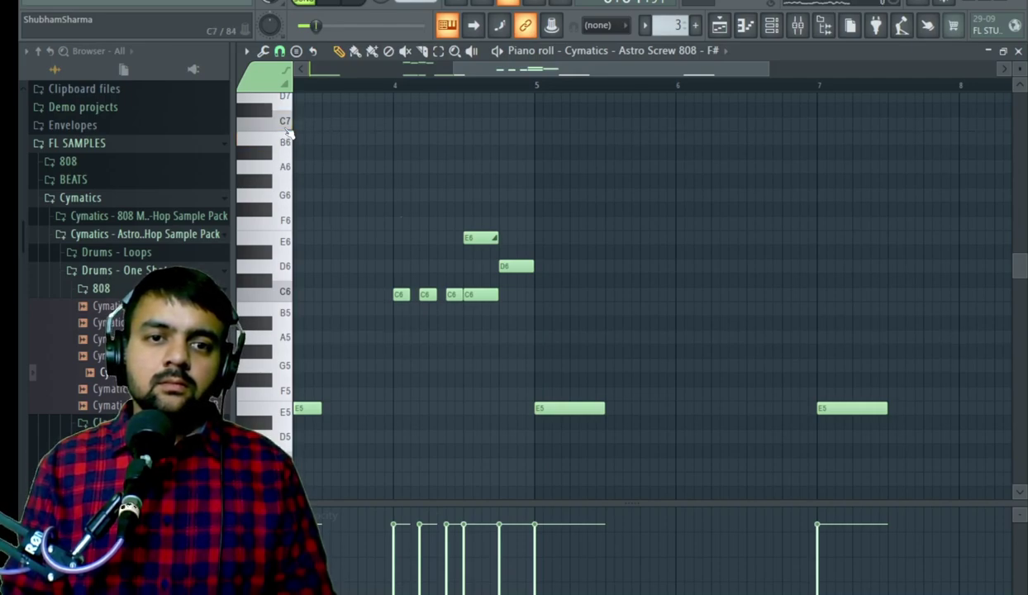
click(716, 136)
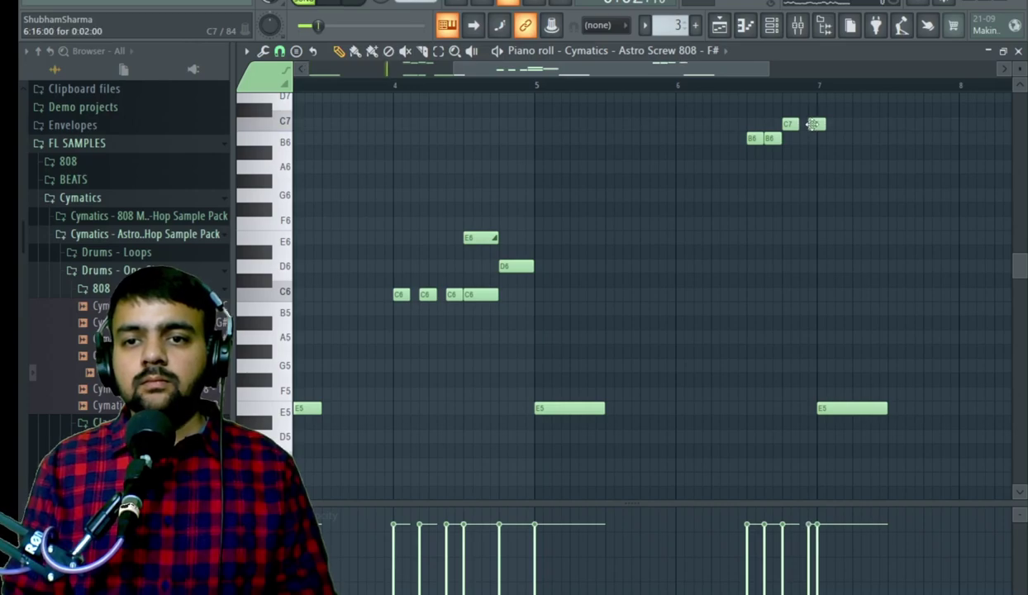
drag(810, 123, 807, 123)
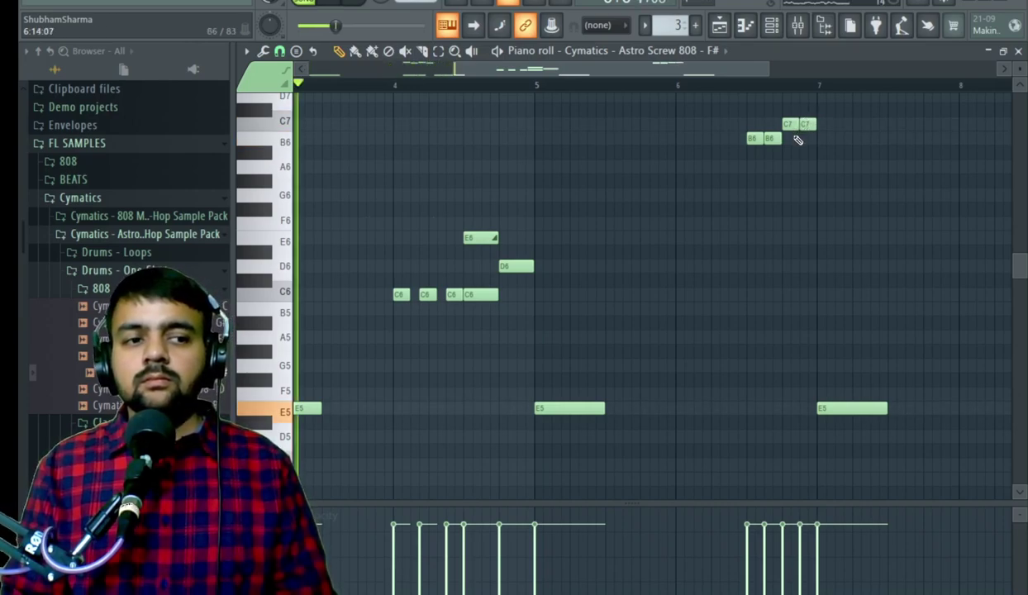
key(space)
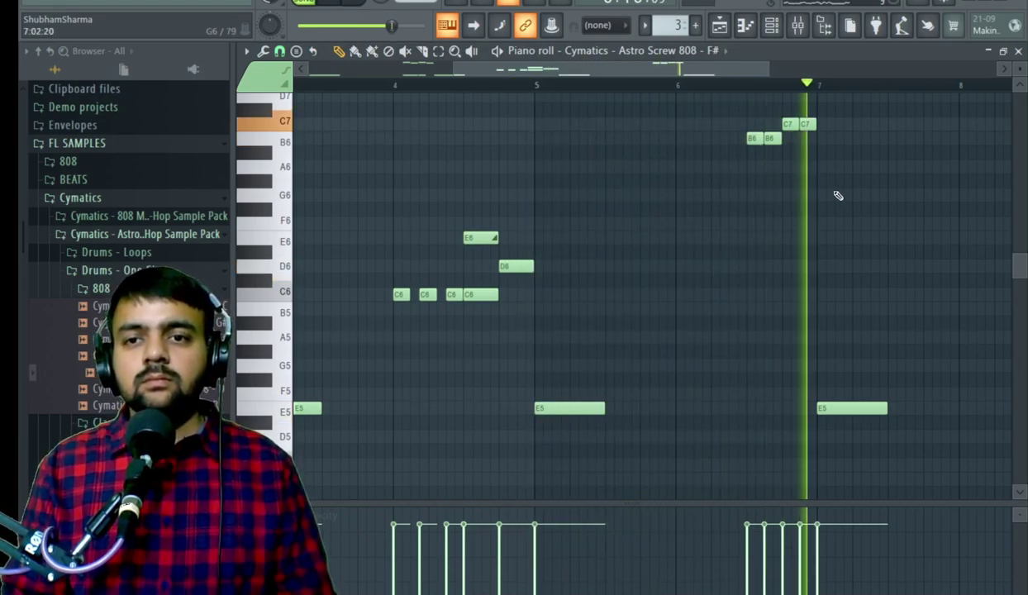
key(space)
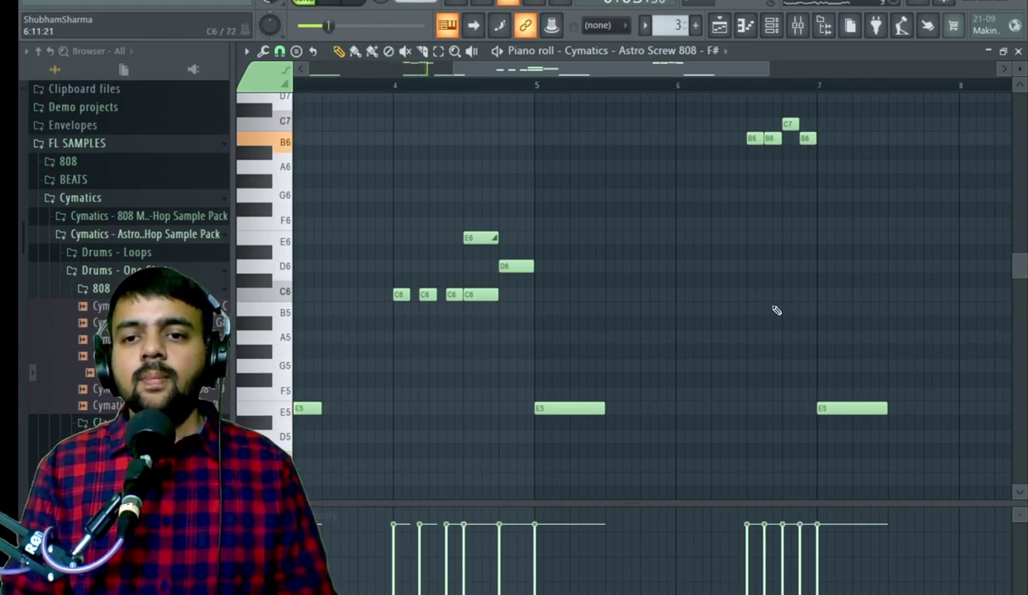
- Add a one-step B5 slide note at 6:10 below the bar 6 run and listen to it
key(space)
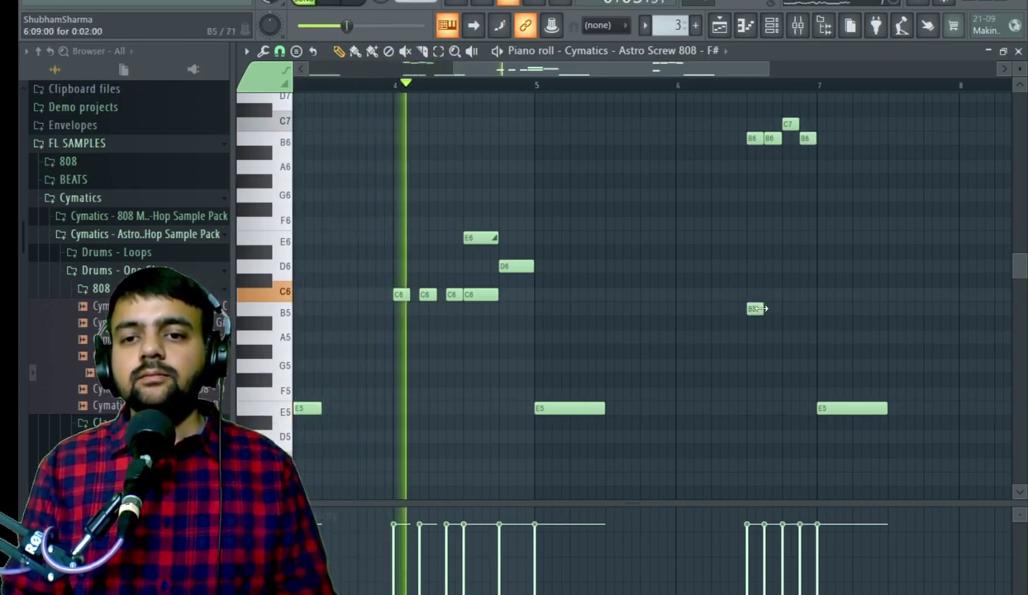
double_click(750, 308)
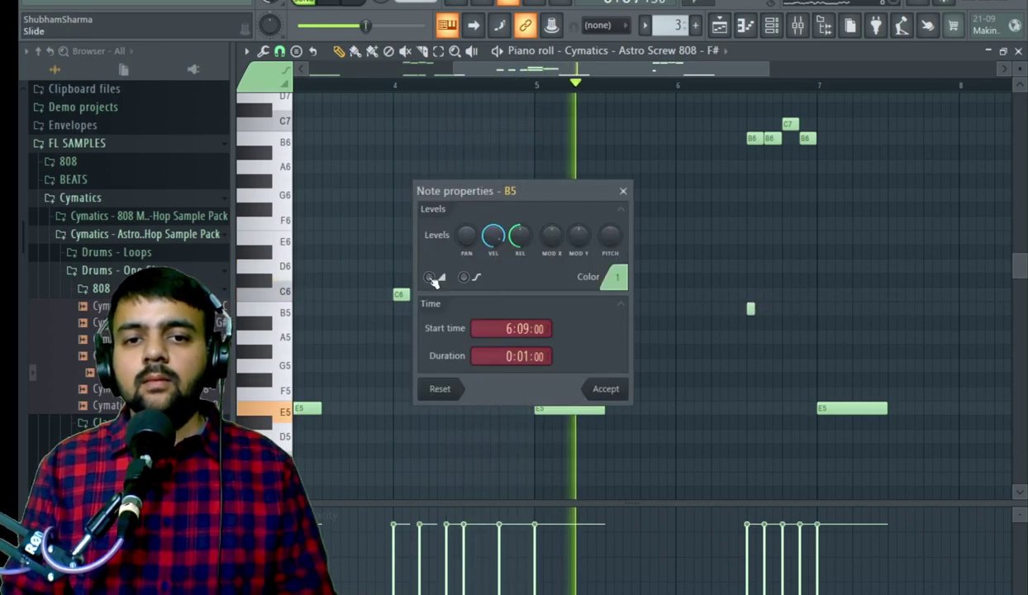
click(605, 388)
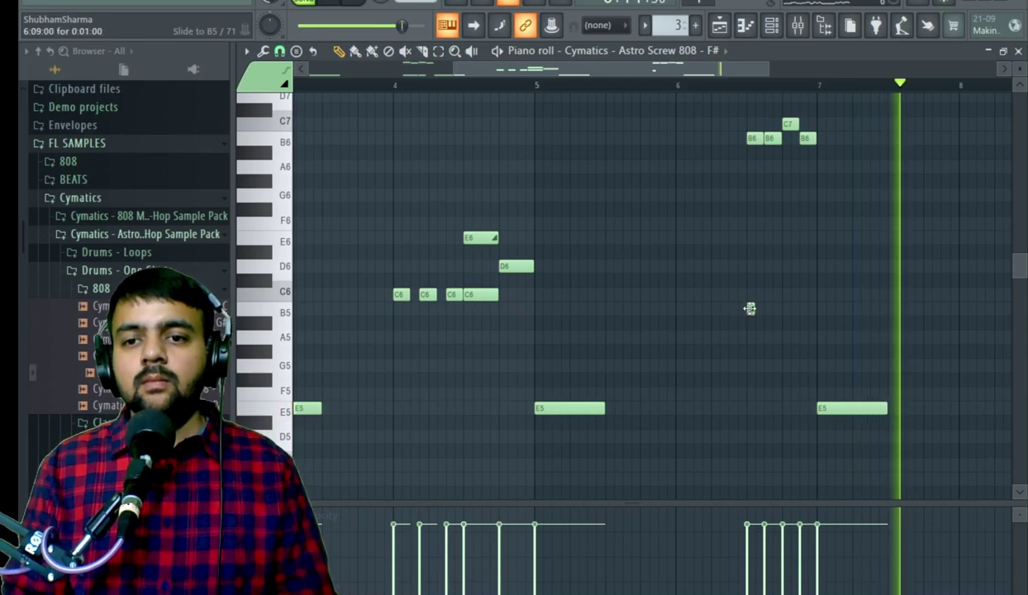
drag(539, 69, 573, 71)
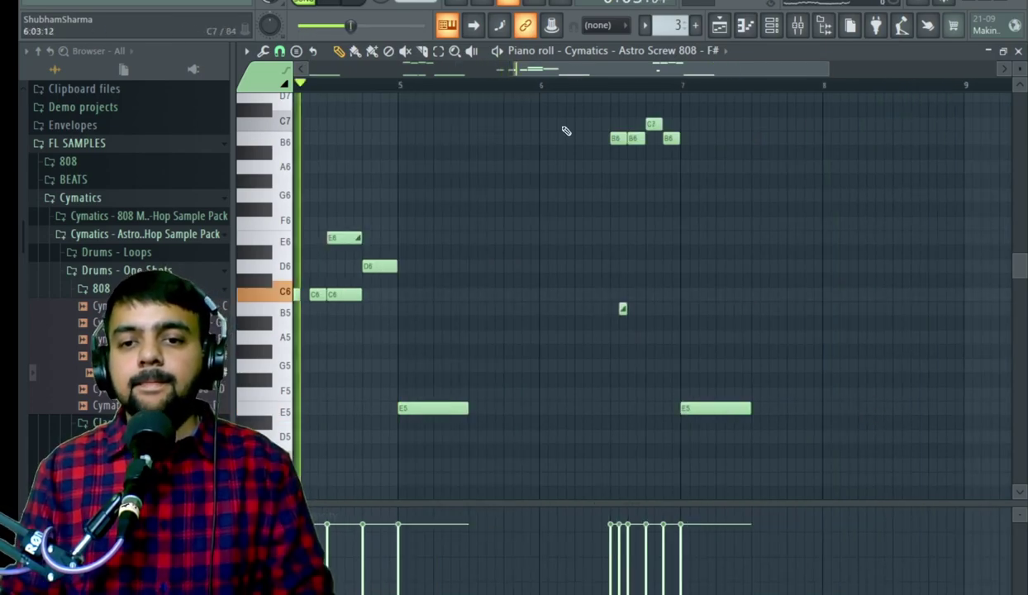
- Add a one-step slide note at 6:14, try D6 and C6, and settle it on F6 while listening
click(654, 265)
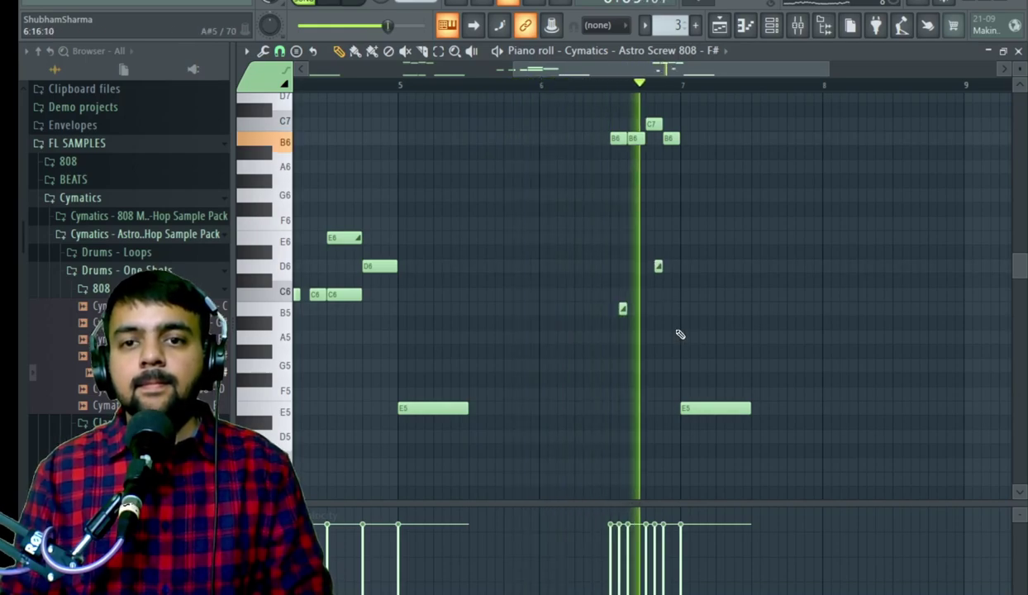
key(space)
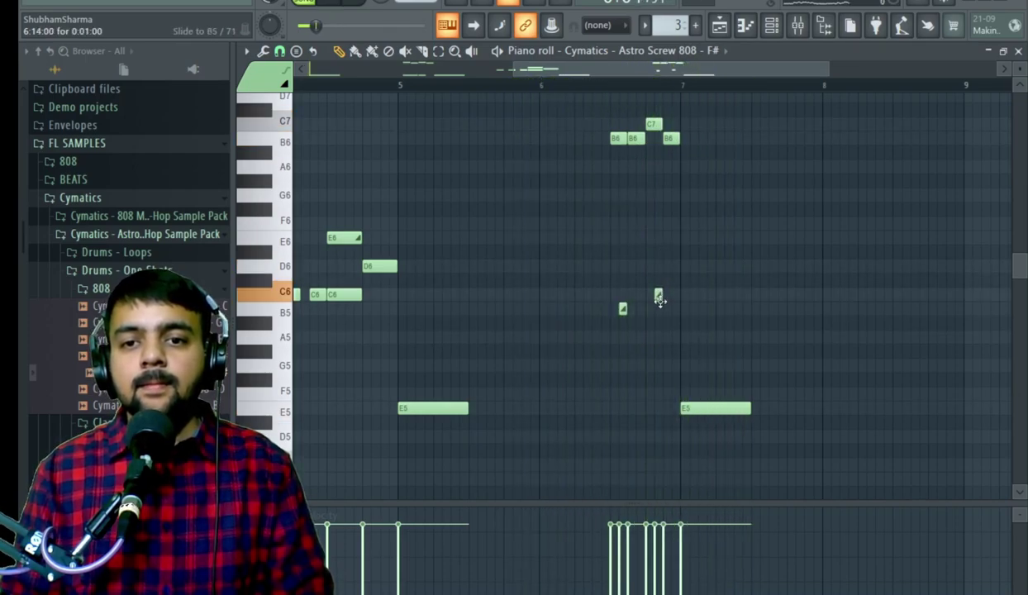
key(space)
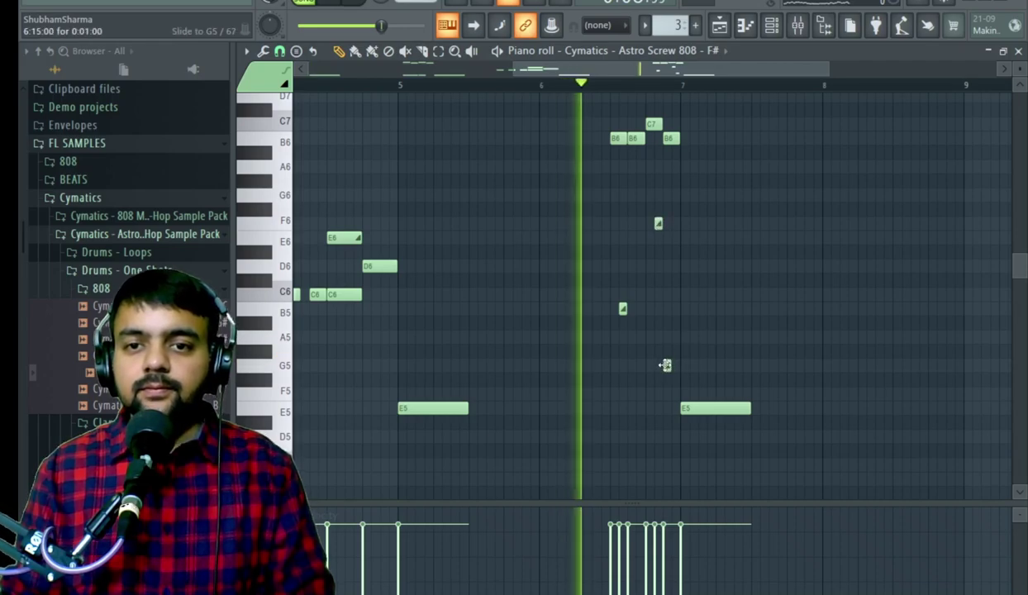
- Add a one-step slide note at 6:15, try several pitches including E7 and D7, and place it on F7 while listening
key(space)
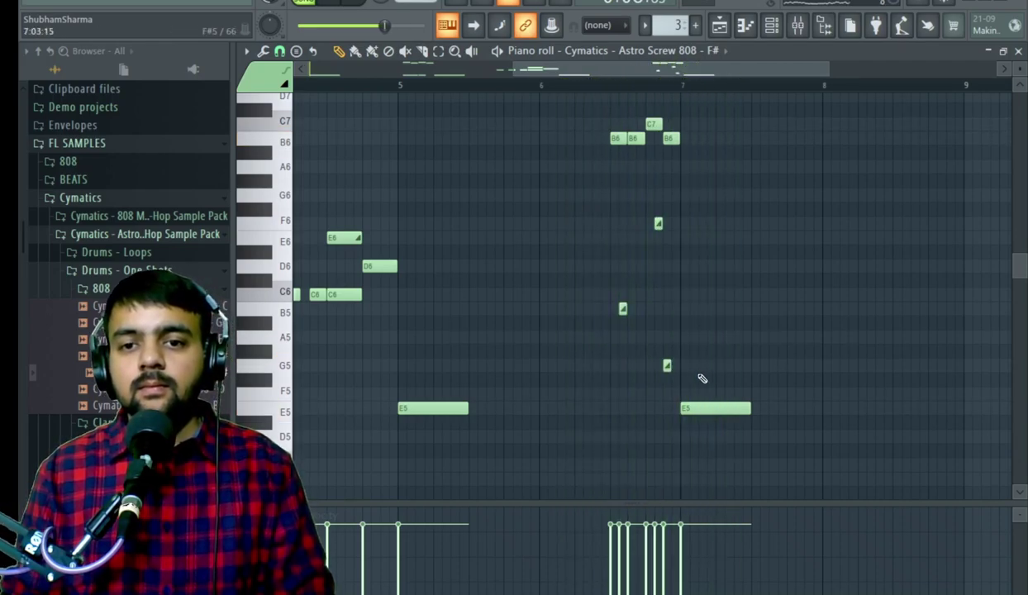
scroll(666, 248, up, 3)
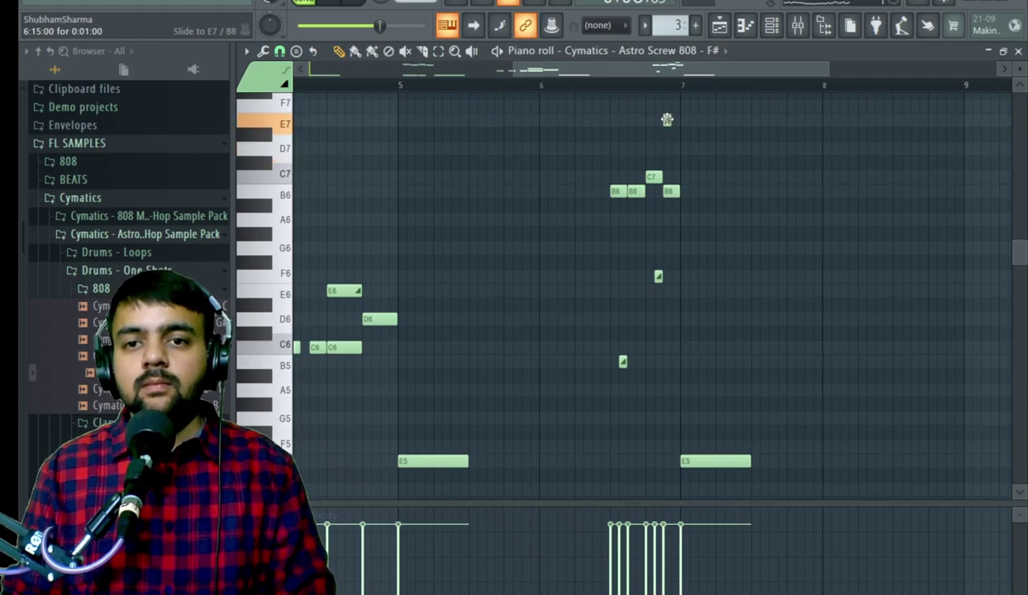
key(space)
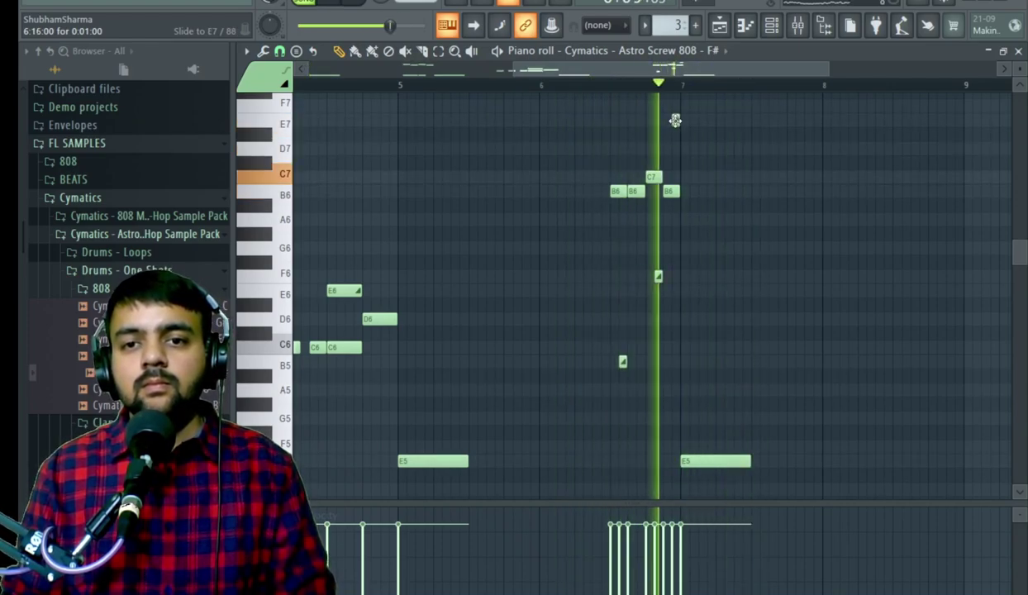
click(674, 121)
drag(674, 123, 660, 133)
key(space)
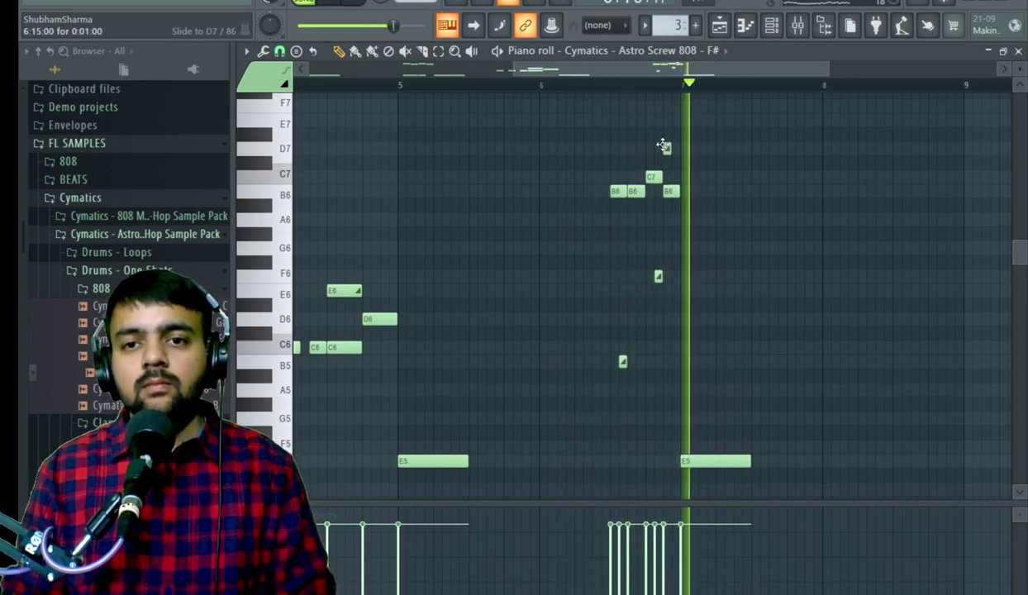
mouse_move(667, 148)
mouse_down()
mouse_move(667, 136)
mouse_move(668, 165)
mouse_up()
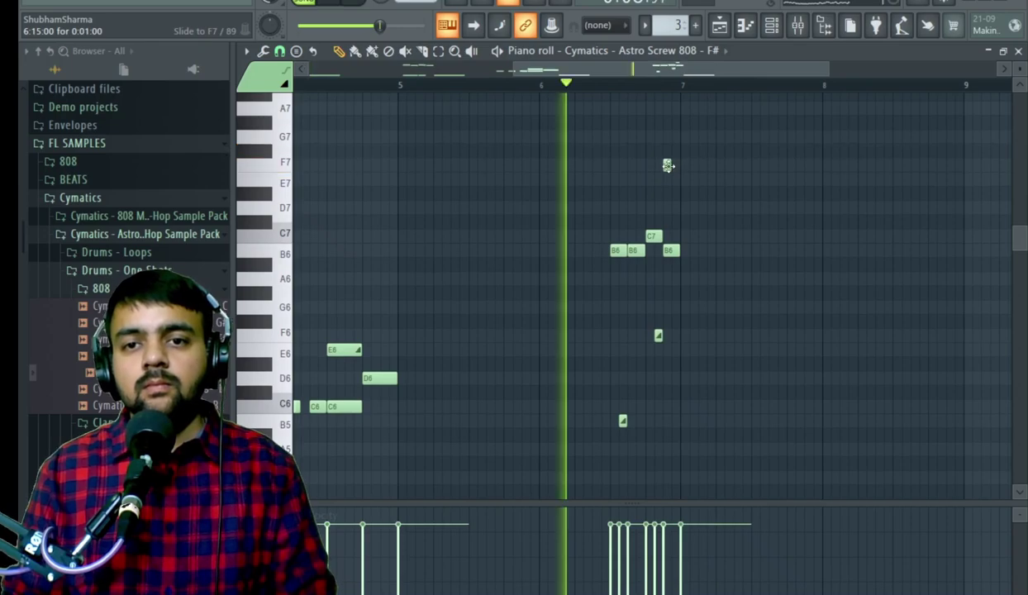
key(space)
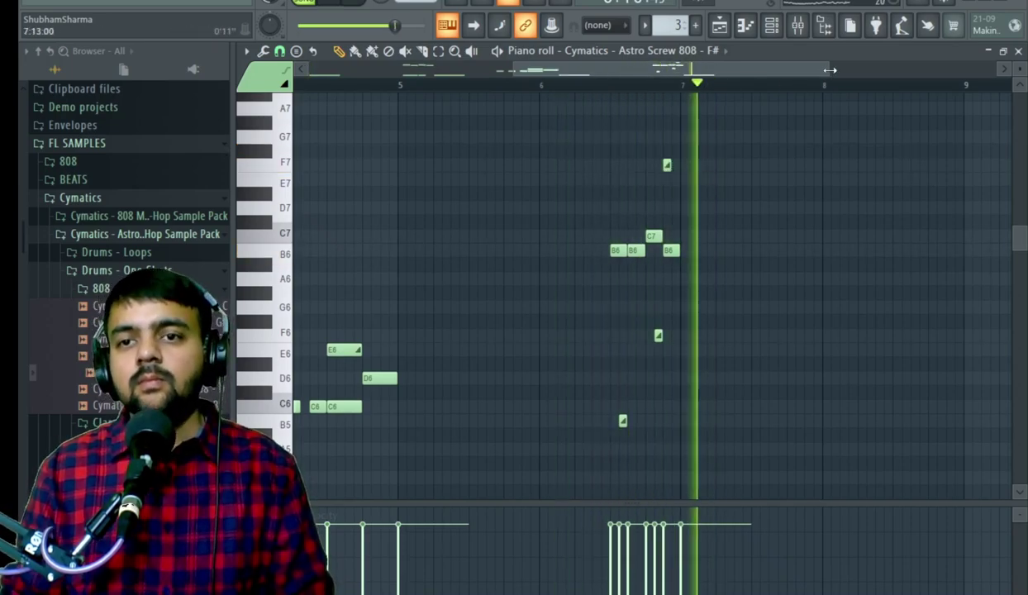
- Add a four-step F6 slide note and a four-step regular G5 note at 8:01 and listen to the slide
drag(632, 69, 933, 53)
scroll(612, 291, down, 5)
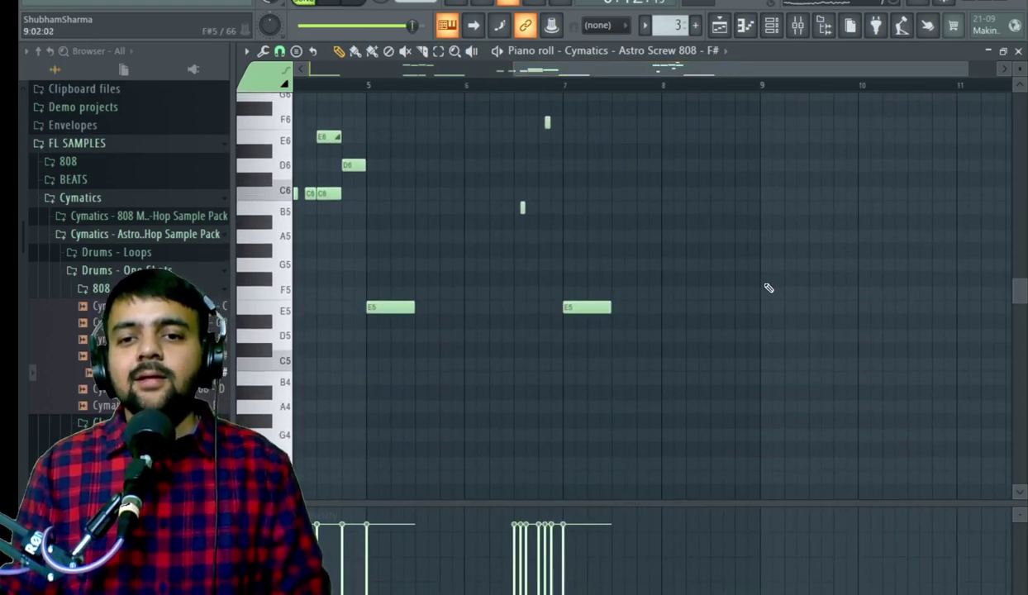
scroll(604, 149, up, 7)
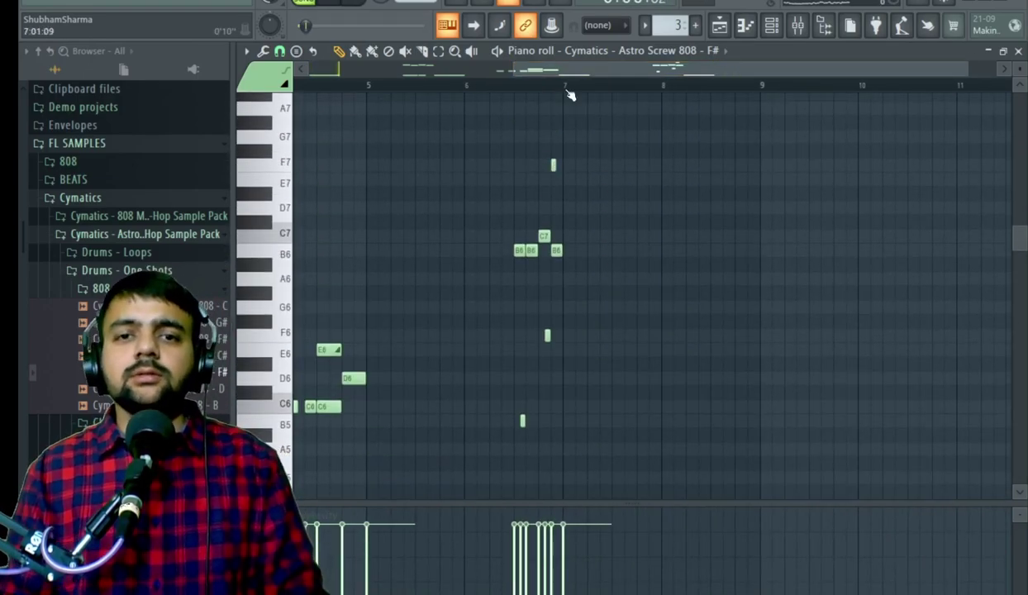
drag(509, 65, 19, 105)
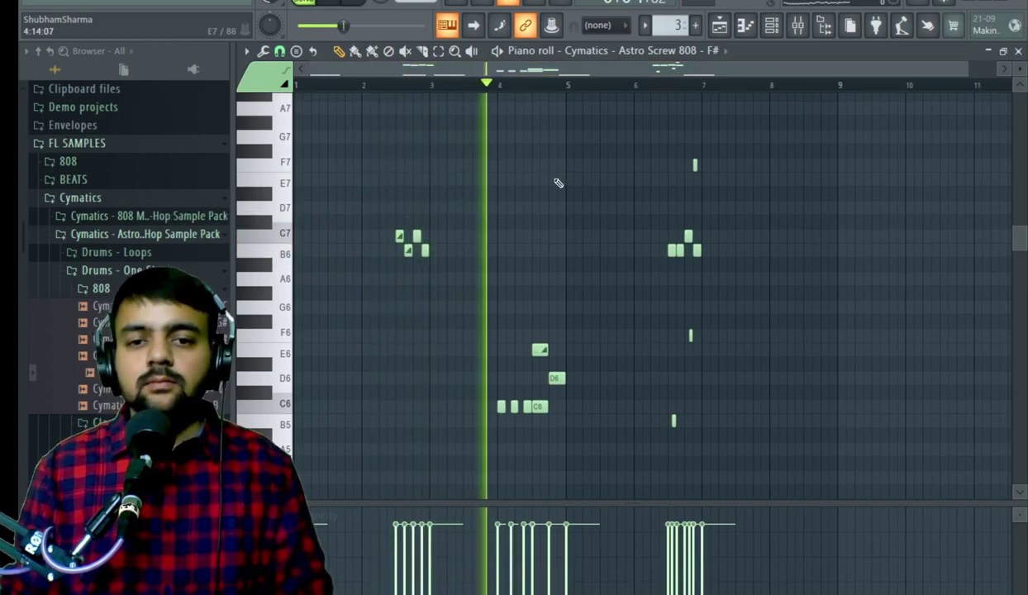
scroll(557, 200, down, 3)
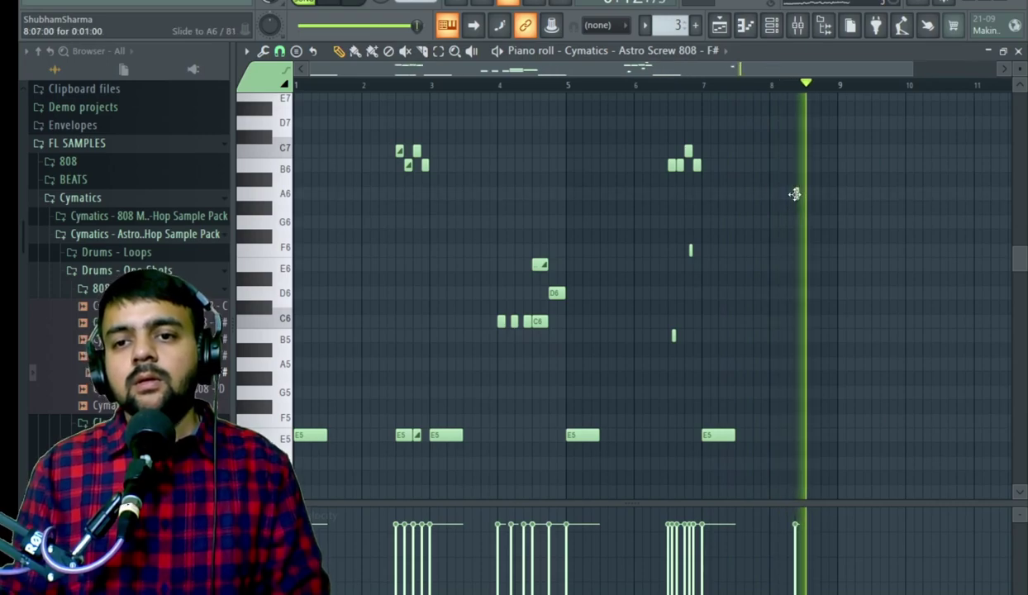
key(space)
ctrl+scroll(780, 278, up, 4)
scroll(780, 319, down, 2)
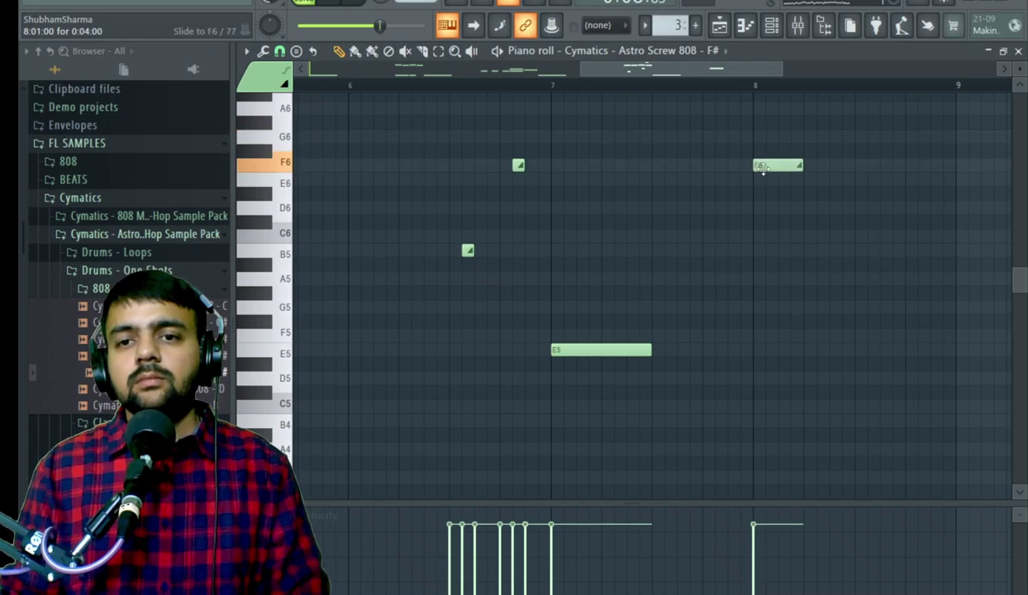
double_click(765, 306)
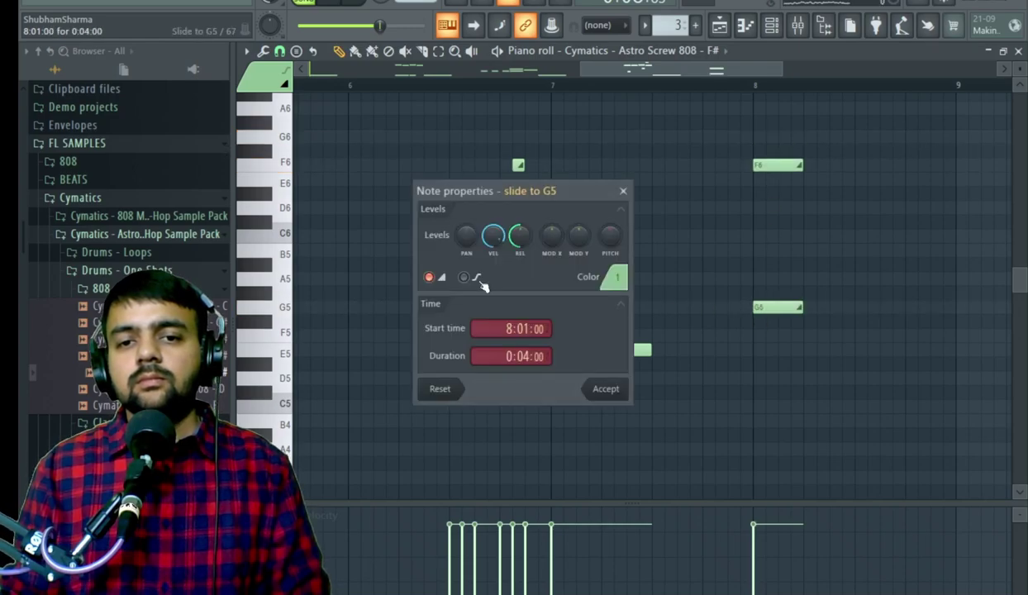
click(604, 389)
key(space)
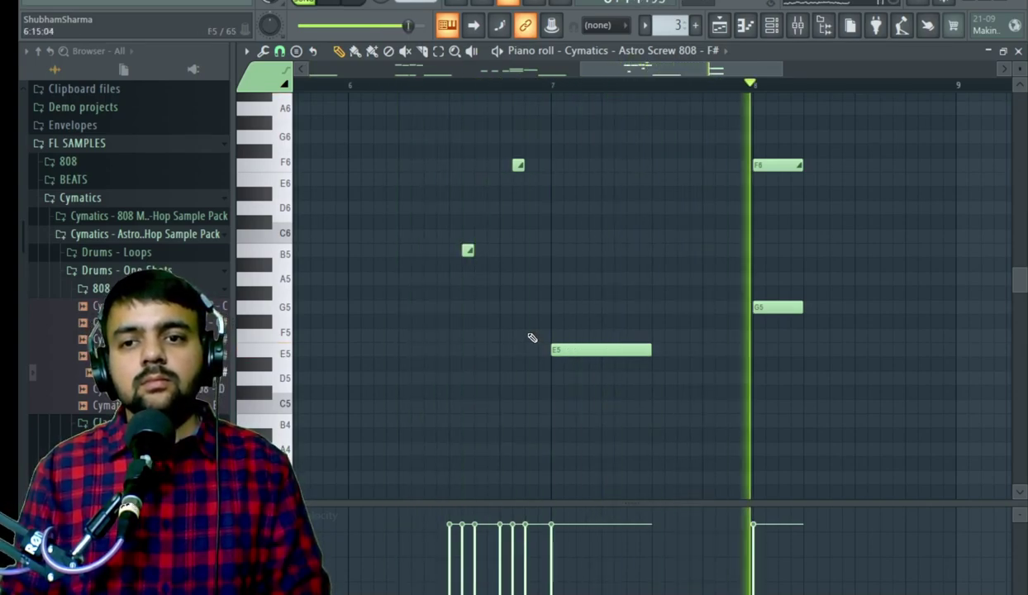
- Lengthen the G5 note and the F6 slide note at 8:01 to a full bar and listen to the longer slide
key(space)
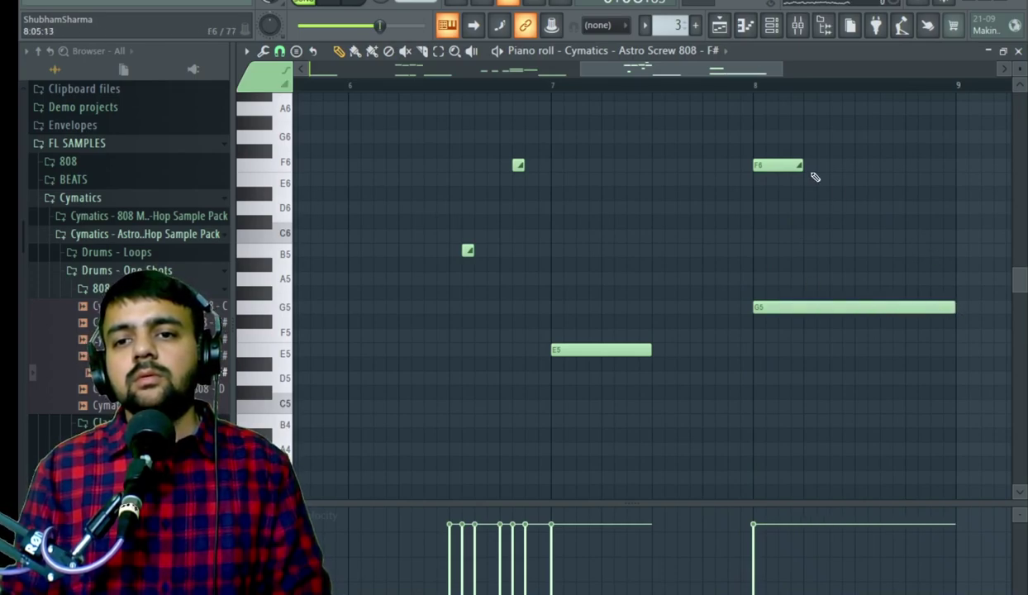
key(space)
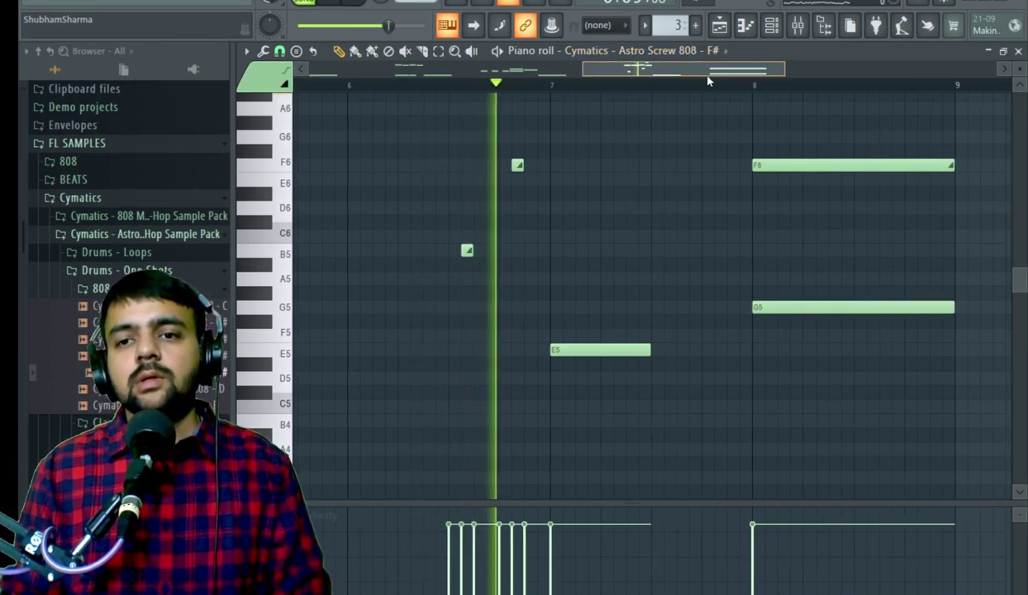
scroll(706, 339, right, 3)
scroll(701, 348, up, 3)
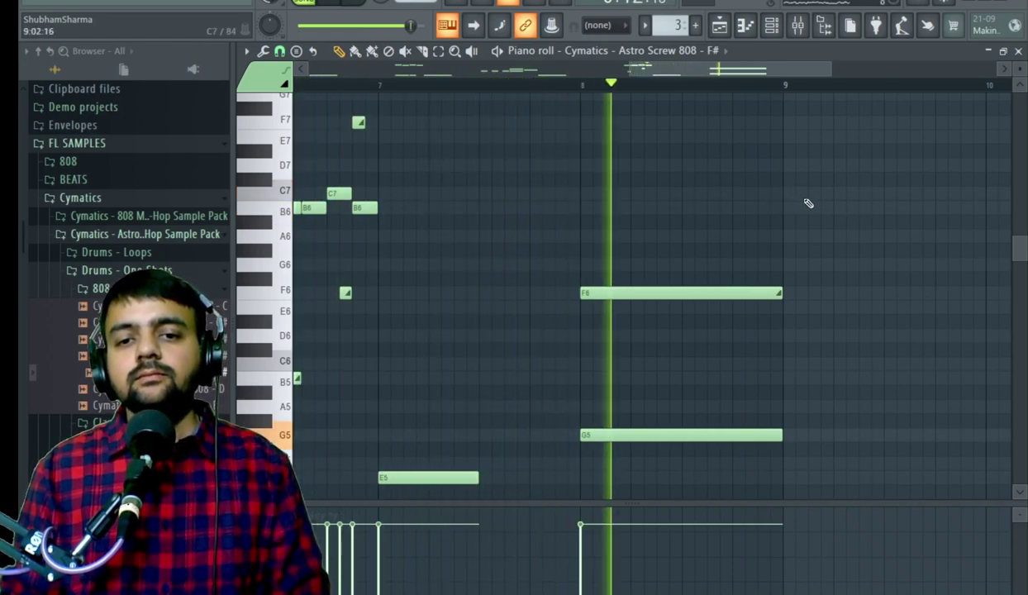
key(space)
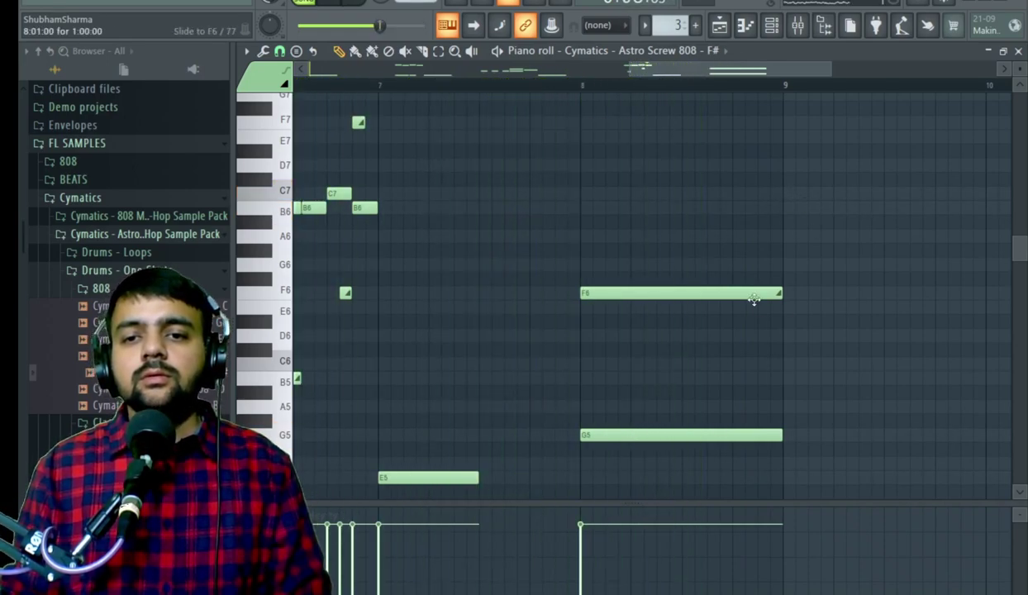
- Set the bar 8 F6 slide and G5 note to eight steps and add four-step notes C7 at 8:09 and B6 at 8:13
drag(694, 296, 679, 294)
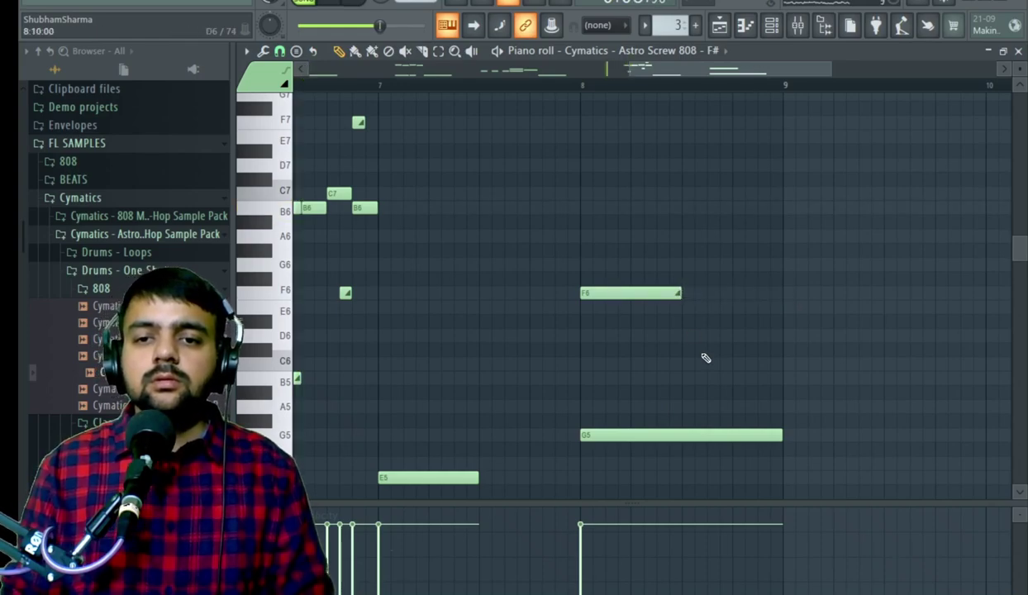
key(space)
drag(798, 438, 686, 436)
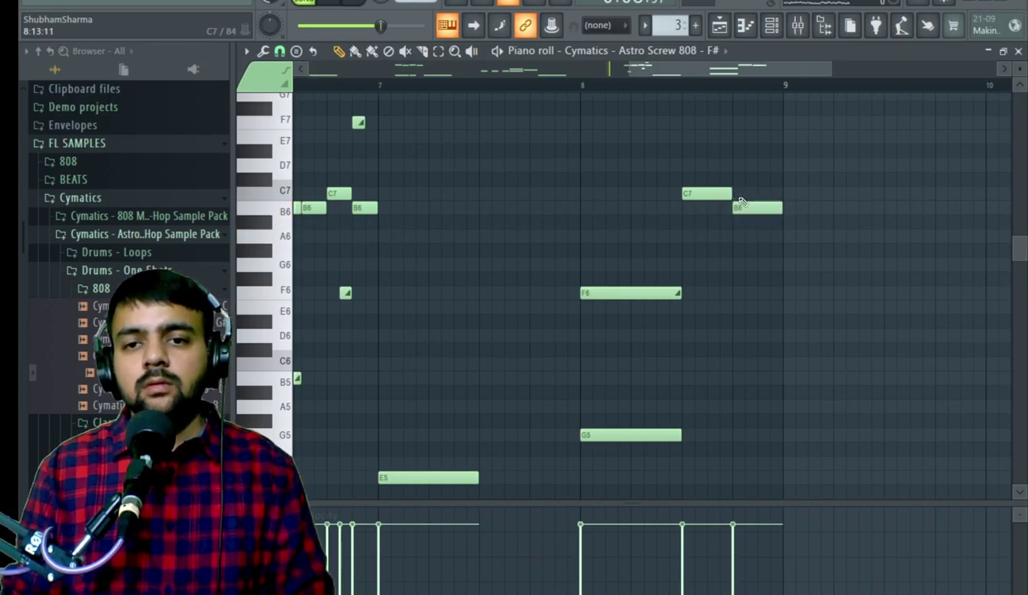
key(space)
- Save the project in the OCT folder and listen to the end of the bass pattern
key(ctrl+s)
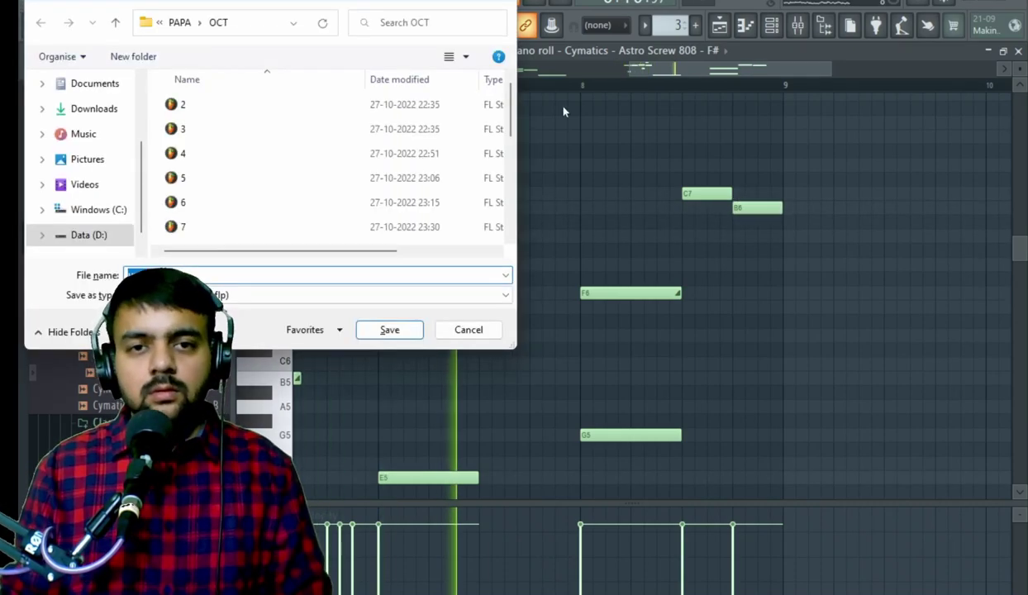
key(Return)
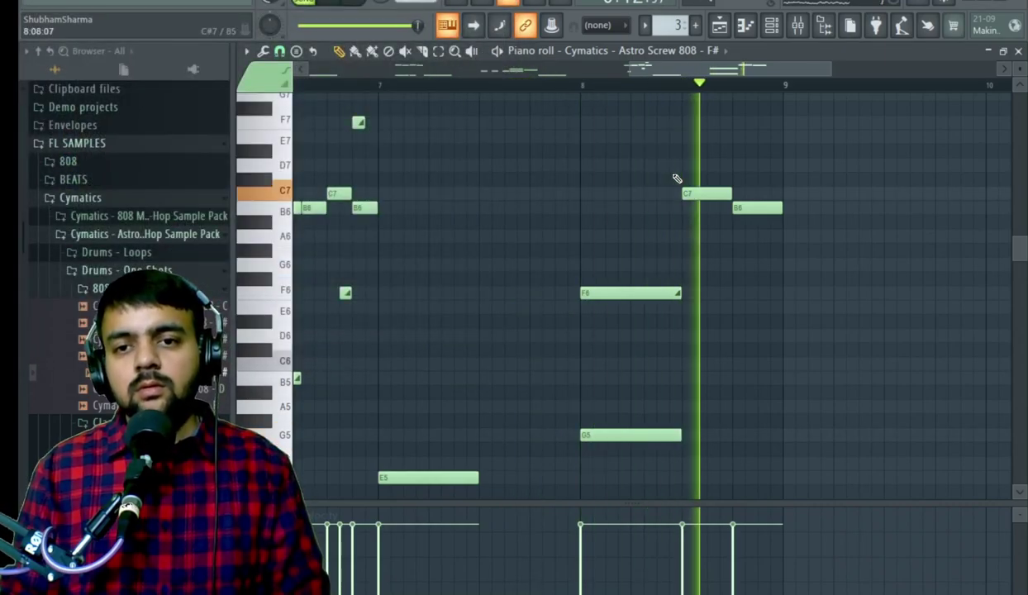
key(space)
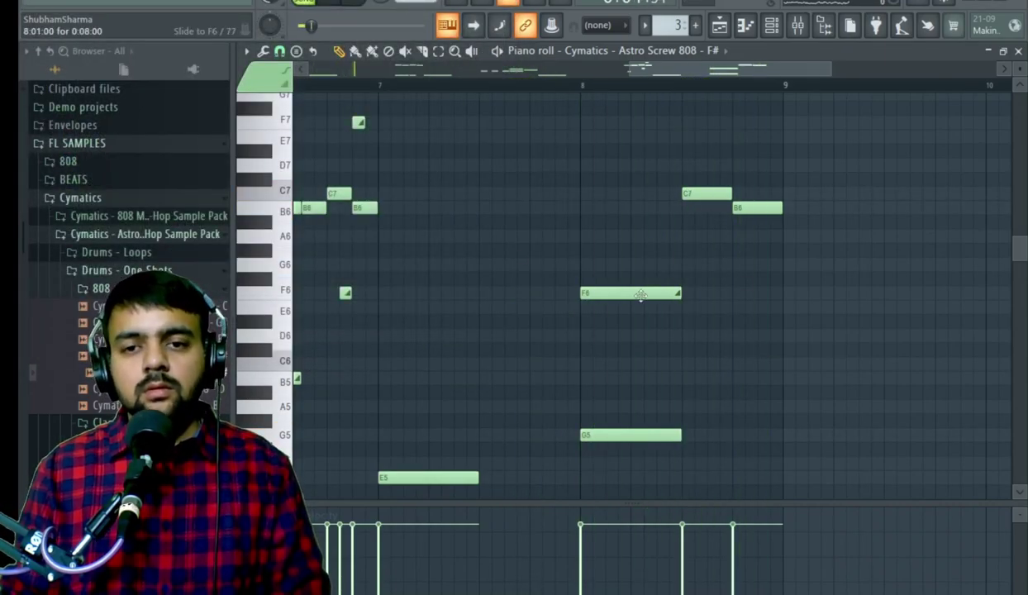
- Load the Cymatics Astro Divinity Kick - F# sample onto the 808 Kick channel and open its miscellaneous settings
click(769, 28)
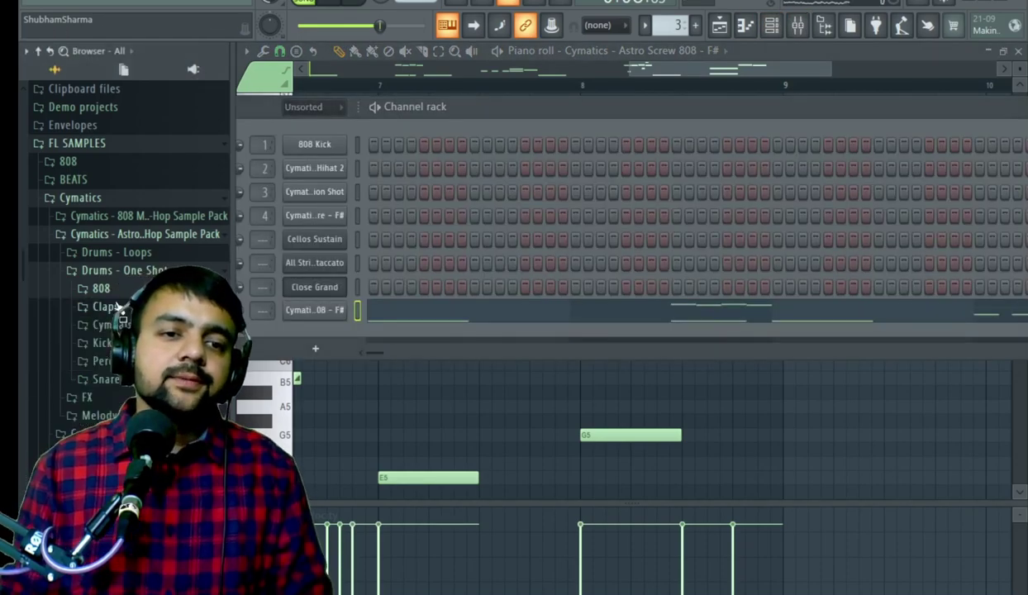
click(100, 342)
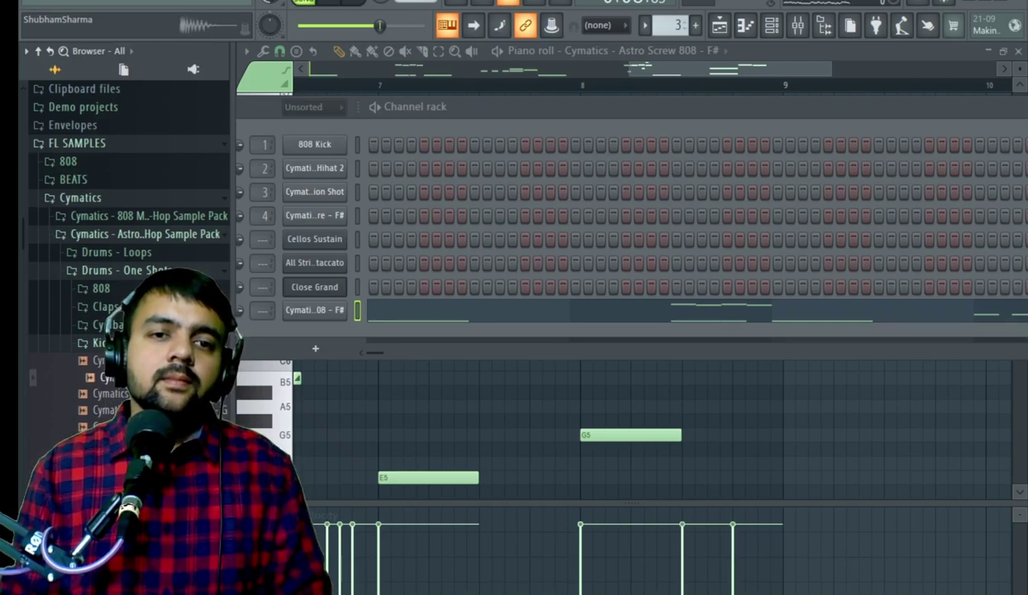
drag(304, 165, 309, 145)
click(314, 145)
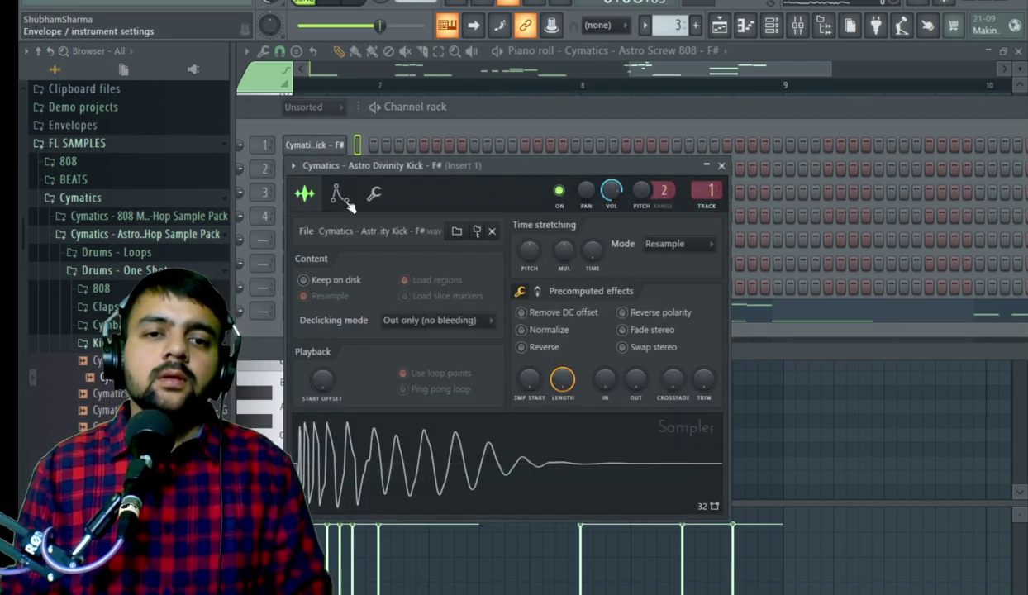
click(339, 193)
click(374, 195)
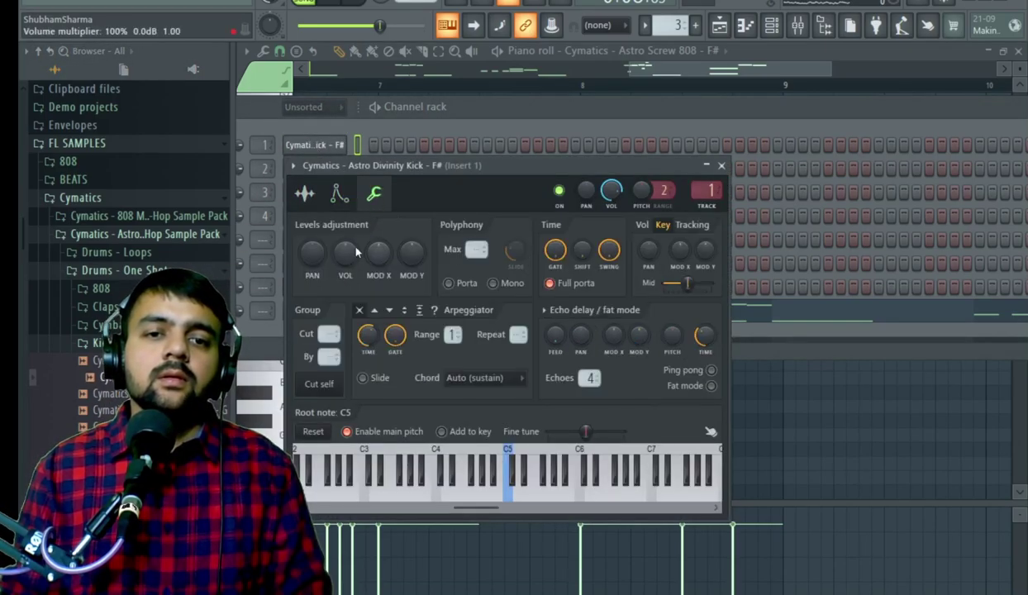
- Place kick steps at 1:01, 2:09, 2:13 and 3:01 to match the 808 notes
click(373, 145)
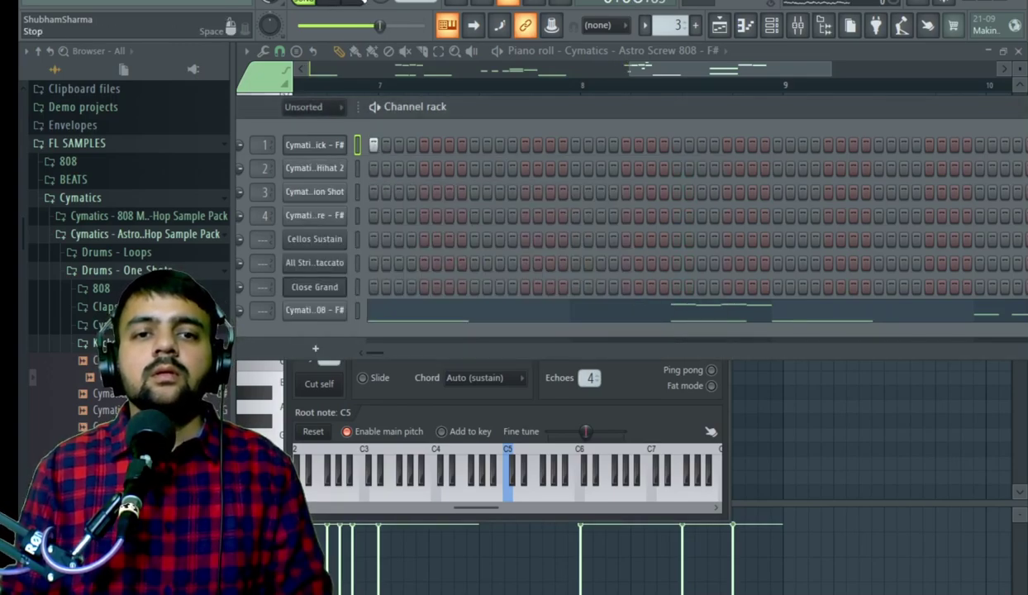
click(525, 145)
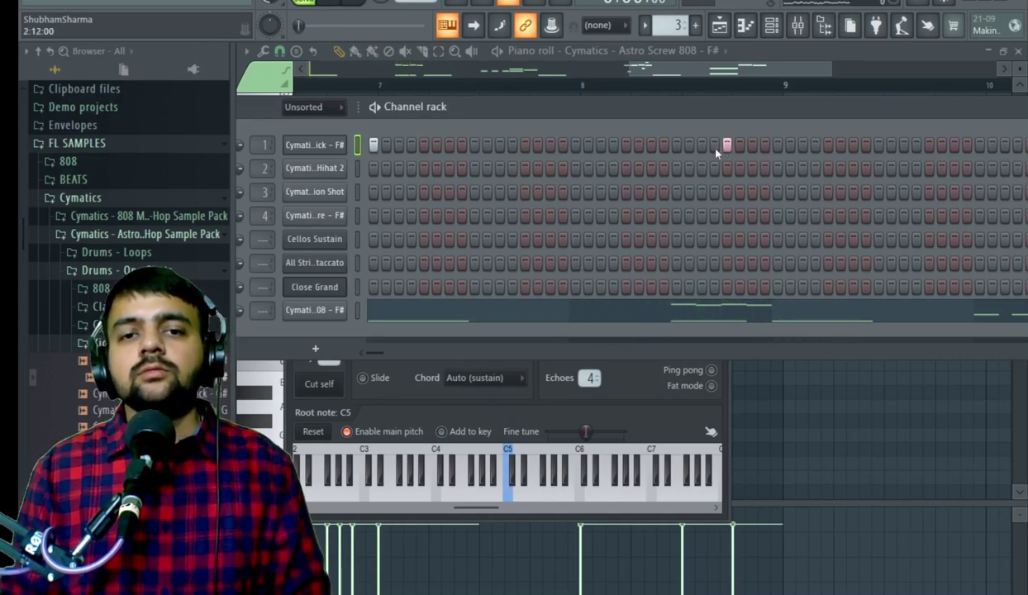
click(675, 145)
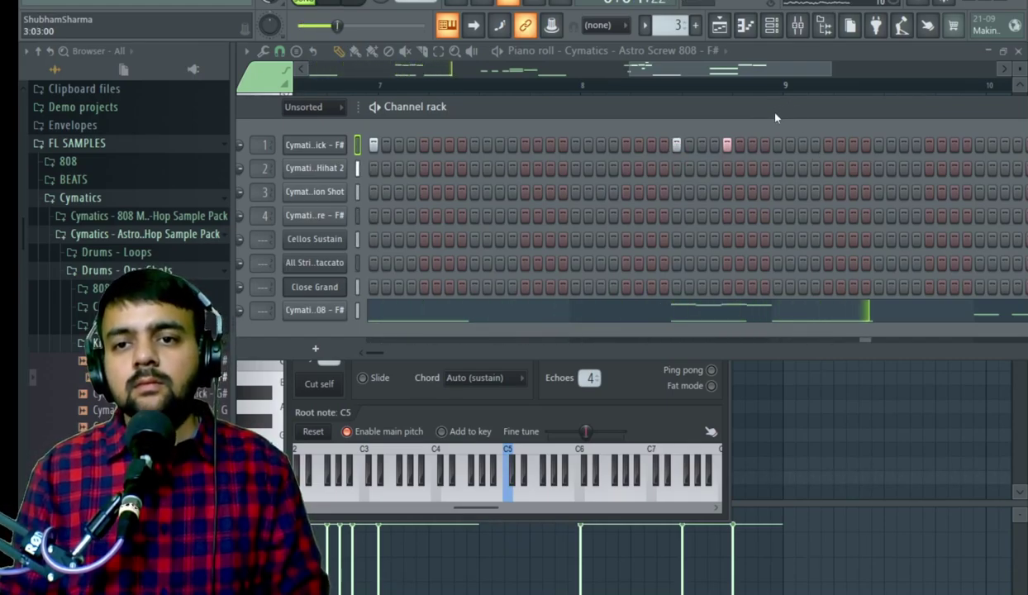
drag(774, 115, 768, 148)
click(703, 145)
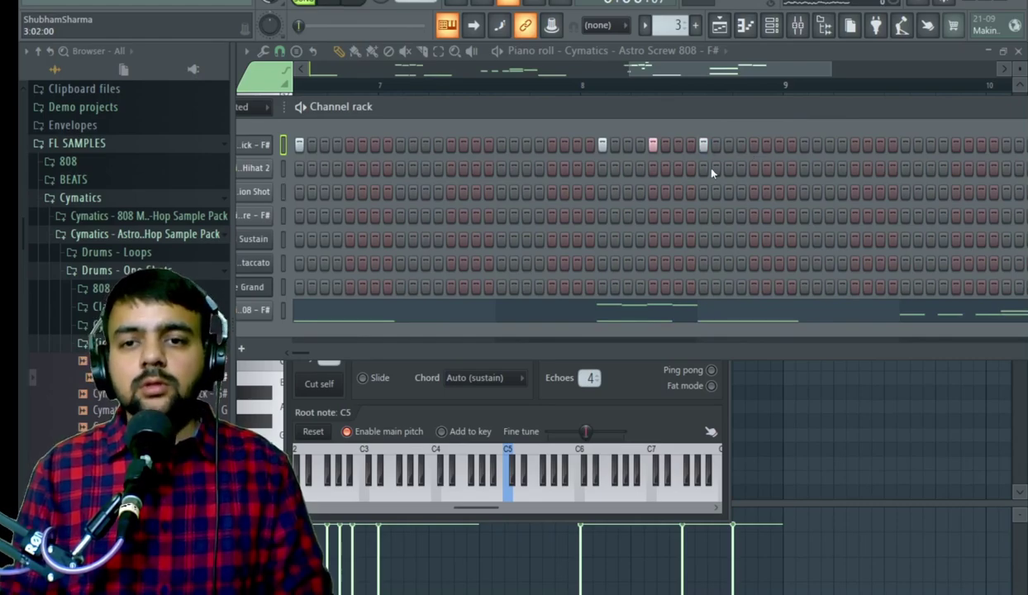
- Close the kick channel's settings window and place a kick step at 4:01
click(275, 145)
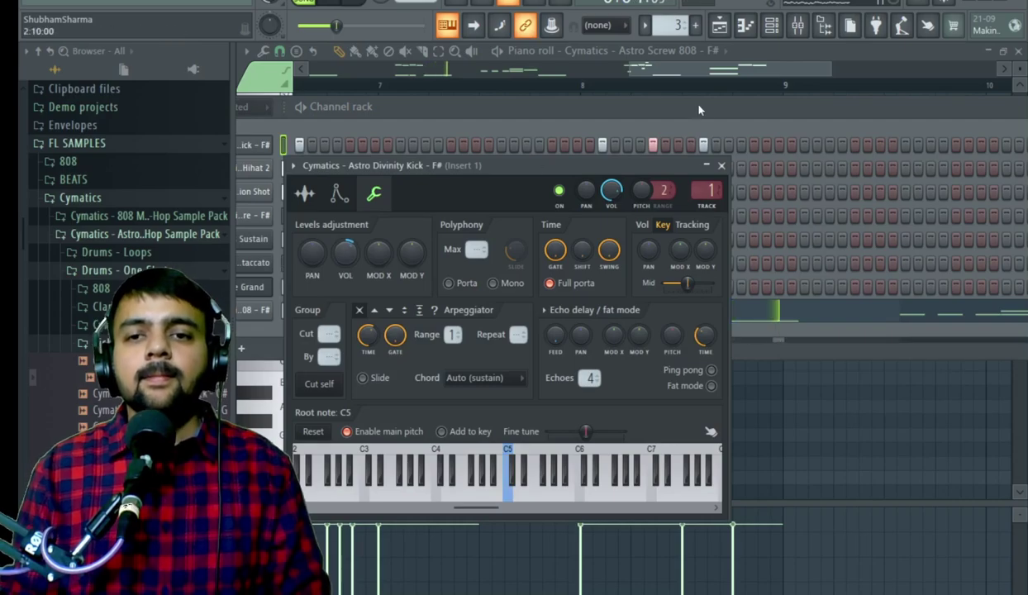
click(721, 165)
click(905, 145)
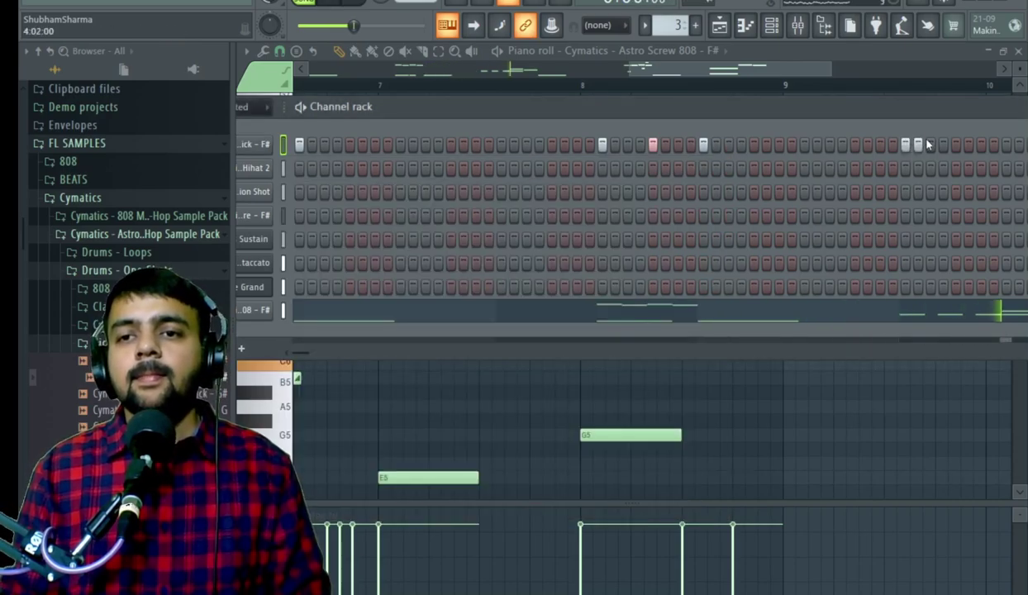
- Try extra kick steps at 4:02, 4:09 and 4:11 following the 4:01 kick
click(917, 146)
drag(850, 114, 737, 116)
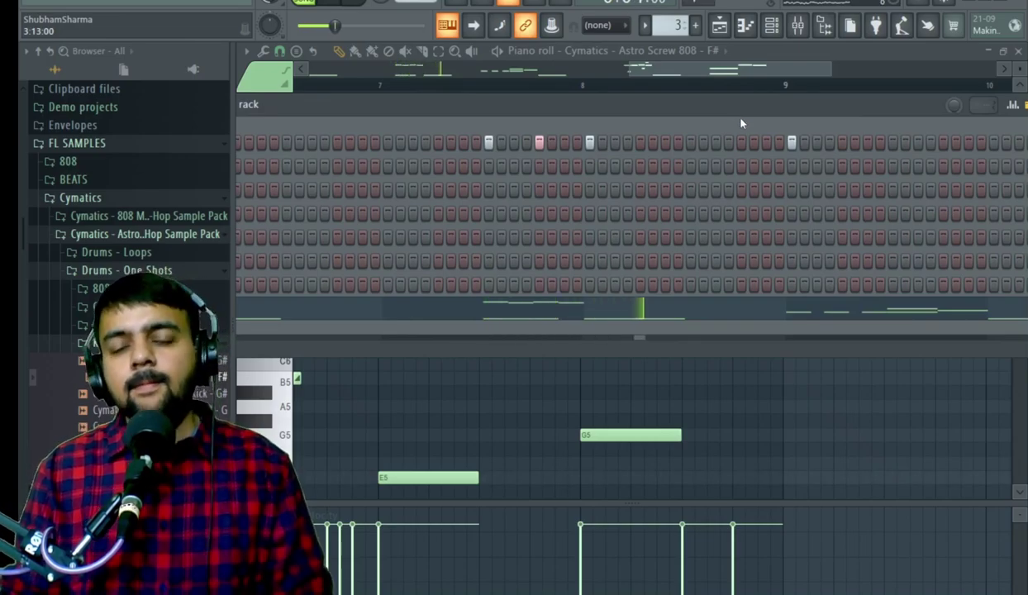
click(892, 142)
click(917, 142)
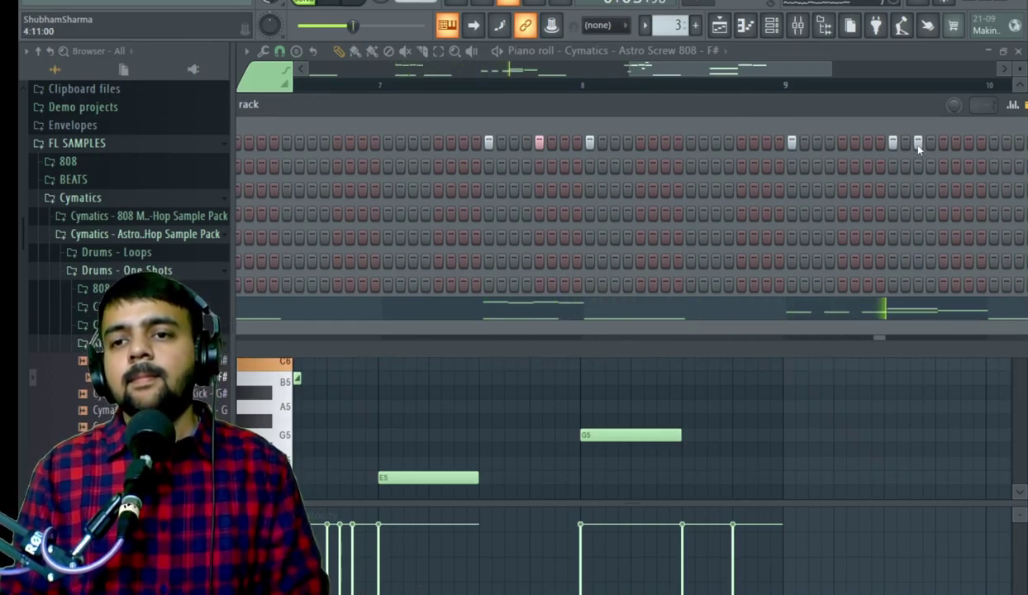
drag(893, 116, 827, 119)
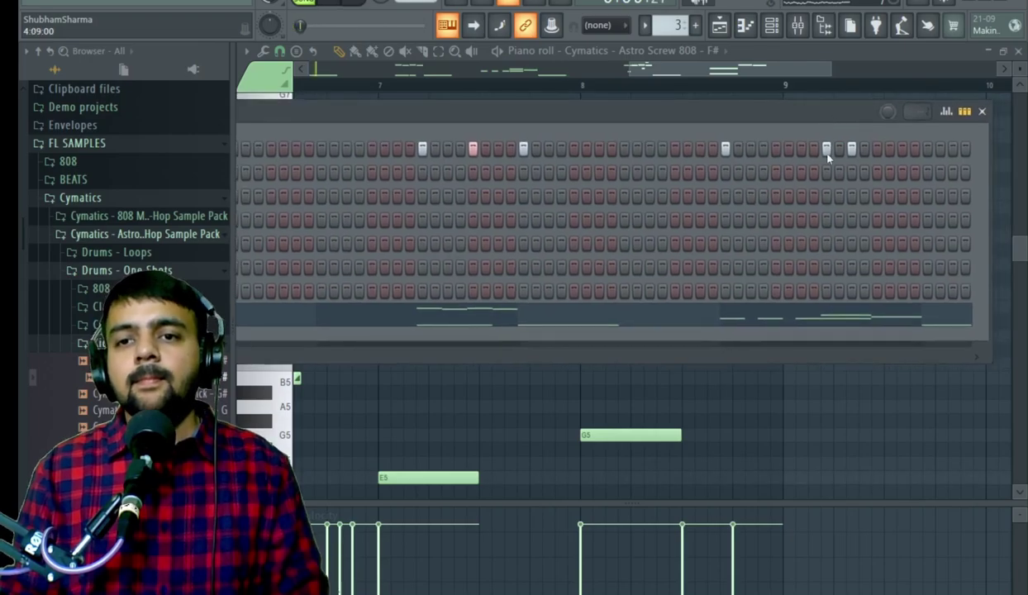
click(890, 148)
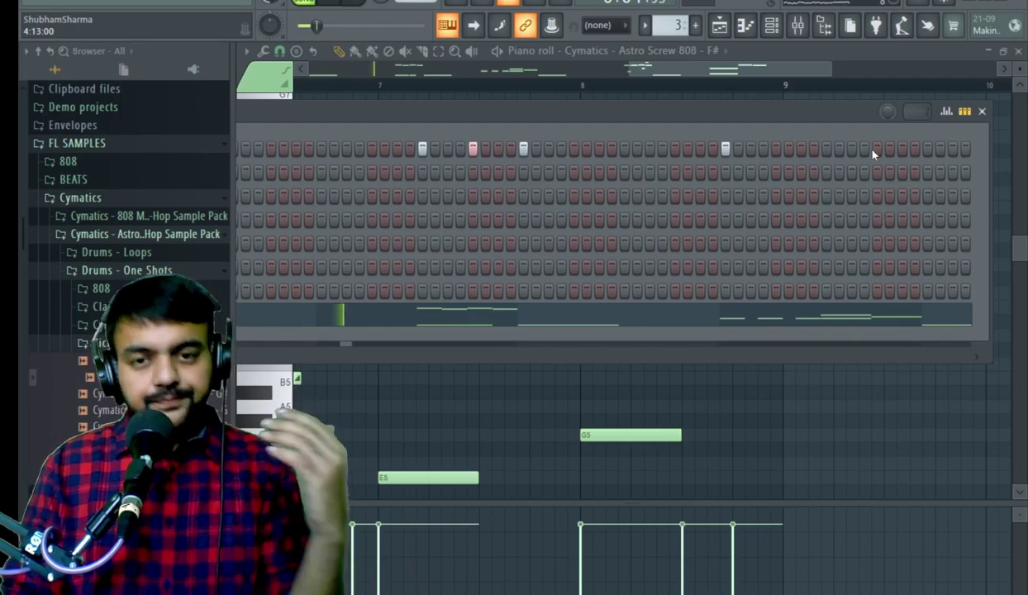
- Try kick steps at 4:05 and 4:09, listen to them with the 808, and clear both
drag(704, 121, 741, 140)
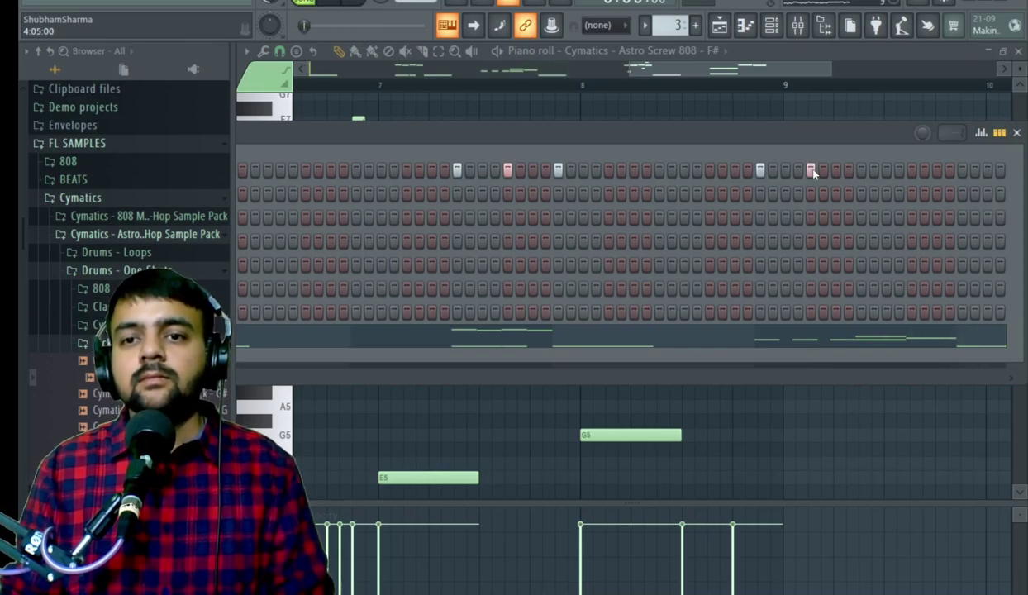
drag(888, 153, 709, 130)
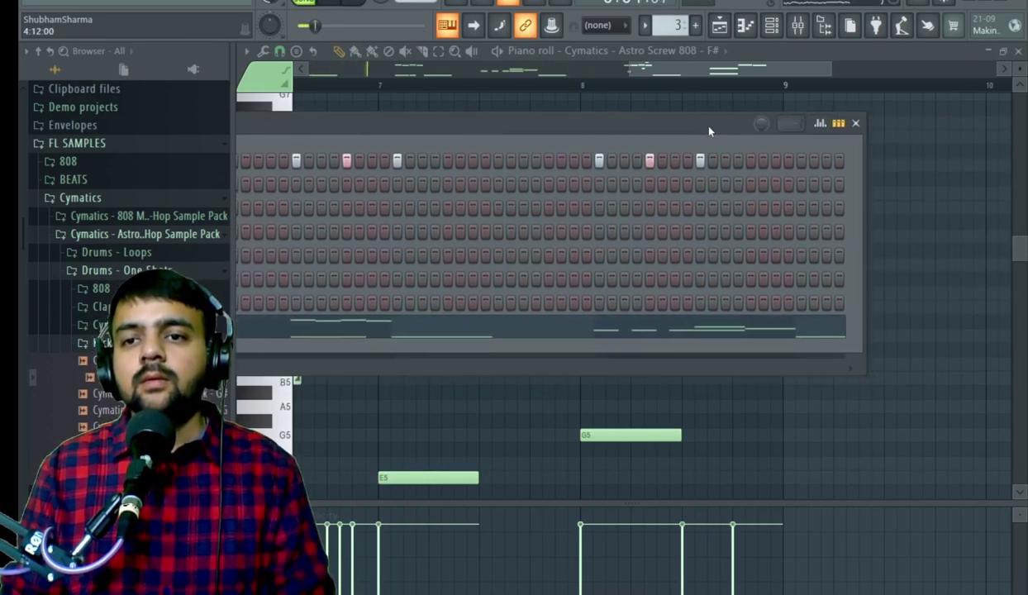
drag(865, 145, 1022, 142)
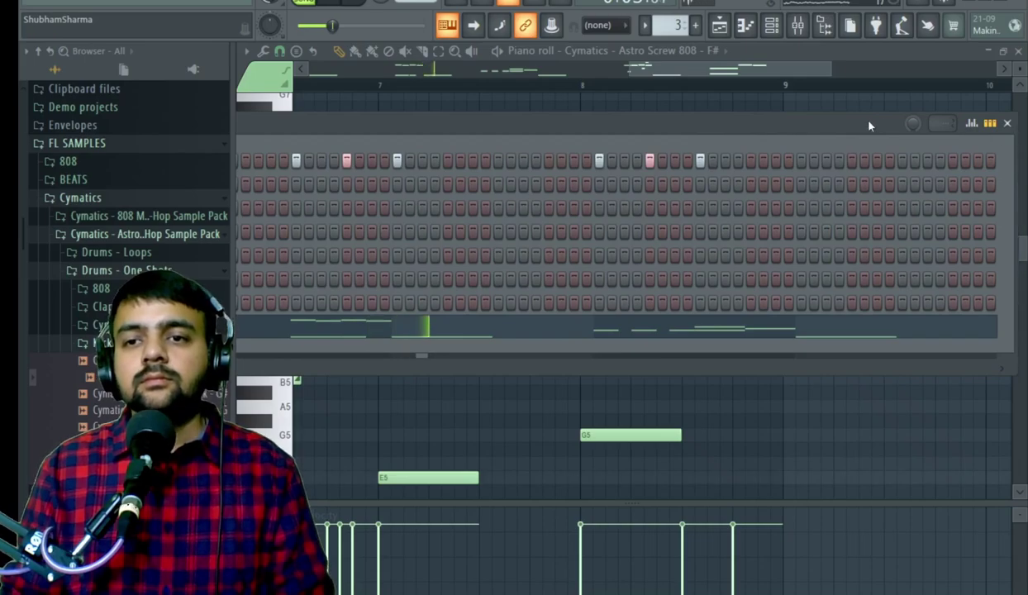
drag(869, 125, 834, 146)
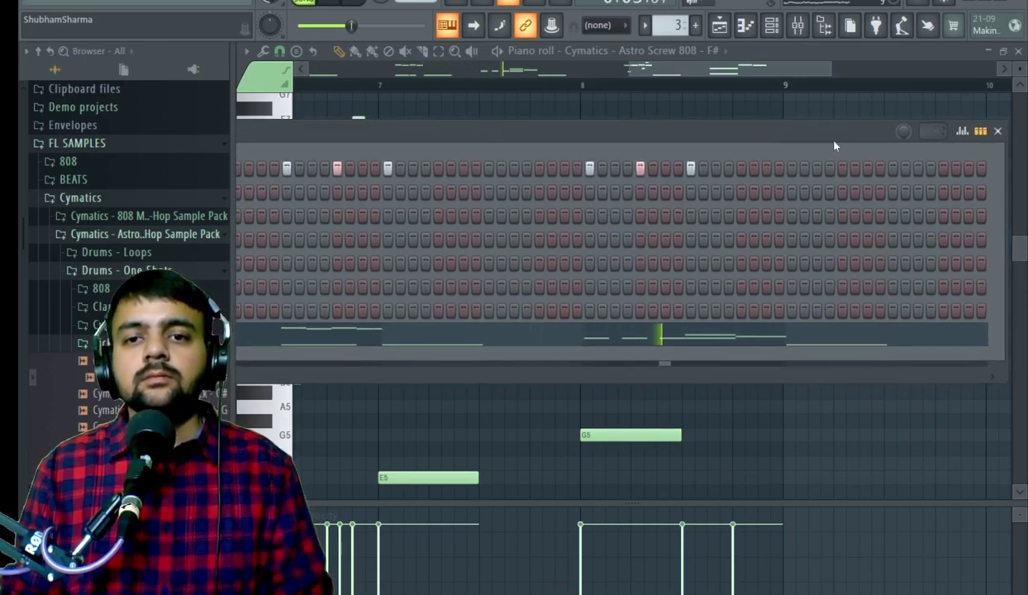
key(space)
right_click(691, 169)
right_click(639, 168)
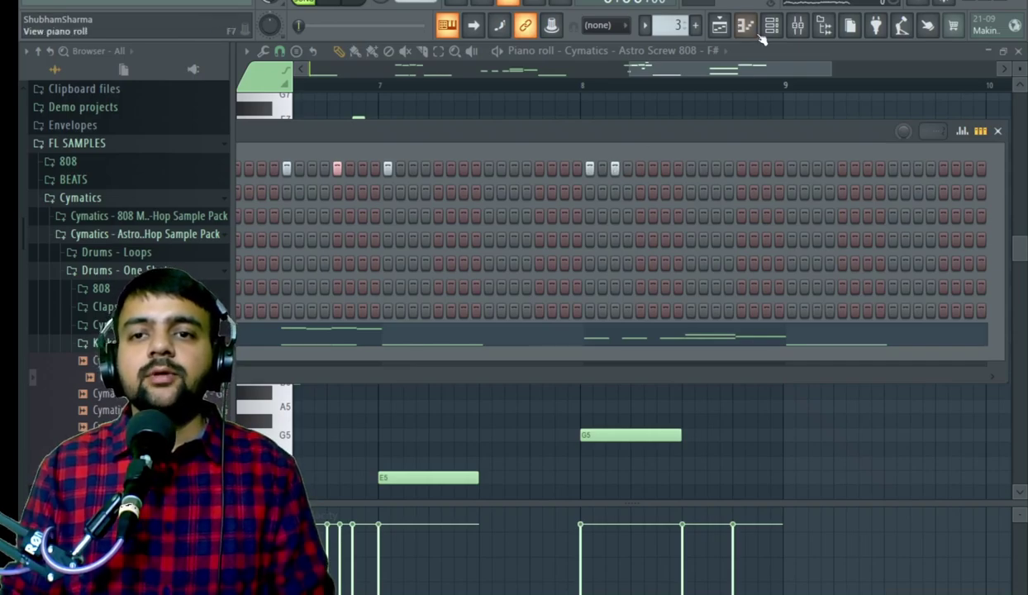
- Start playlist playback from bar 4 and place kick steps at 4:04, 4:07 and 4:13 in the 808 pattern
click(729, 31)
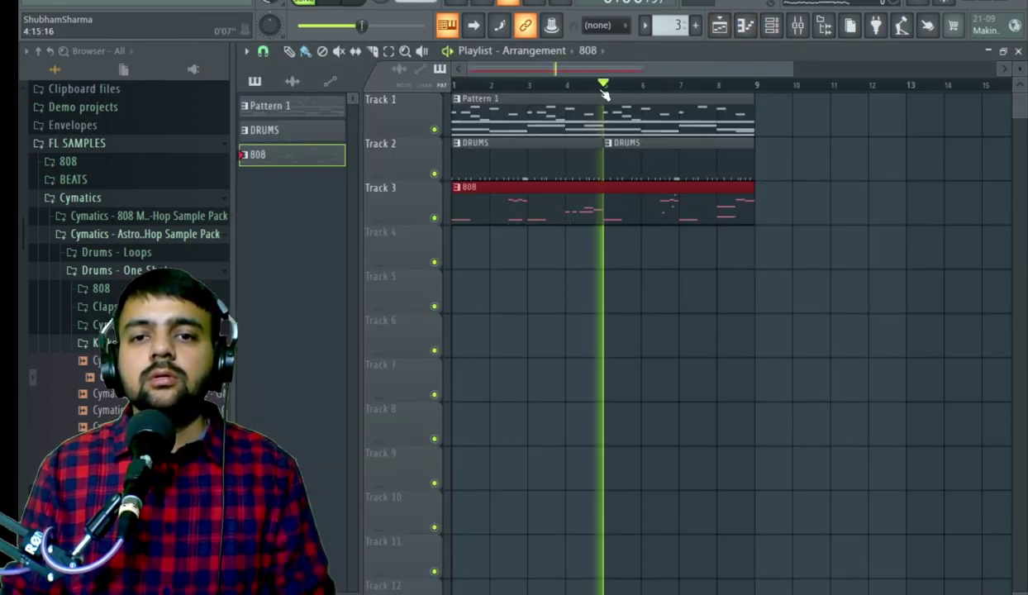
click(567, 86)
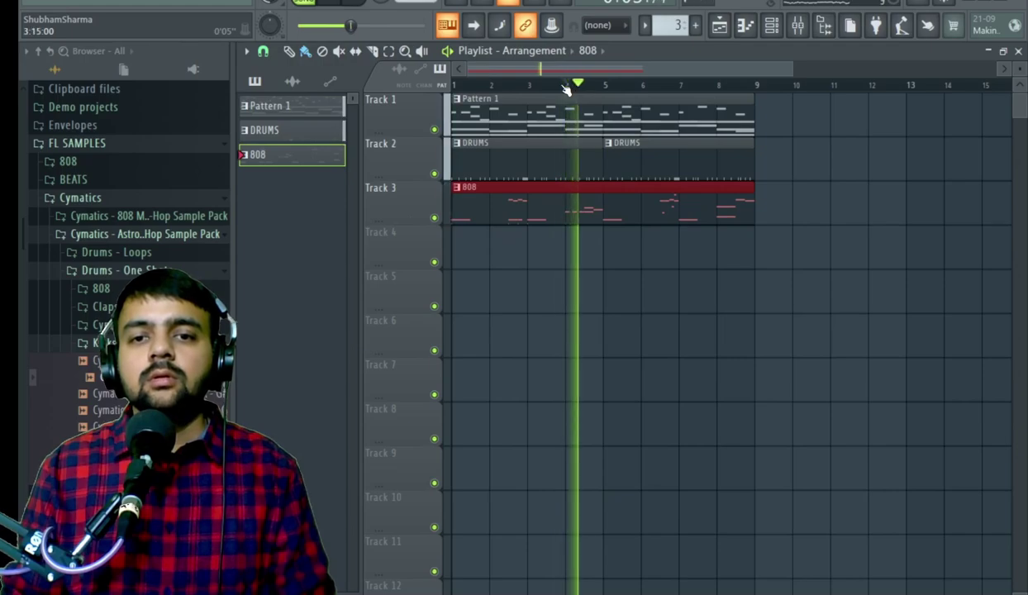
click(770, 26)
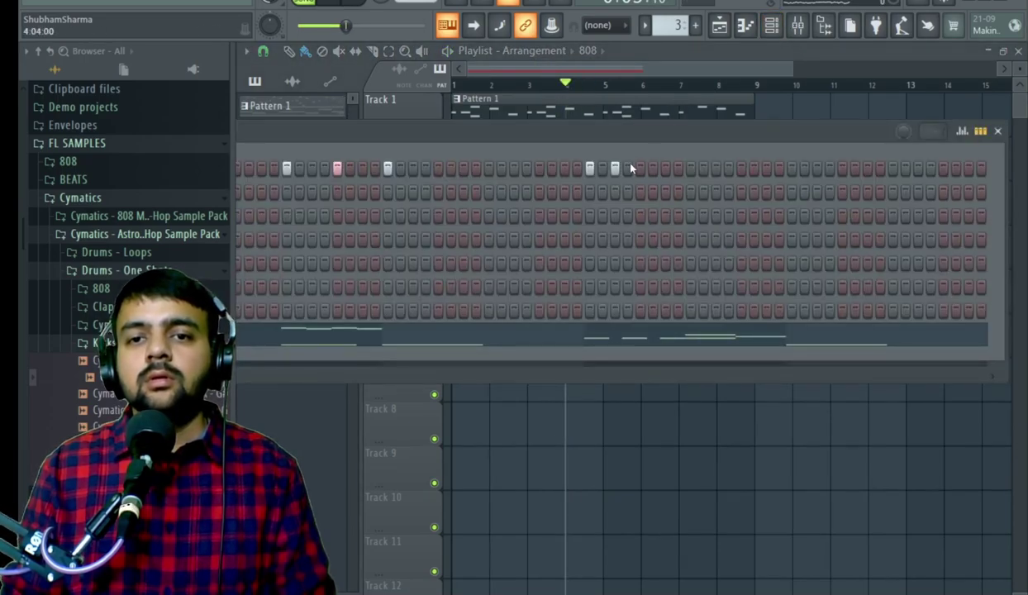
click(665, 170)
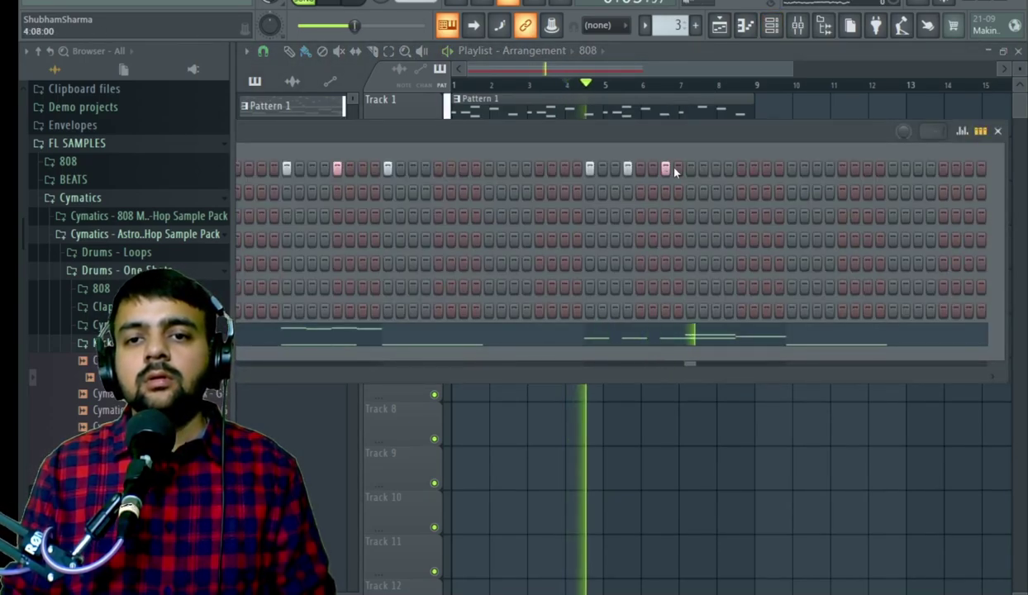
click(741, 170)
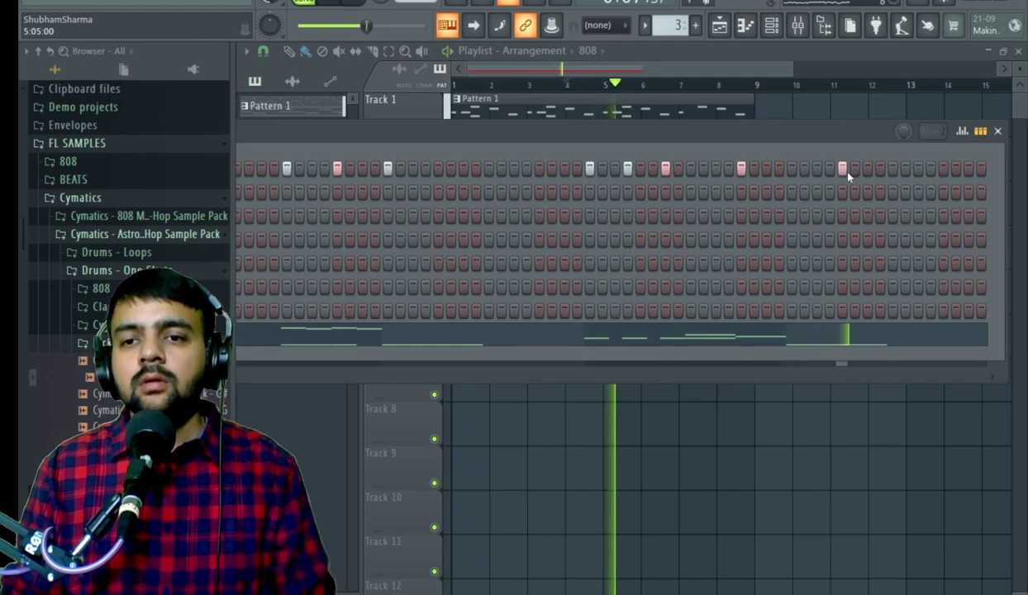
- Place kick steps at 5:01, 6:09, 6:13 and 7:01, widening the channel rack to reach the later bars
click(791, 170)
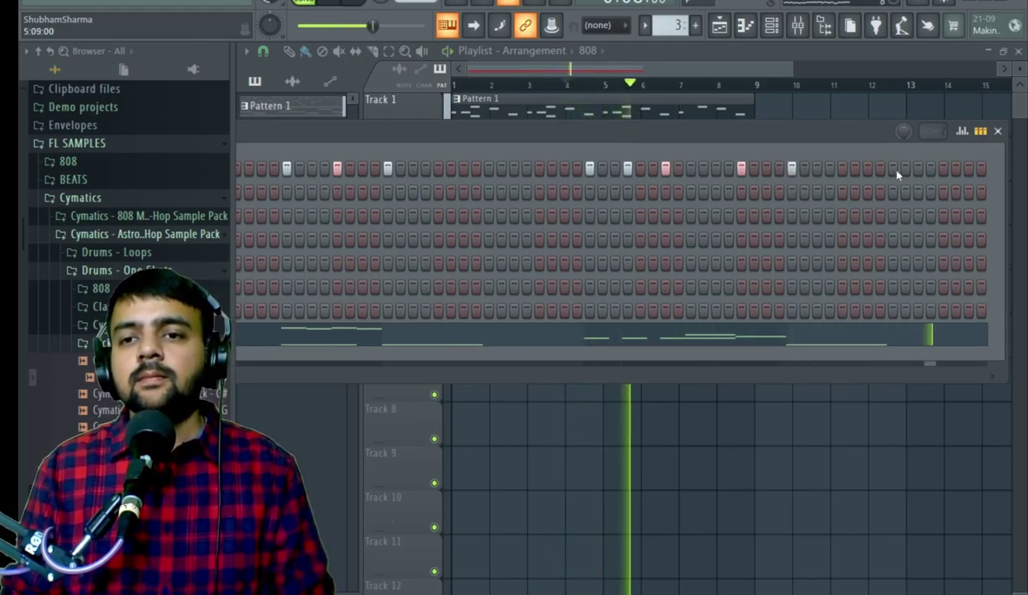
mouse_move(1003, 157)
mouse_down()
mouse_move(797, 158)
mouse_move(996, 157)
mouse_up()
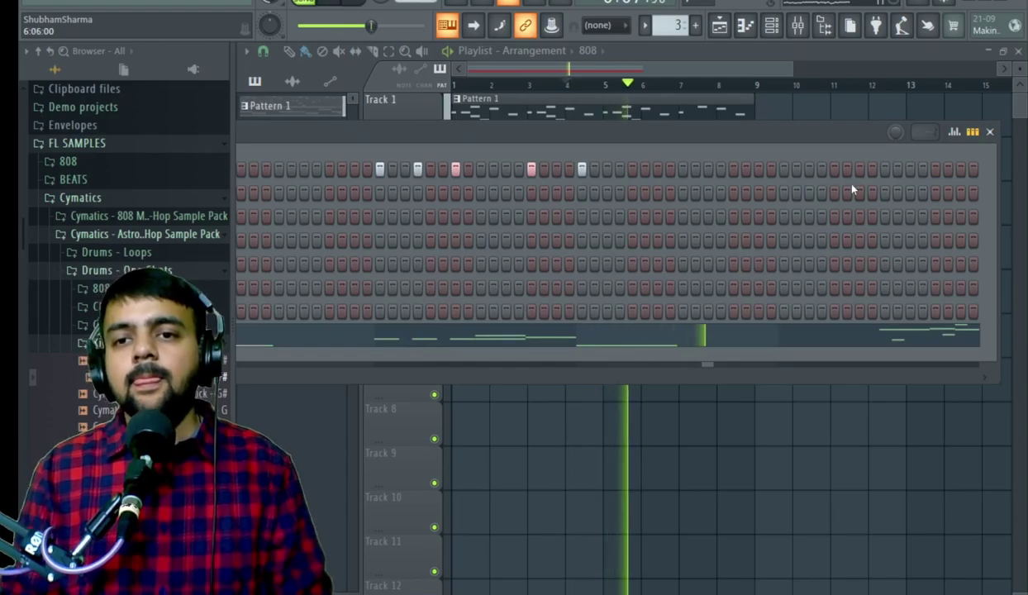
click(934, 169)
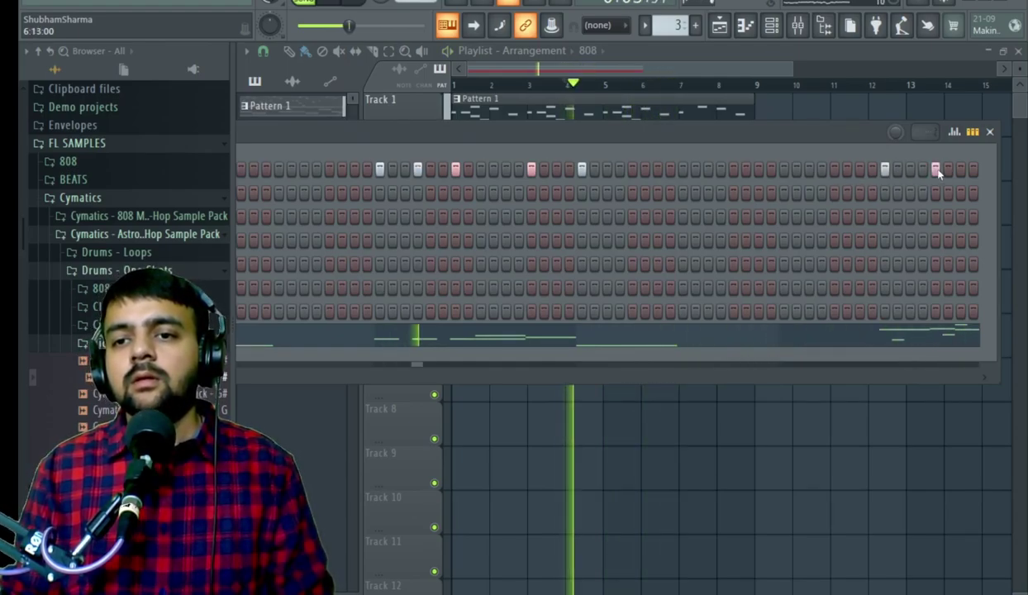
drag(853, 134, 711, 135)
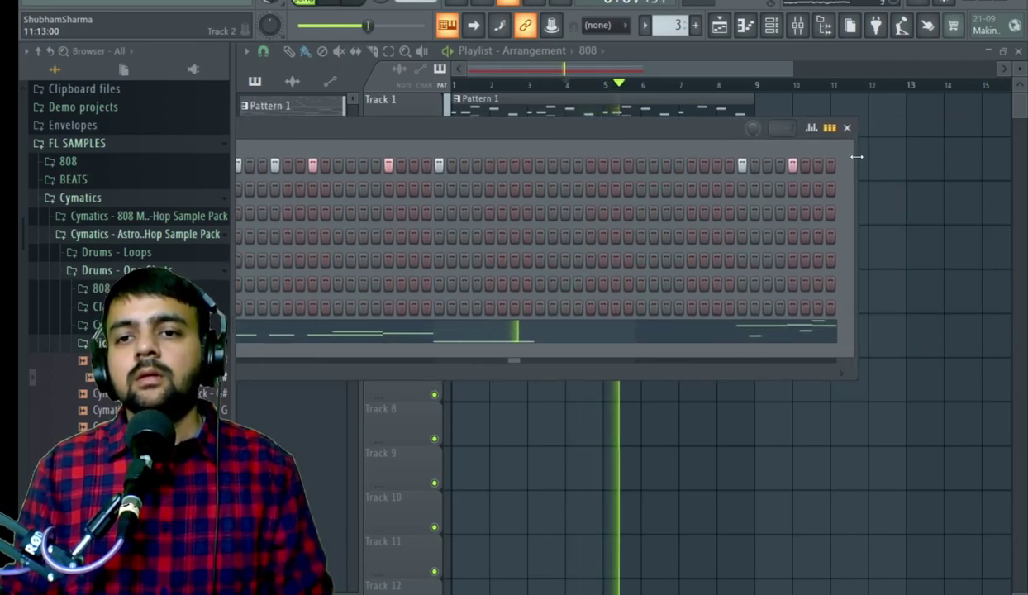
drag(857, 156, 1006, 157)
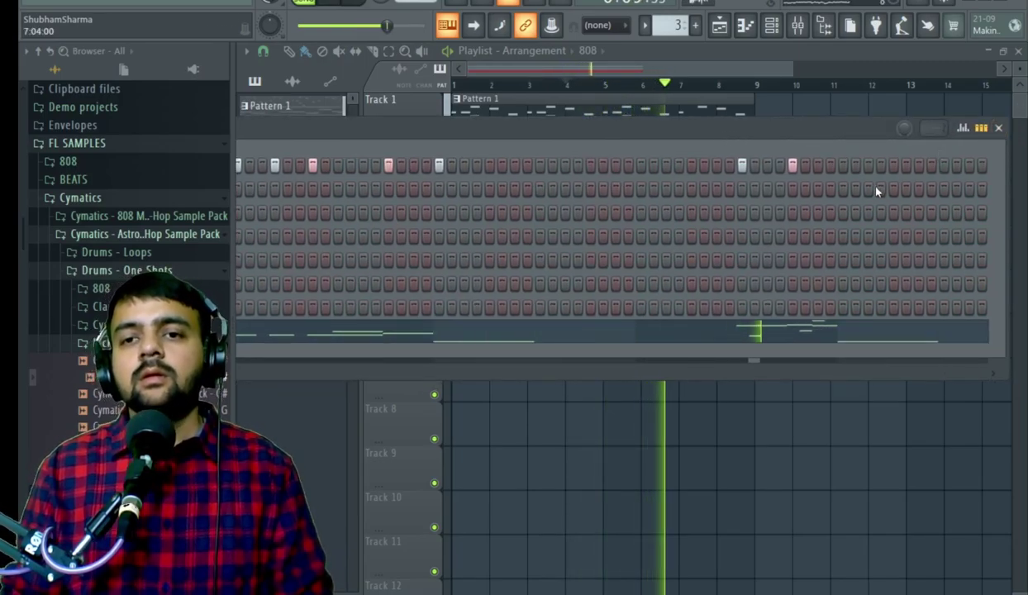
drag(846, 135, 759, 135)
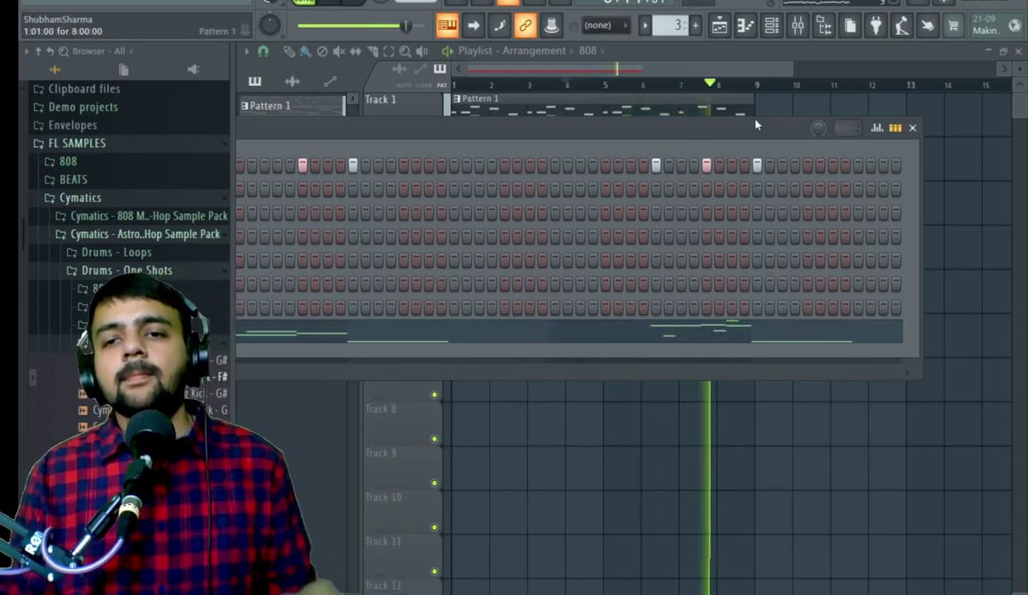
- Widen the channel rack to reach bar 8 and place a kick step at 8:05
drag(755, 125, 664, 114)
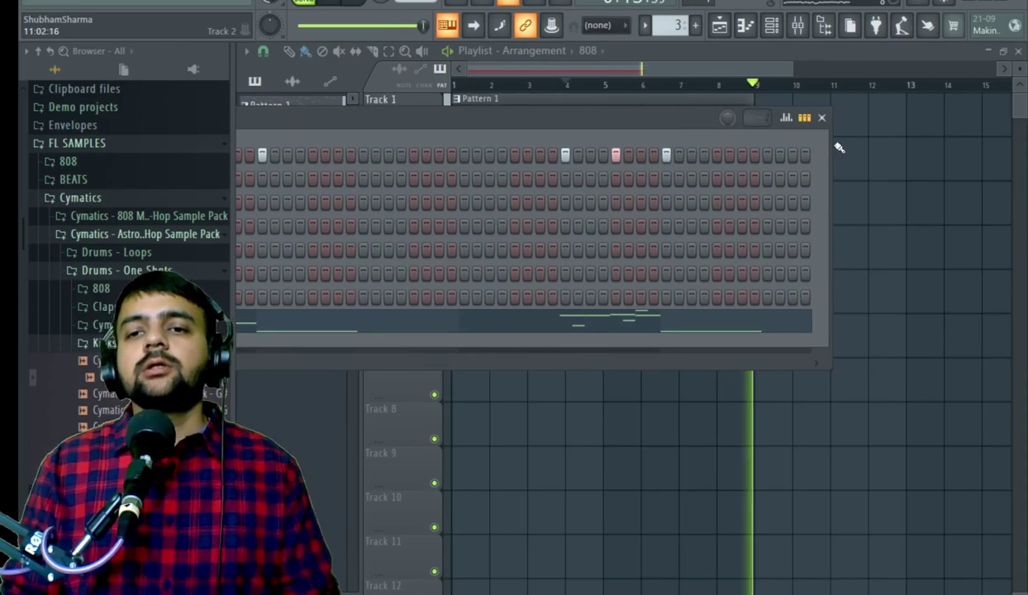
drag(833, 147, 1022, 131)
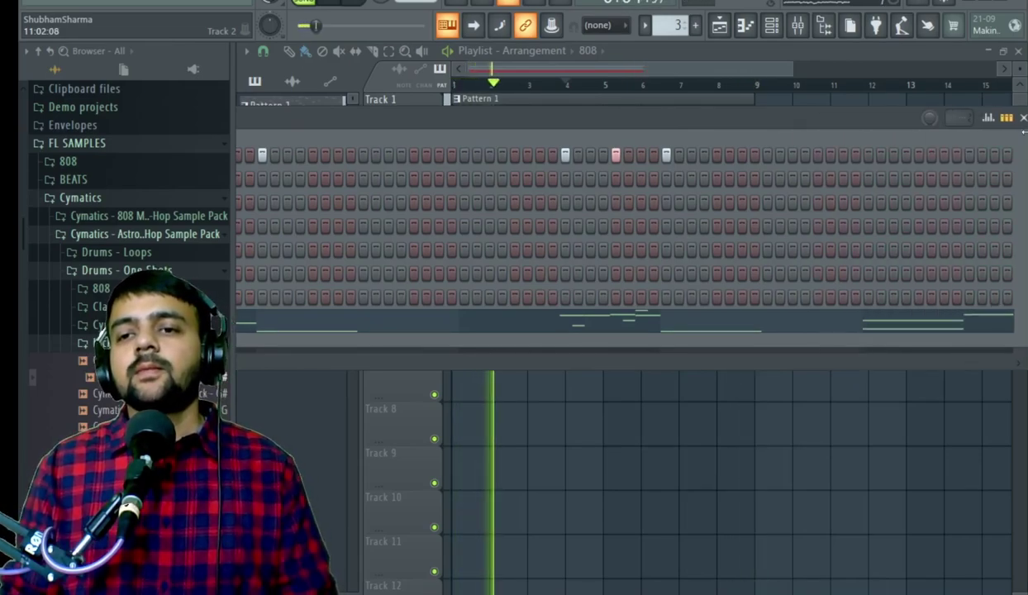
drag(871, 116, 739, 148)
click(773, 162)
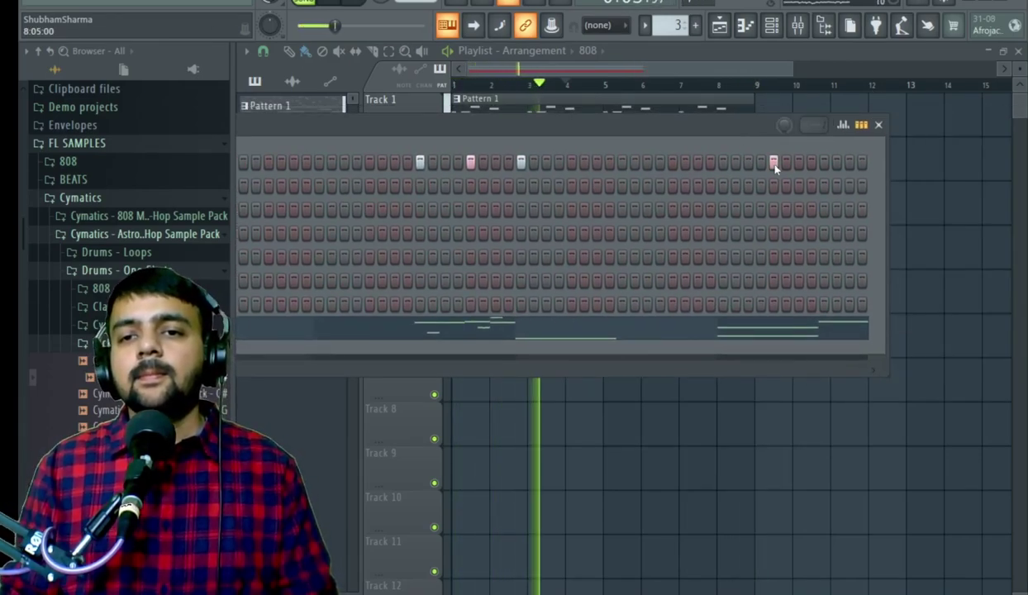
- Try kick steps at 8:01, 8:03 and 8:09 around the 8:05 kick
click(824, 162)
click(723, 162)
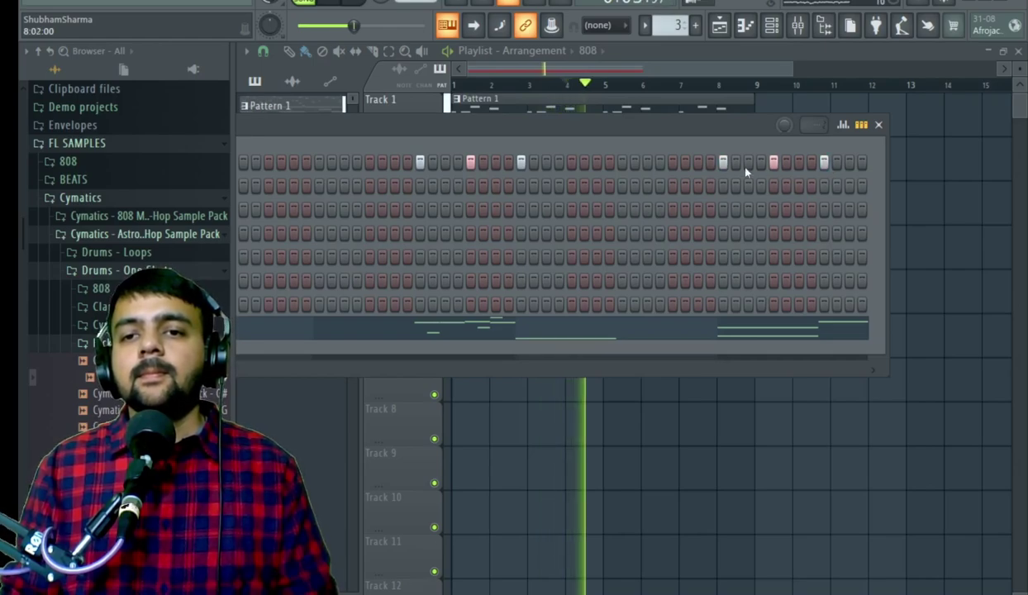
click(748, 162)
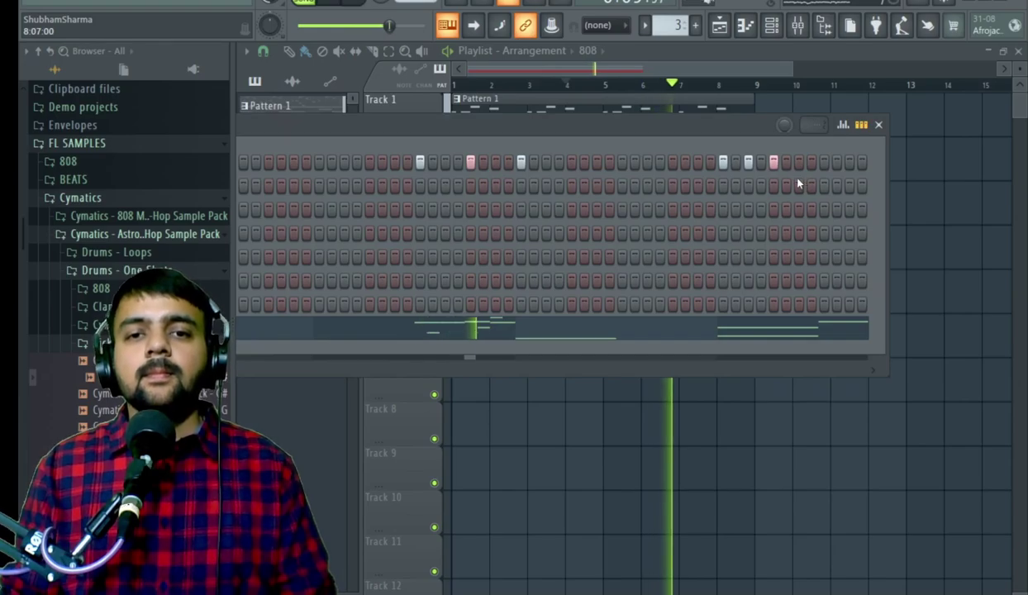
click(748, 162)
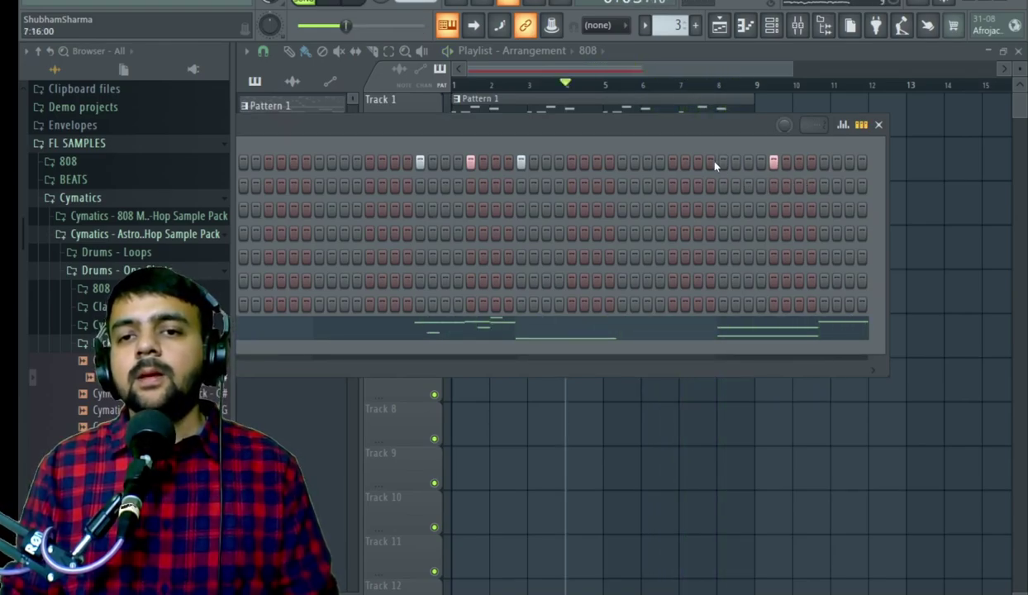
- Select Pattern 1, widen its channel rack and place kick steps at 8:09, 8:12 and 8:15
key(F6)
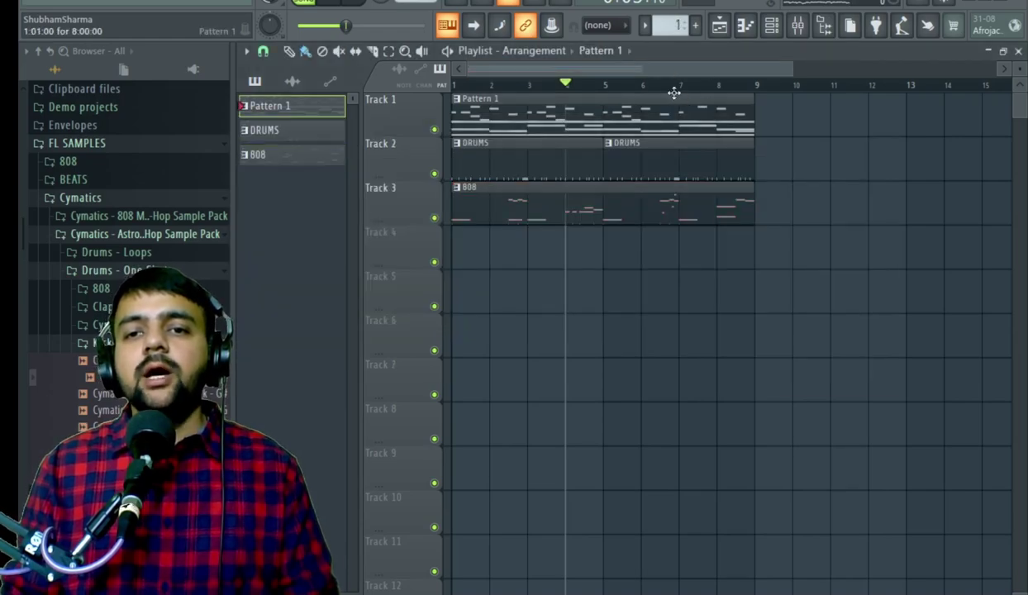
click(771, 25)
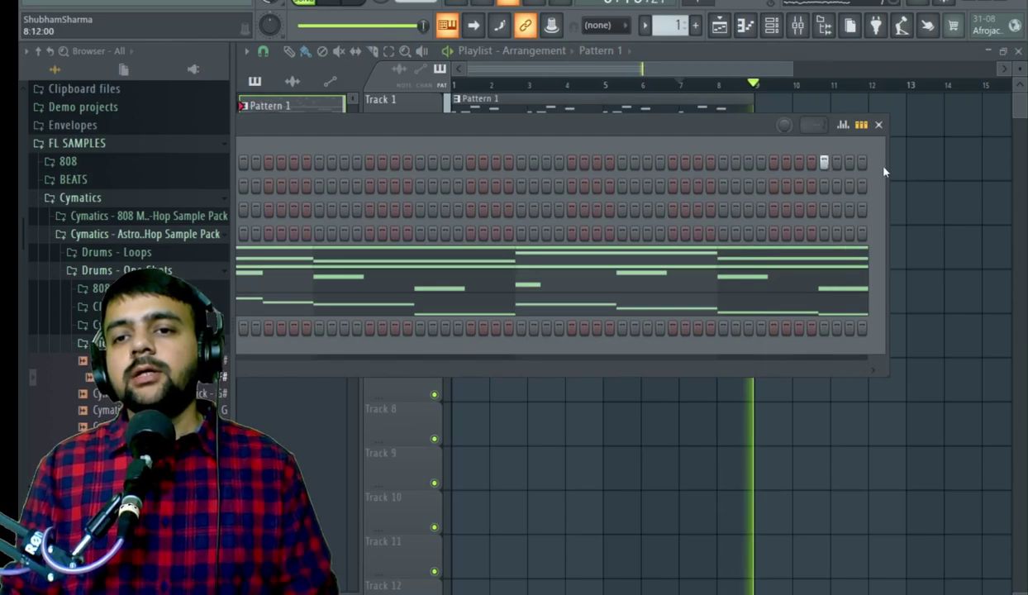
drag(887, 163, 1024, 131)
drag(873, 113, 855, 148)
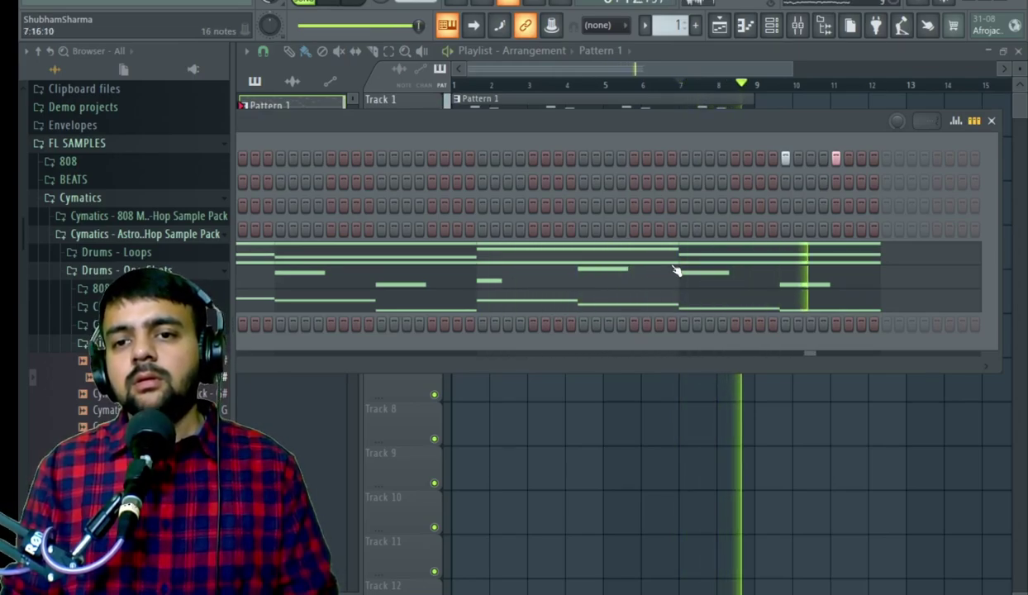
click(811, 158)
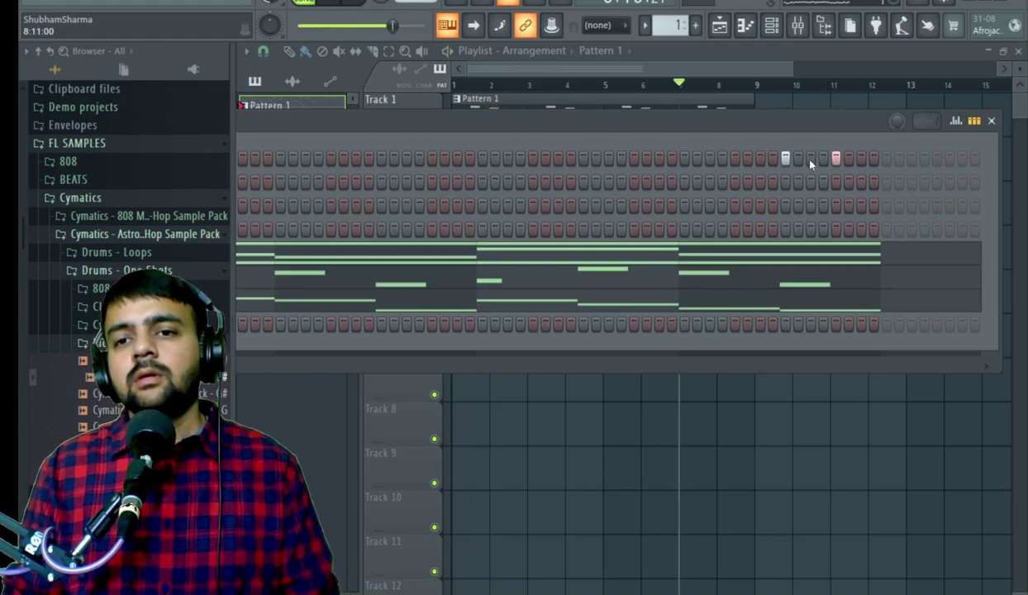
click(874, 158)
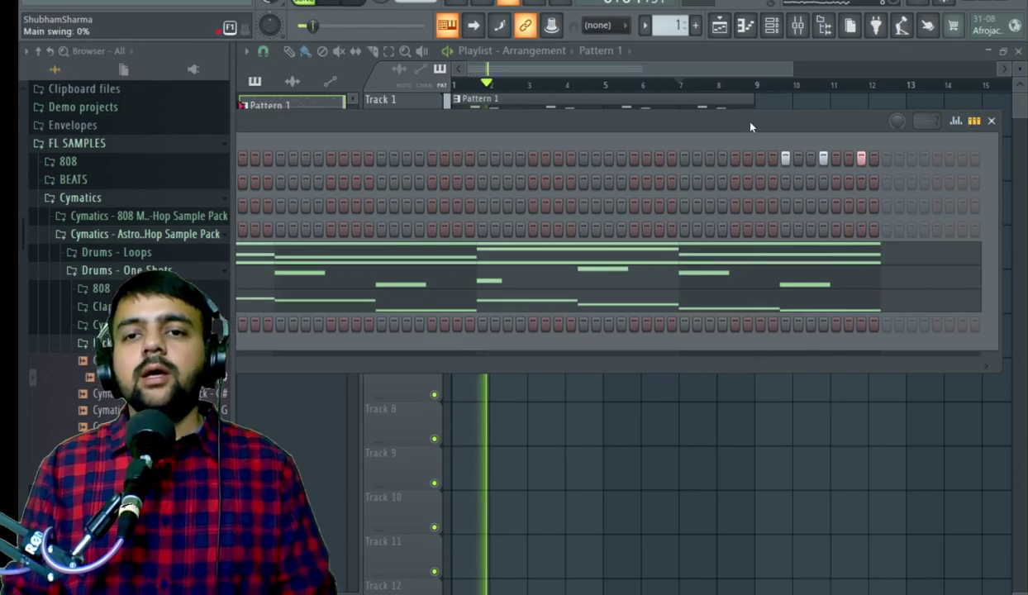
- Move the channel rack clear of the playlist tracks, close it and listen to the arrangement
drag(728, 118, 876, 157)
drag(759, 161, 759, 275)
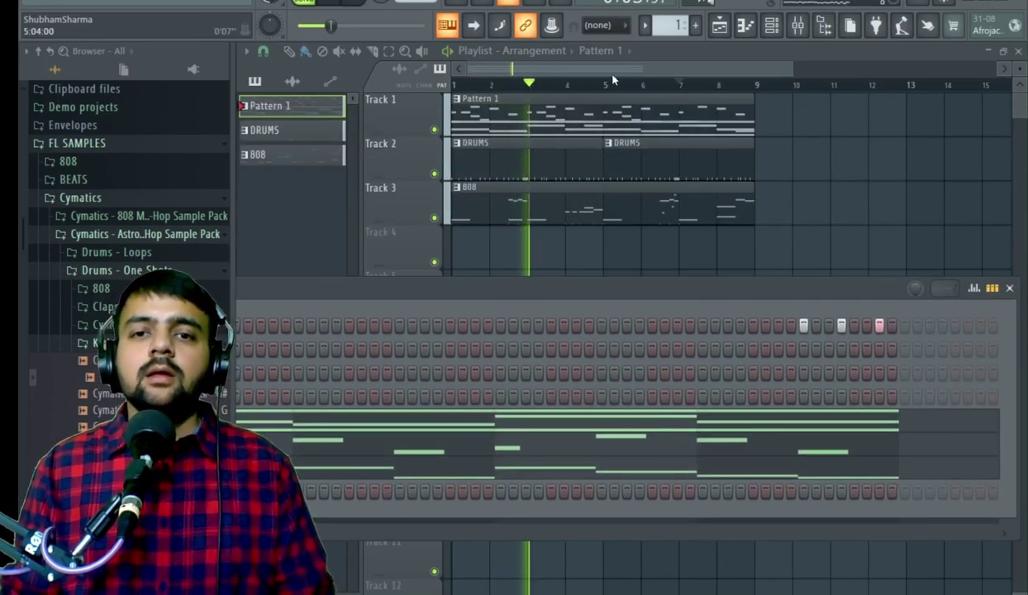
key(F6)
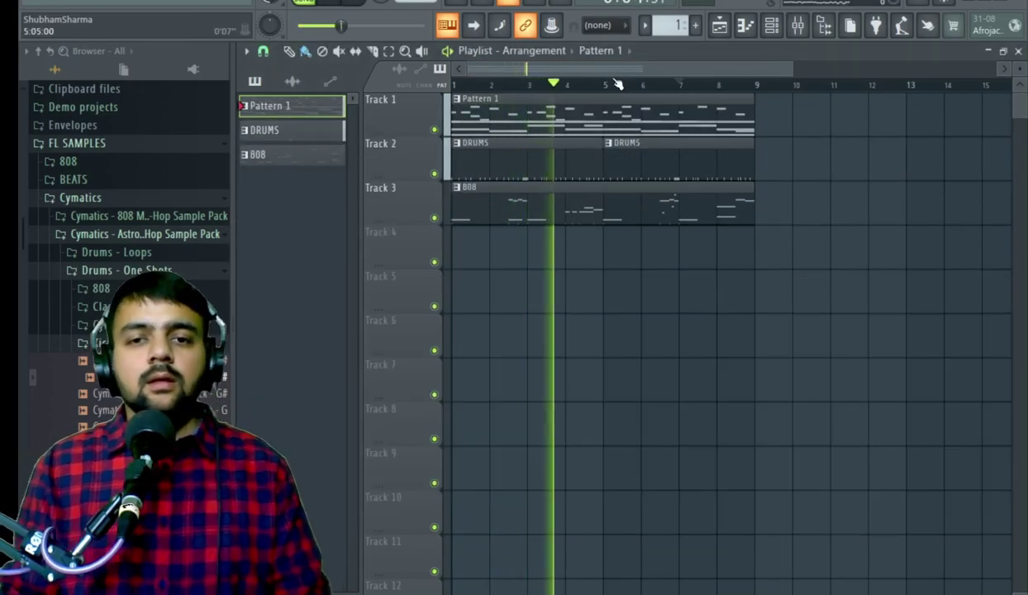
- Open the 808 pattern and review its kick and 808 notes in the piano roll while listening from bar 1
double_click(544, 212)
scroll(516, 222, down, 5)
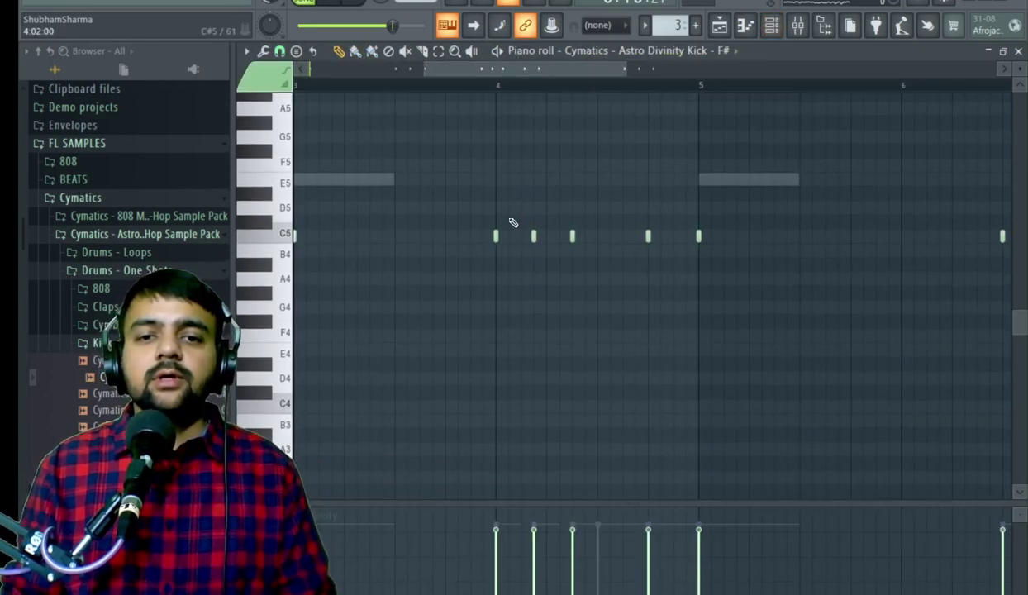
click(769, 33)
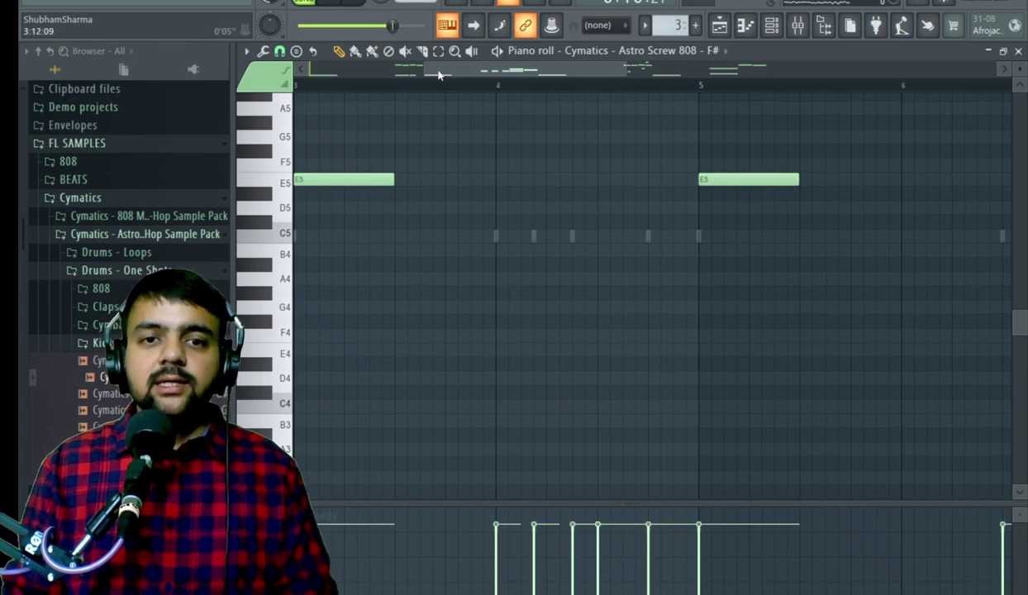
drag(438, 74, 357, 74)
scroll(321, 238, up, 4)
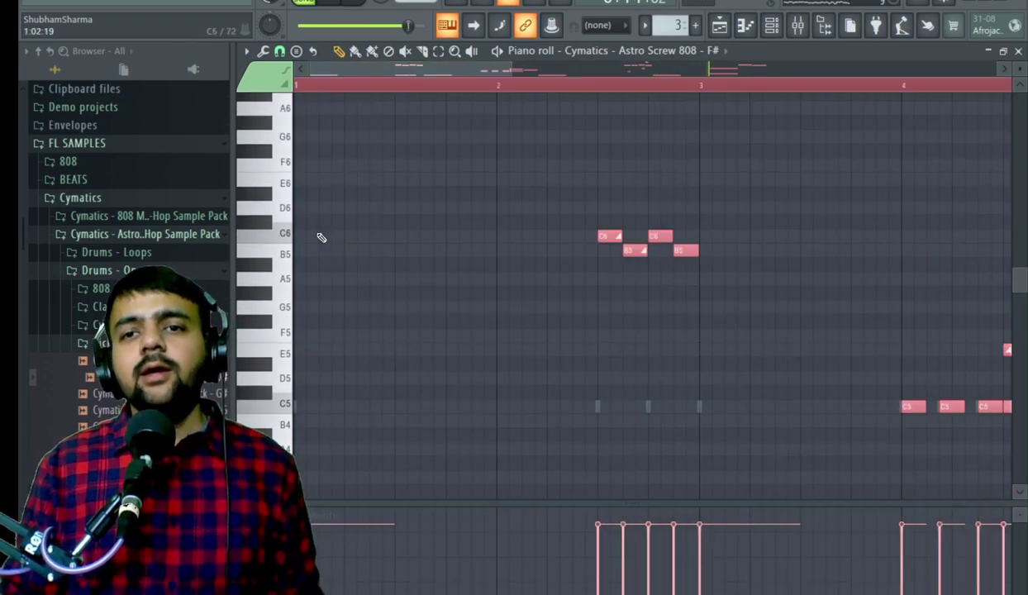
key(space)
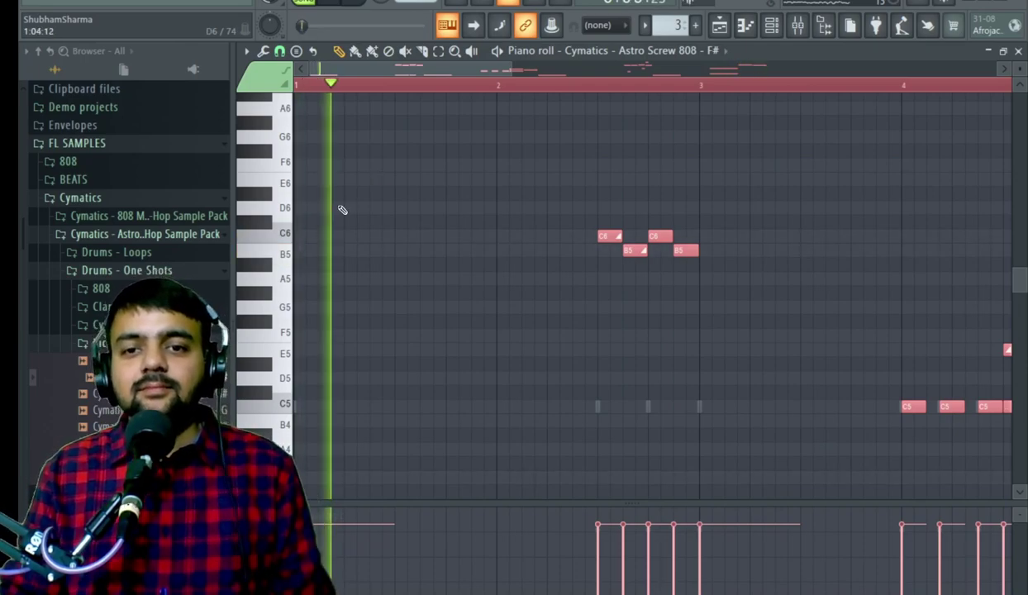
- Show the channel rack and reposition it so the channel names and steps are in view
click(771, 25)
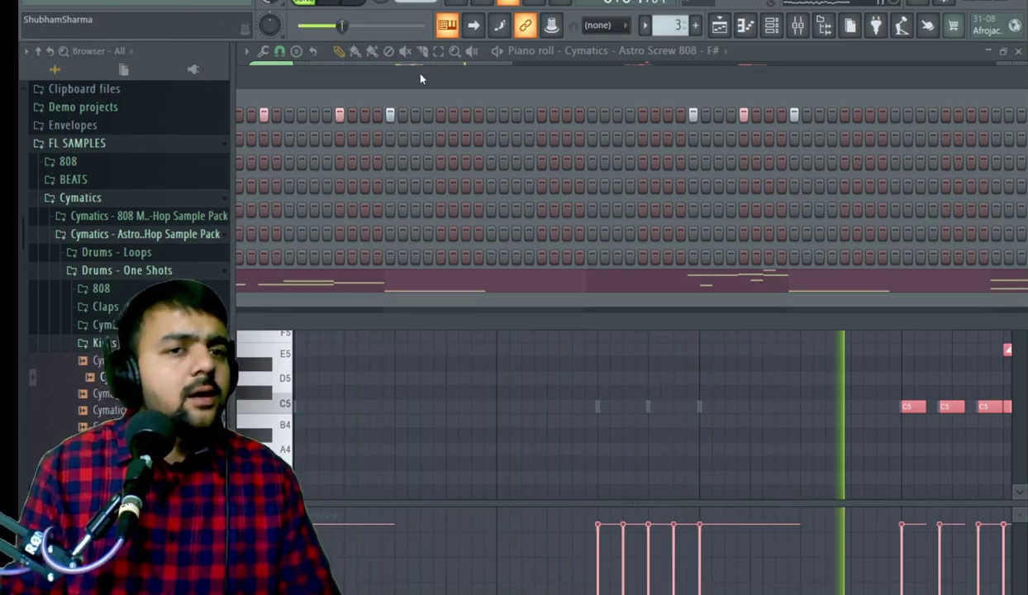
click(173, 6)
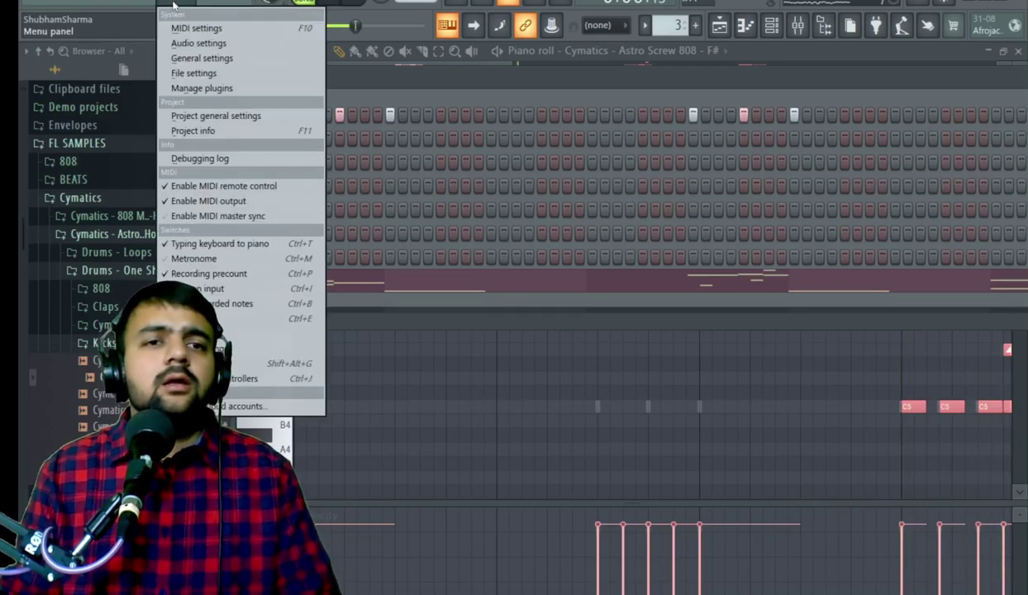
click(421, 77)
drag(439, 80, 242, 105)
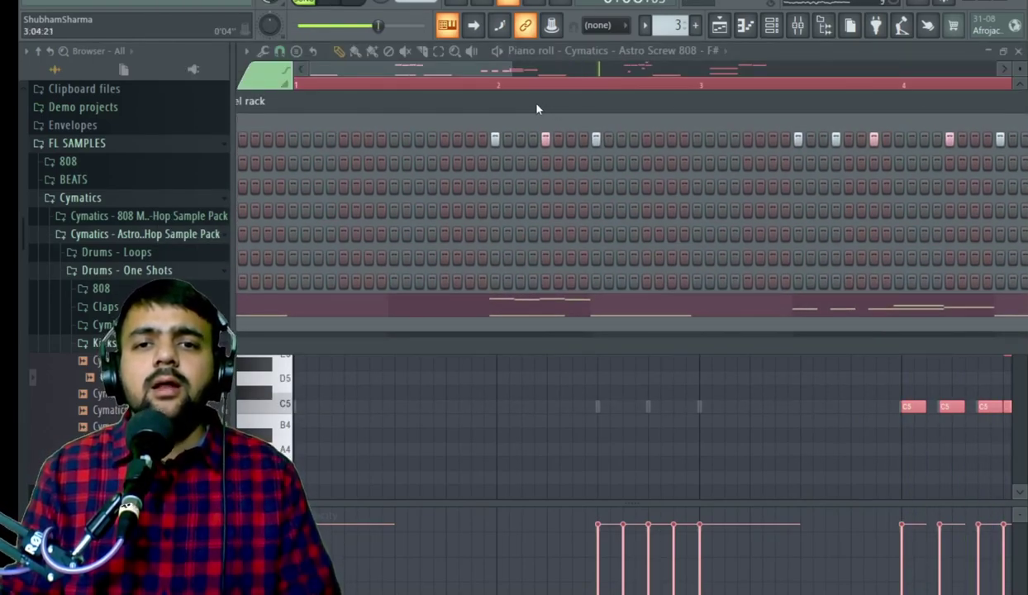
drag(537, 109, 851, 82)
- Clone the Close Grand channel and load the Bassoon Sustain preset from the Essential Winds pack into the copy
right_click(444, 252)
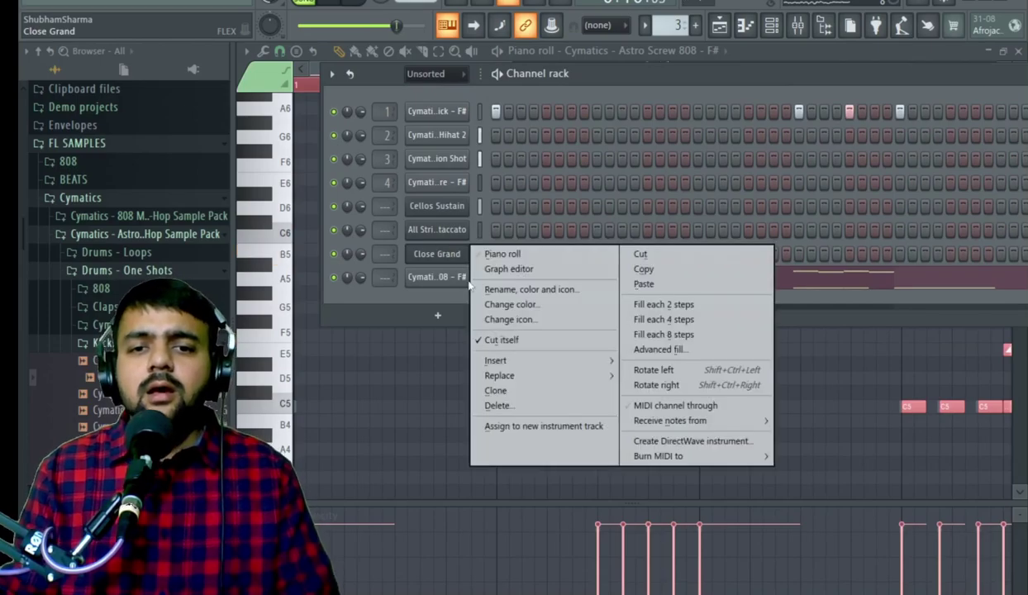
click(562, 80)
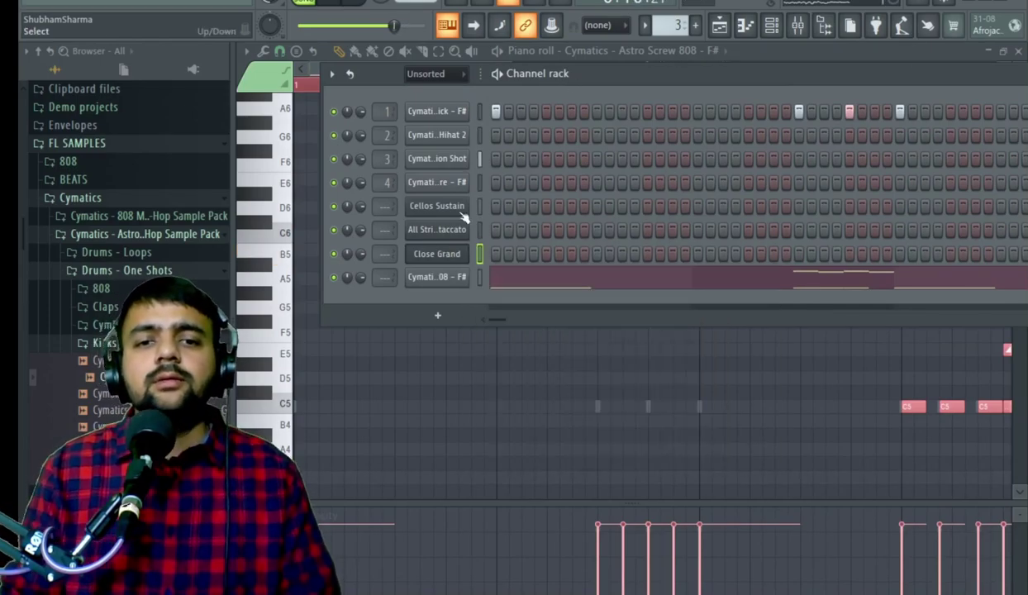
right_click(437, 256)
click(438, 255)
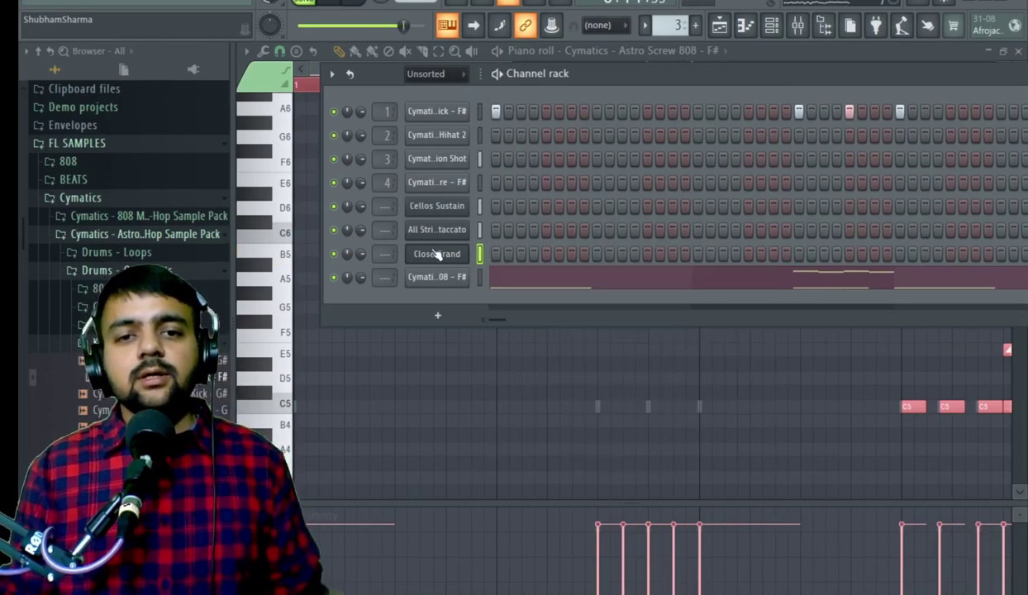
right_click(440, 261)
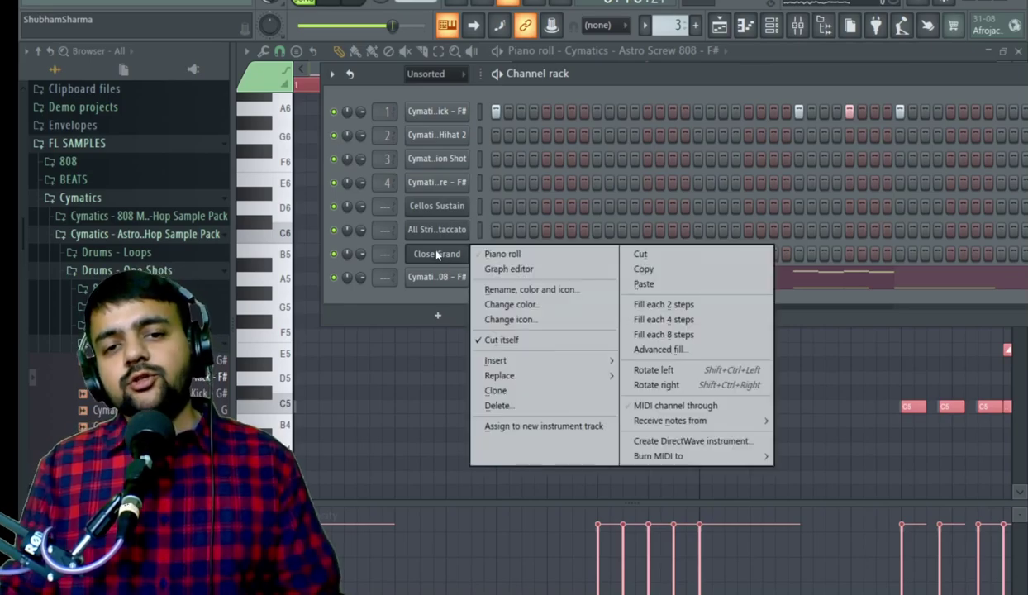
click(521, 392)
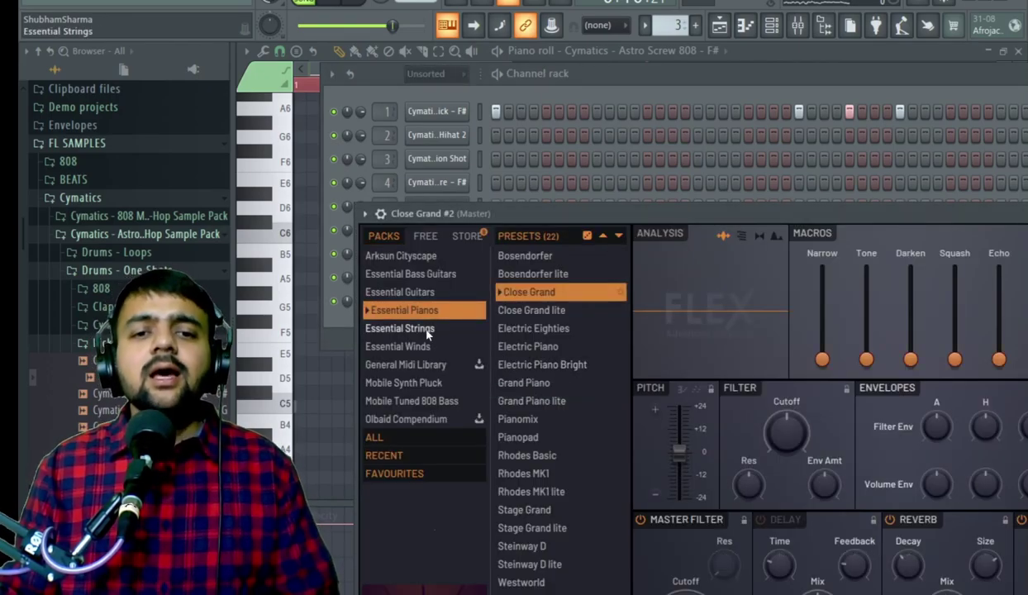
click(424, 347)
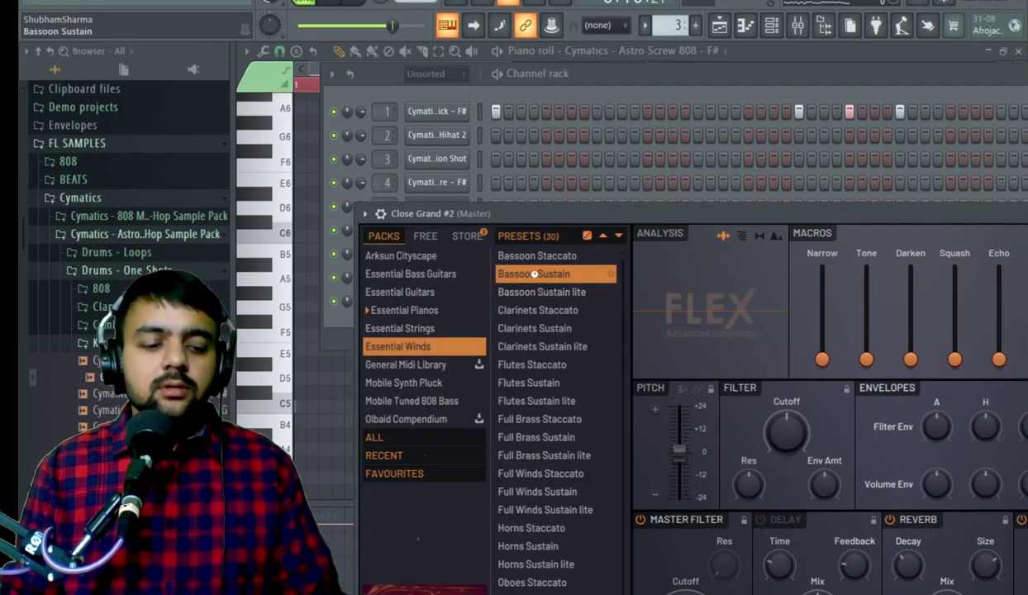
click(533, 274)
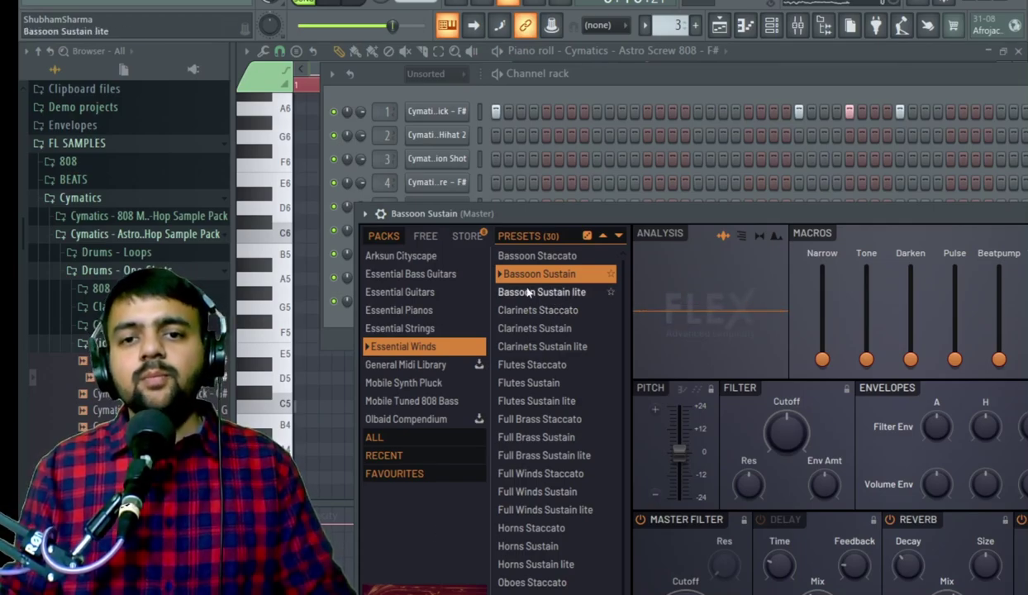
- Open the Bassoon Sustain piano roll, place two-step A5 notes at 1:01 and 1:05, and play them back
click(463, 190)
right_click(453, 281)
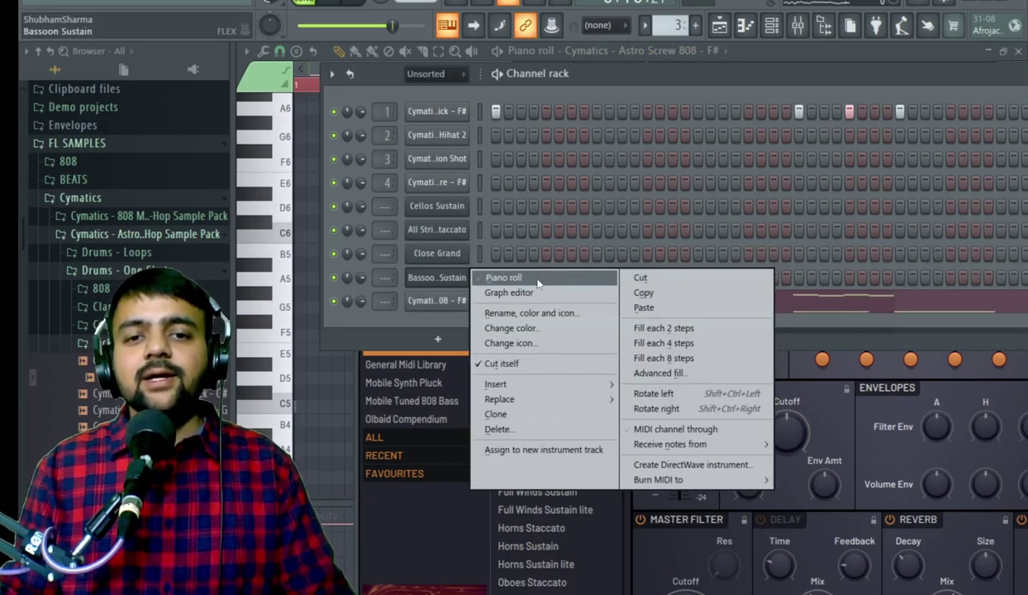
click(527, 270)
click(310, 283)
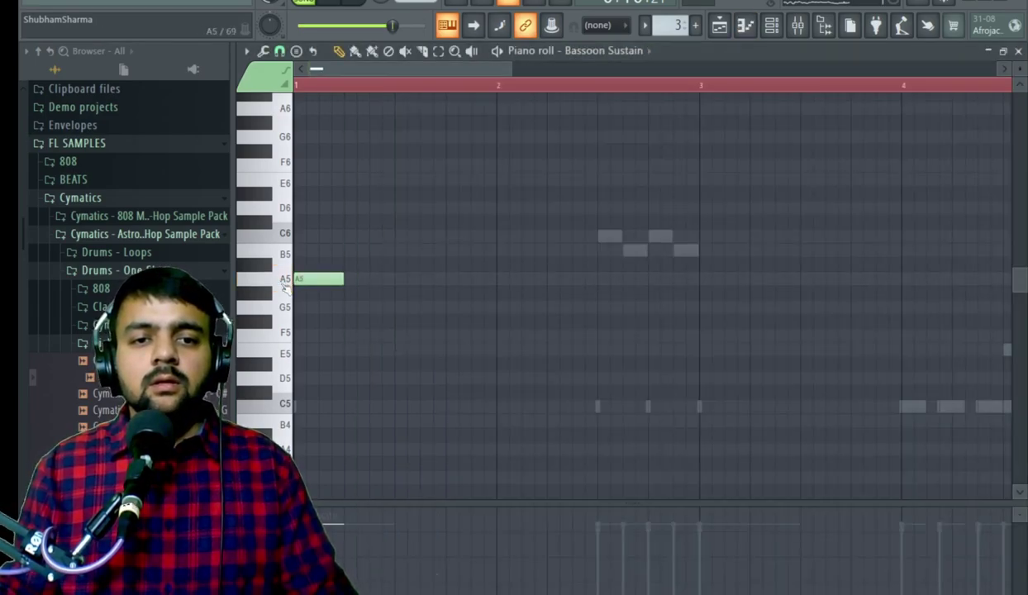
click(347, 279)
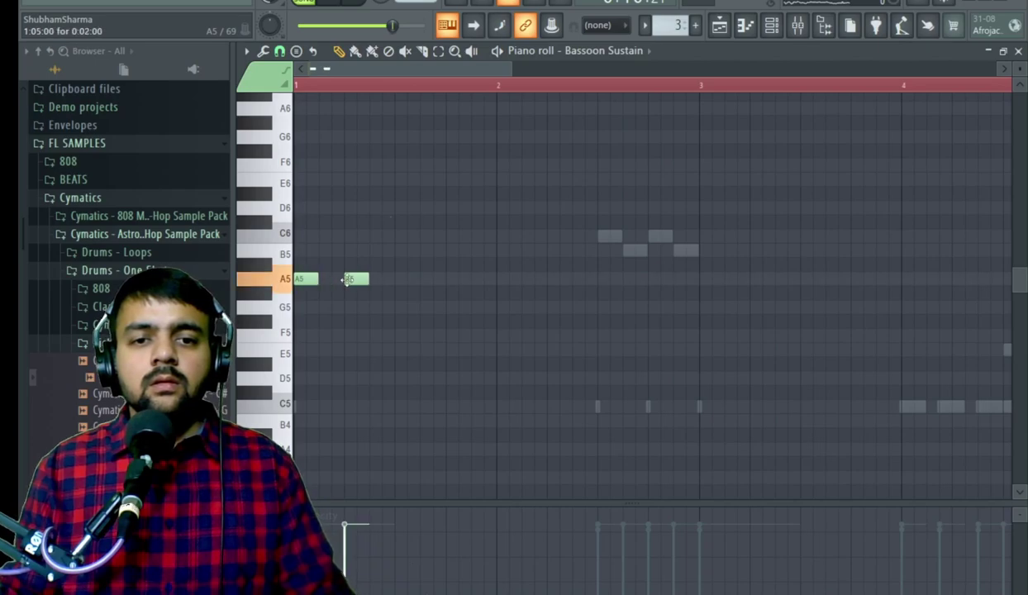
click(364, 4)
key(space)
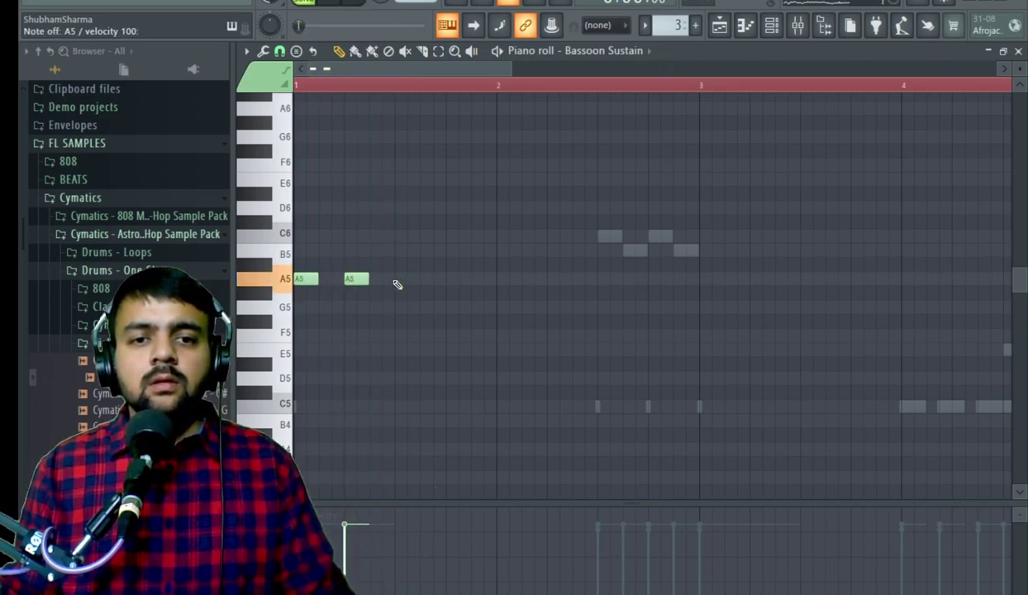
- Add alternating two-step B5 and C6 notes from 1:09 to the end of bar 1 and preview the phrase
click(406, 250)
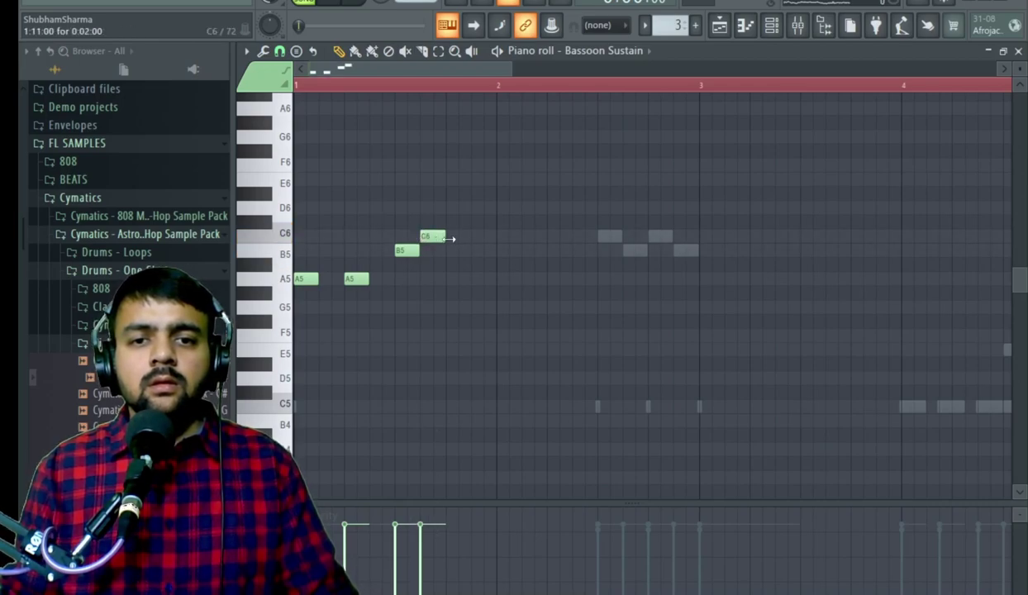
key(space)
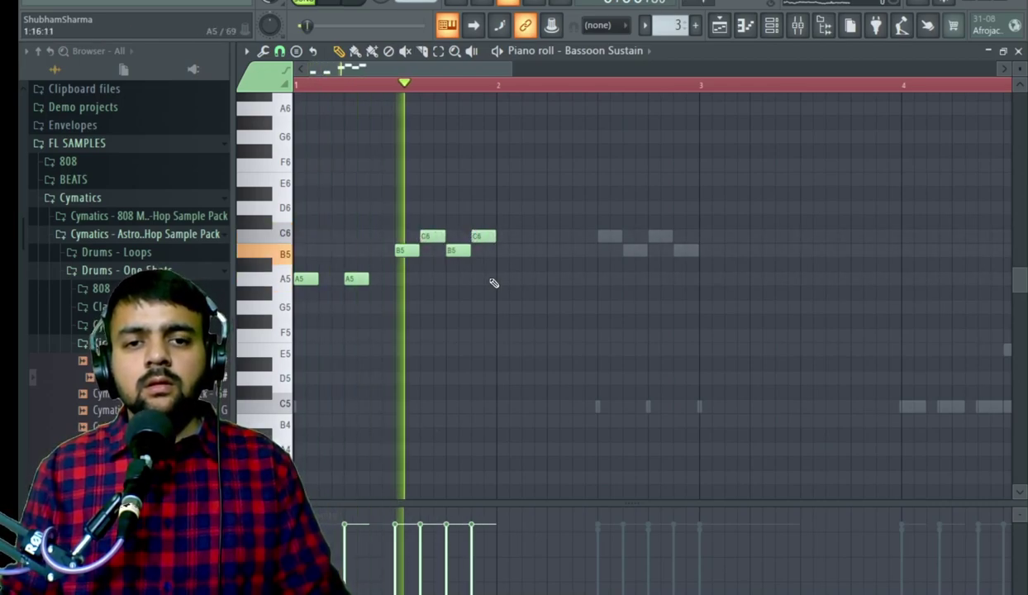
key(space)
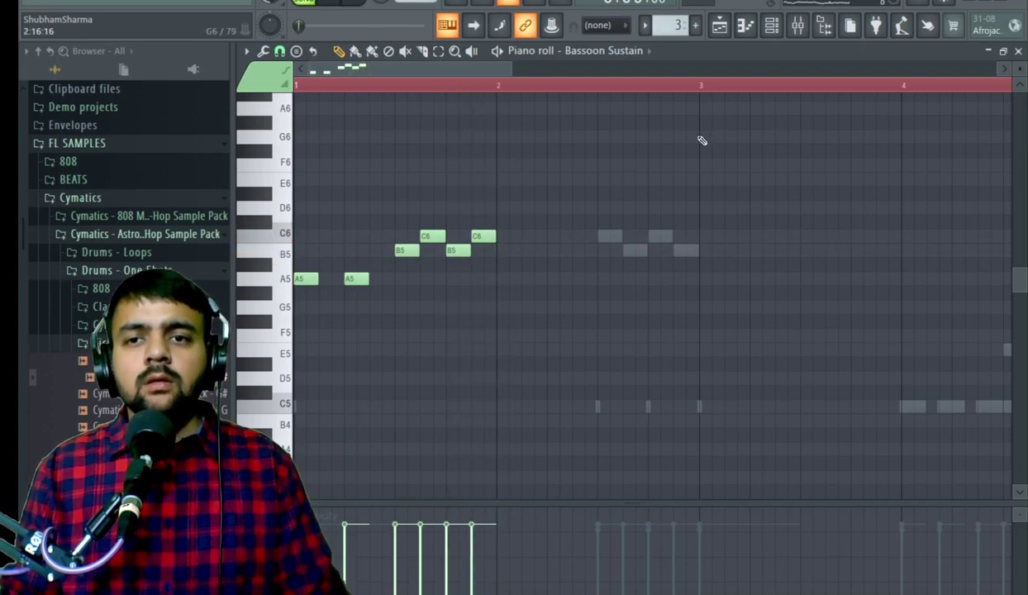
- Listen to the pattern from the channel rack and return to the Bassoon Sustain piano roll
click(771, 24)
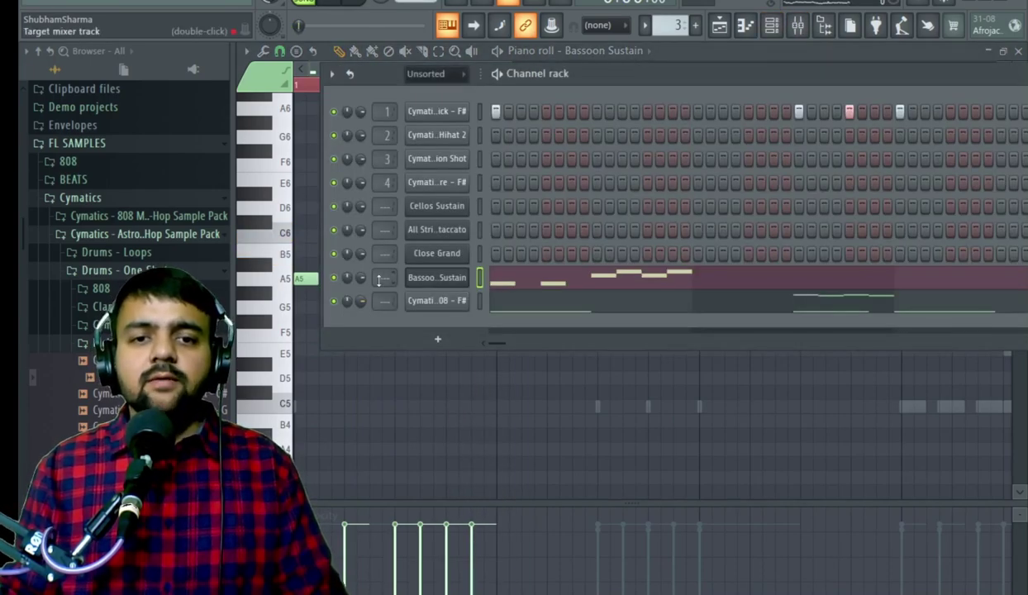
key(space)
click(527, 285)
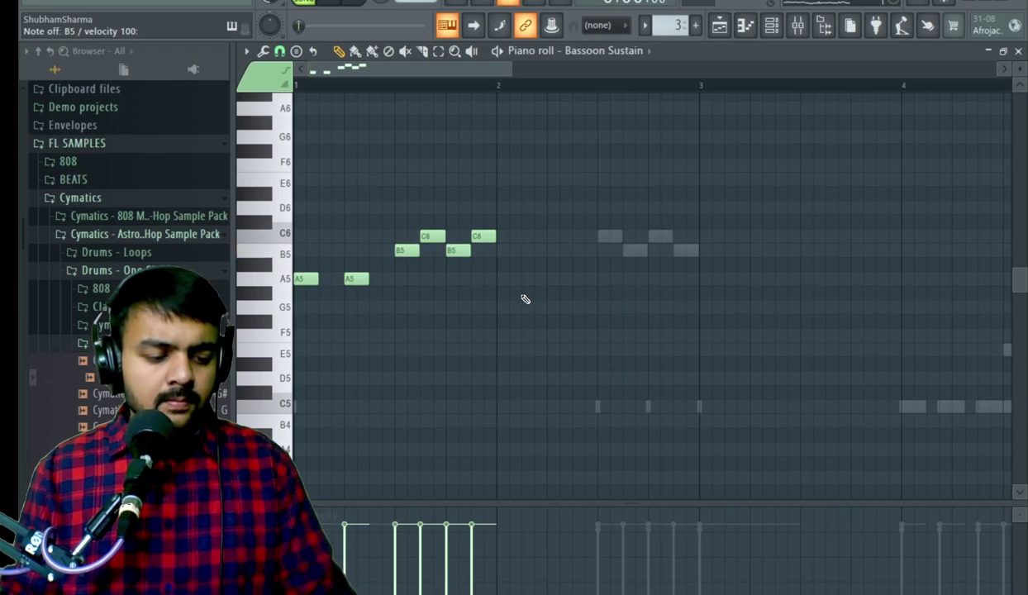
- Place two-step bassoon A5 notes at 2:05, 2:09 and 2:13, playing the phrase back between additions
key(space)
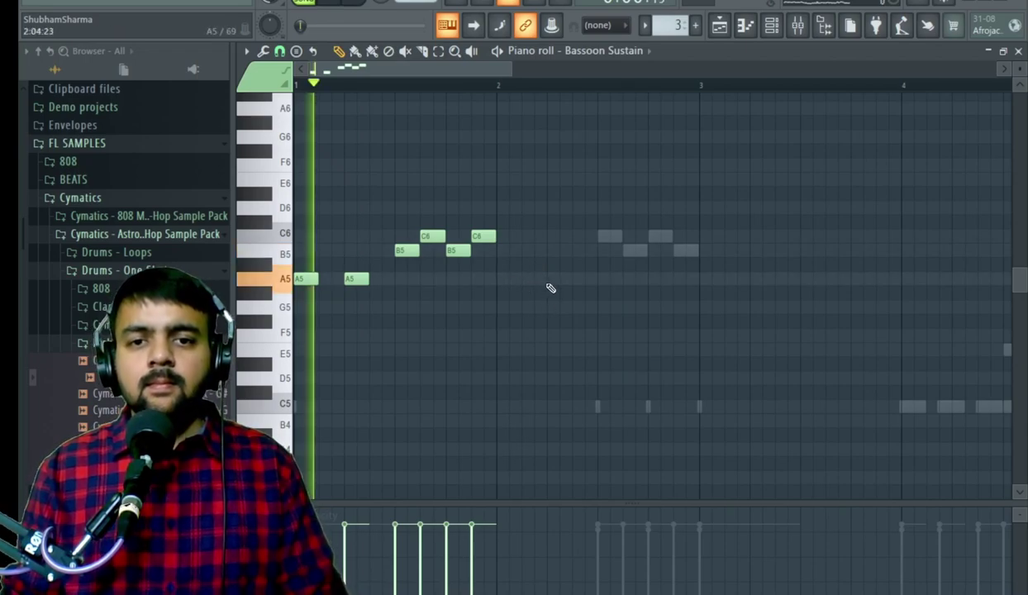
click(609, 278)
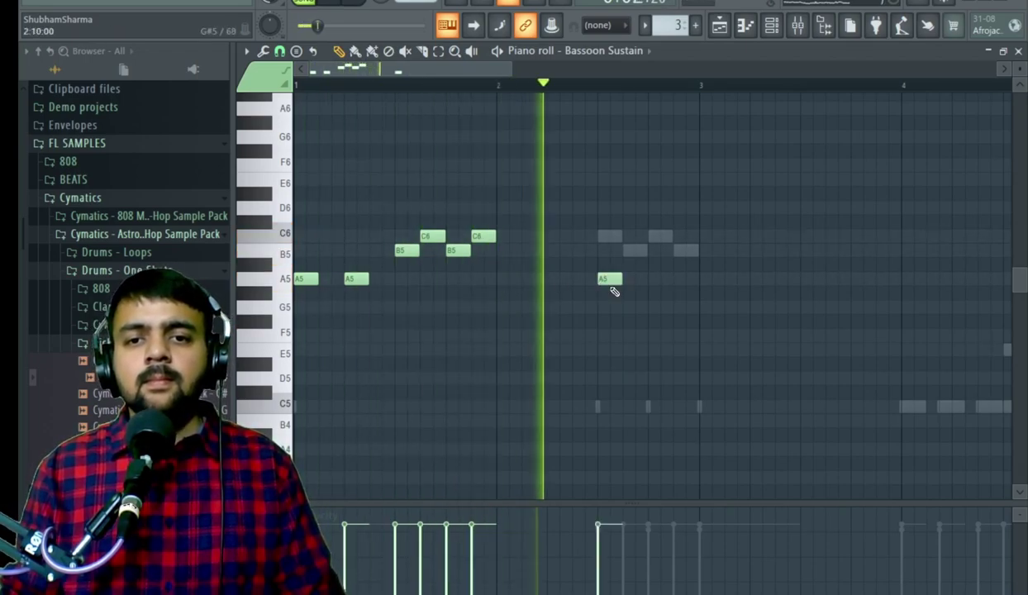
key(space)
drag(609, 278, 557, 277)
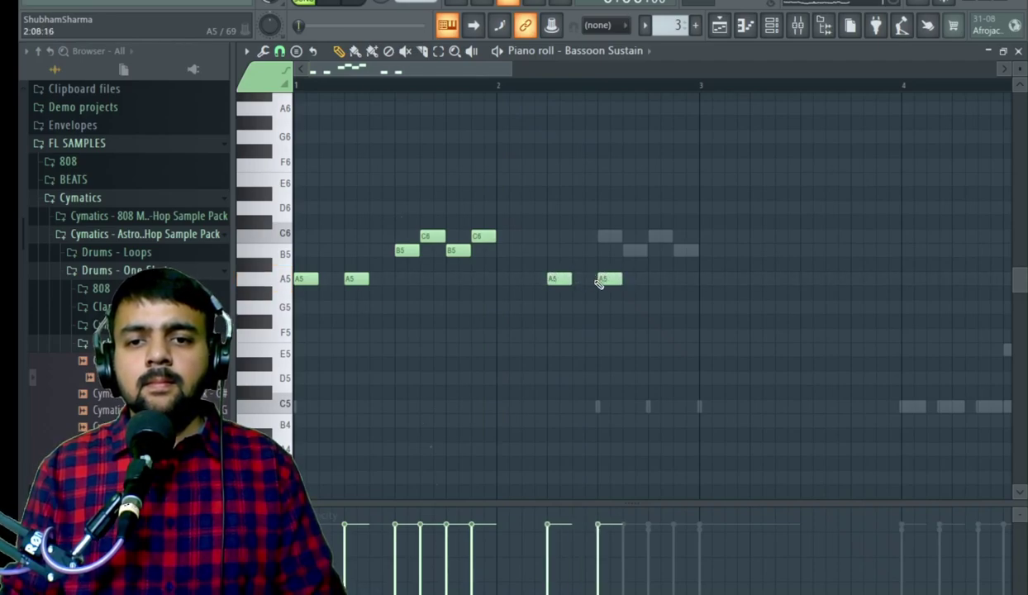
click(651, 283)
key(space)
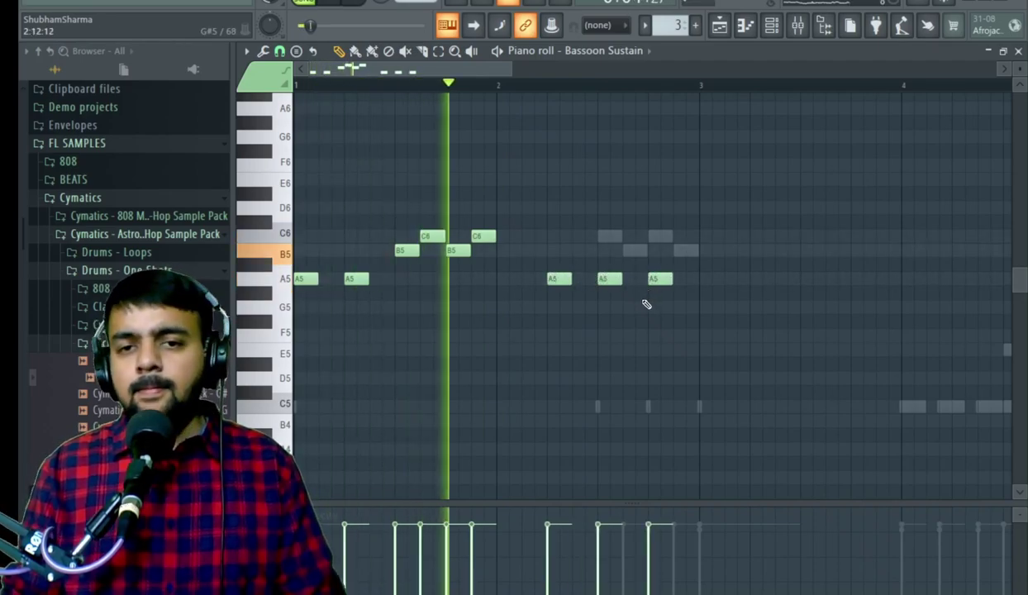
key(space)
- Move the three bar 2 A5 notes to 2:03, 2:06 and 2:09 and preview the tighter rhythm
click(609, 279)
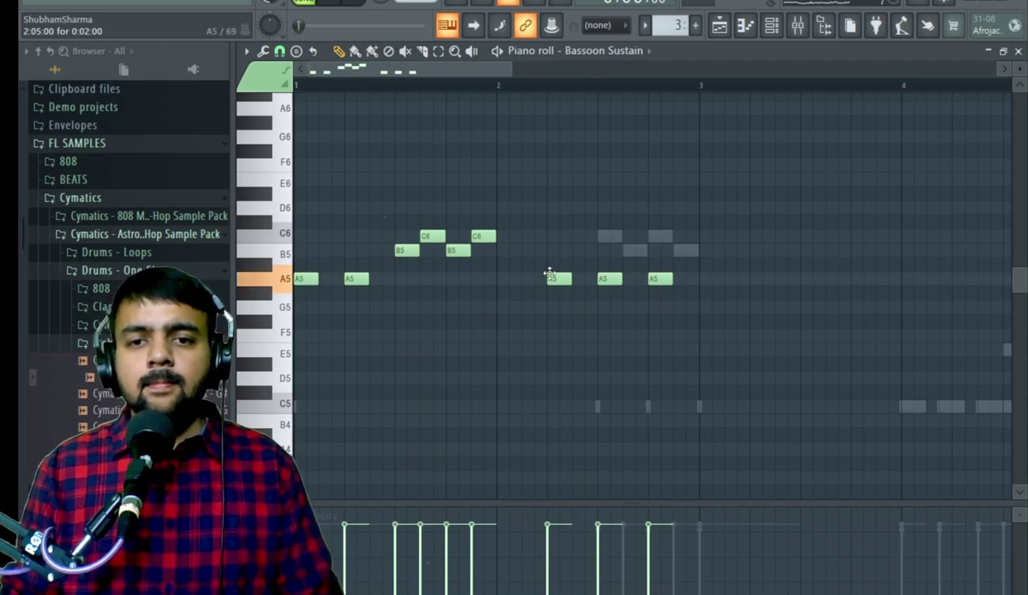
drag(548, 273, 529, 273)
drag(608, 282, 570, 273)
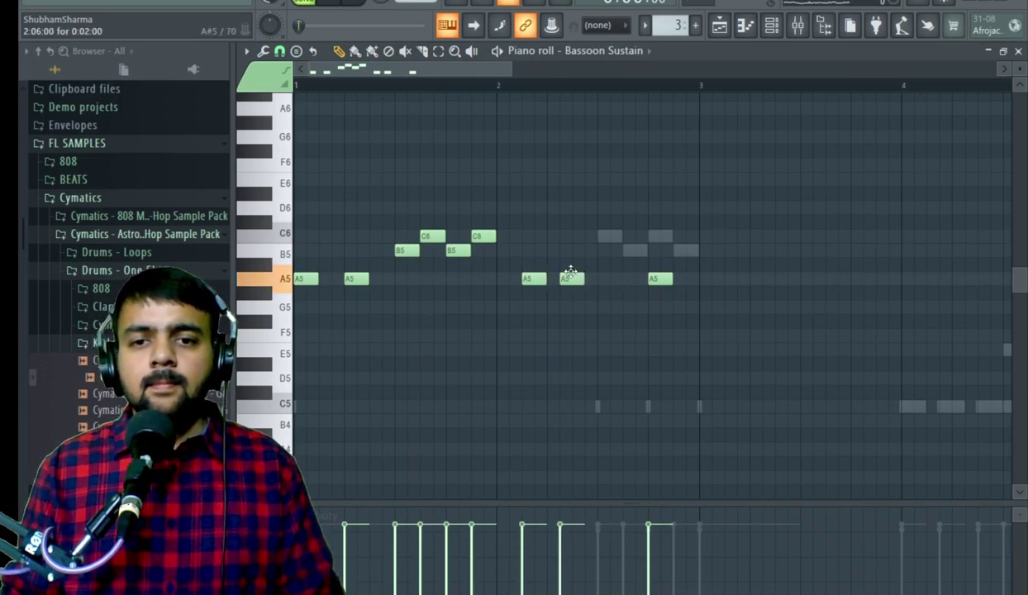
drag(654, 276, 602, 277)
key(space)
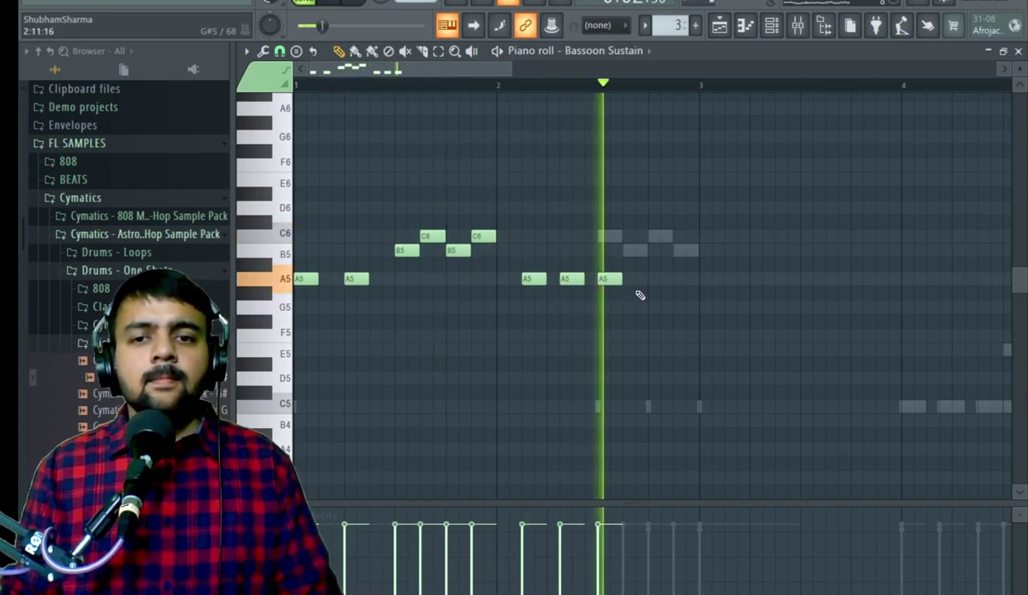
key(space)
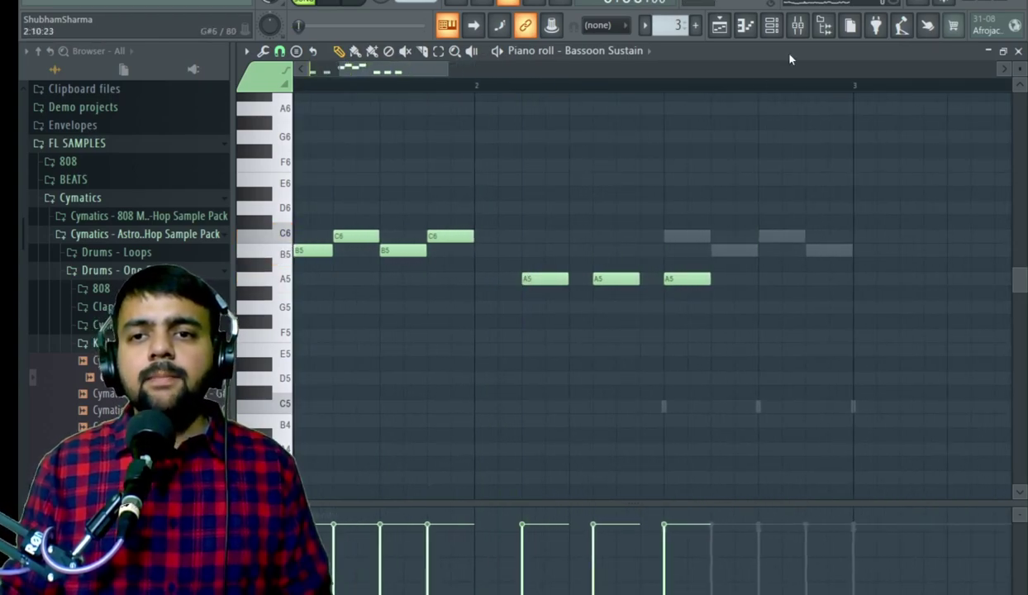
- Check the bassoon channel in the channel rack, reopen its piano roll and listen to the phrase
click(746, 26)
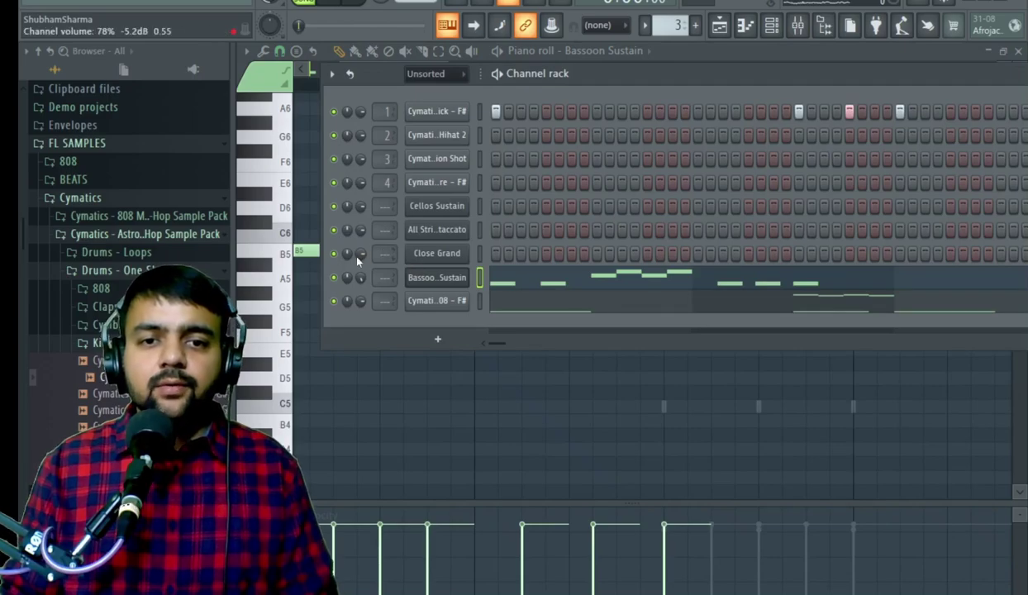
key(space)
click(519, 280)
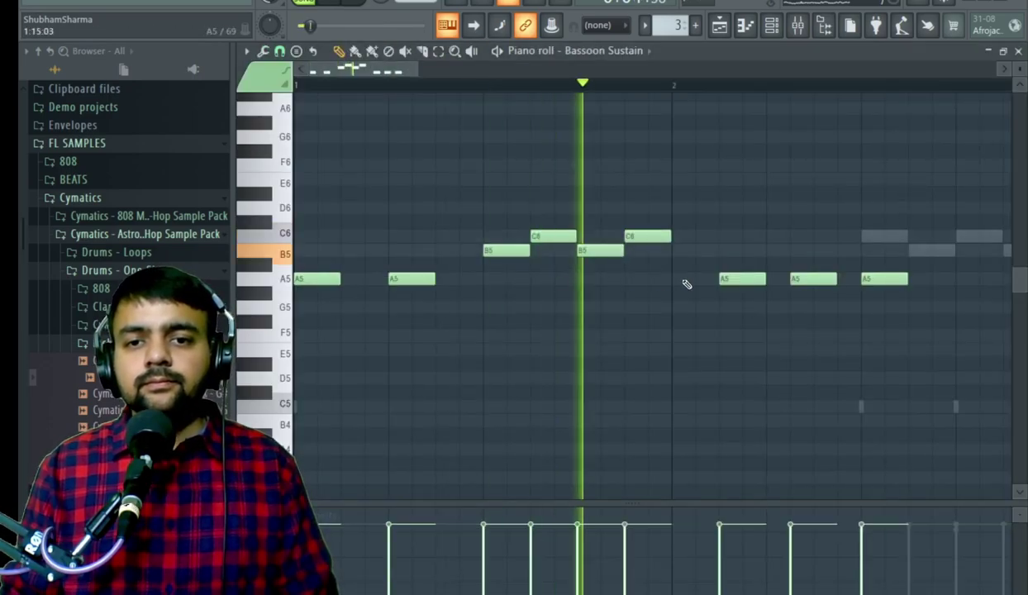
key(space)
- Move the second and third bar 2 A5 notes to 2:05 and 2:07 and play the phrase
drag(792, 278, 767, 278)
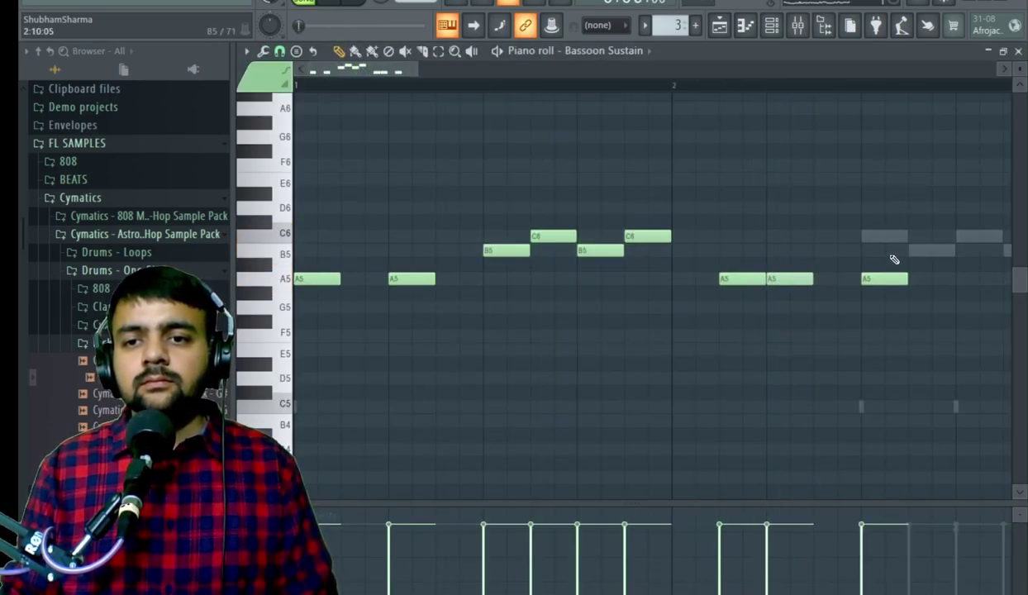
drag(887, 279, 840, 278)
key(space)
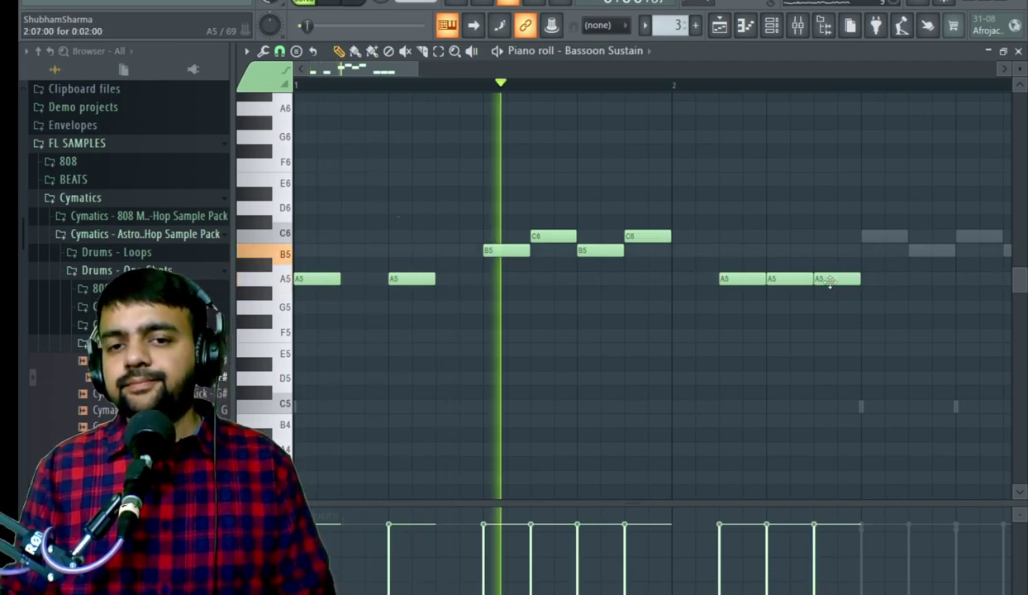
- Finish the bar 2 phrase with two-step notes B5 at 2:09 and C6 at 2:11, plus a four-step B5 at 2:13, and play it
key(space)
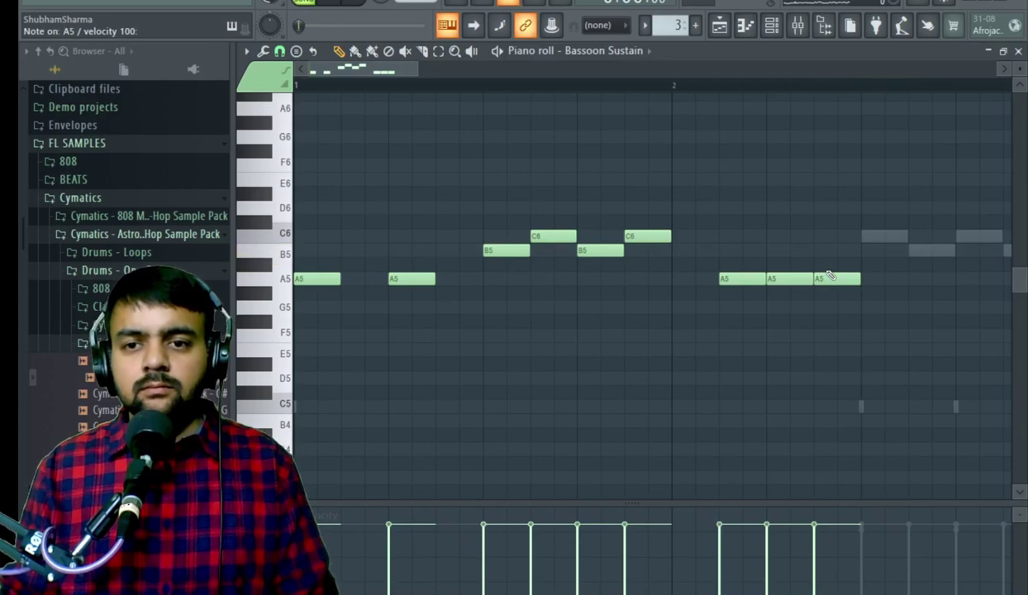
click(877, 249)
click(912, 237)
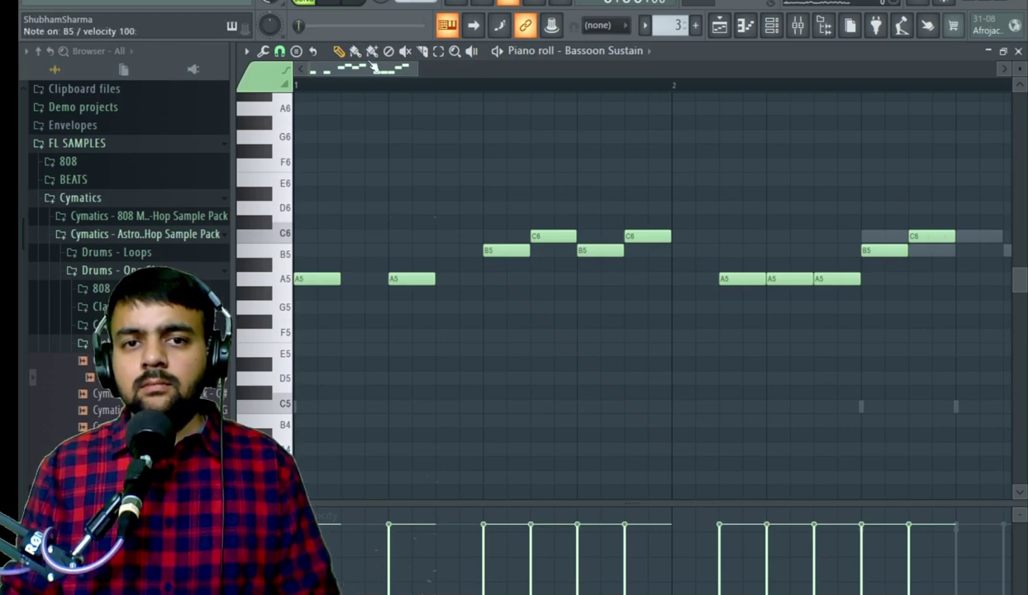
drag(385, 73, 447, 80)
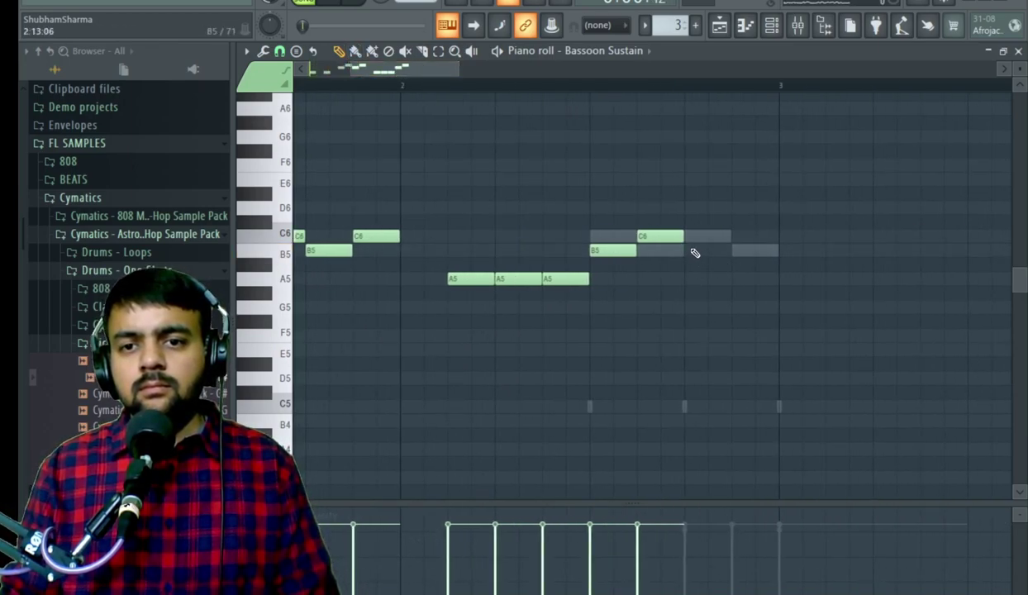
drag(735, 247, 778, 248)
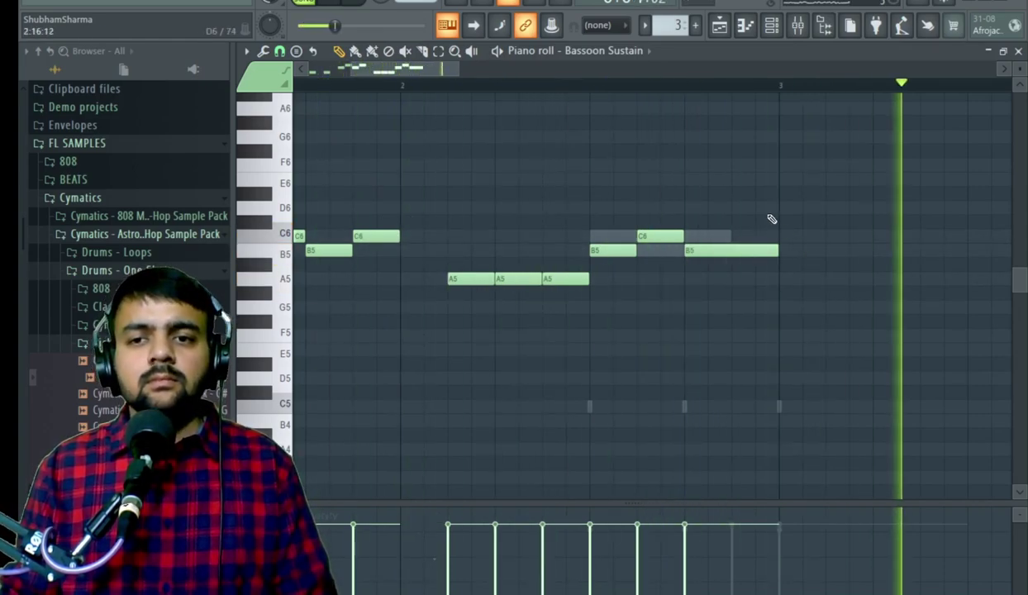
key(space)
key(space)
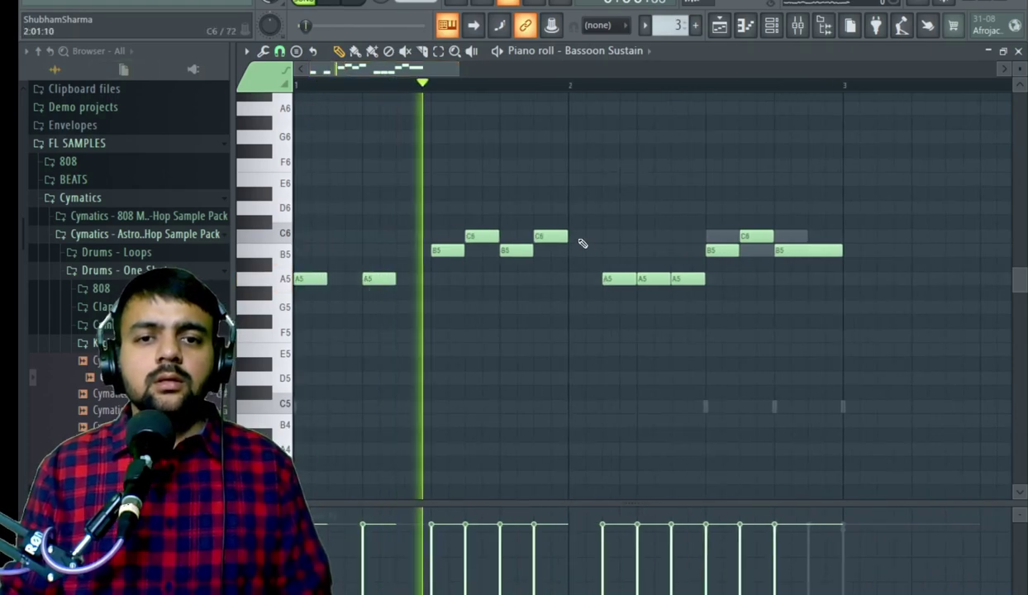
- Duplicate the whole two-bar bassoon phrase into bars 3 and 4 and play the result
key(ctrl+a)
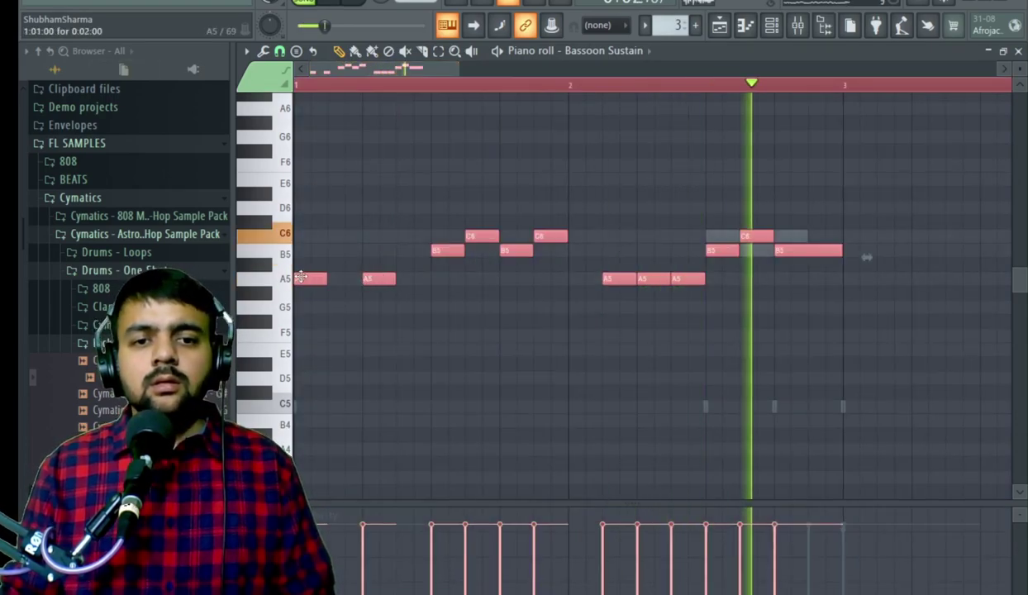
key(ctrl+b)
key(shift+Left)
key(space)
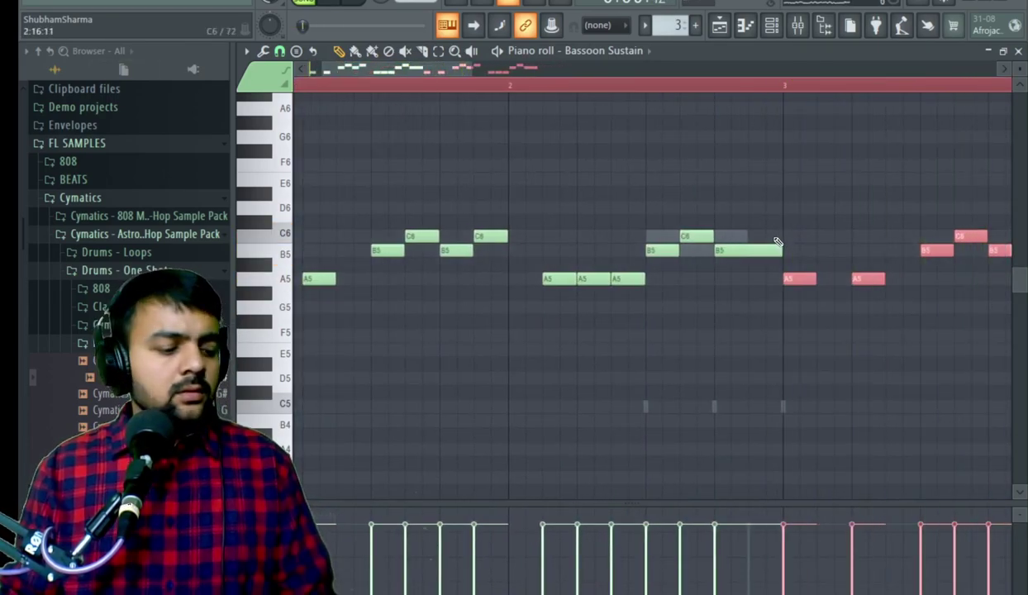
- Shorten all bassoon notes by one step and transpose them up one octave during playback
key(ctrl+a)
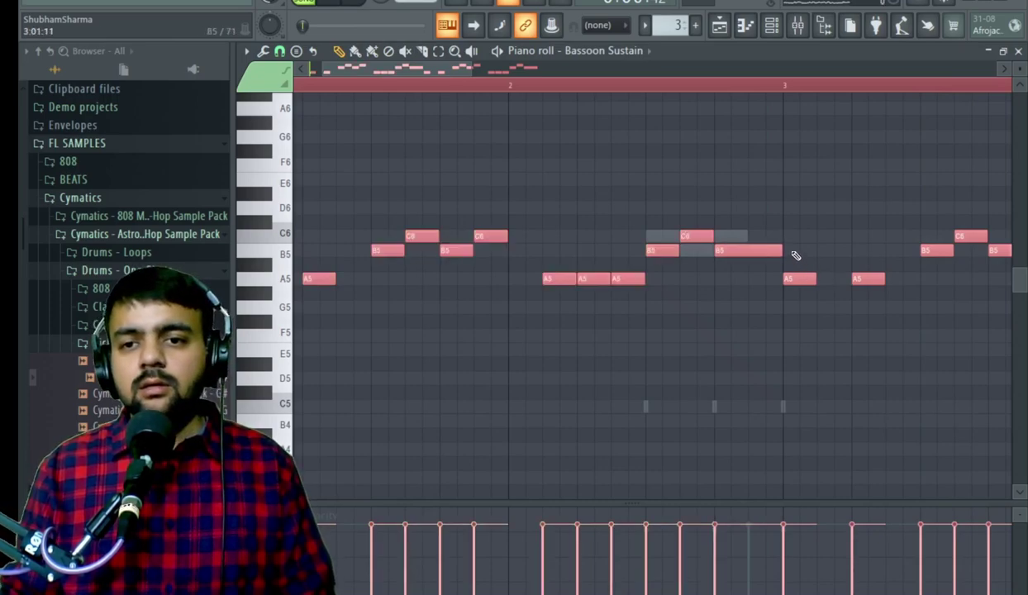
drag(779, 247, 757, 248)
key(space)
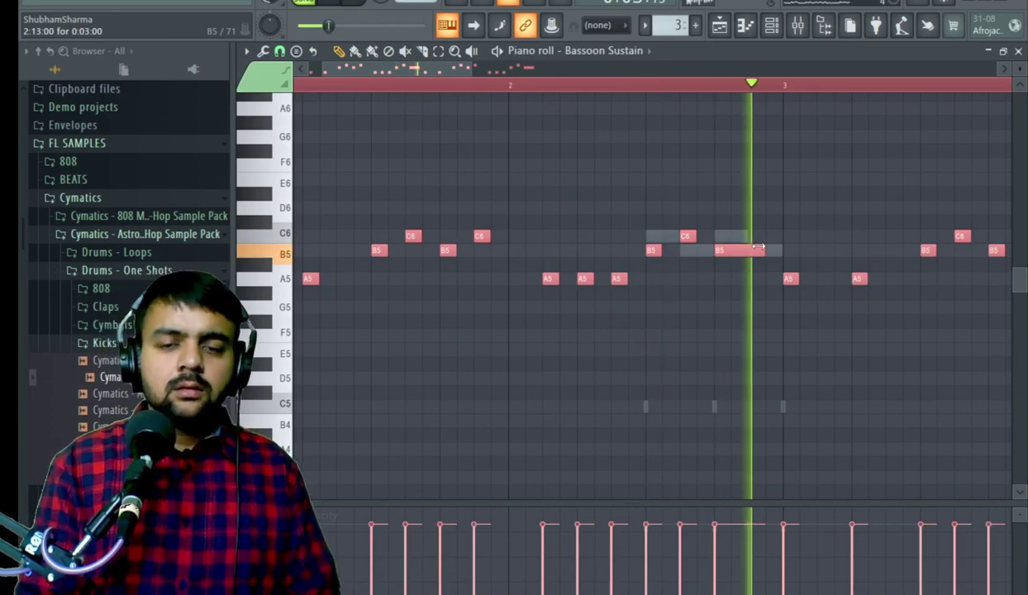
key(ctrl+Up)
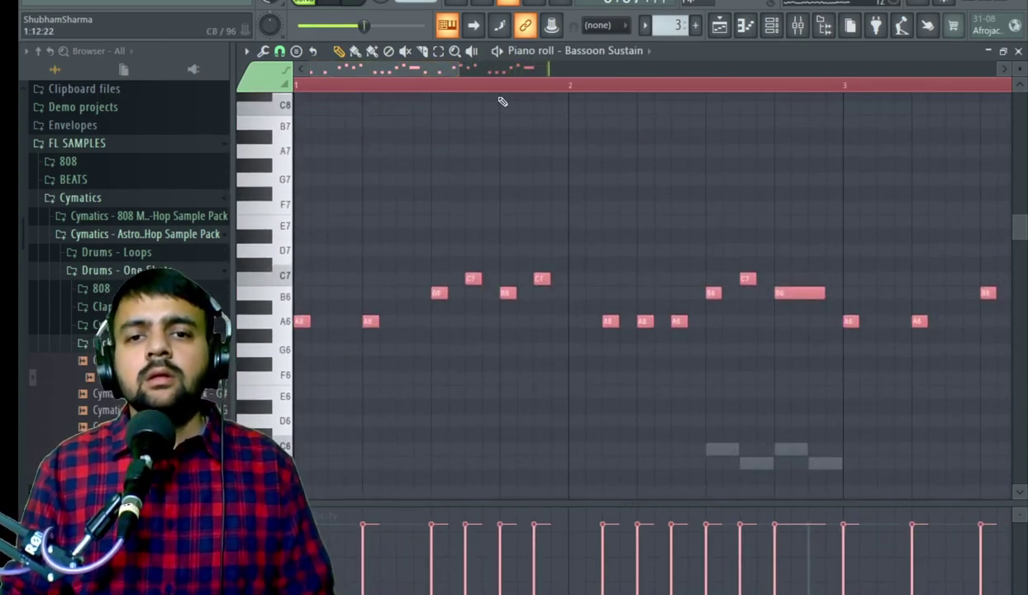
- Lower the long final note of bar 4 from B6 to A6 and play the phrase
scroll(468, 68, down, 3)
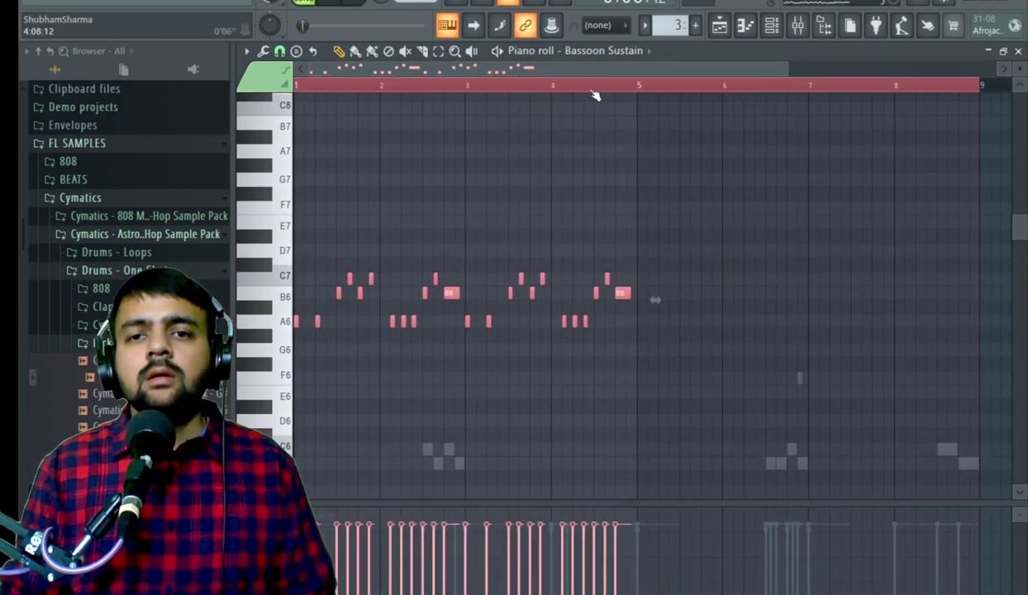
click(586, 256)
scroll(586, 256, up, 5)
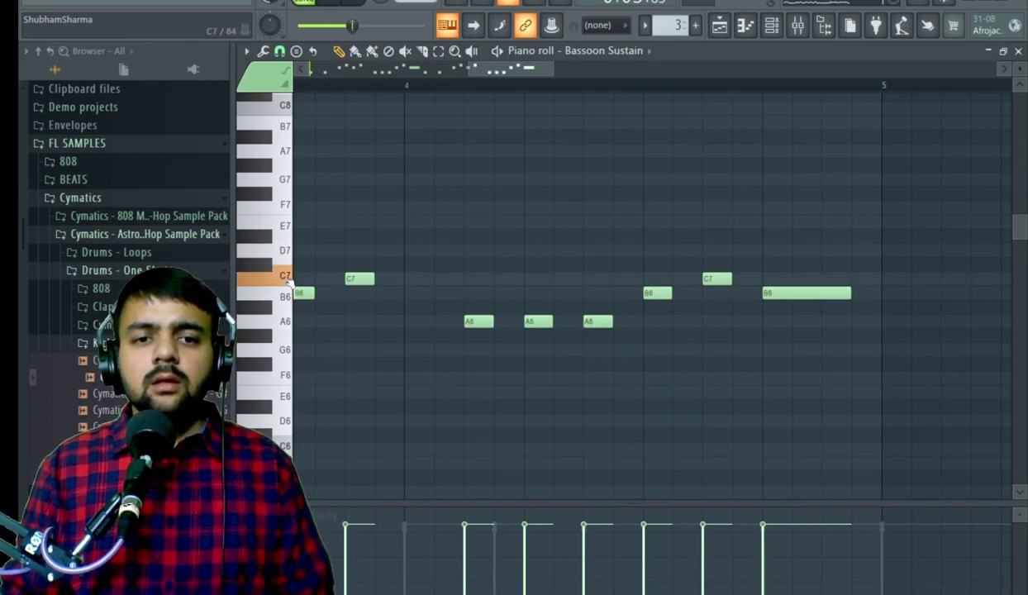
drag(769, 294, 770, 322)
key(space)
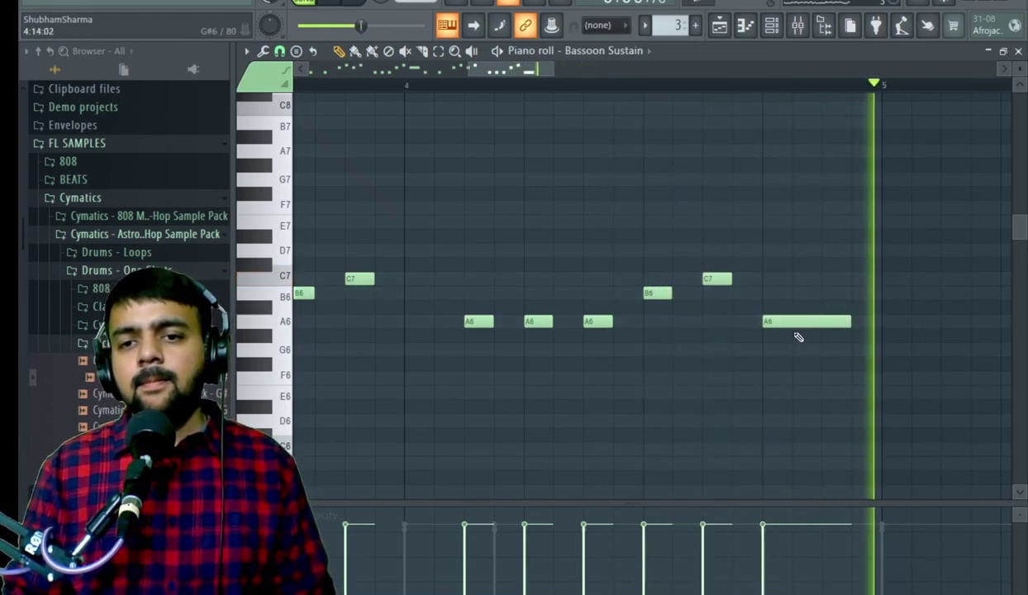
- Save the project and play the arrangement in the playlist, bringing the channel rack back up
click(718, 28)
click(776, 28)
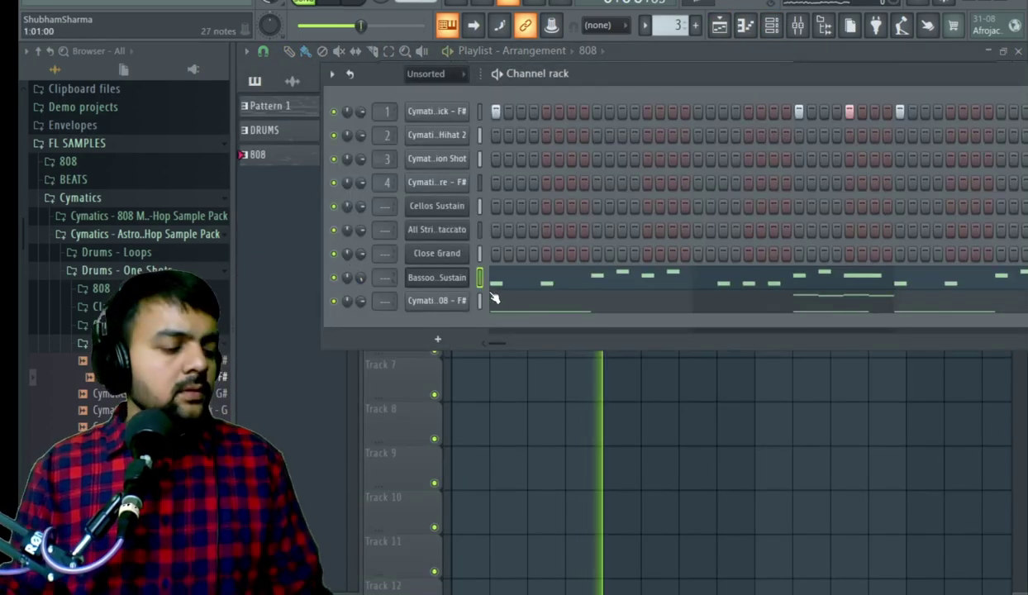
key(ctrl+s)
key(Escape)
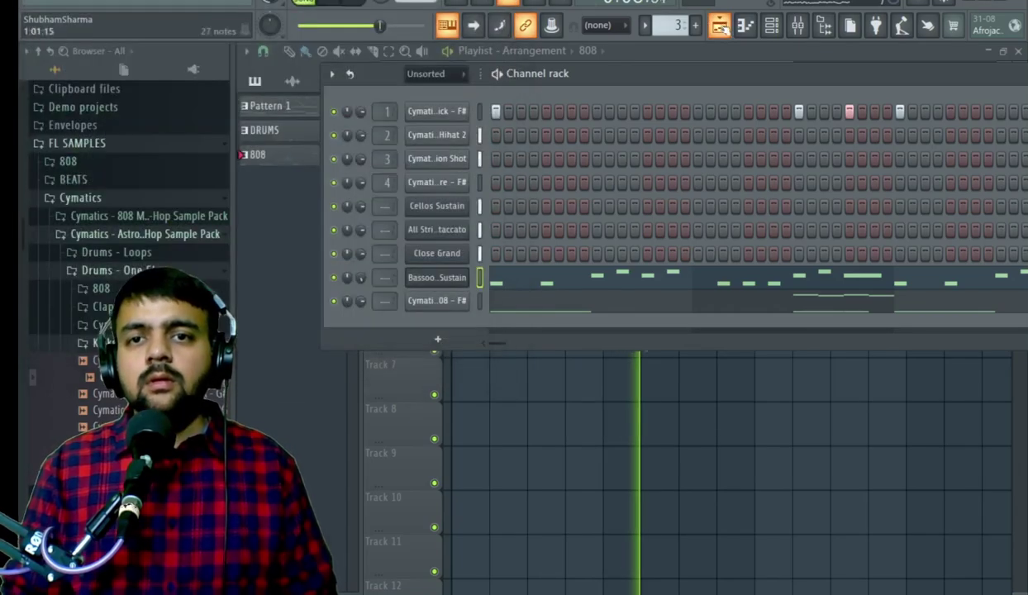
click(717, 26)
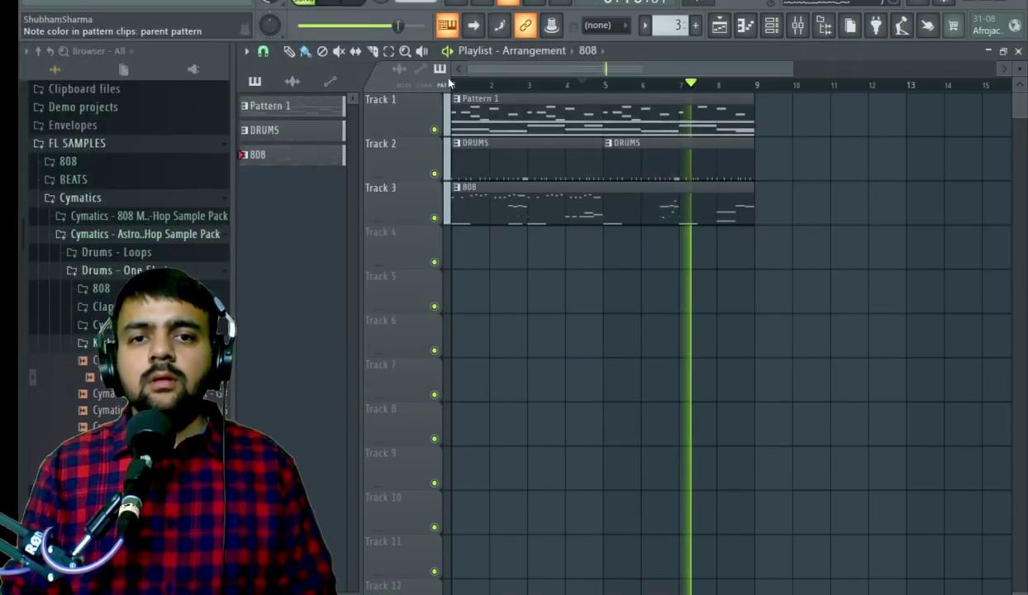
key(space)
key(space)
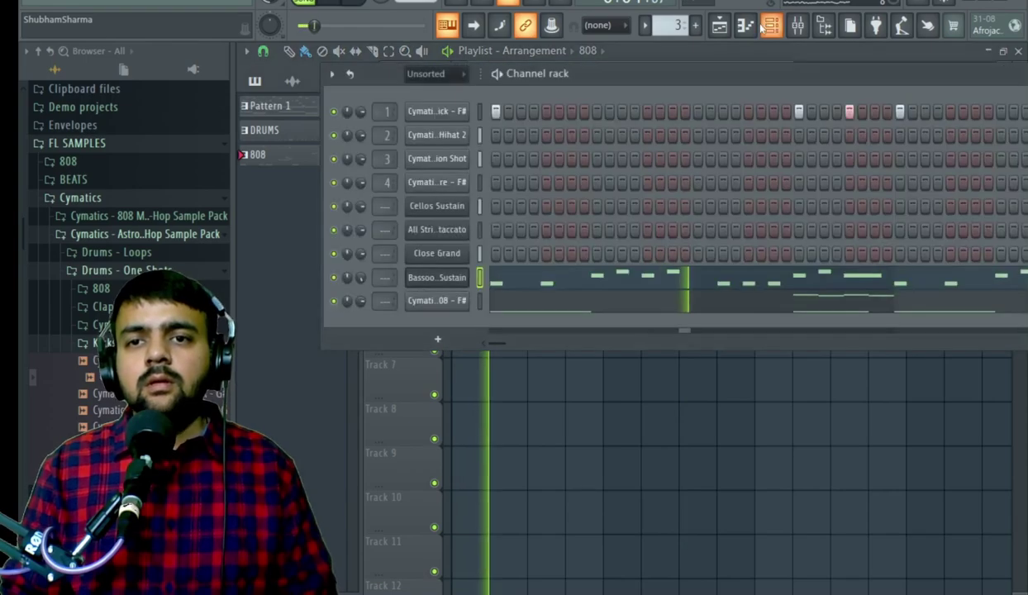
click(771, 25)
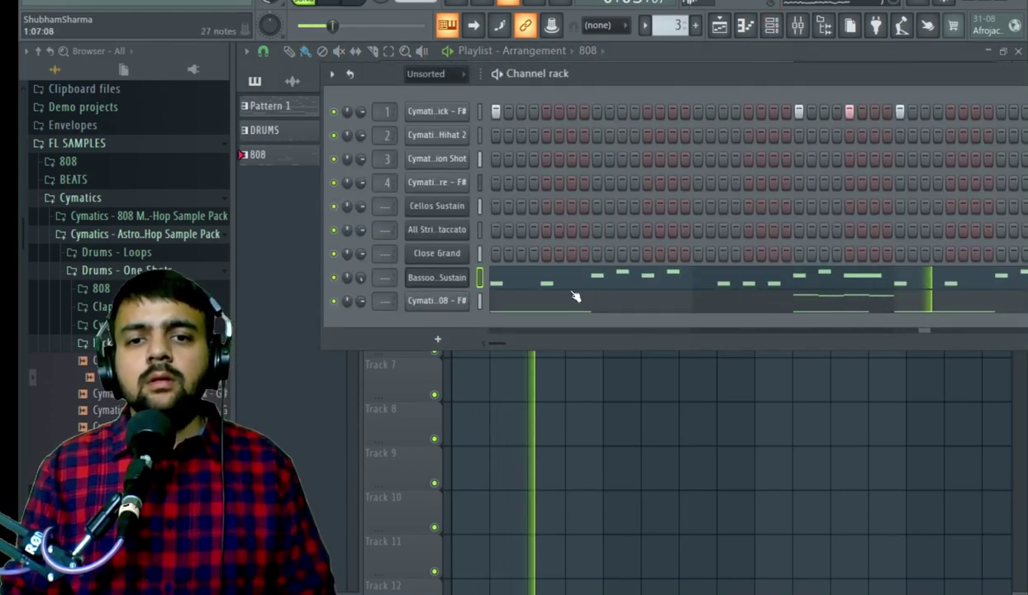
- Reopen the Bassoon Sustain piano roll and place a three-step D7 note at 4:13 as the phrase ending
click(512, 280)
scroll(403, 85, down, 4)
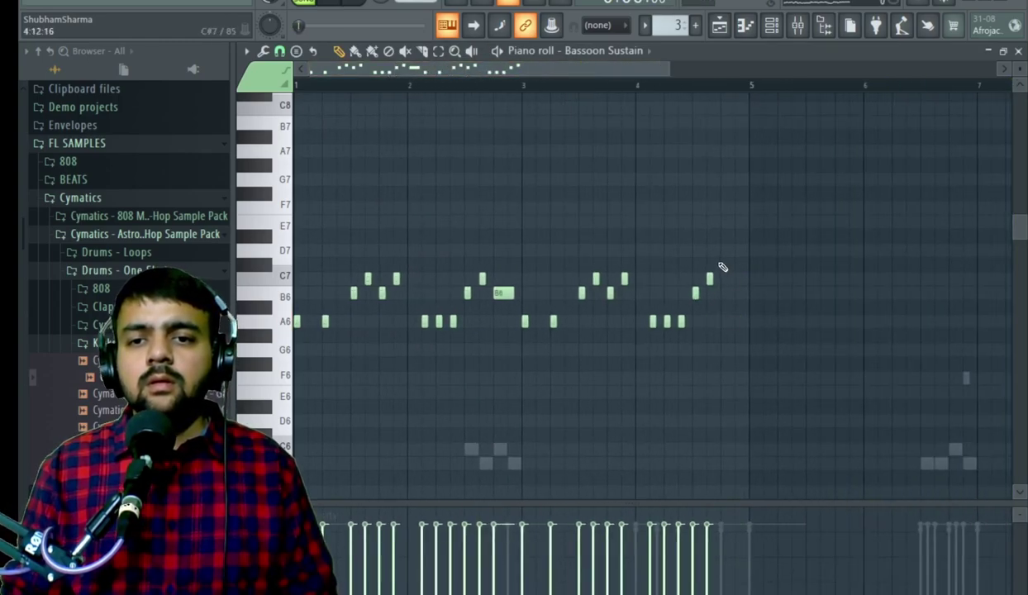
drag(718, 263, 718, 245)
- Audition Essential Strings presets in FLEX for the bassoon channel and load All Strings Staccato
click(744, 24)
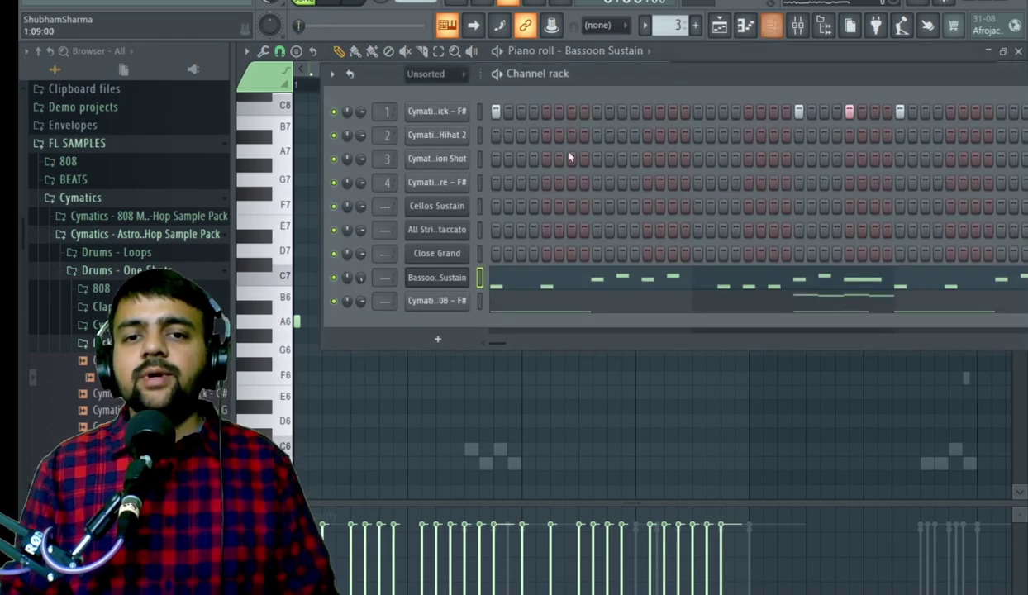
click(436, 279)
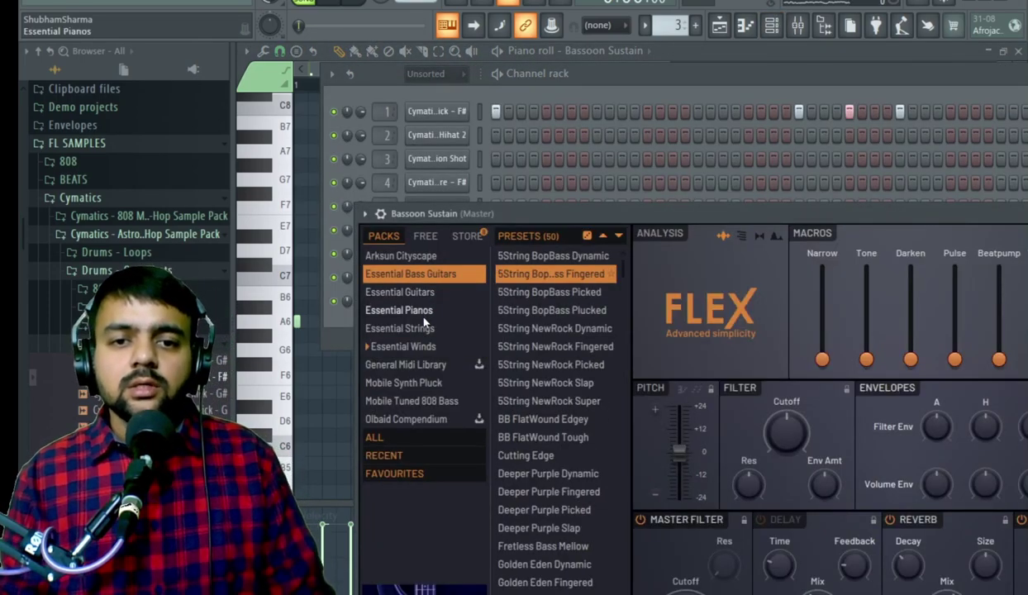
click(405, 327)
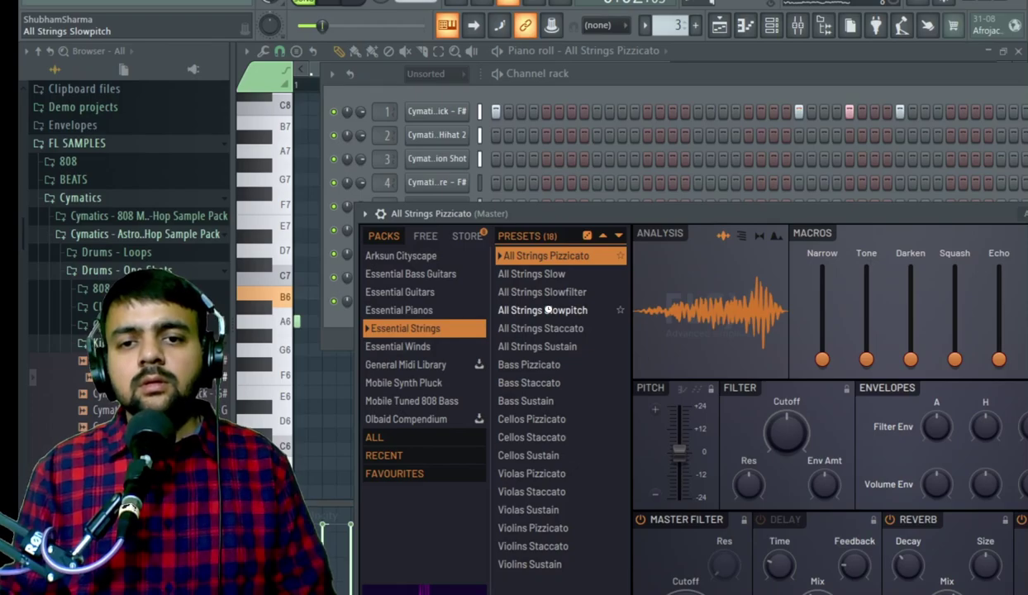
click(546, 310)
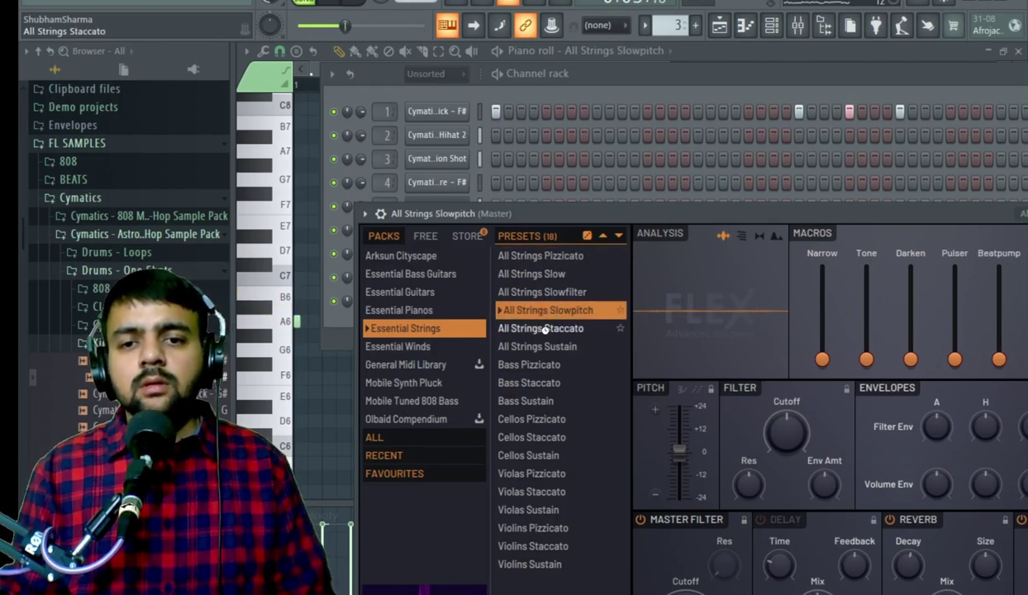
click(545, 329)
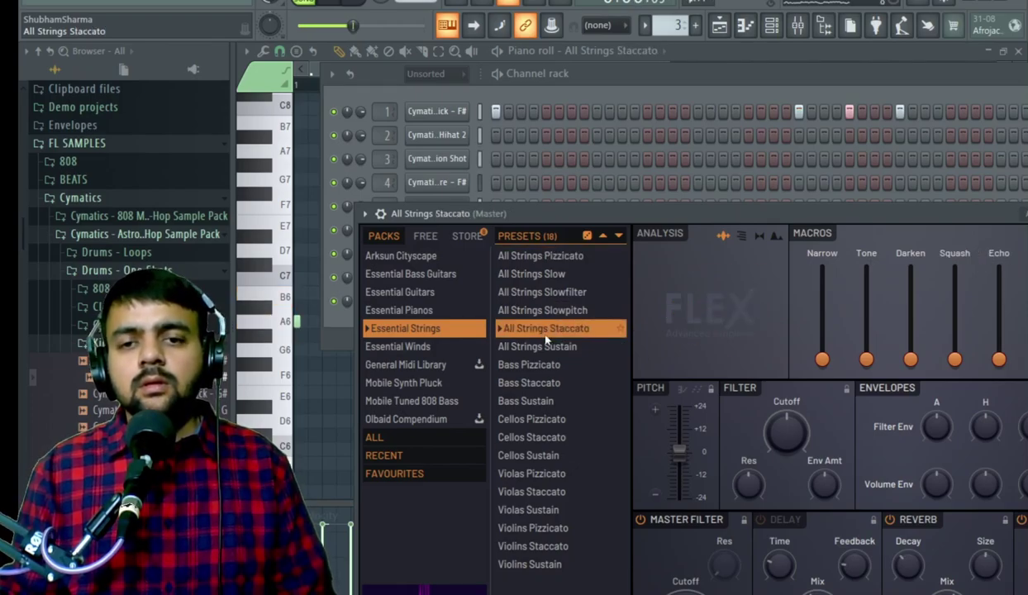
click(530, 76)
click(760, 281)
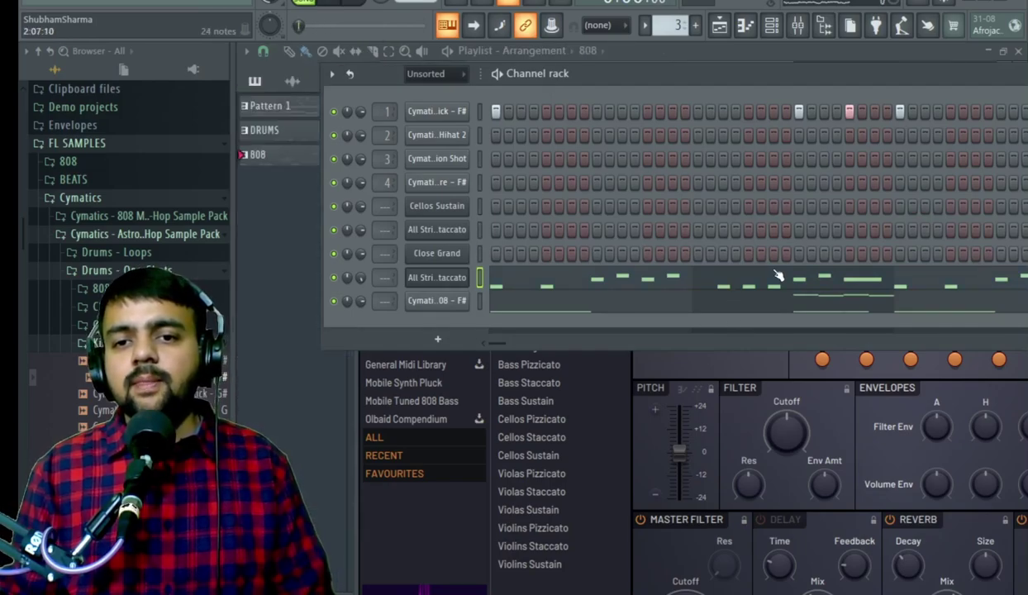
- Open the All Strings Staccato piano roll and listen to the four-bar phrase with the new sound
click(776, 275)
key(space)
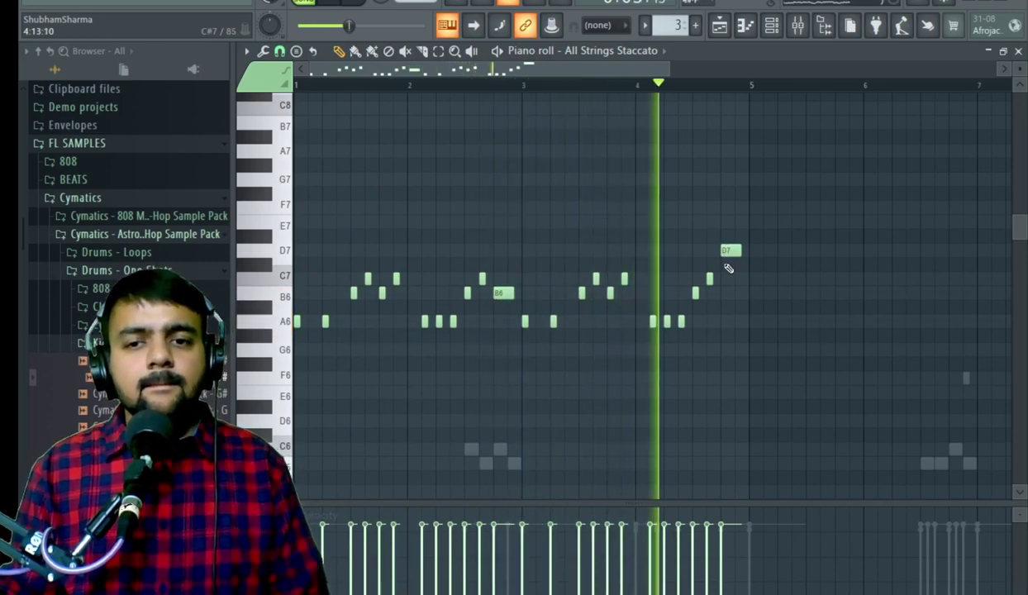
key(space)
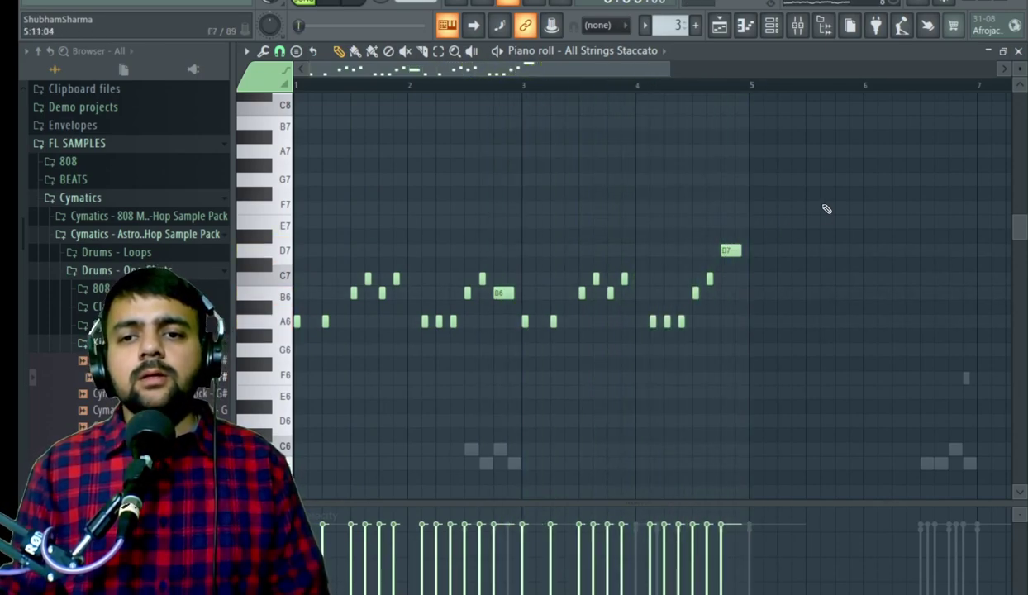
click(396, 448)
right_click(600, 420)
key(space)
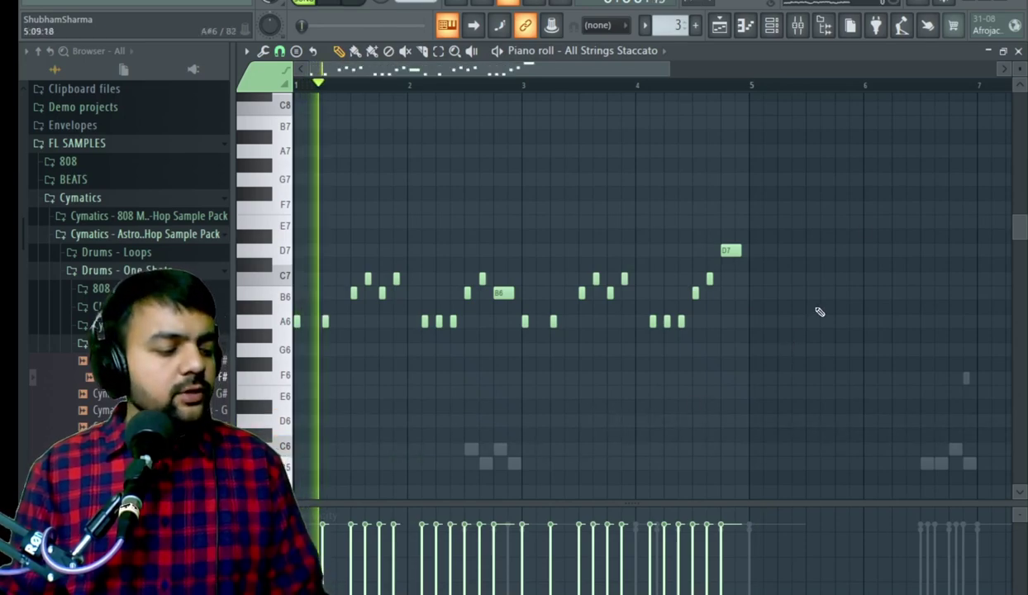
key(space)
- Duplicate the four-bar staccato phrase into bars 5 to 8 and play it back, briefly checking the recording in OBS
drag(813, 203, 303, 470)
click(434, 416)
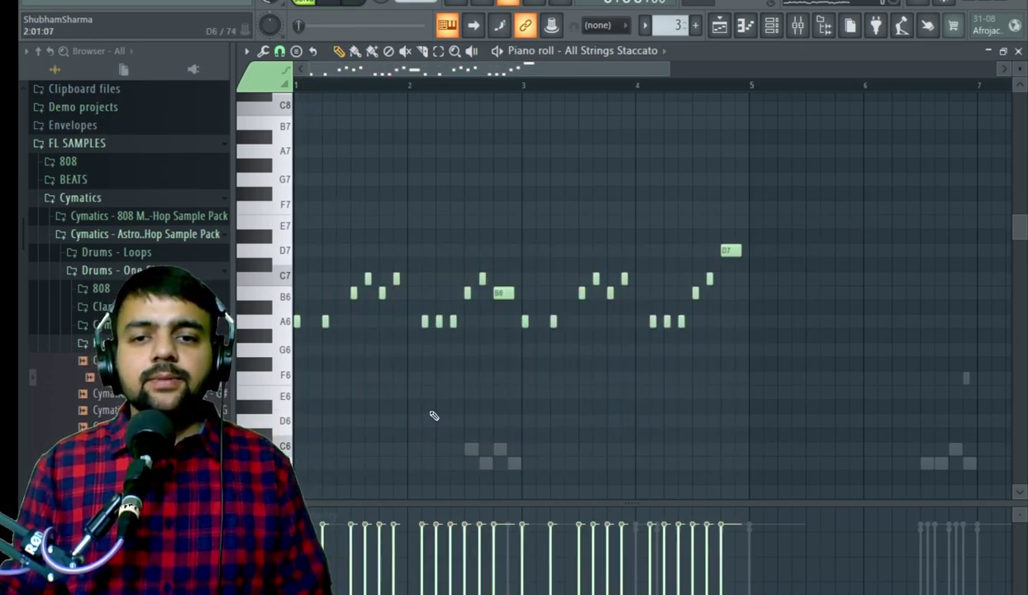
drag(855, 204, 754, 346)
key(alt+Tab)
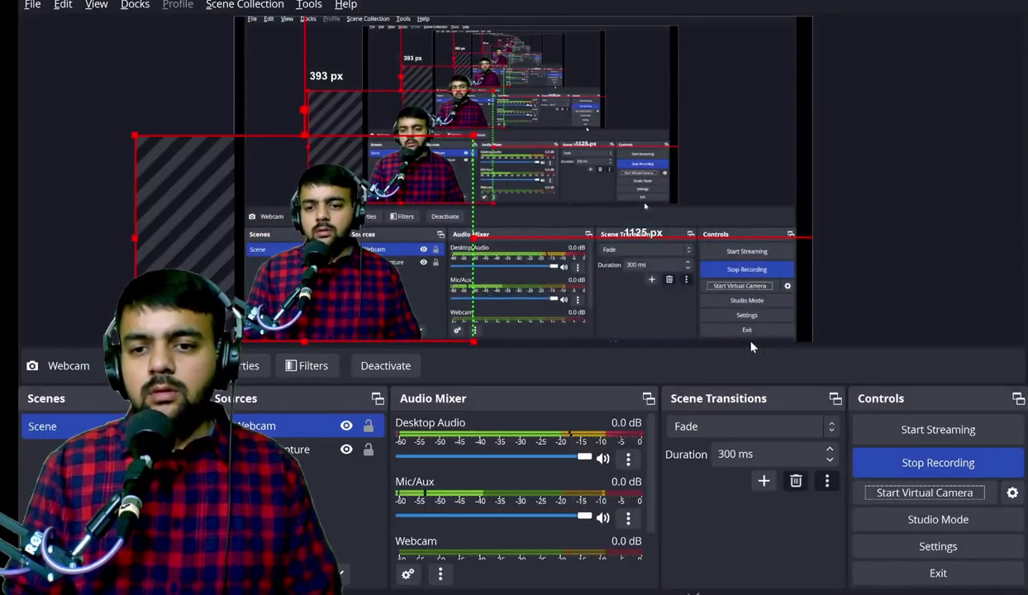
key(alt+Tab)
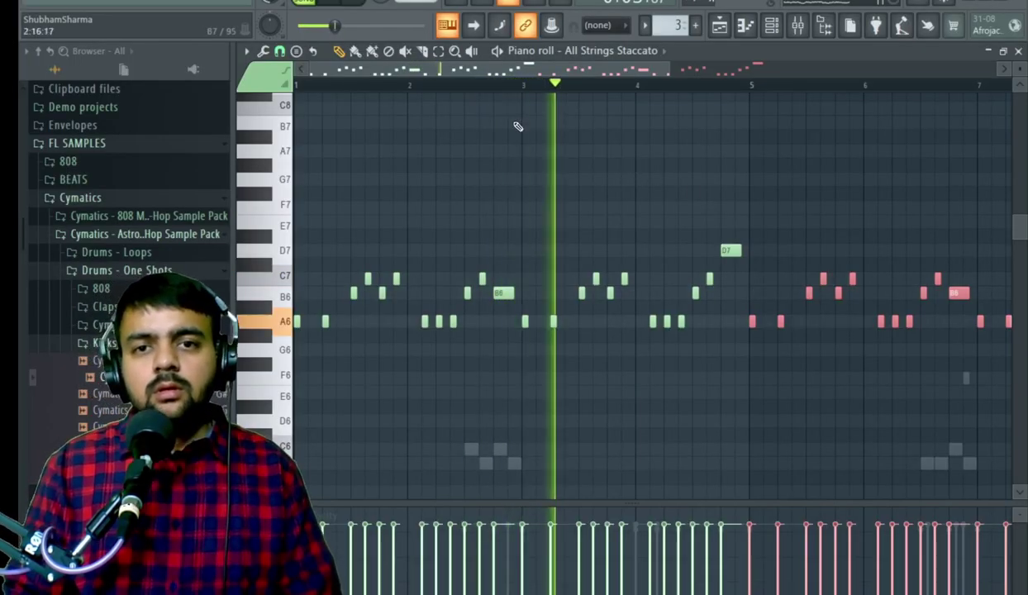
drag(482, 74, 600, 74)
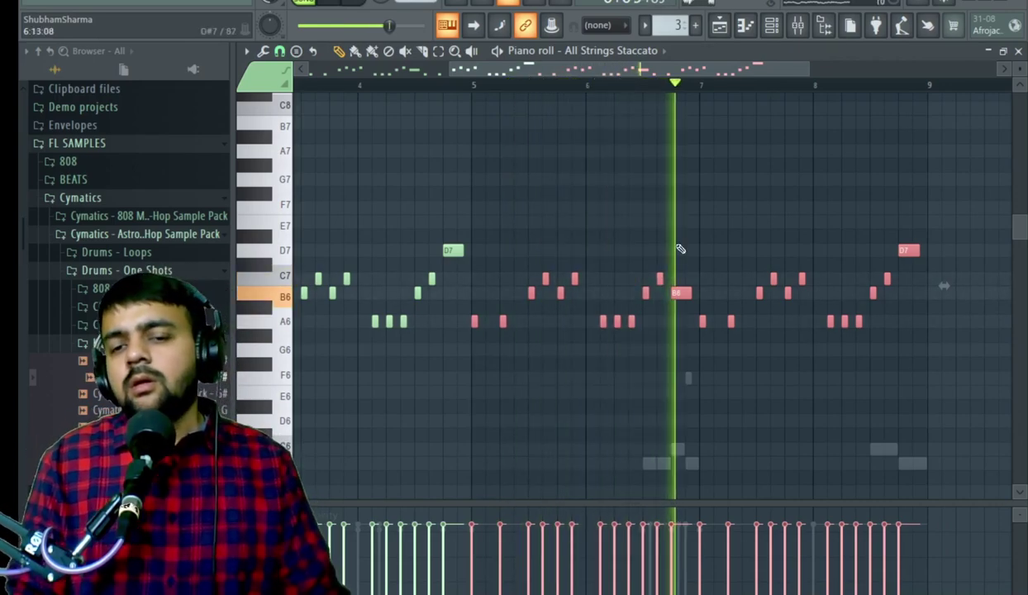
key(space)
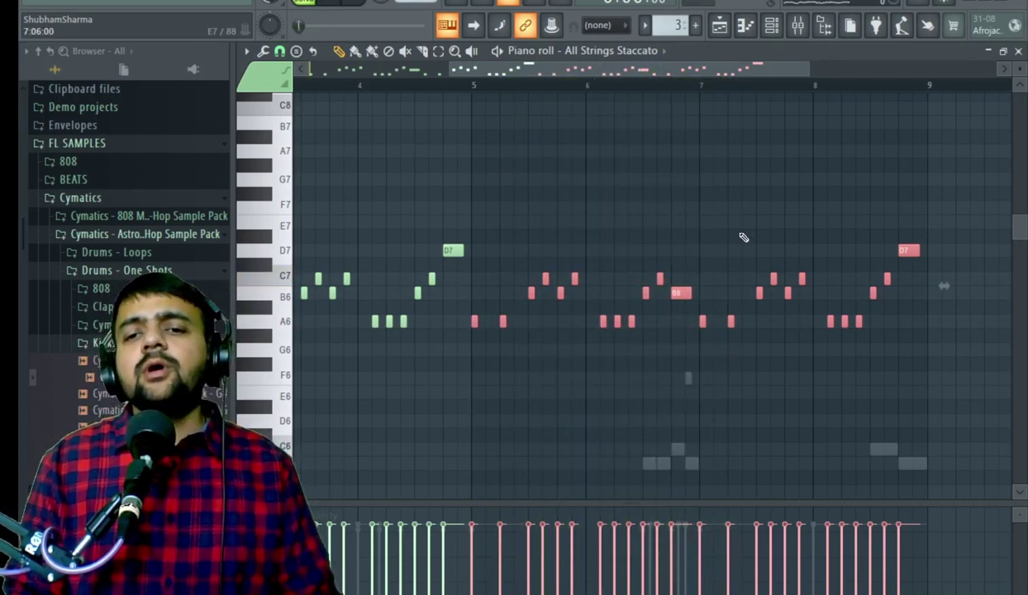
- Replace the duplicated notes in bars 7 and 8 with one-step E7 notes at 7:01, 7:04 and 7:07, and play from there
drag(926, 193, 706, 388)
key(Delete)
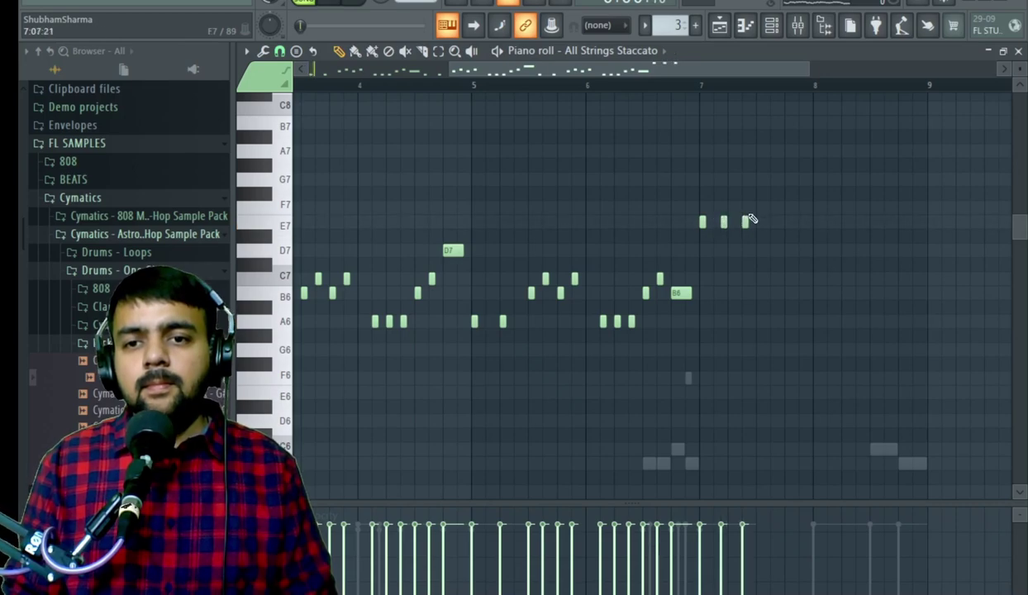
click(669, 88)
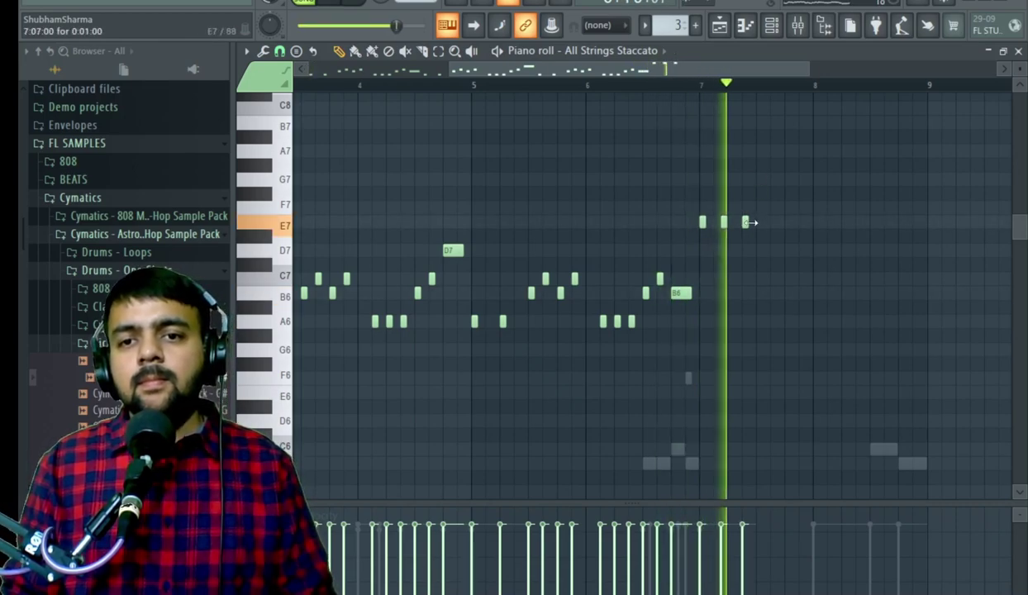
- Finish the ending with one-step notes, three D7 in bar 7, three C7 and two B6 in bar 8, and play the pattern with the channel rack open
key(space)
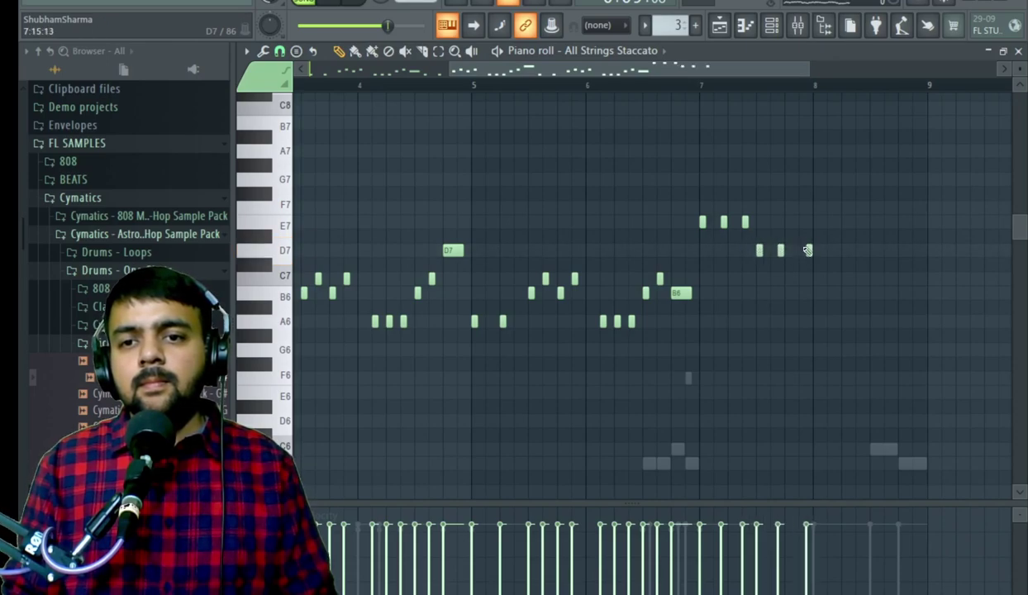
key(space)
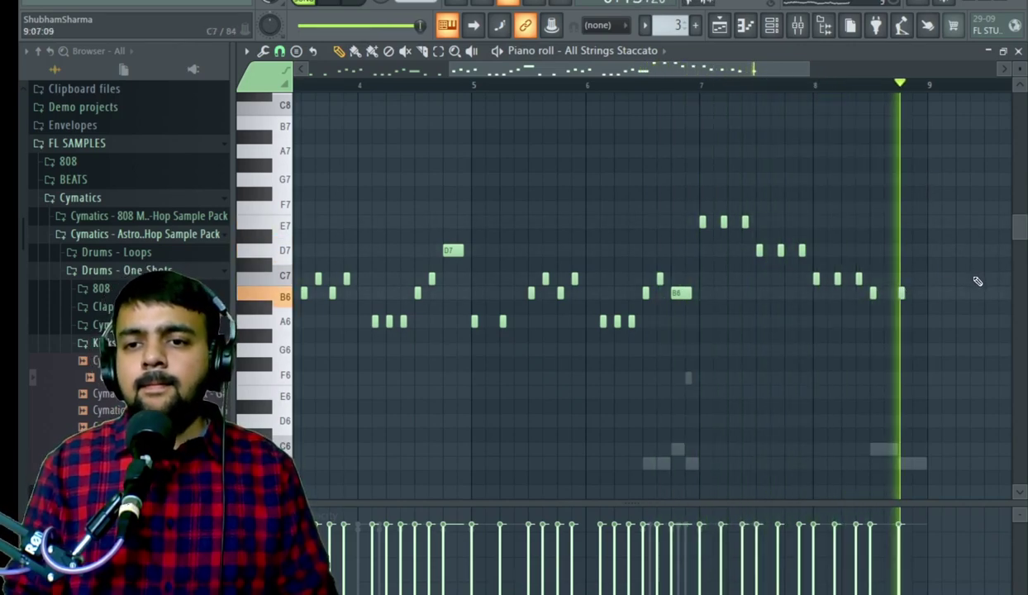
key(space)
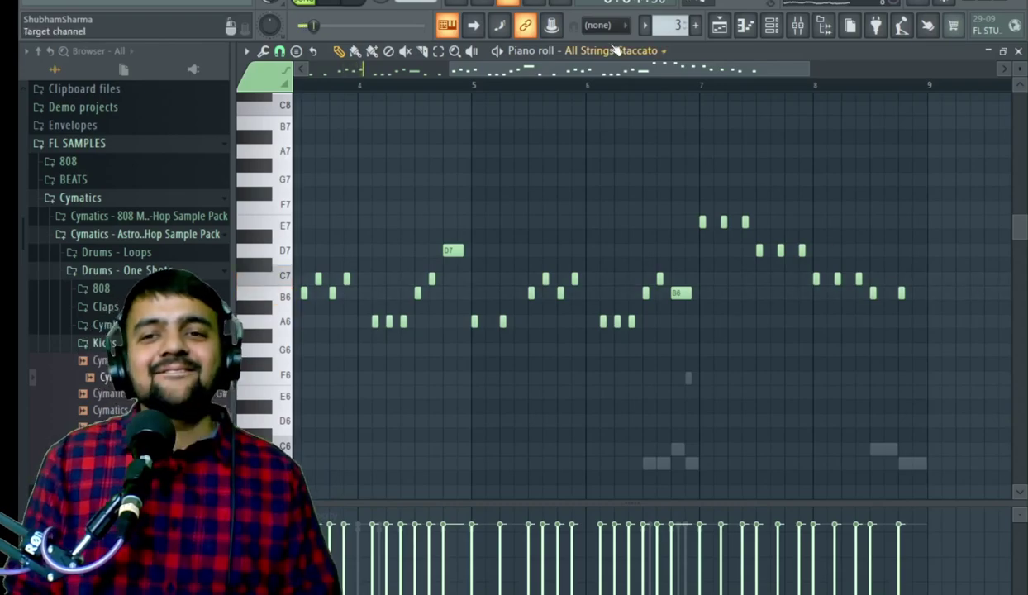
click(778, 36)
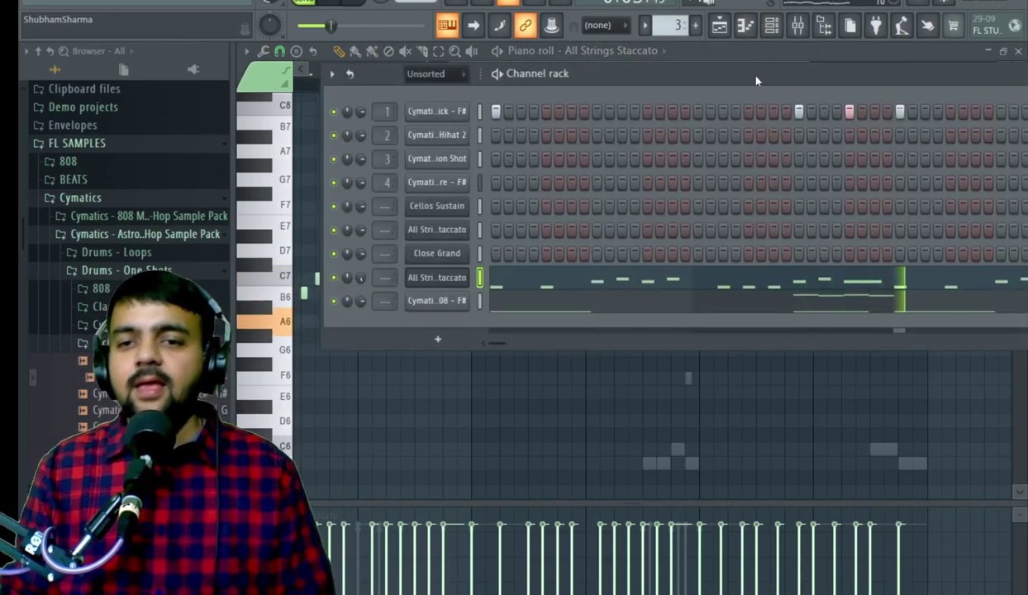
key(space)
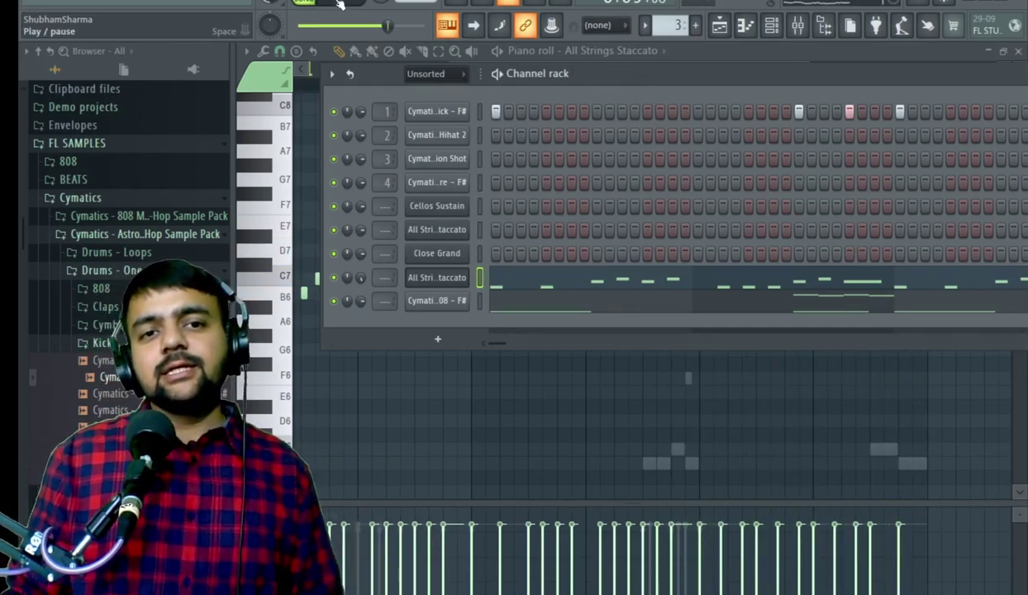
- Play the arrangement from bar 1 in the playlist through to bar 41, reviewing the Pattern 1, DRUMS, 808 and VERSE INSTRUMENT clips
click(364, 5)
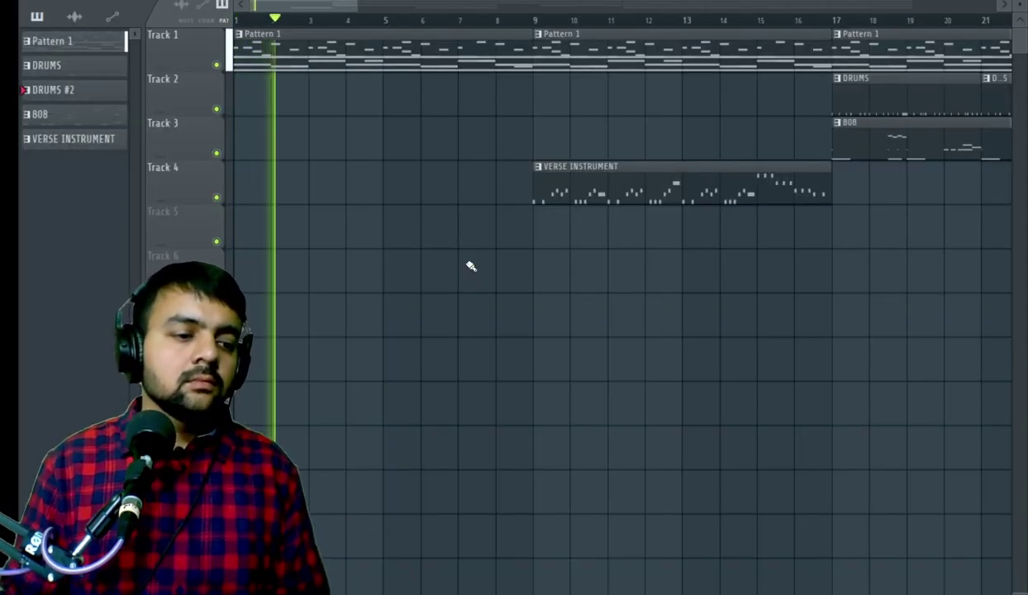
scroll(471, 266, down, 1)
scroll(469, 268, down, 5)
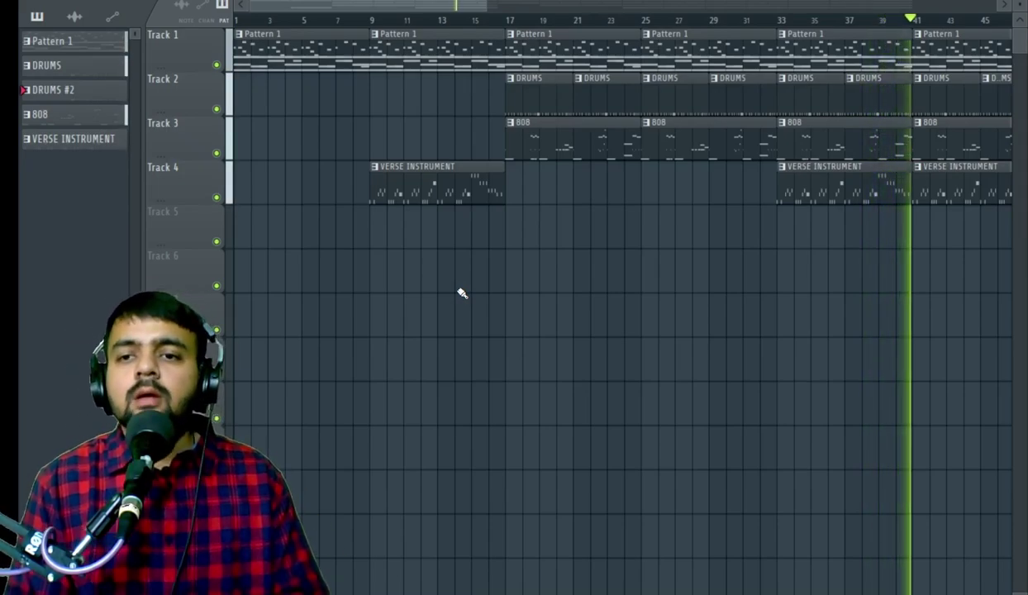
key(space)
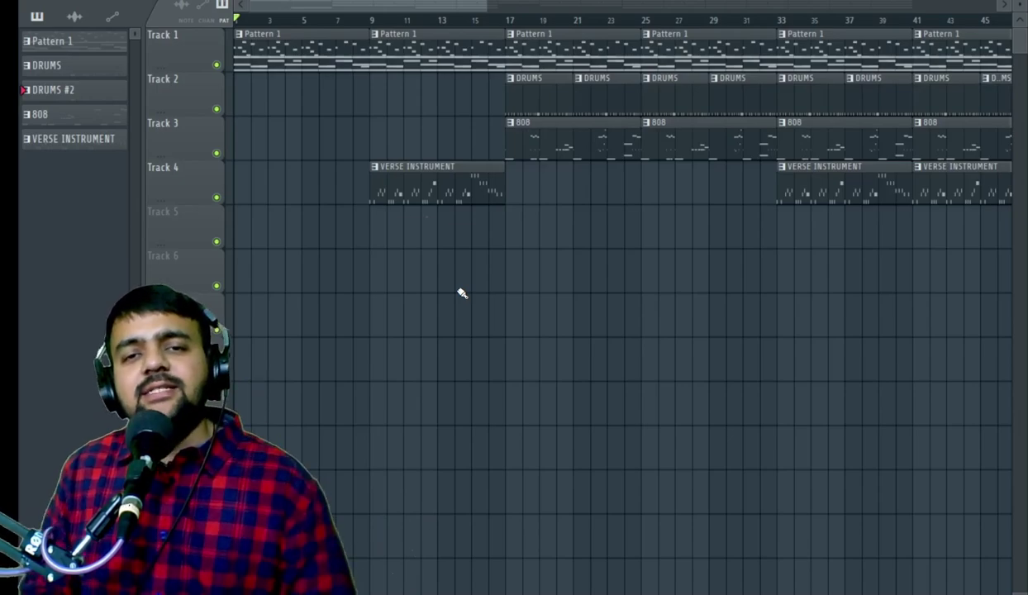